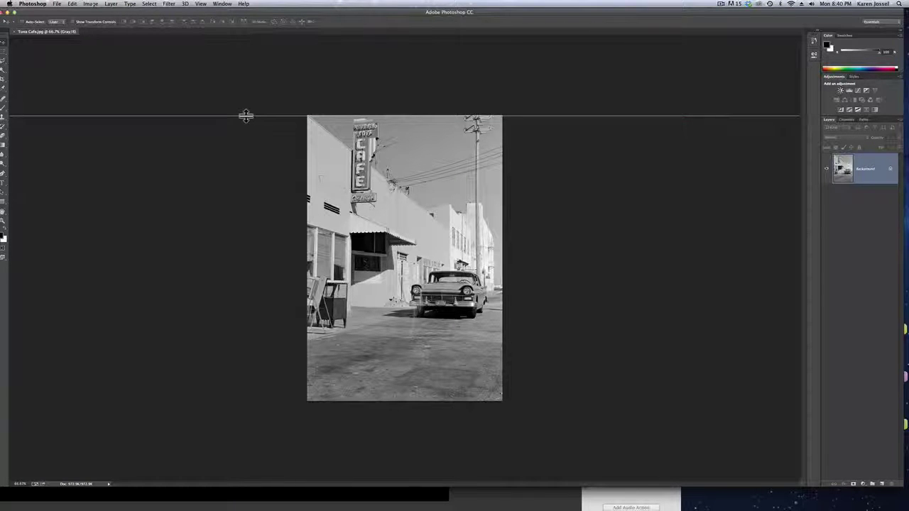
Remove the existing horizontal guide from the photo's top edge and display the rulers.
drag(245, 115, 270, 37)
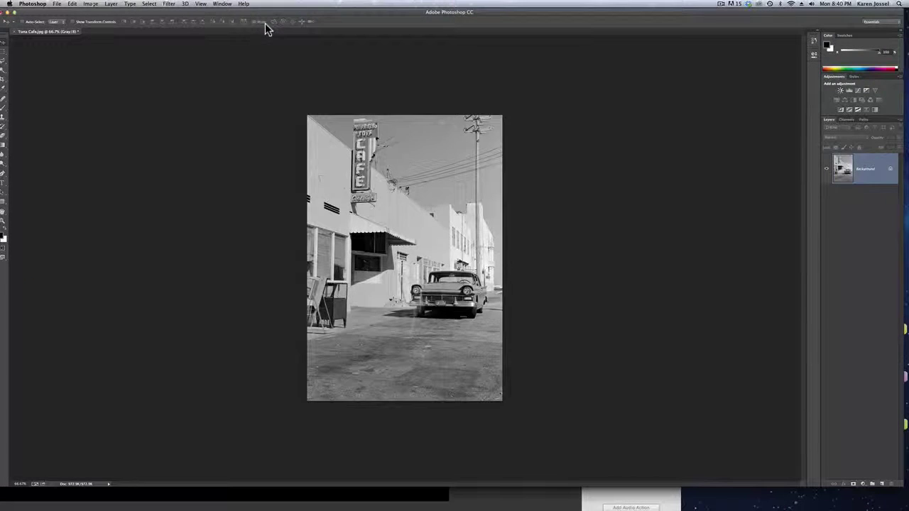
click(201, 3)
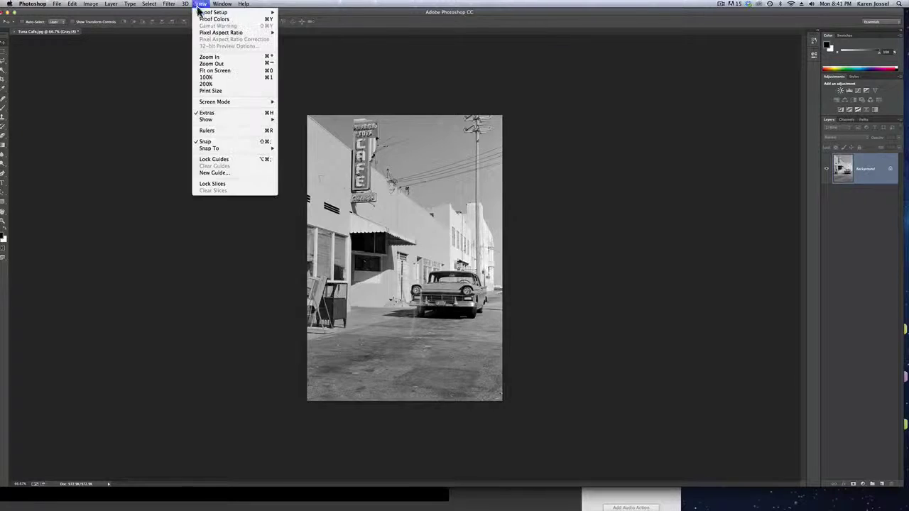
click(215, 135)
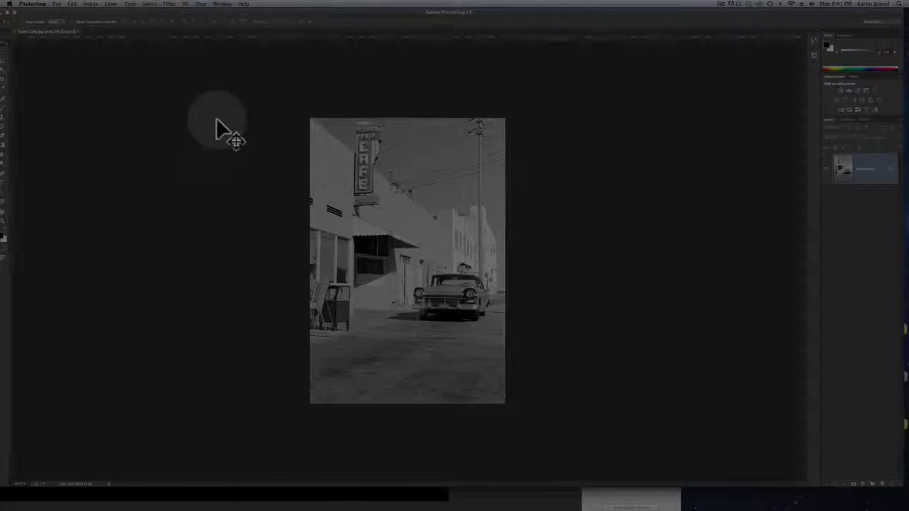
Add a horizontal guide across the café sign and a vertical guide just inside the photo's left edge.
drag(296, 35, 296, 162)
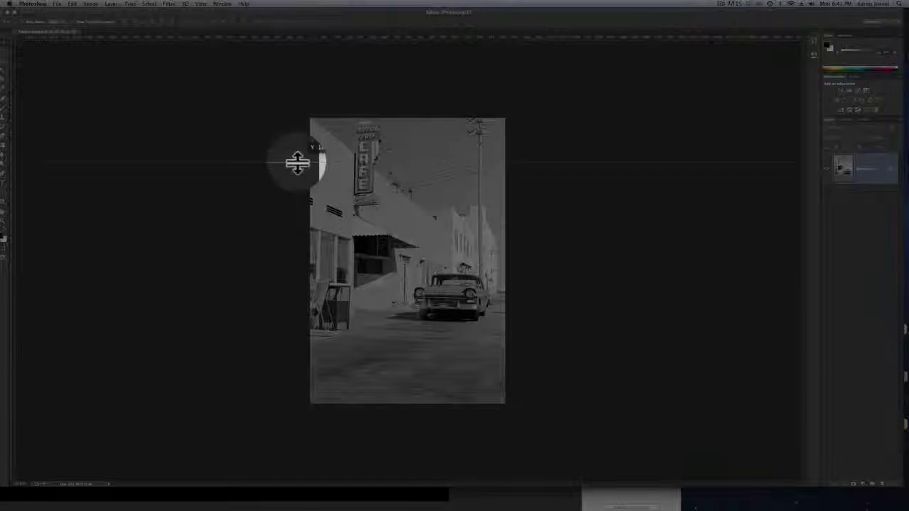
drag(13, 112, 324, 142)
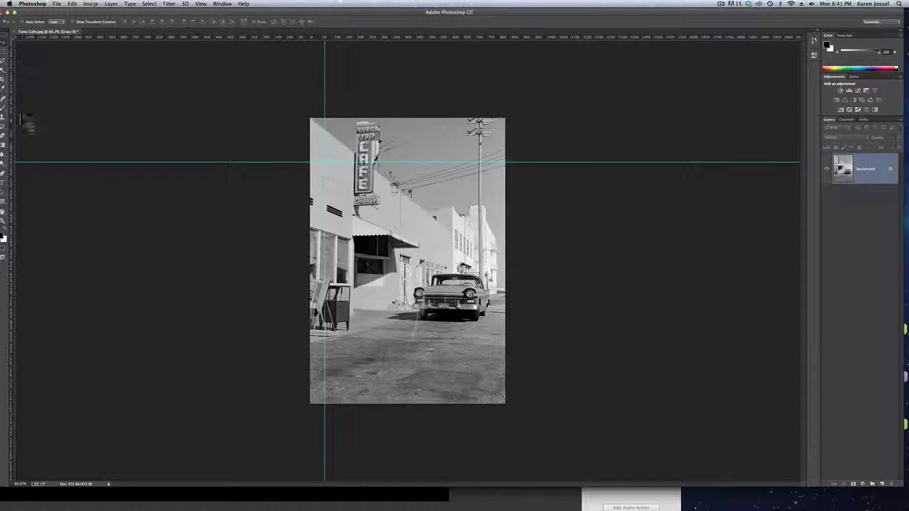
Set the ruler units to inches and place the ruler zero point at the photo's upper-left corner.
right_click(284, 41)
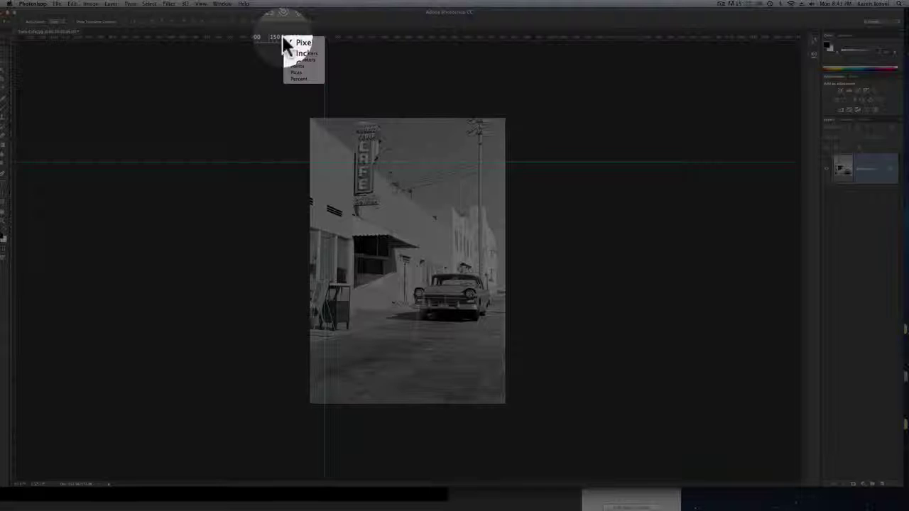
click(301, 53)
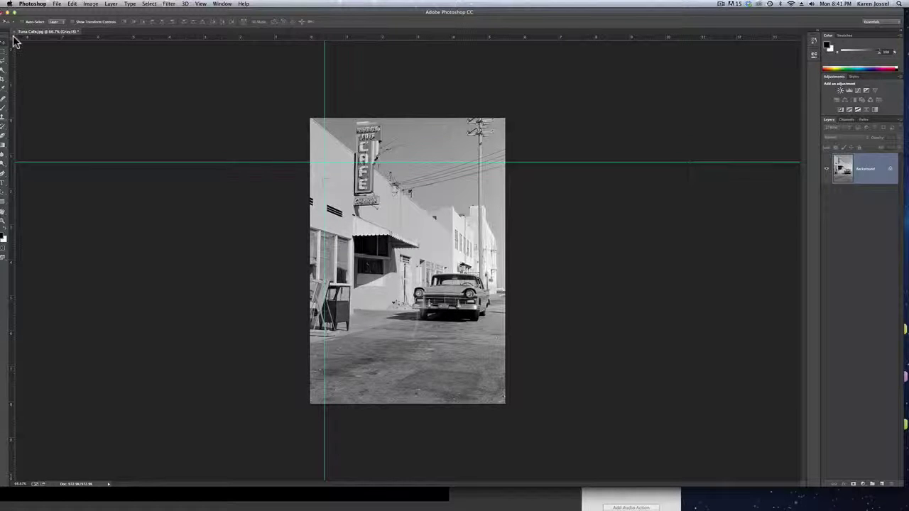
drag(14, 37, 309, 117)
Move the vertical guide onto the photo's left edge and the horizontal guide onto its top edge.
drag(321, 40, 310, 57)
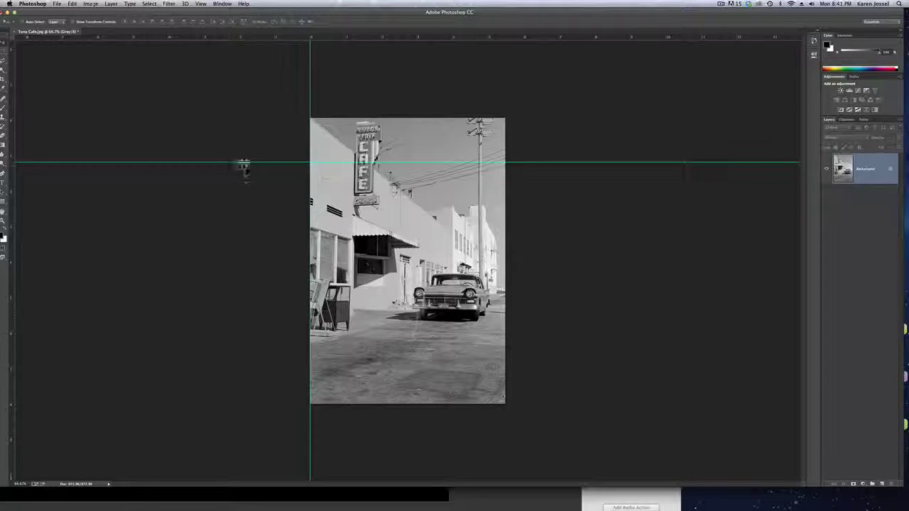
drag(244, 162, 251, 119)
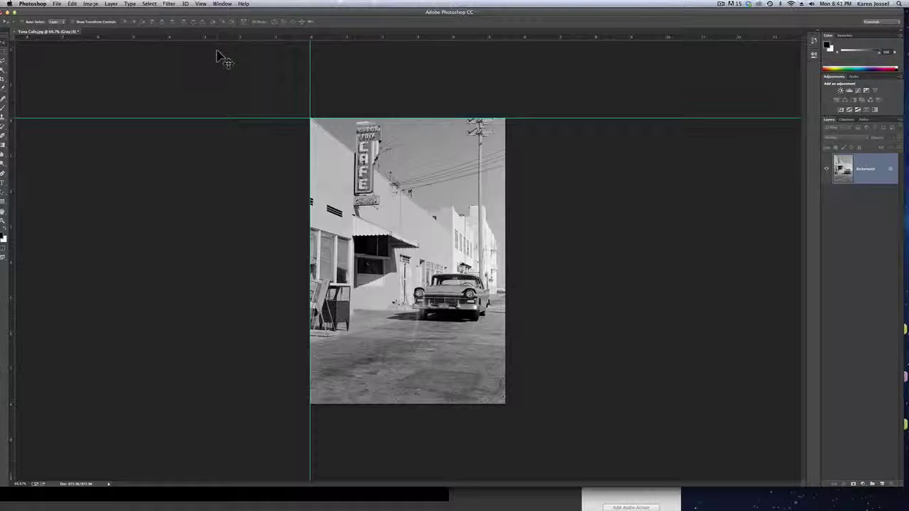
Hide the rulers, toggling them on and off once more.
click(201, 4)
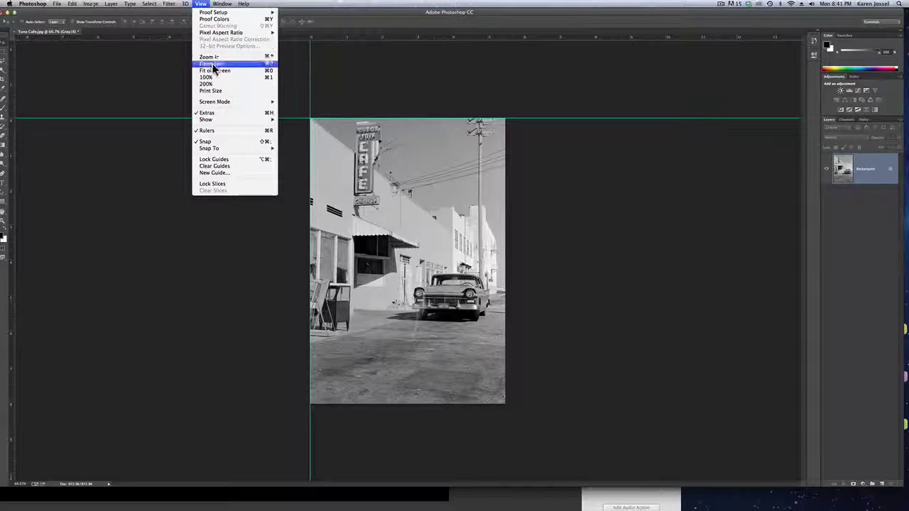
click(218, 132)
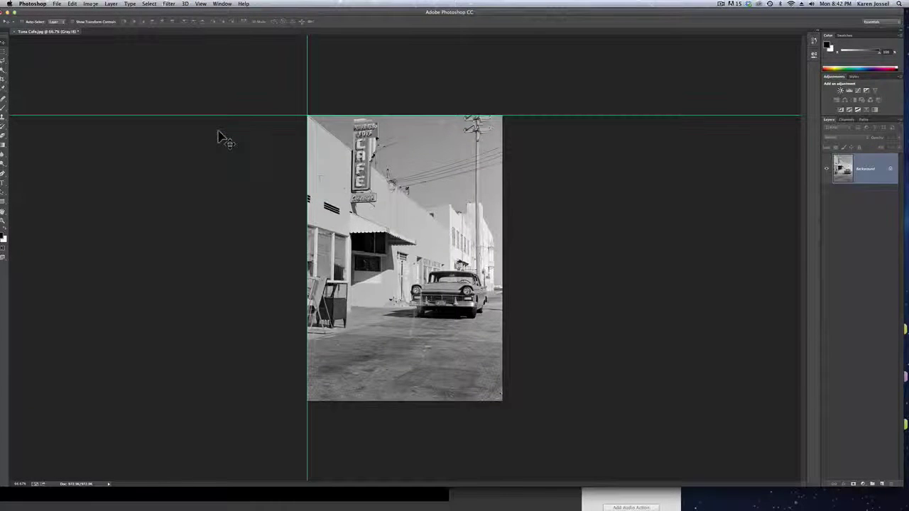
key(super+r)
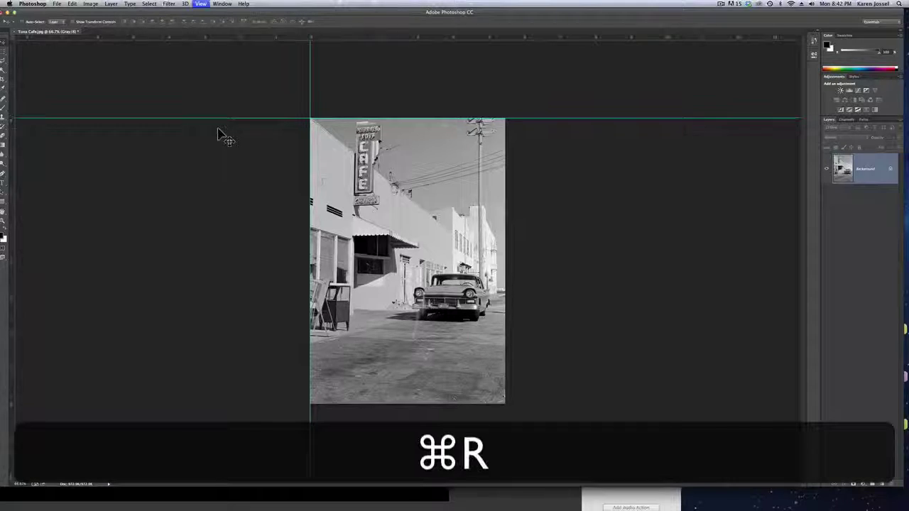
key(super+r)
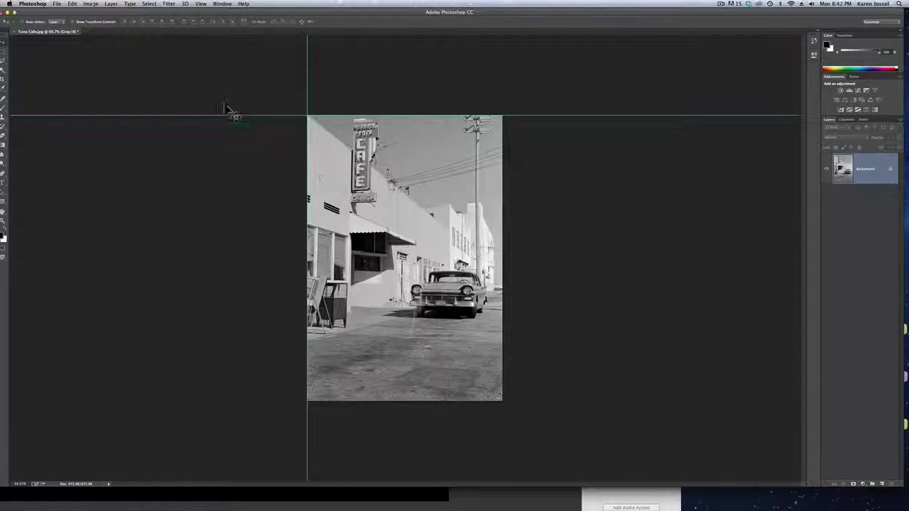
Hide the guides and show them again.
click(202, 4)
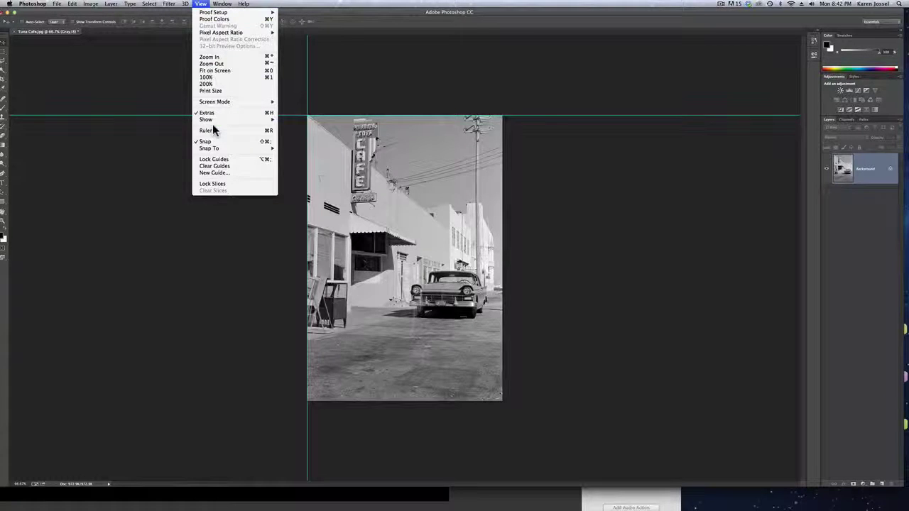
mouse_move(213, 119)
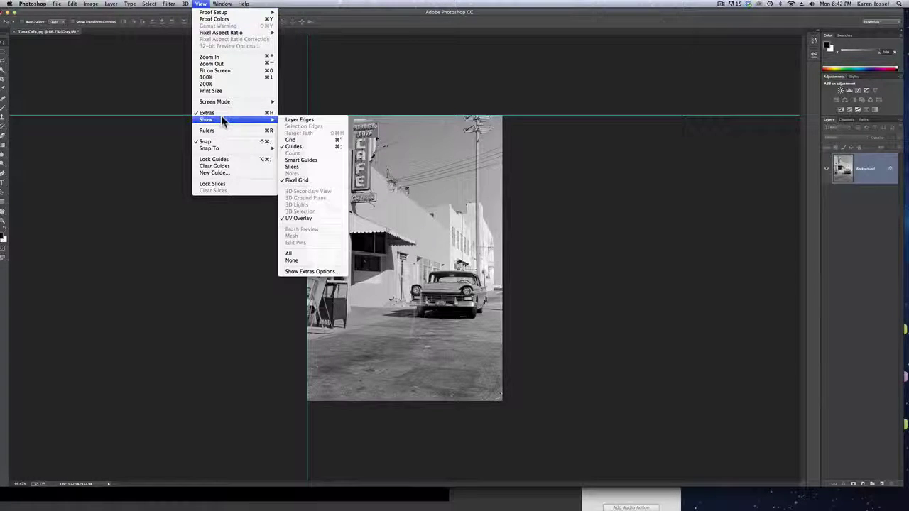
click(301, 146)
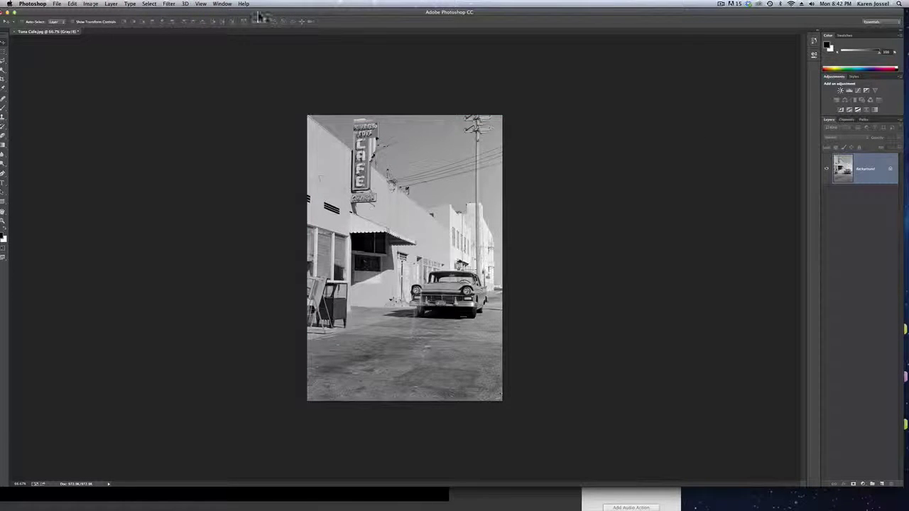
click(201, 3)
mouse_move(216, 122)
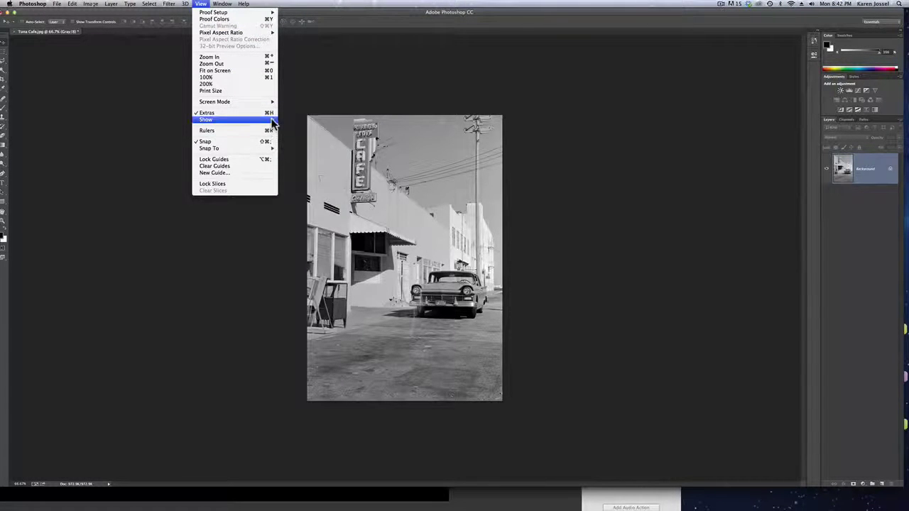
mouse_move(272, 105)
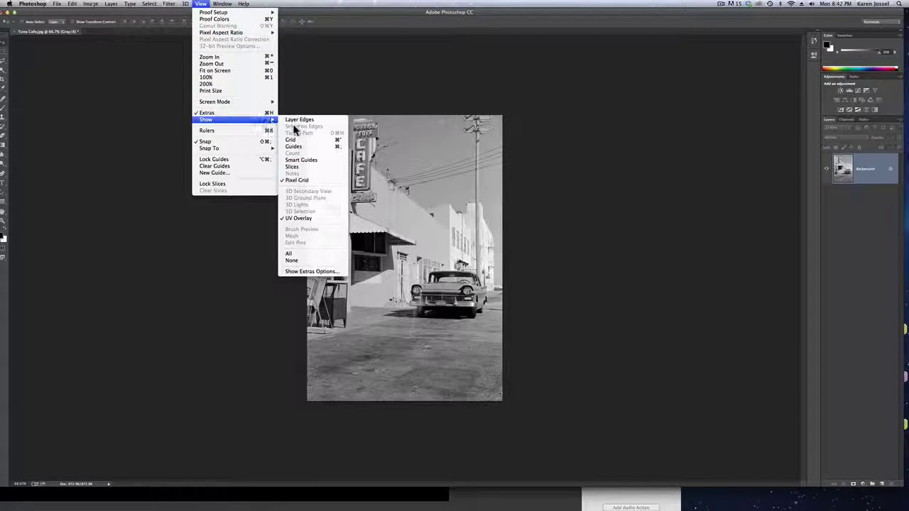
click(303, 150)
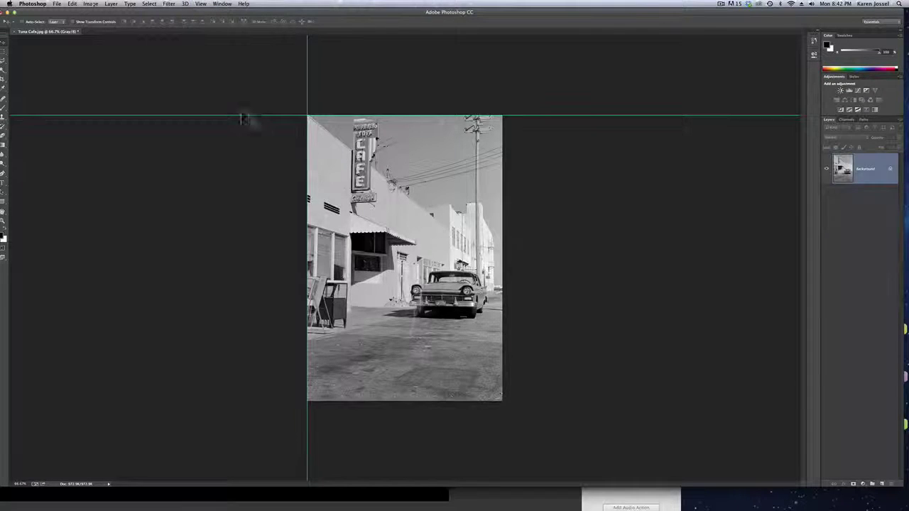
Hide the guides along the photo's top and left edges.
click(202, 5)
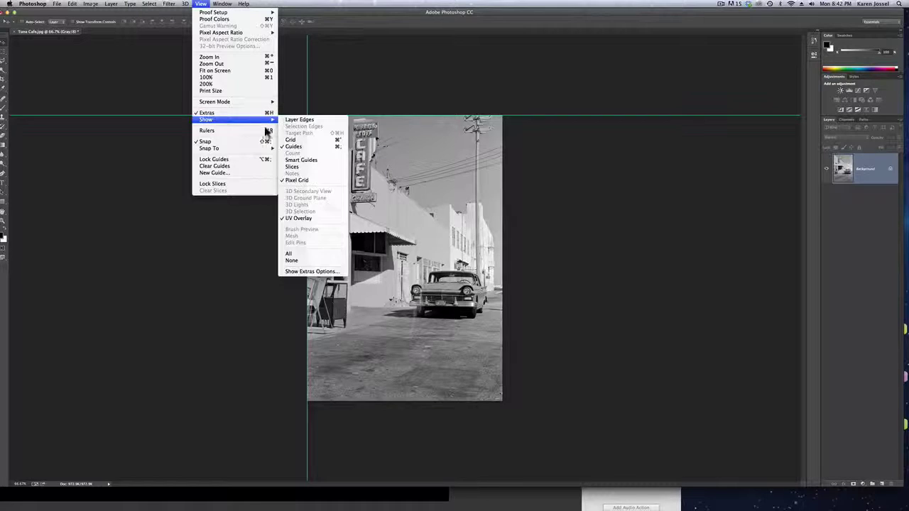
mouse_move(274, 123)
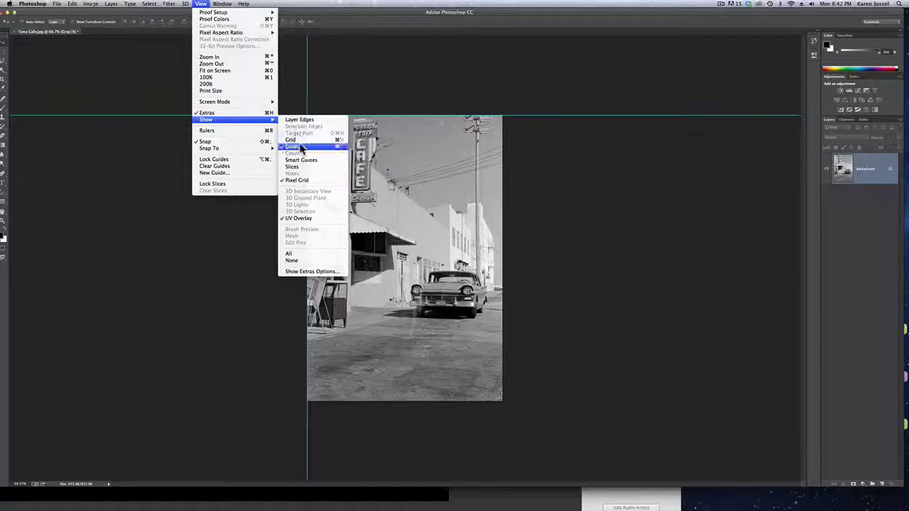
click(292, 146)
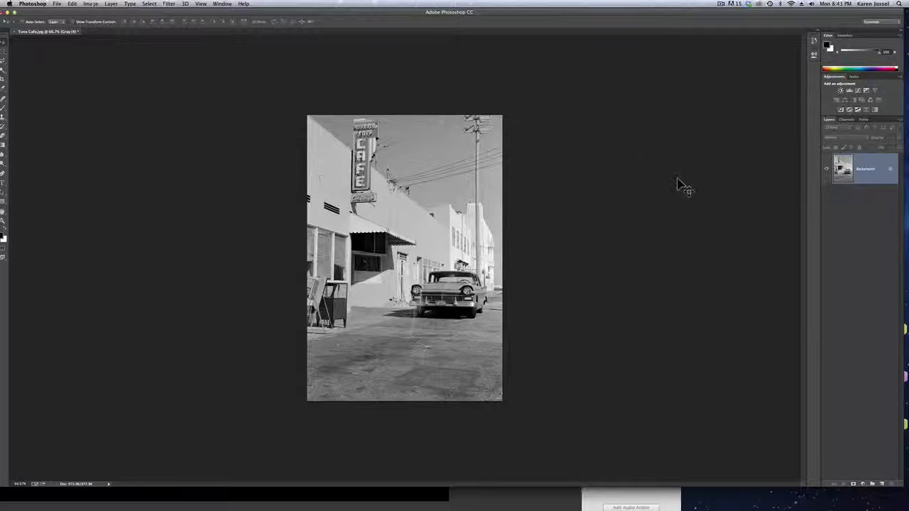
Undock the Layers and Channels panels and float them enlarged side by side next to the photo.
drag(826, 124, 524, 50)
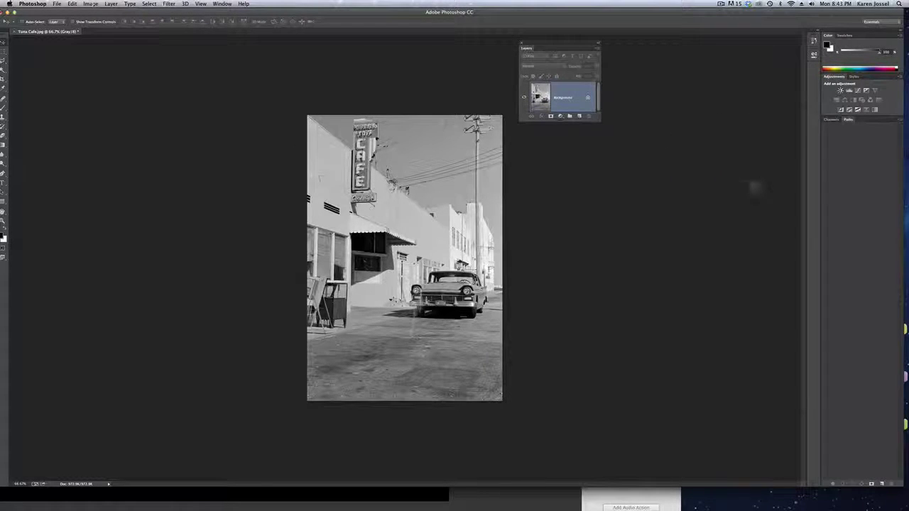
drag(833, 125, 623, 50)
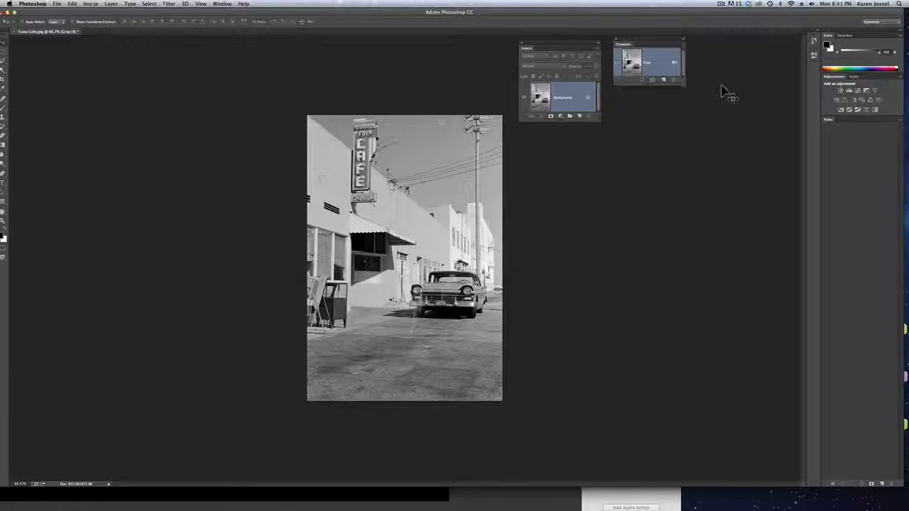
drag(684, 83, 737, 339)
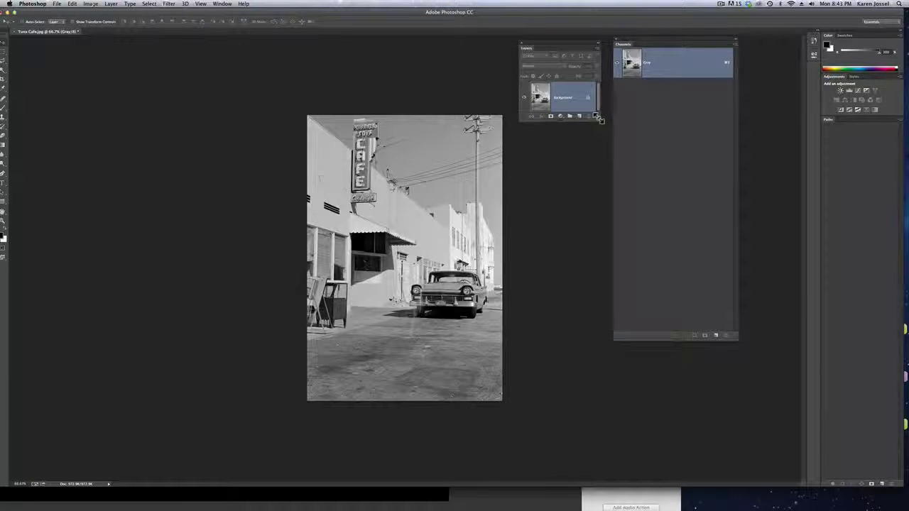
drag(600, 120, 607, 338)
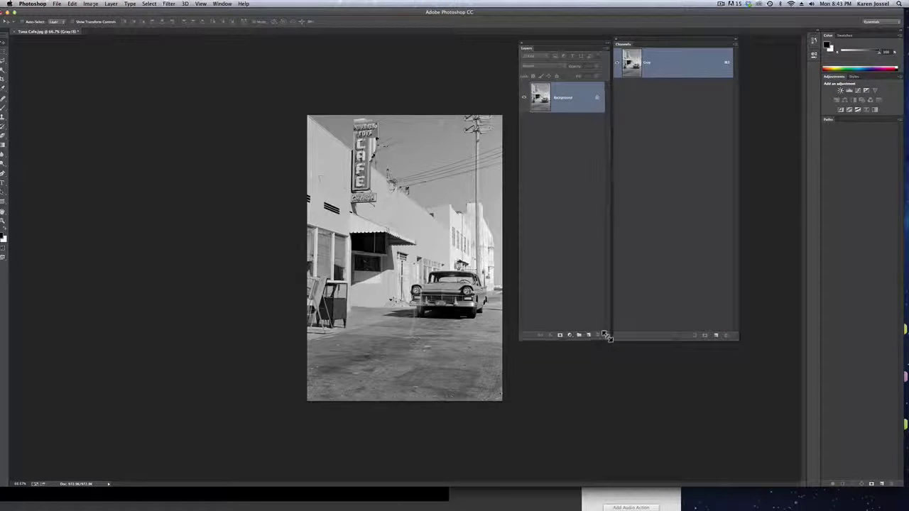
drag(560, 41, 551, 41)
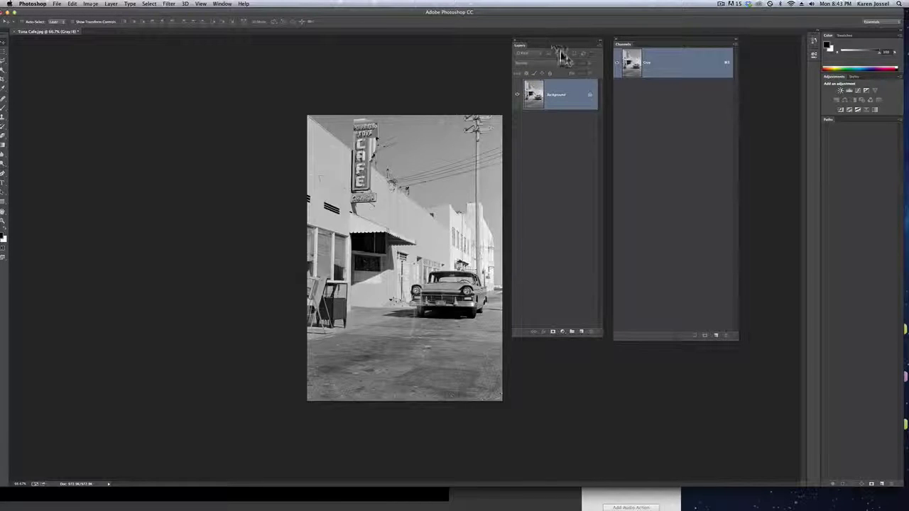
Review the Layers panel options, keeping the largest thumbnail size with Entire Document contents.
drag(579, 94, 532, 98)
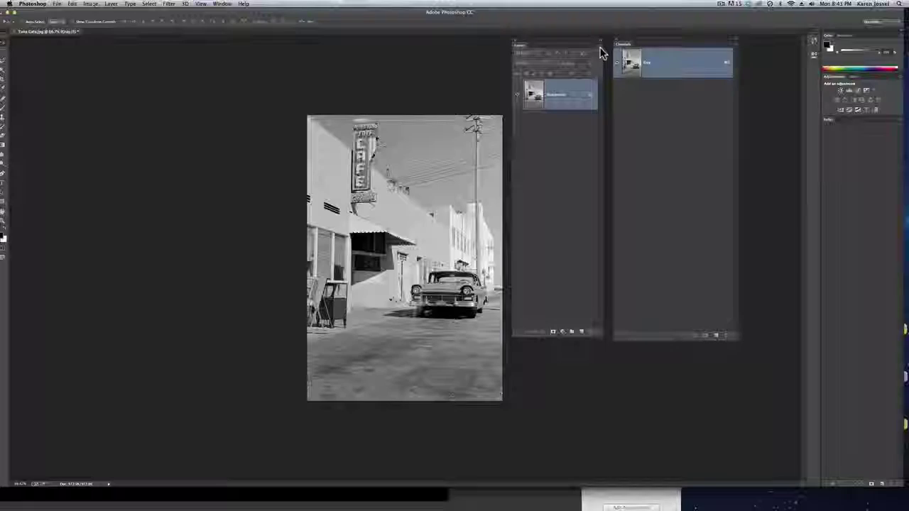
click(598, 47)
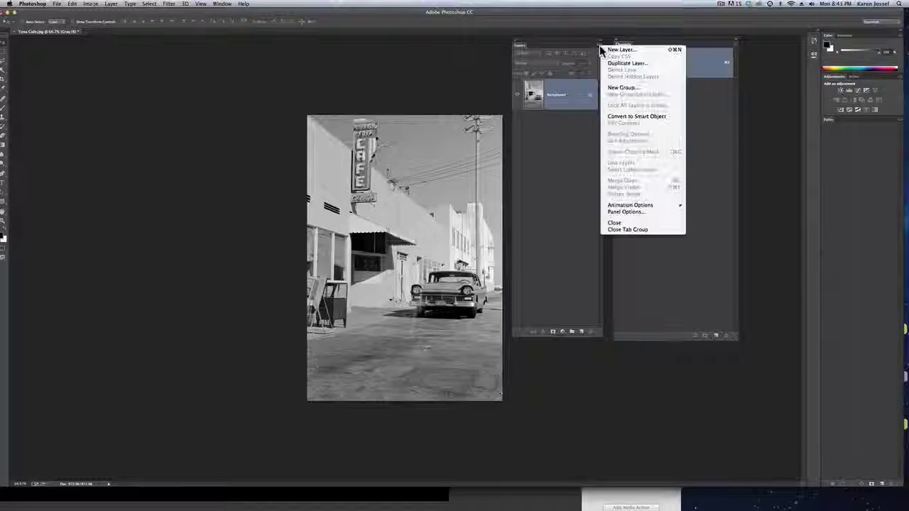
click(635, 212)
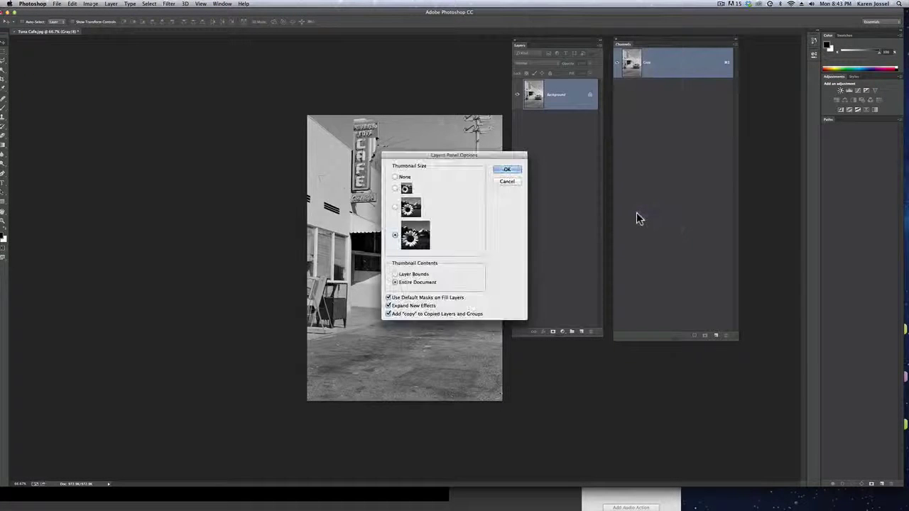
click(505, 170)
click(503, 170)
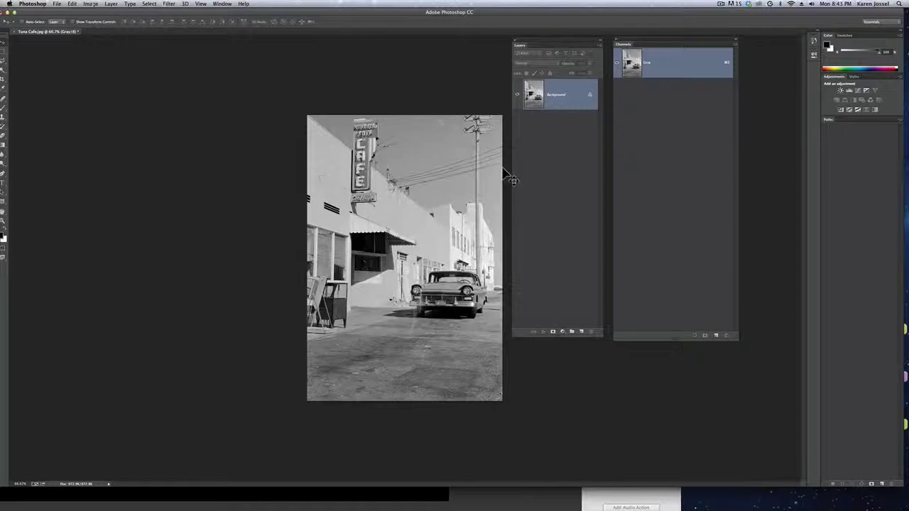
Convert the locked Background into a regular layer with the default name Layer 0.
double_click(557, 98)
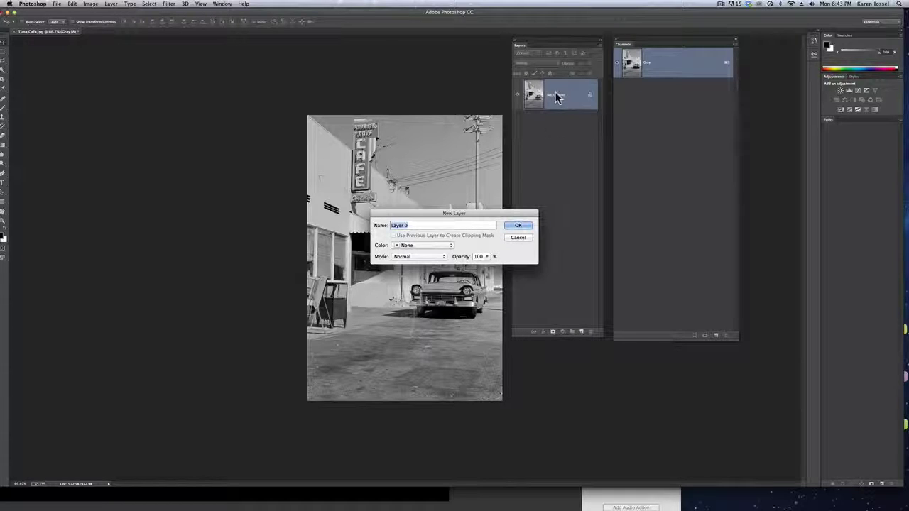
click(517, 226)
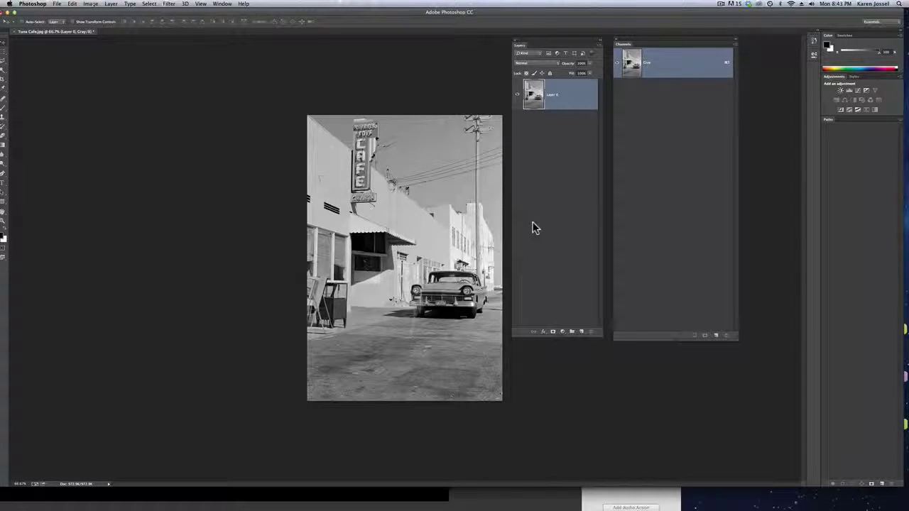
Rename Layer 0 as cafe in the Layers panel.
key(a)
key(e)
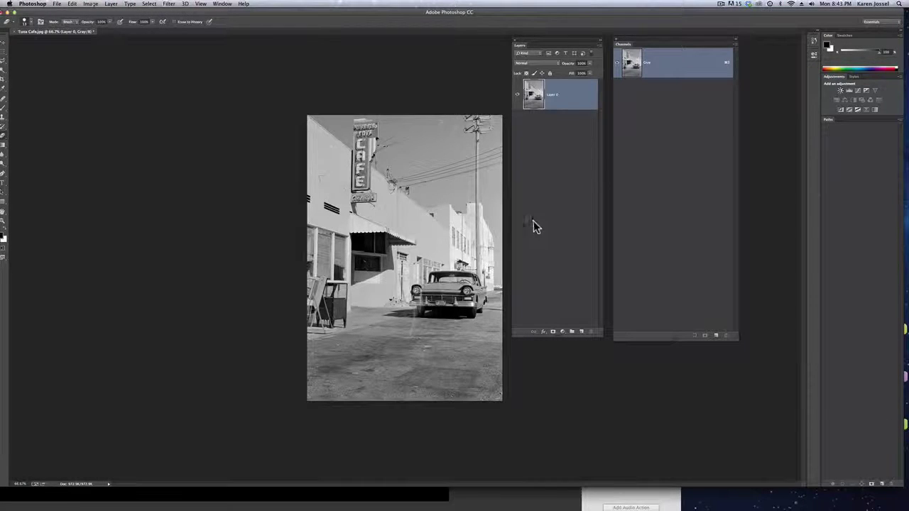
double_click(553, 96)
text(Car)
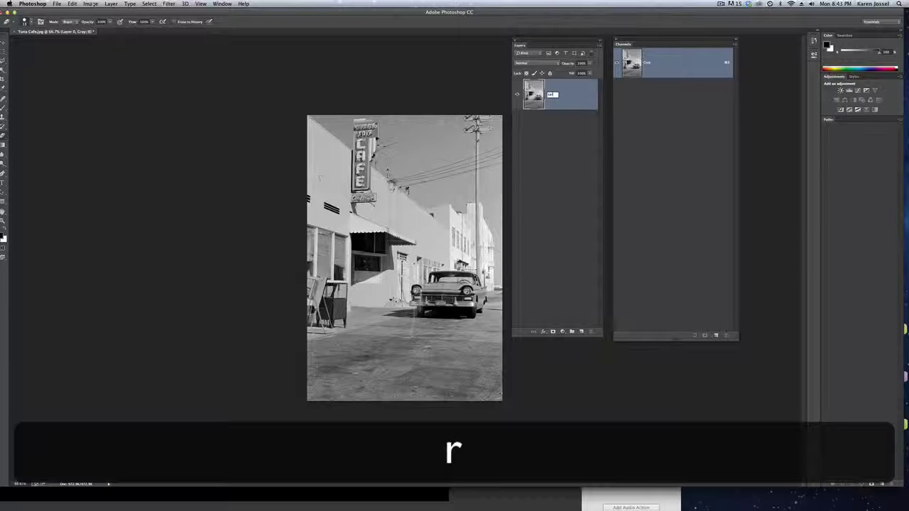
text(ge)
key(BackSpace)
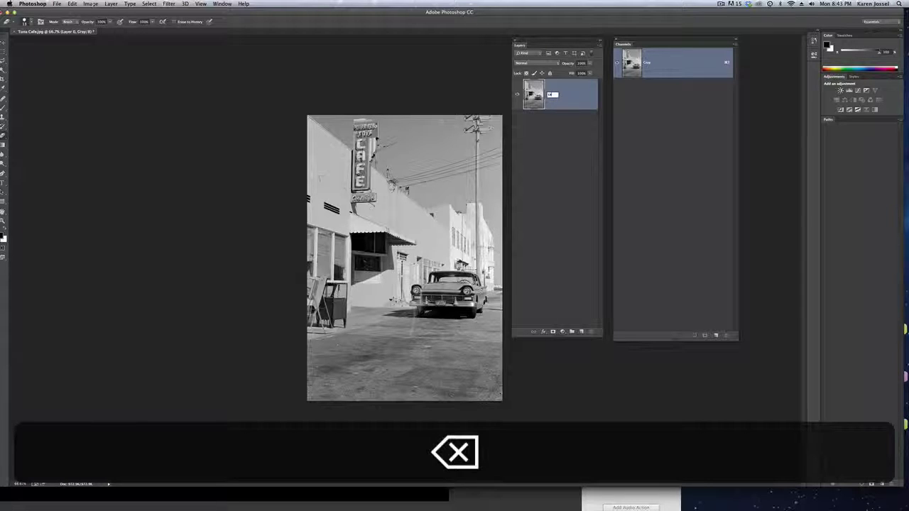
text(fe)
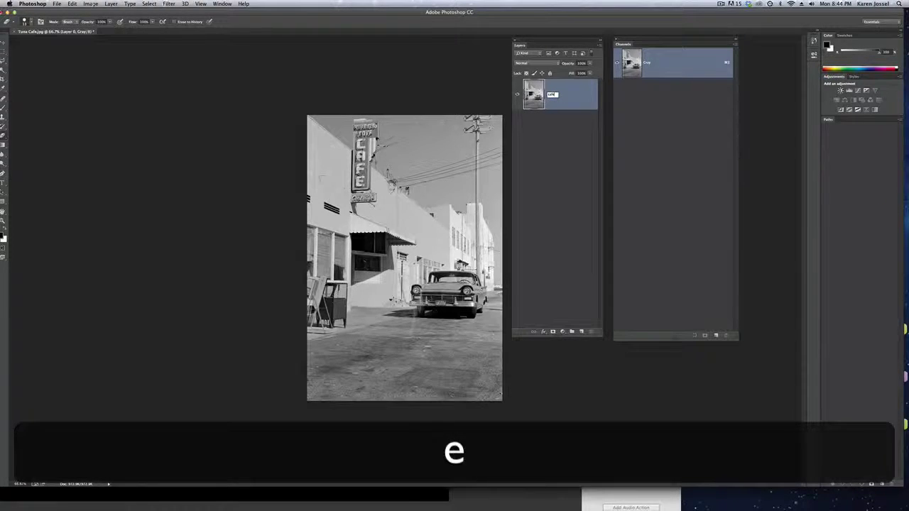
click(572, 156)
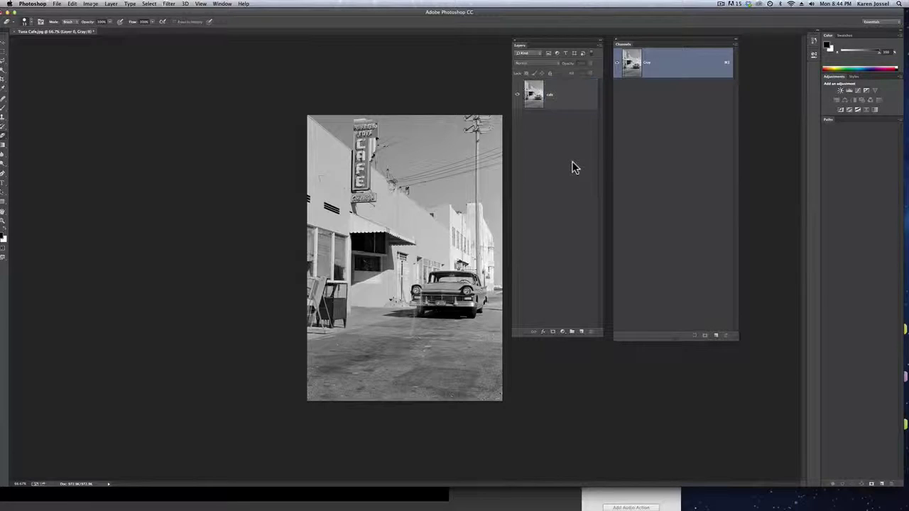
Select the cafe layer and try its full lock on and off, leaving the layer completely locked.
click(572, 92)
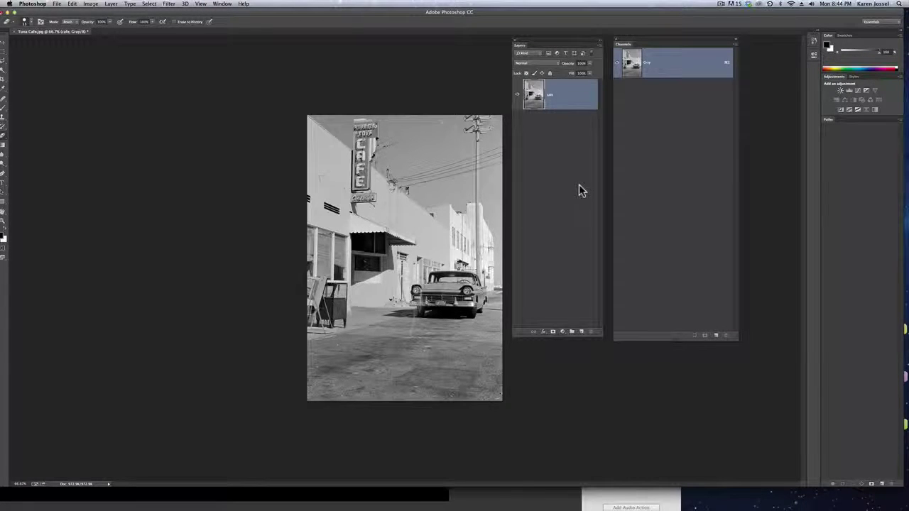
click(549, 73)
click(549, 73)
click(549, 73)
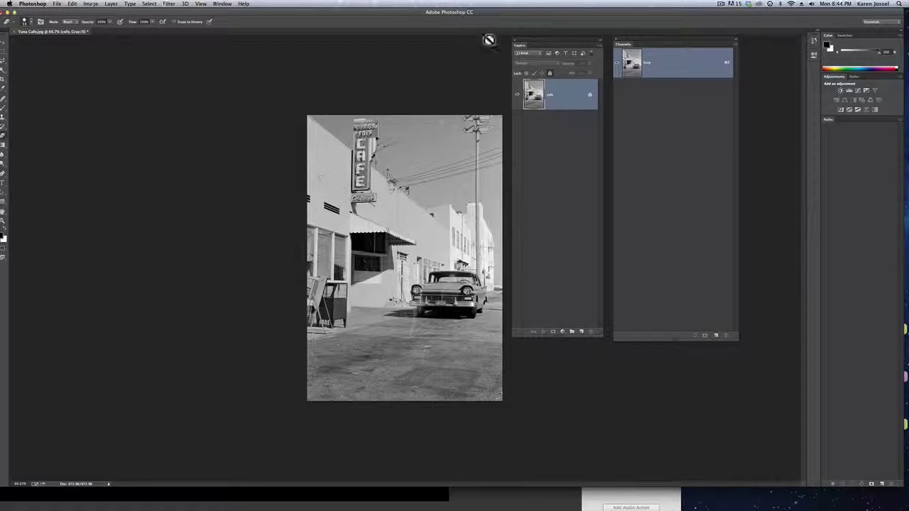
Place the floating Layers and Channels panels left of the photo and undock the Adjustments panel to the photo's right.
drag(520, 43, 62, 56)
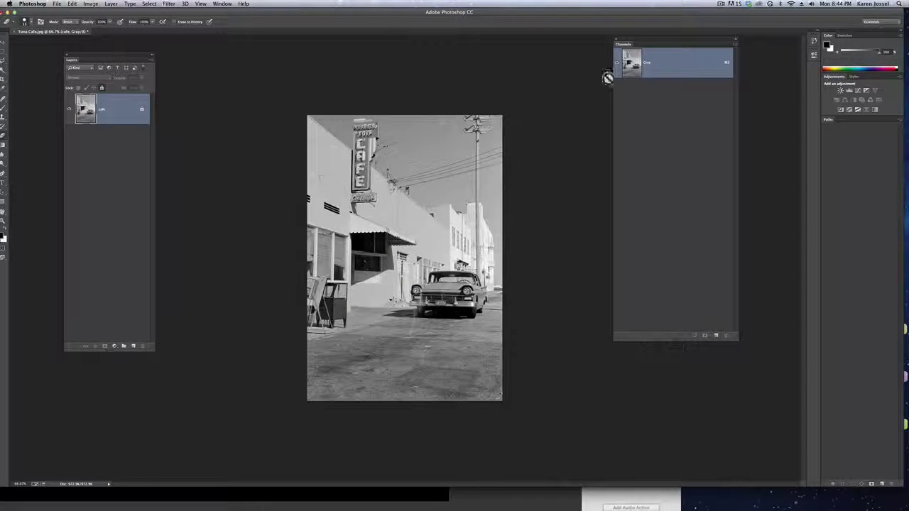
drag(667, 39, 212, 55)
click(82, 176)
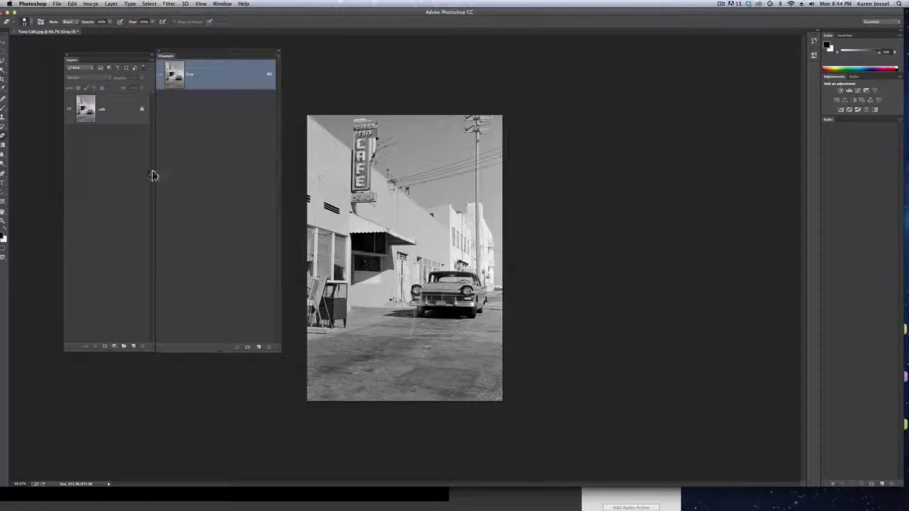
click(125, 115)
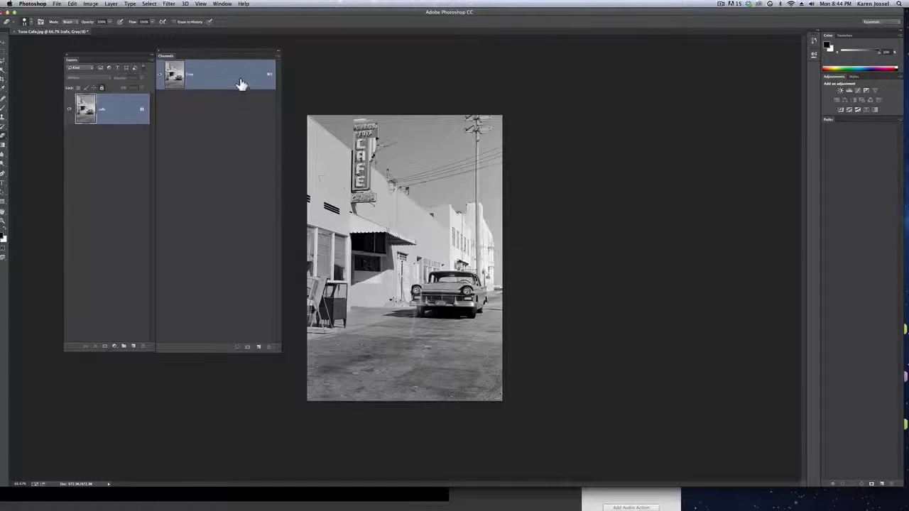
drag(243, 88, 720, 78)
drag(834, 76, 637, 58)
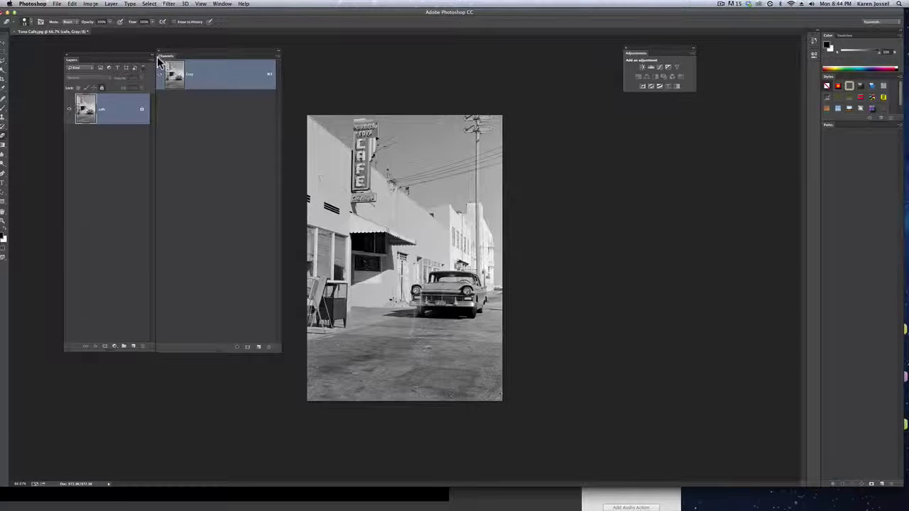
Convert the image from Grayscale to RGB Color mode.
click(93, 4)
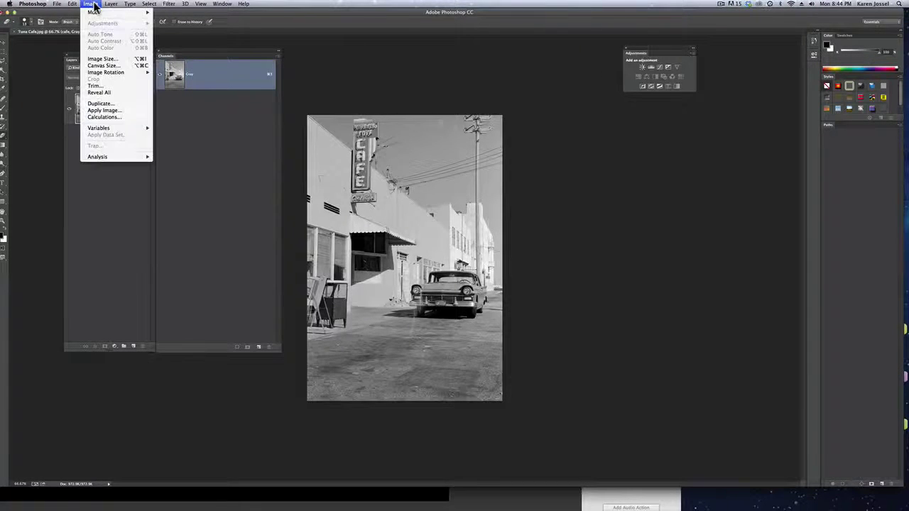
mouse_move(96, 12)
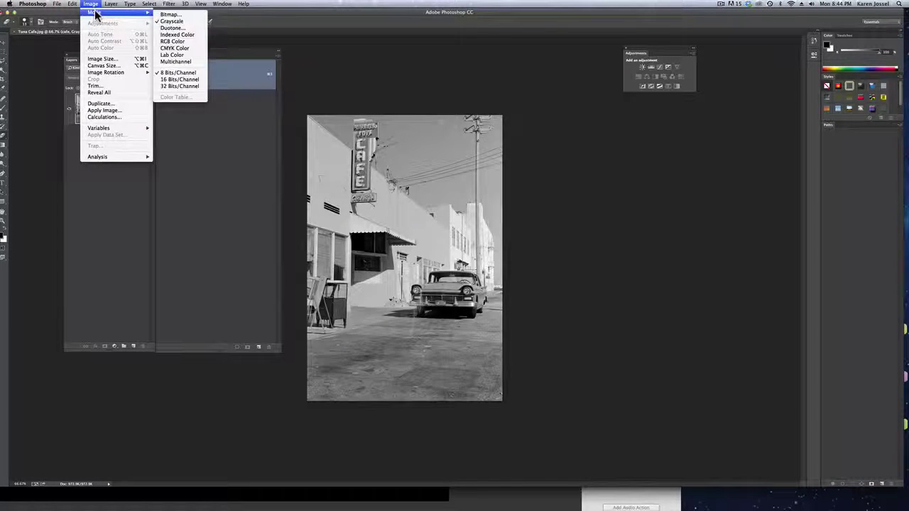
click(174, 41)
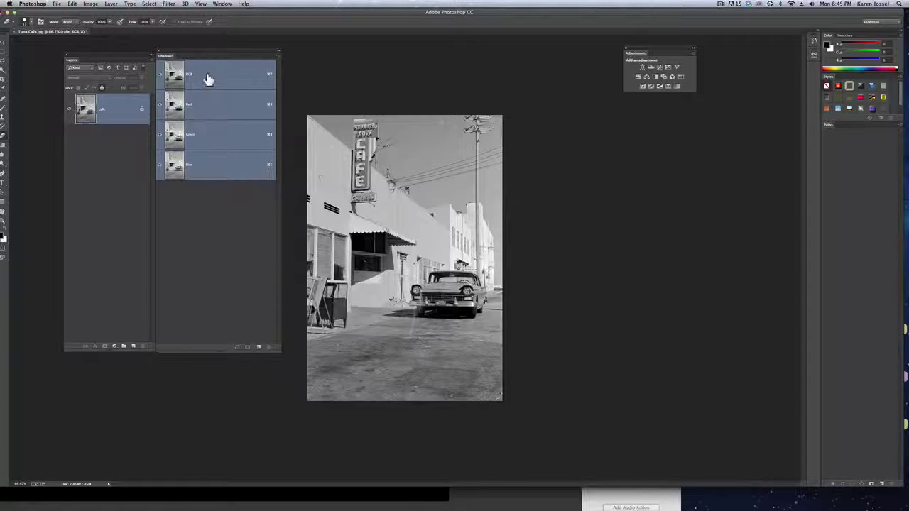
View the Blue, Green and Red channels one at a time, then return to the RGB composite.
click(211, 169)
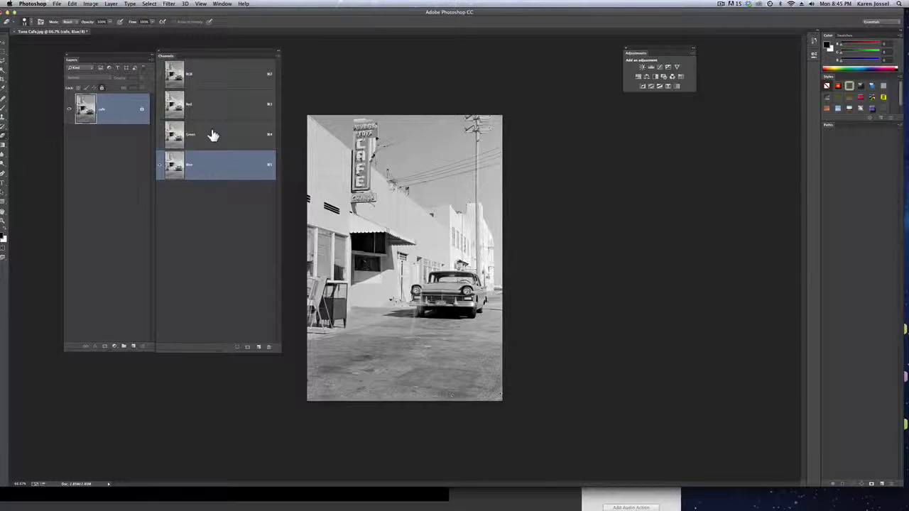
click(212, 135)
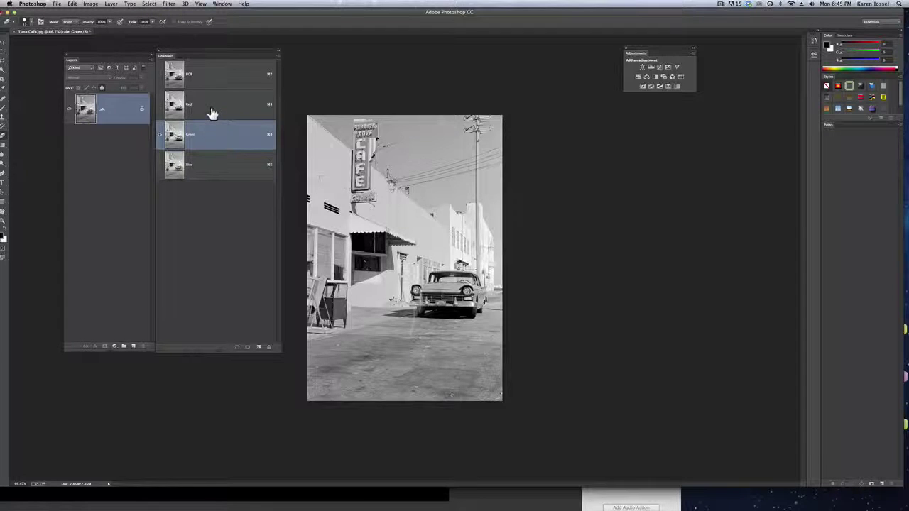
click(211, 114)
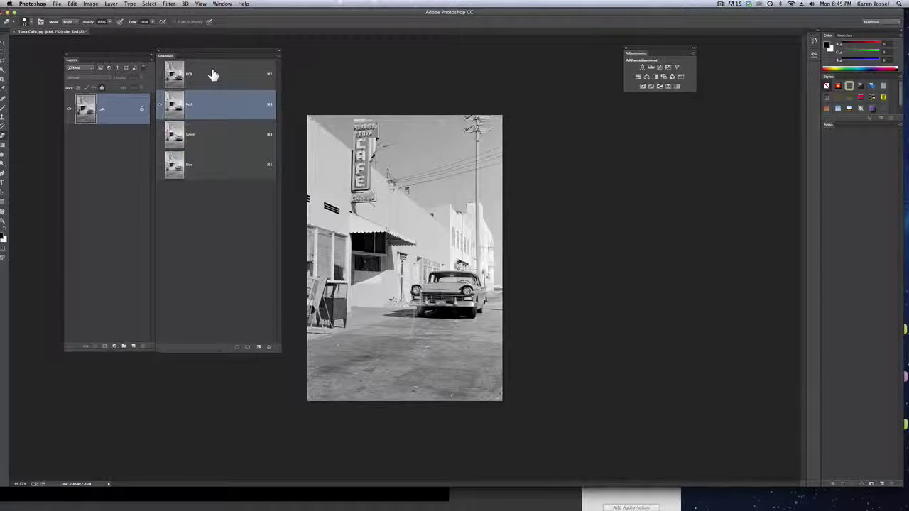
click(212, 76)
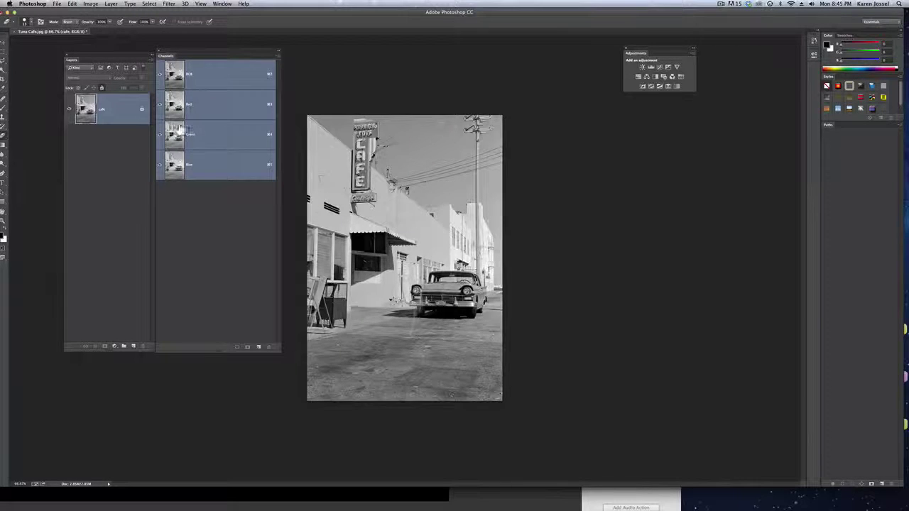
Add a Levels adjustment layer above the cafe layer and float its Properties panel below the Adjustments panel.
click(120, 168)
click(121, 113)
drag(115, 109, 630, 68)
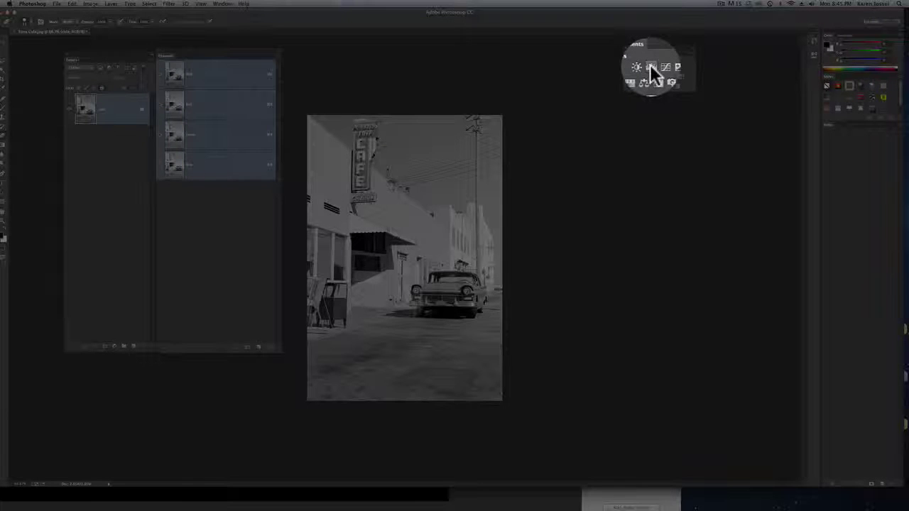
click(650, 64)
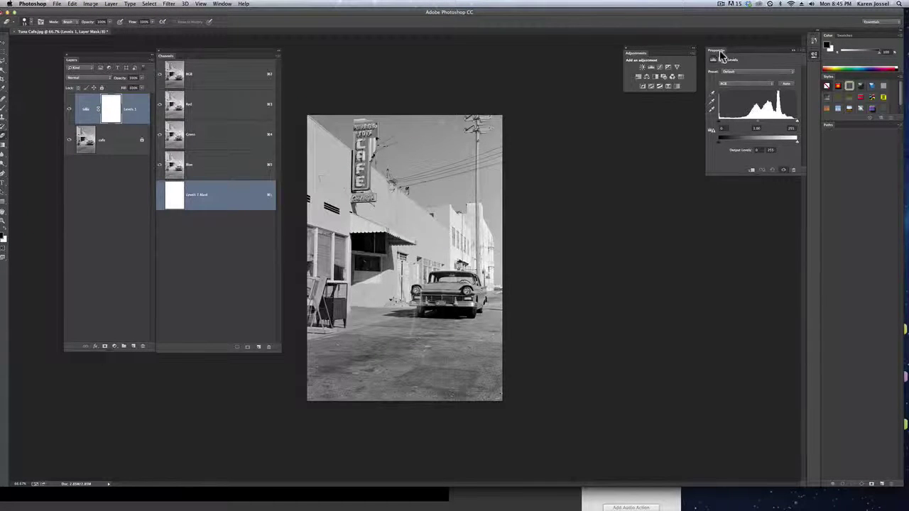
drag(721, 56, 633, 111)
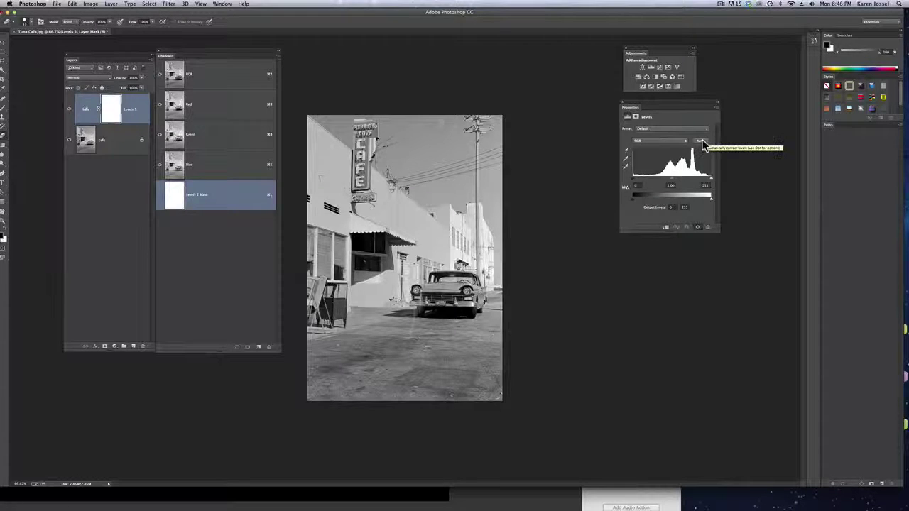
Apply the automatic Levels correction and compare the photo with the adjustment layer hidden and shown.
click(703, 144)
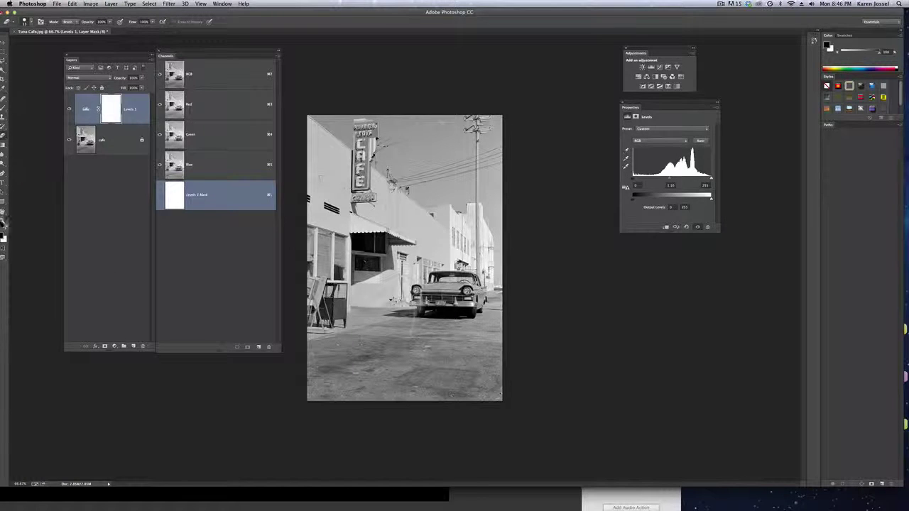
click(69, 110)
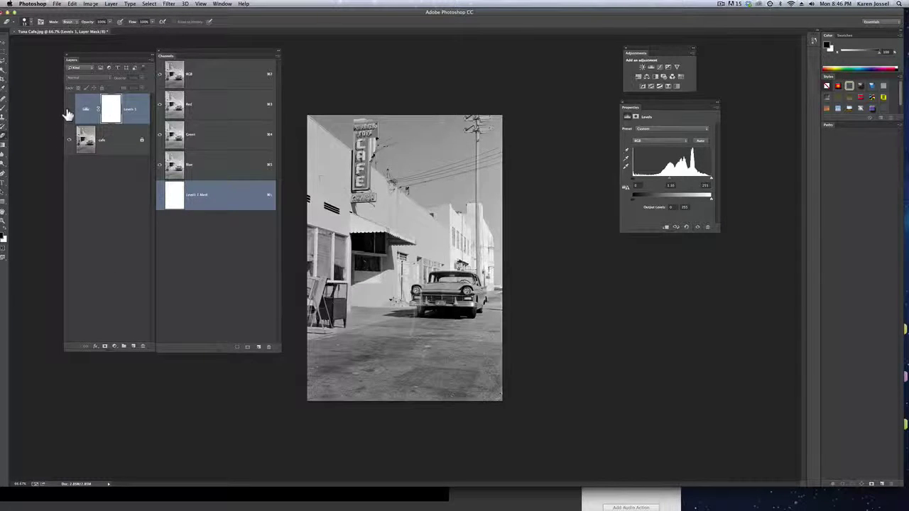
click(69, 110)
click(69, 110)
click(69, 111)
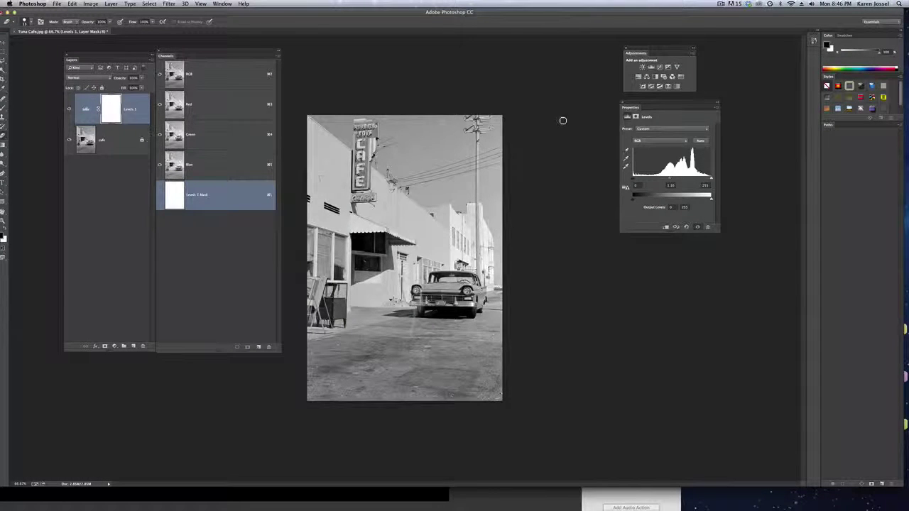
Set the Levels shadow input to 20, highlights to 247 and midtones to about 0.8, then compare with the adjustment hidden.
drag(634, 184, 641, 185)
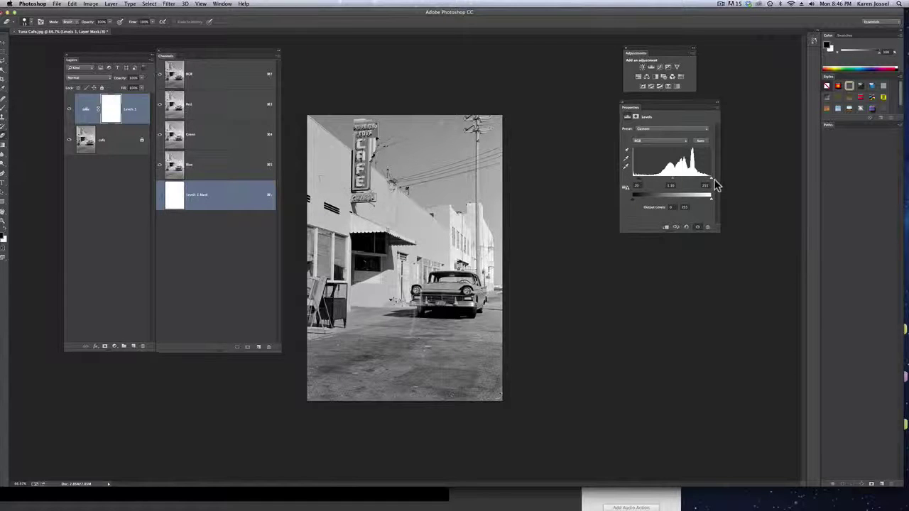
drag(712, 183, 682, 185)
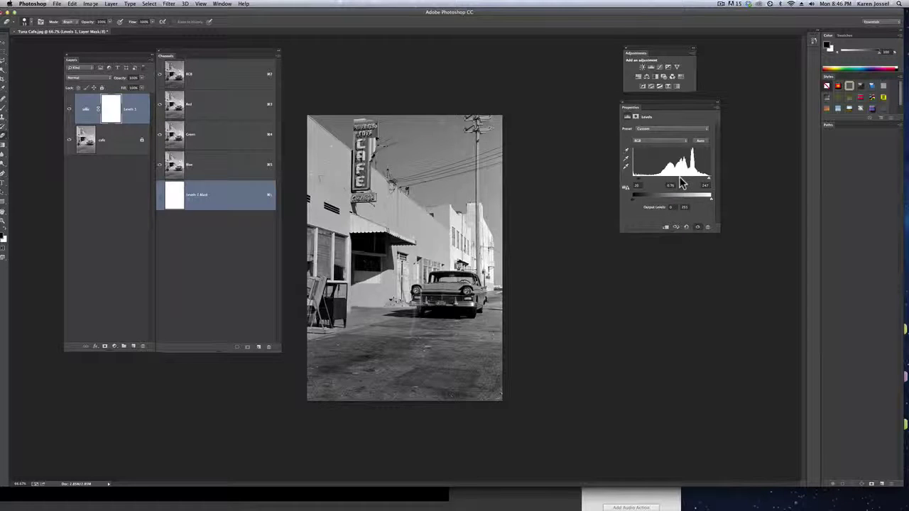
drag(682, 183, 678, 183)
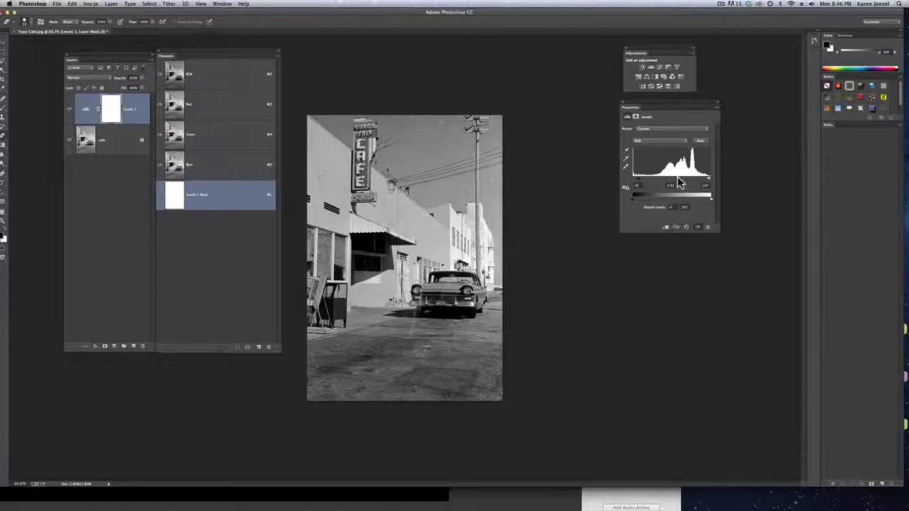
click(68, 114)
click(69, 112)
Activate the RGB composite channel and undock the Tools panel to float beside the Layers panel.
click(215, 78)
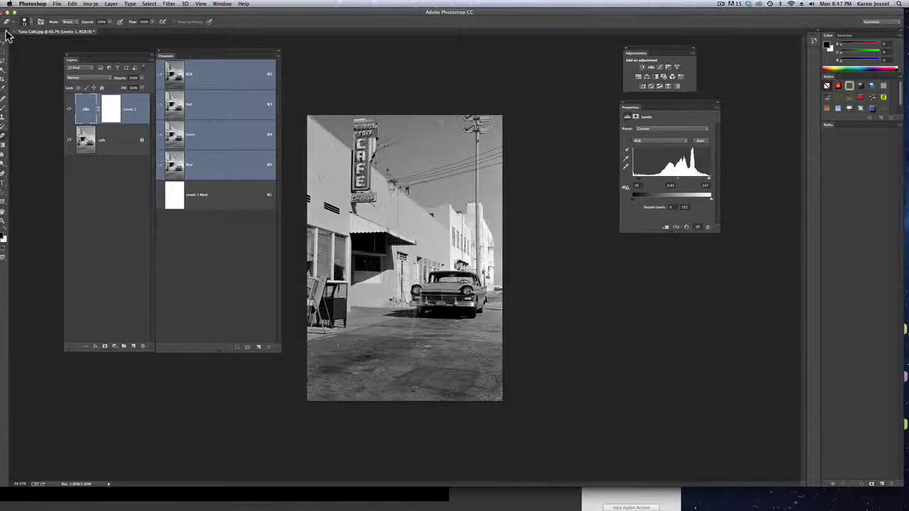
drag(7, 35, 31, 49)
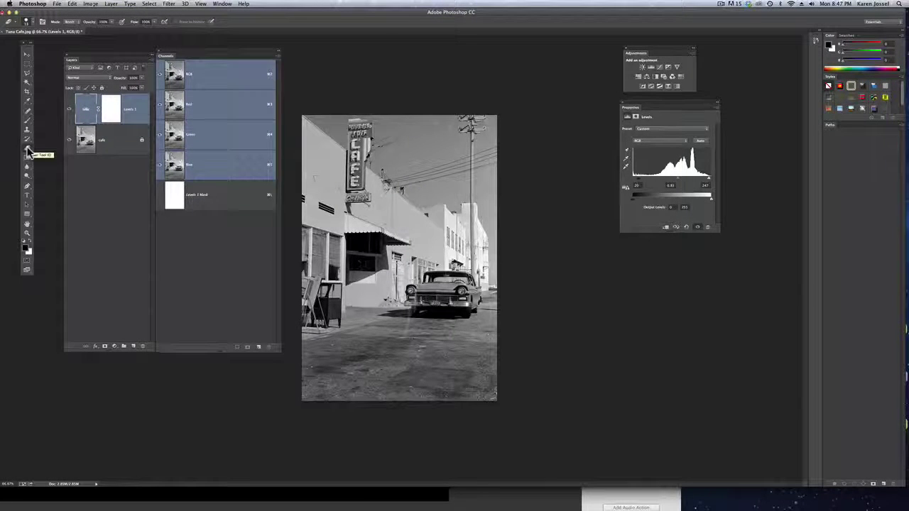
Select the letter C of the CAFE sign with the Magic Wand tool at 200% magnification.
click(26, 83)
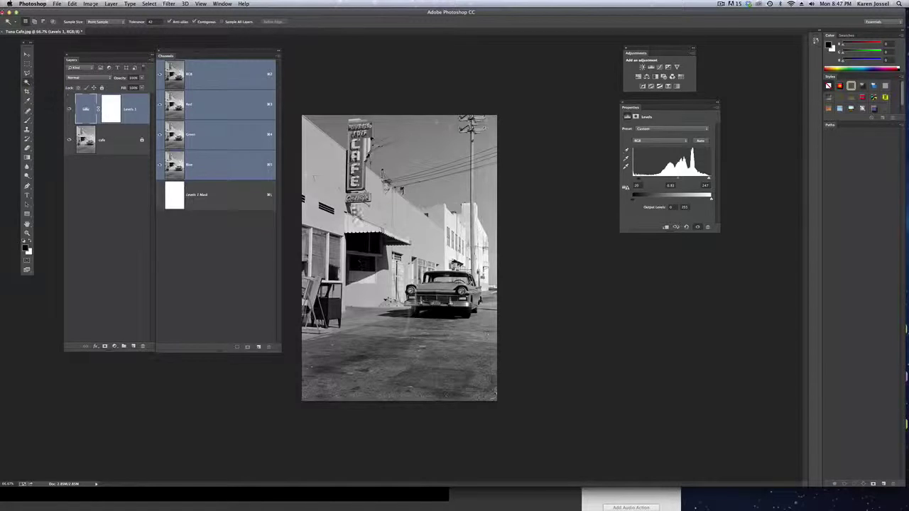
click(27, 233)
click(364, 166)
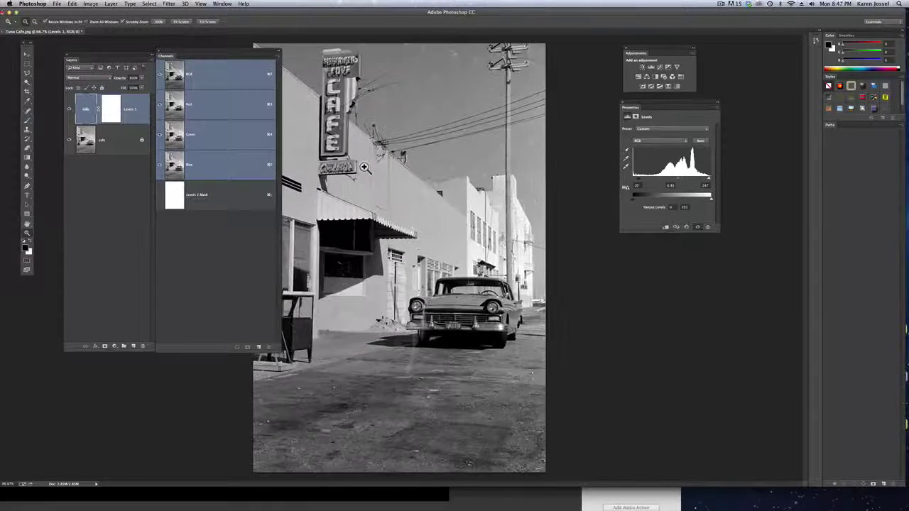
click(341, 83)
click(342, 84)
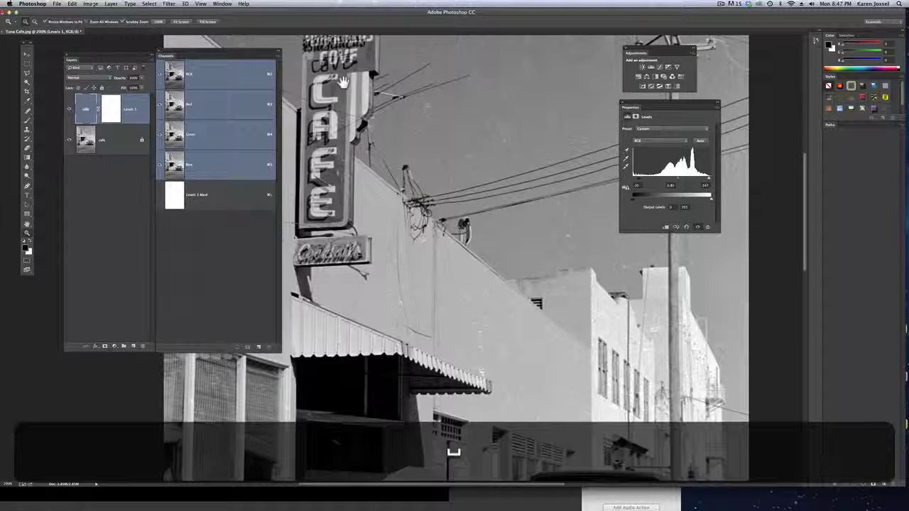
drag(343, 84, 452, 202)
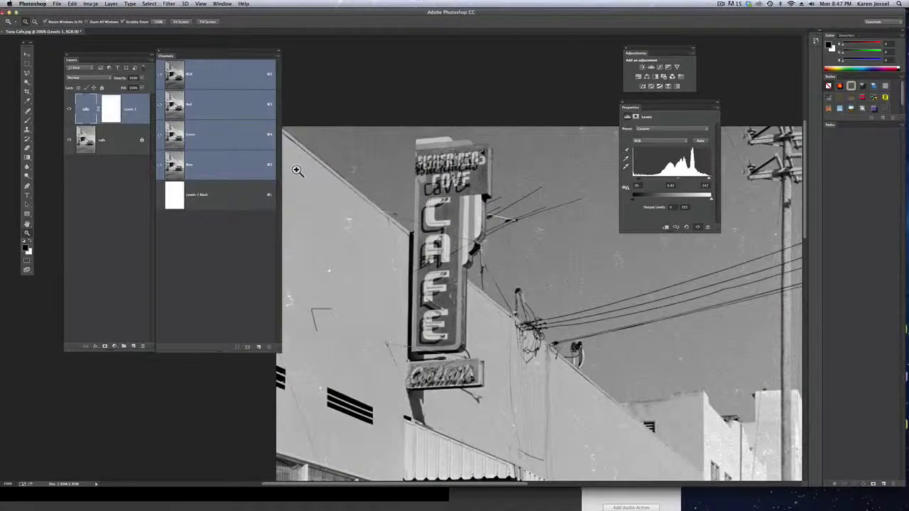
key(w)
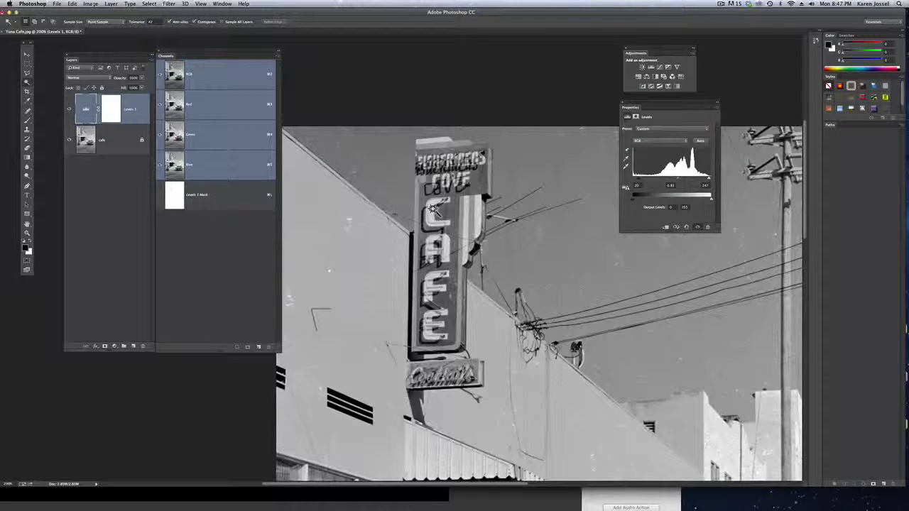
click(435, 213)
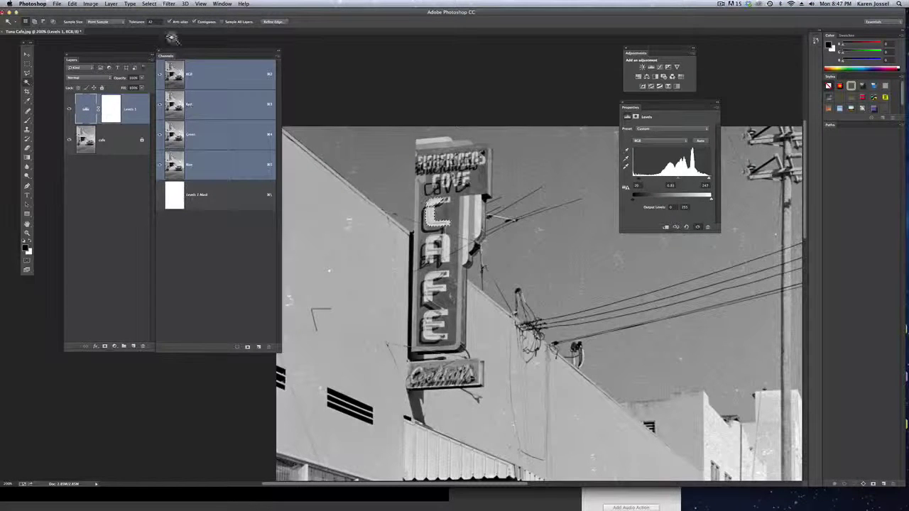
Add the rest of the C and the letters A, F and E to the Magic Wand selection, undoing the stray background selection.
drag(135, 22, 166, 26)
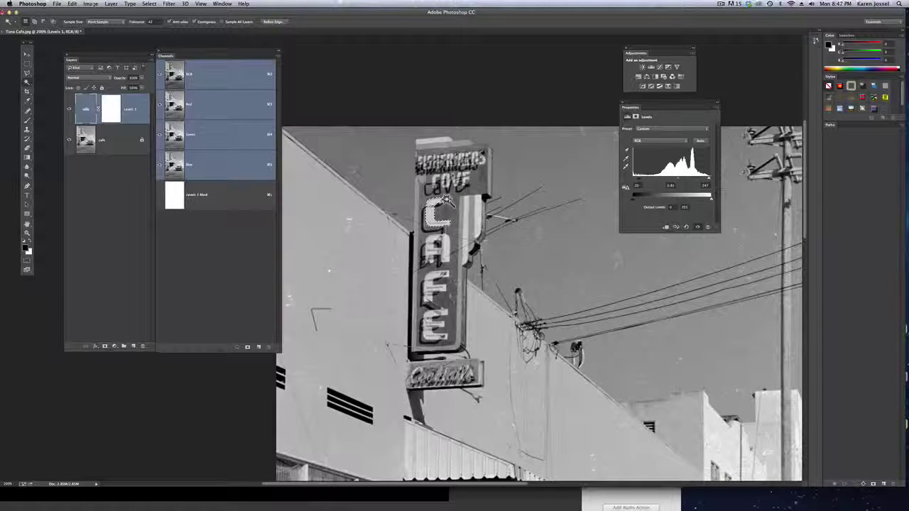
key(shift)
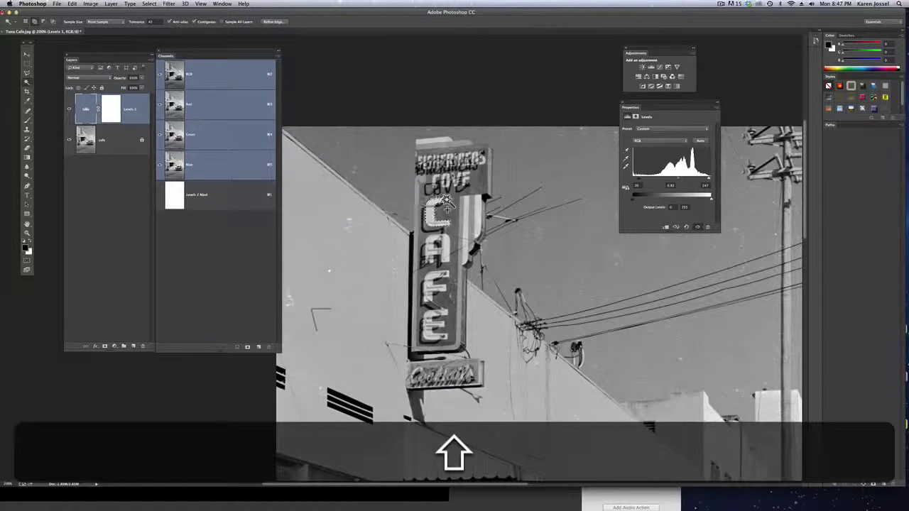
shift+click(447, 205)
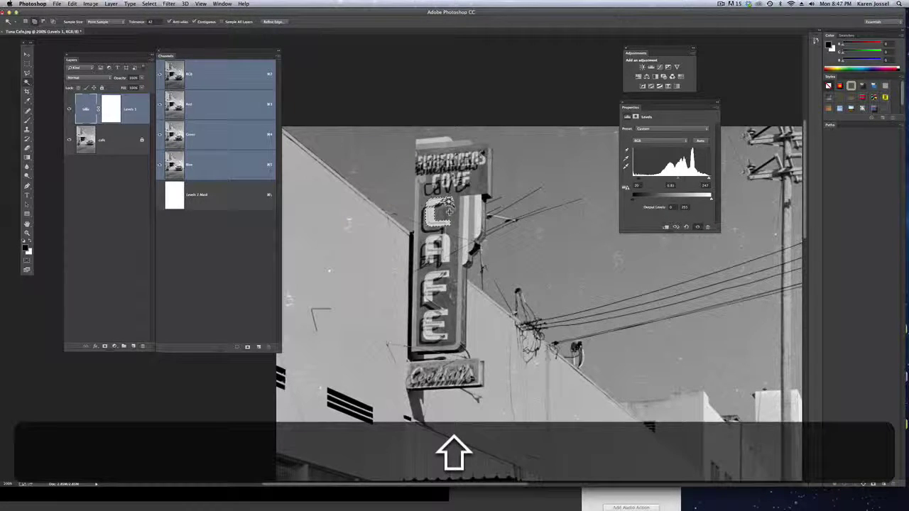
shift+click(447, 257)
shift+click(438, 257)
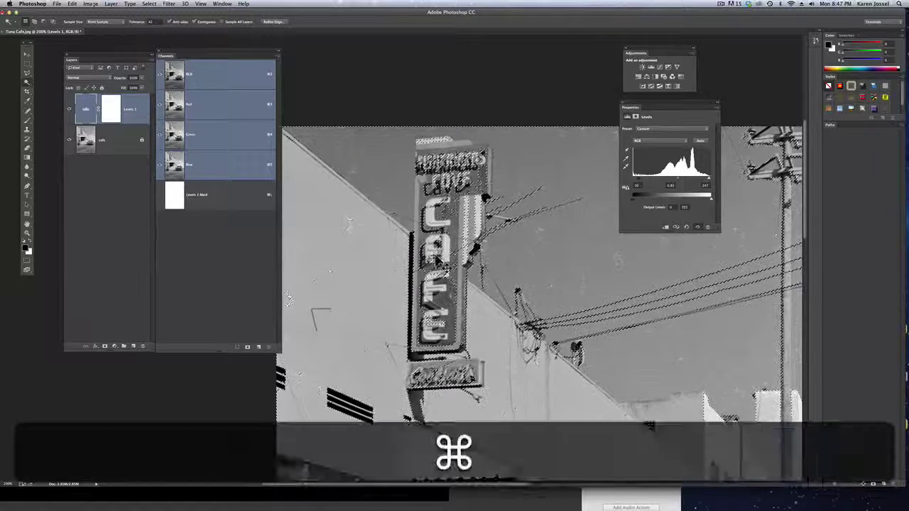
key(super+z)
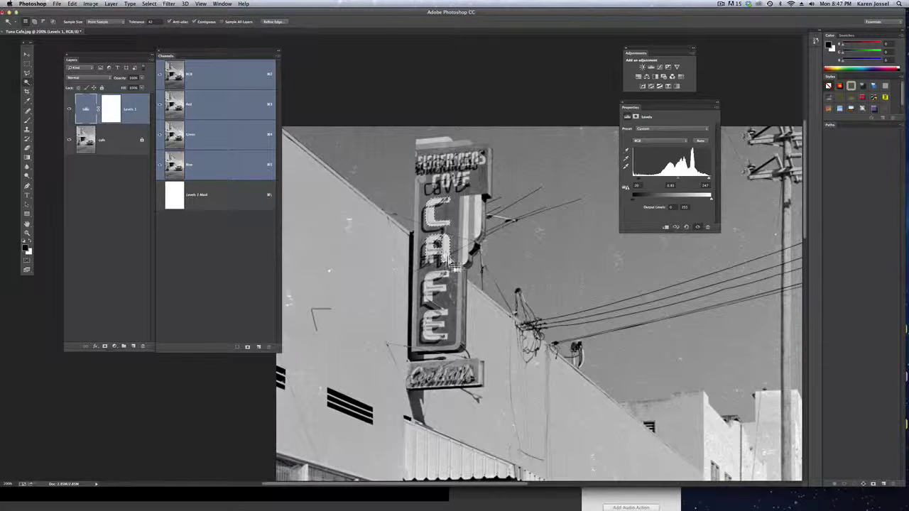
key(shift)
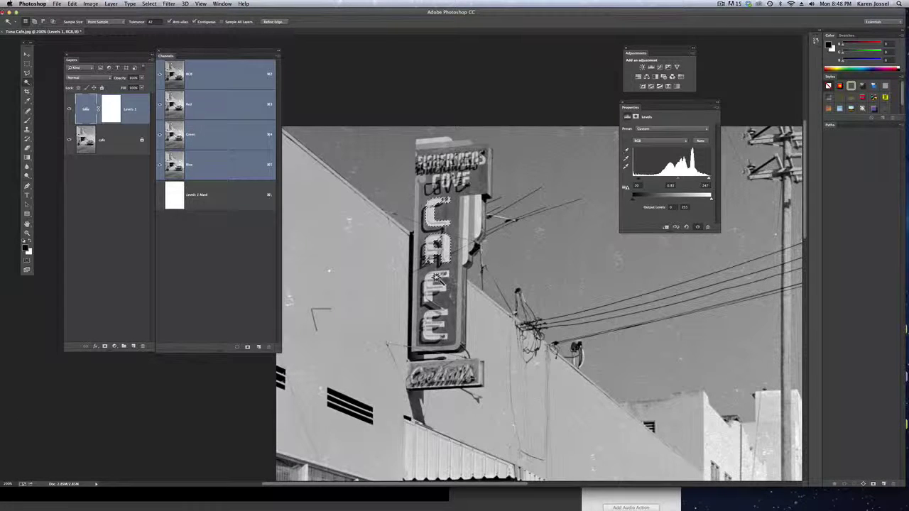
key(shift)
shift+click(436, 281)
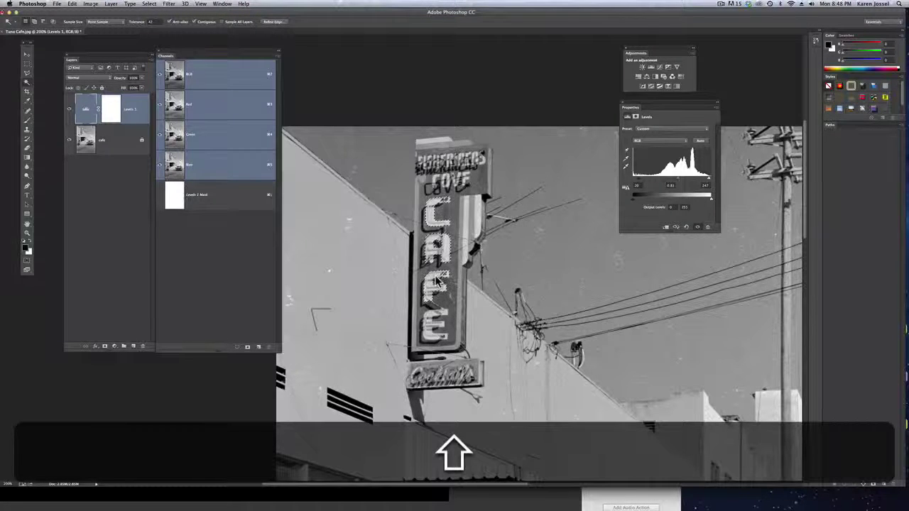
shift+click(434, 316)
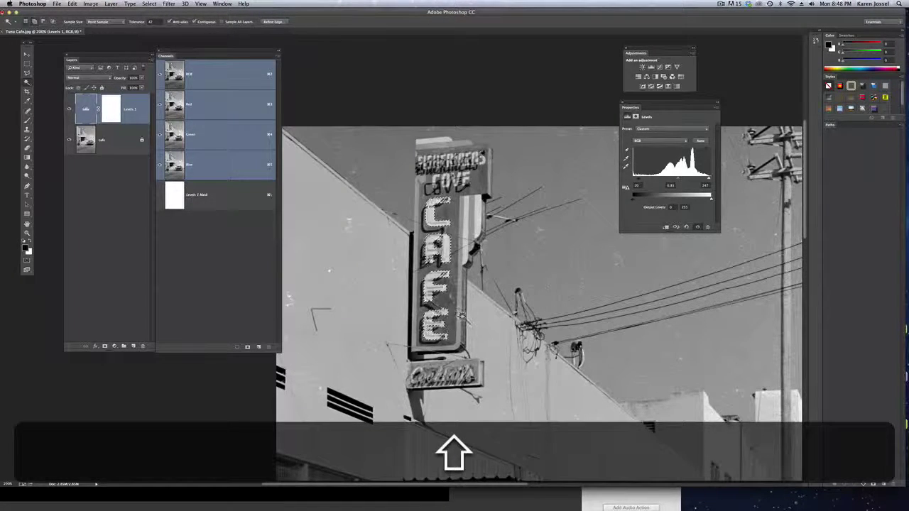
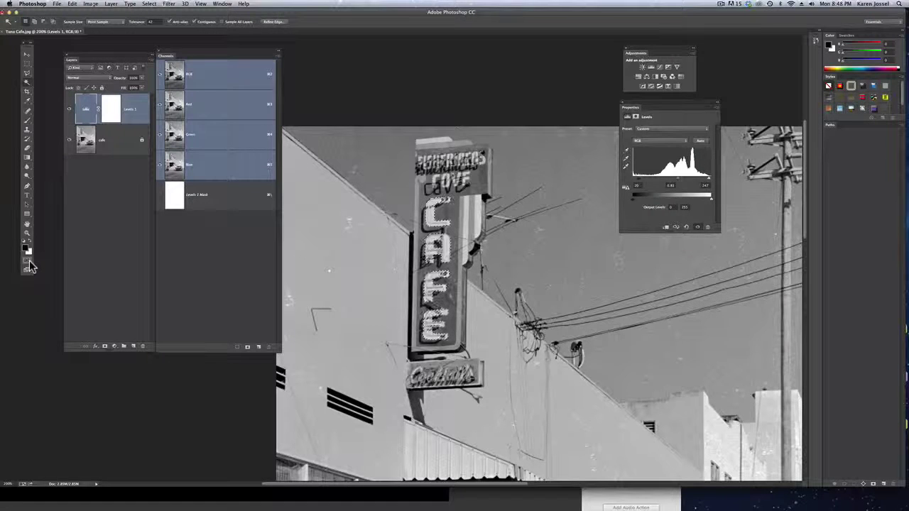
Refine the letter selection in Quick Mask mode by painting white over the gaps in the CAFE letters with a smaller brush.
click(28, 264)
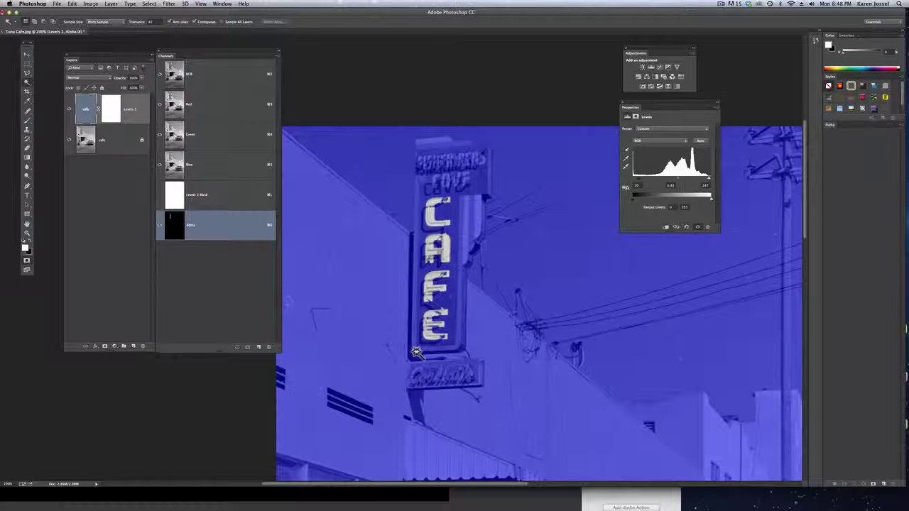
click(27, 119)
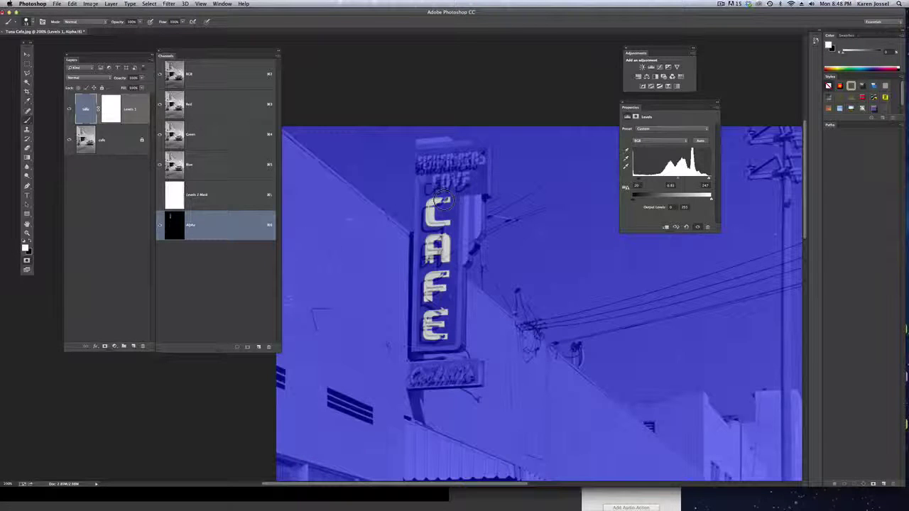
key(bracketleft)
drag(445, 200, 428, 203)
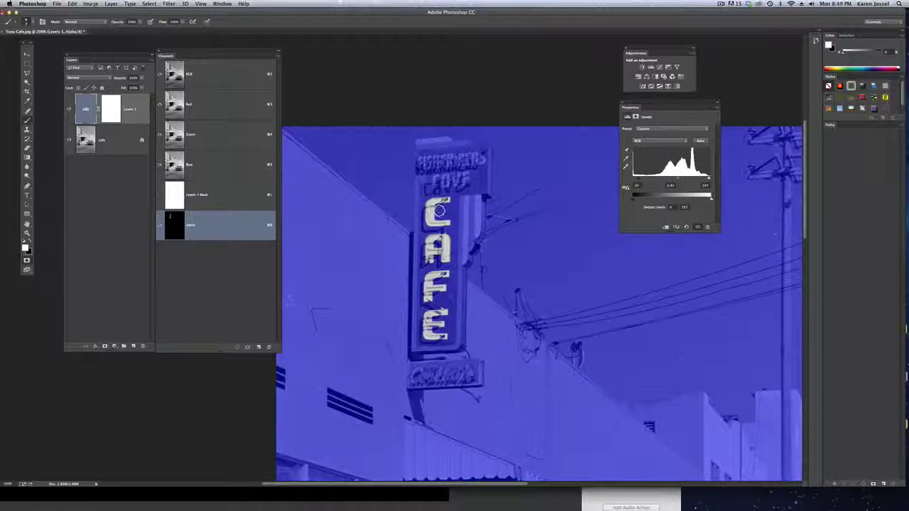
key(x)
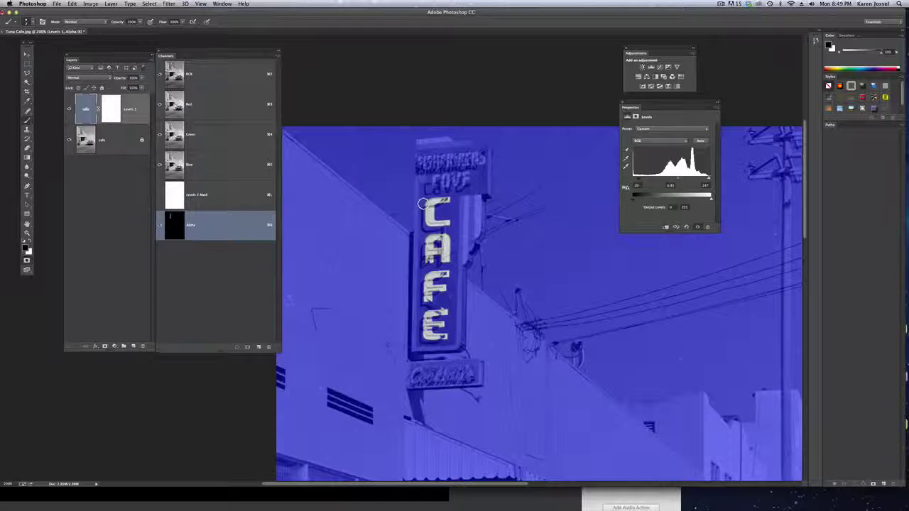
key(x)
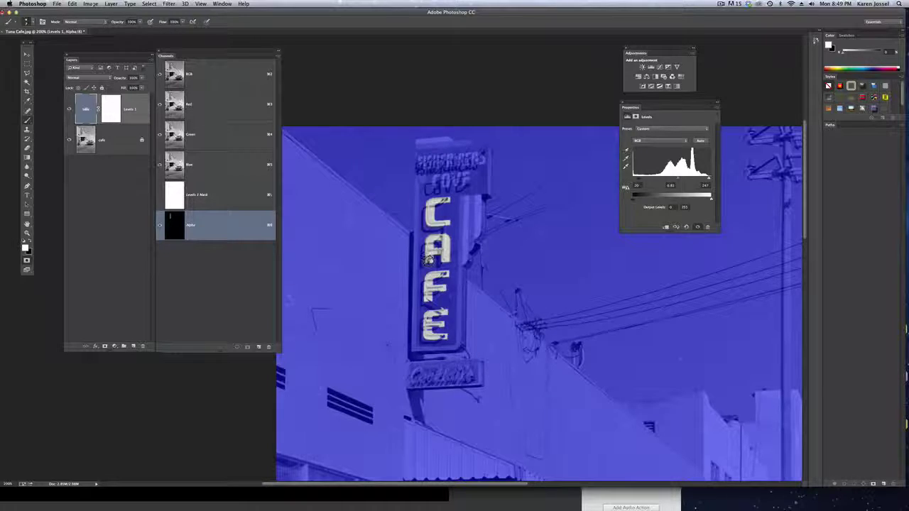
mouse_move(442, 240)
mouse_down()
mouse_move(448, 274)
mouse_move(434, 276)
mouse_move(428, 297)
mouse_move(440, 314)
mouse_move(434, 334)
mouse_move(445, 335)
mouse_move(426, 319)
mouse_up()
key(x)
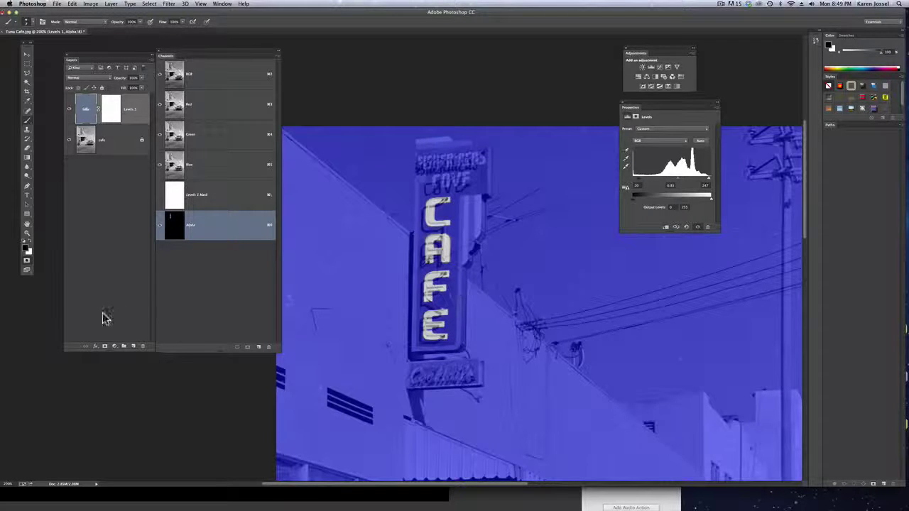
click(27, 260)
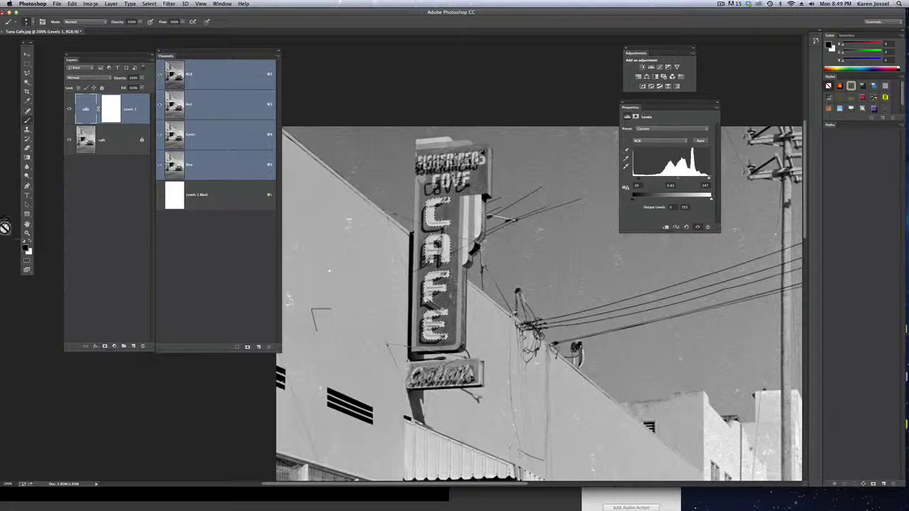
Touch up the lower part of the letter E in Quick Mask at 500% magnification, and return to the selection at 100%.
click(27, 233)
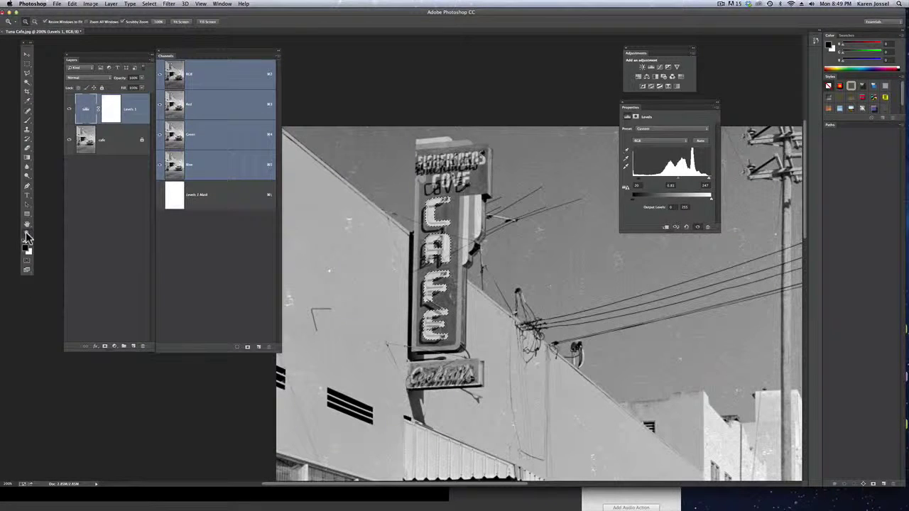
click(446, 338)
click(446, 338)
click(446, 338)
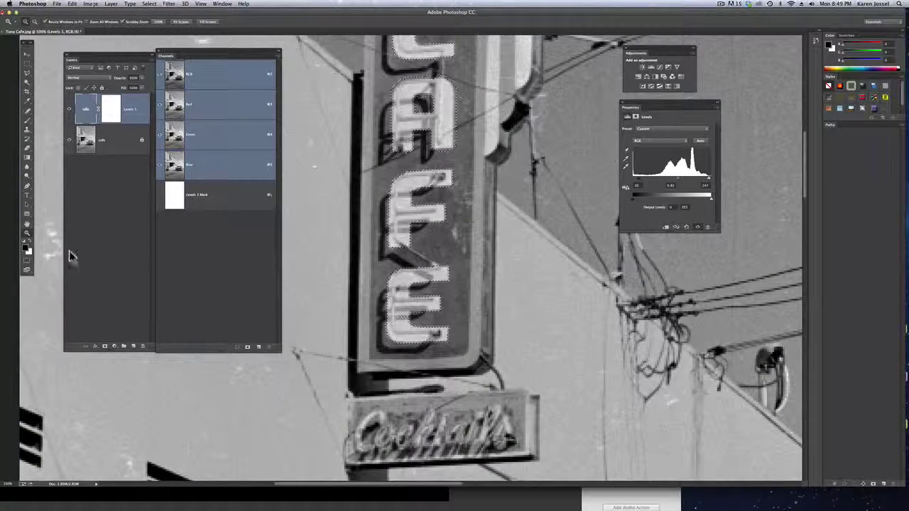
click(27, 260)
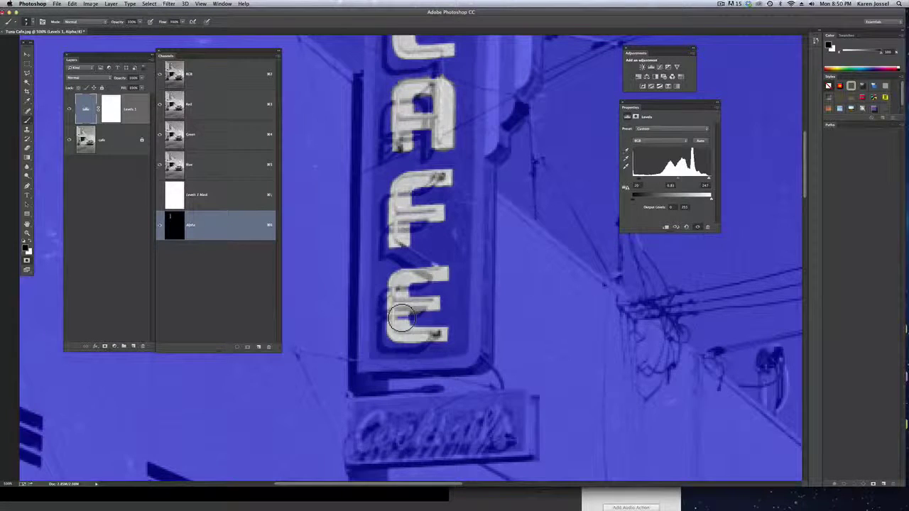
key(x)
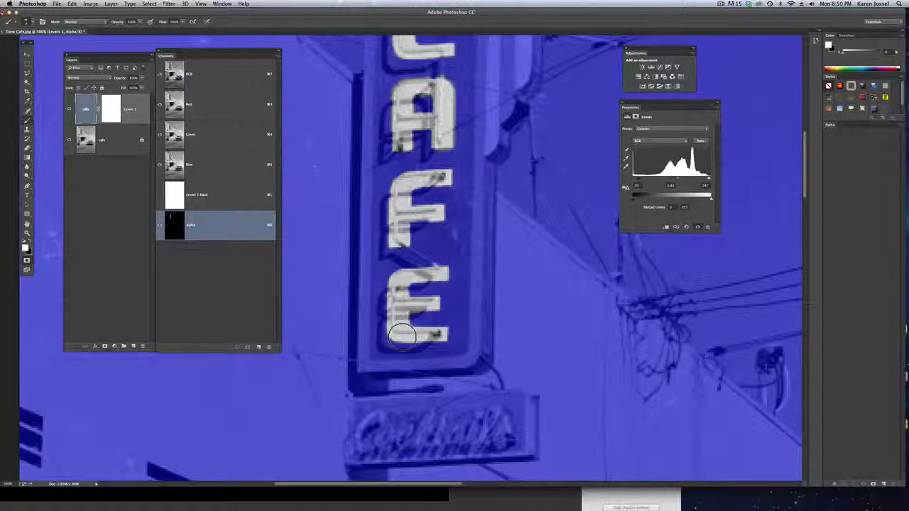
drag(402, 335, 405, 328)
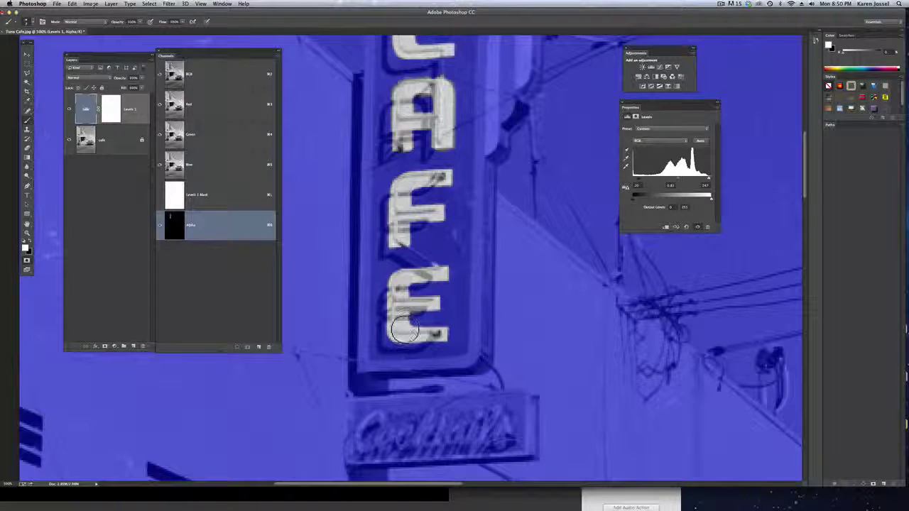
double_click(26, 234)
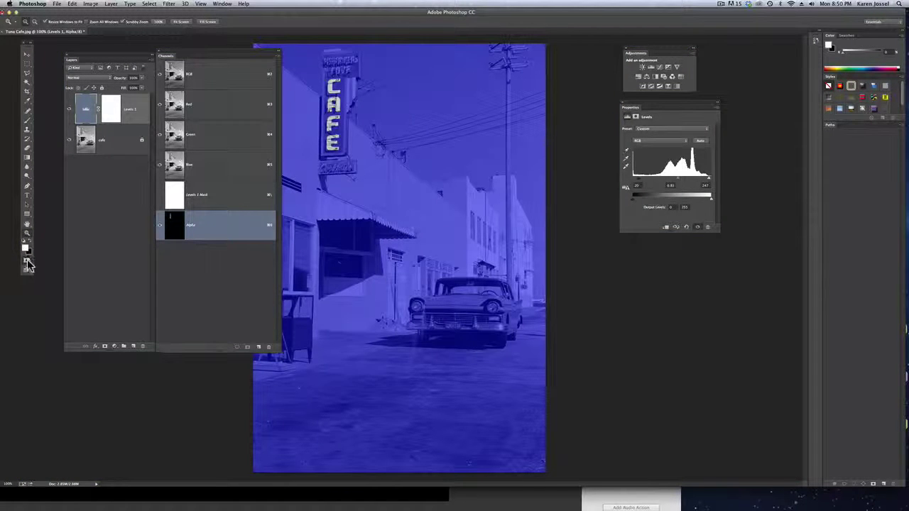
click(28, 263)
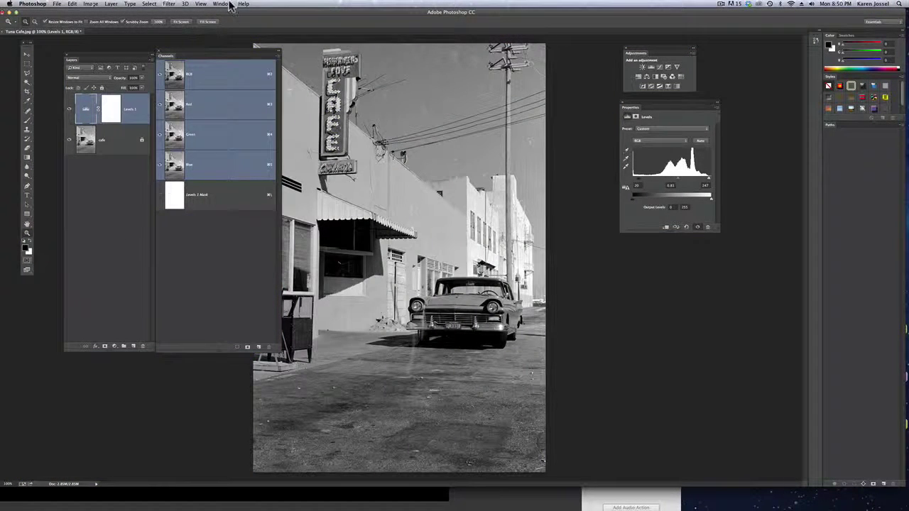
Save the selection as a new channel named "c a f e letters" in Tuna Cafe.jpg.
drag(315, 12, 369, 12)
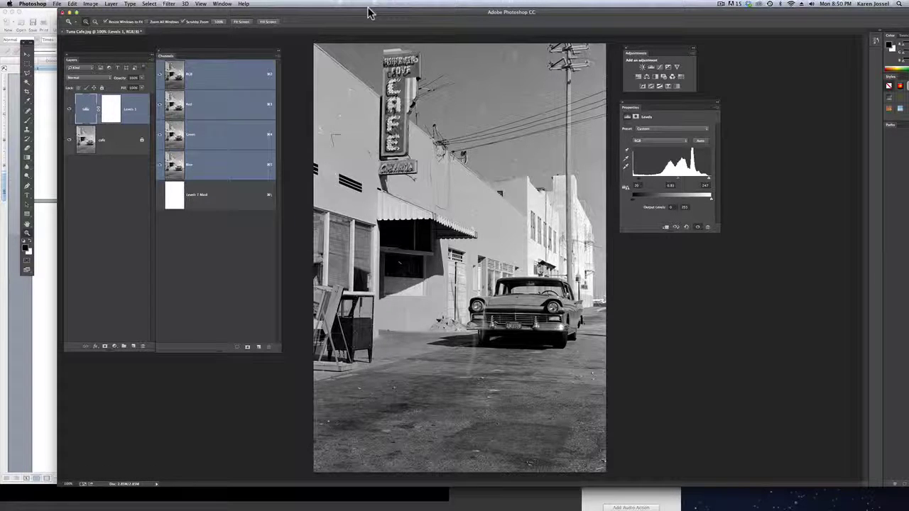
click(150, 4)
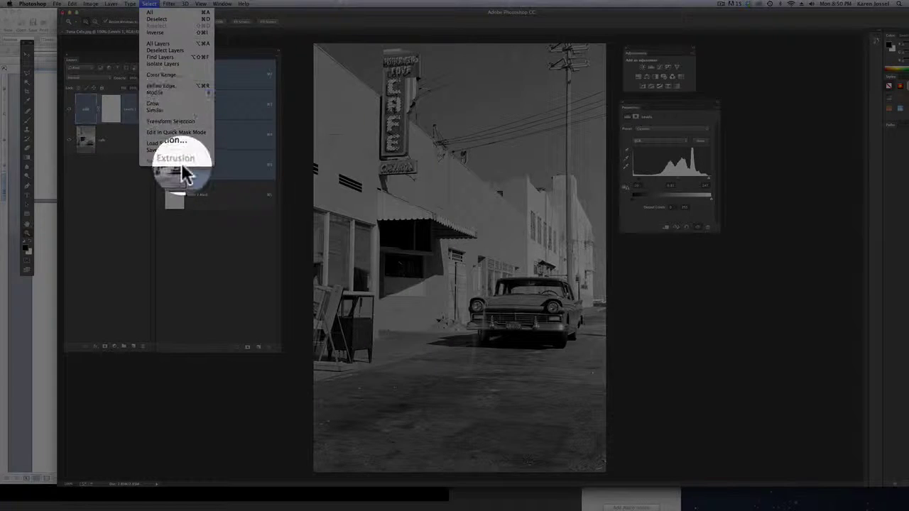
click(167, 150)
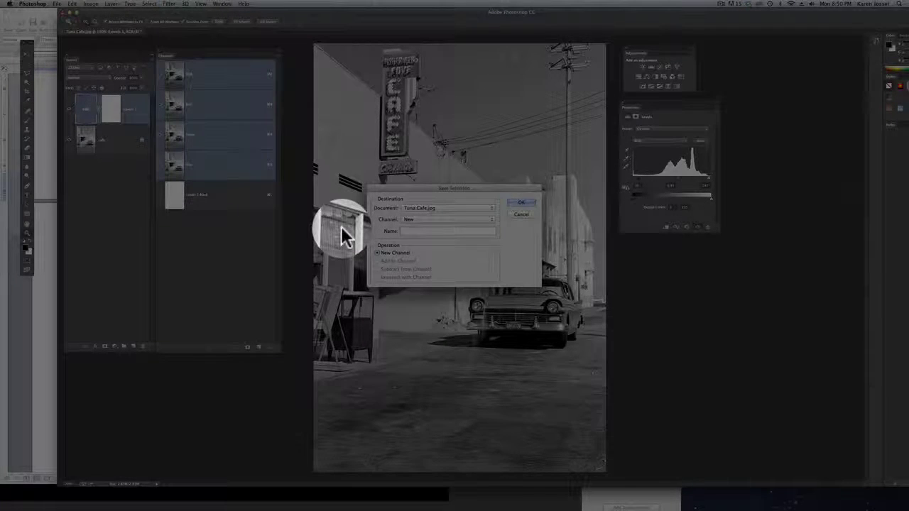
text(c af)
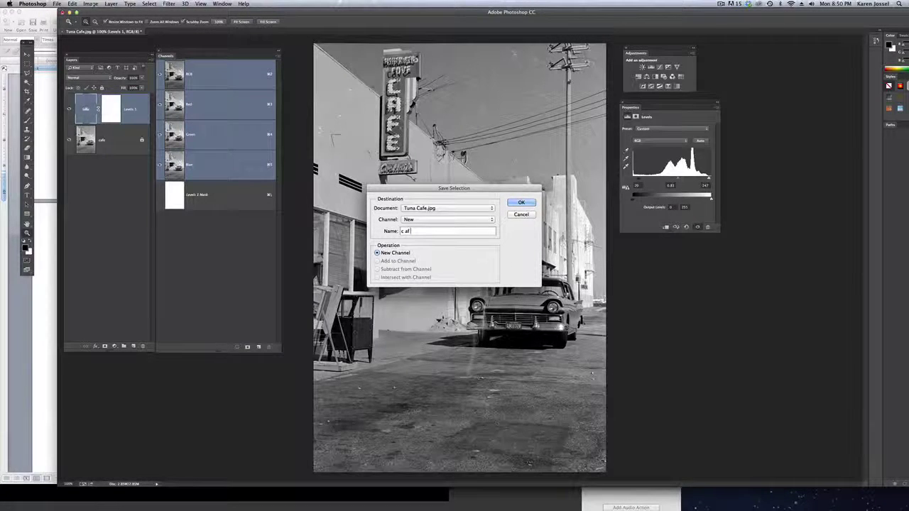
key(BackSpace)
text(f e)
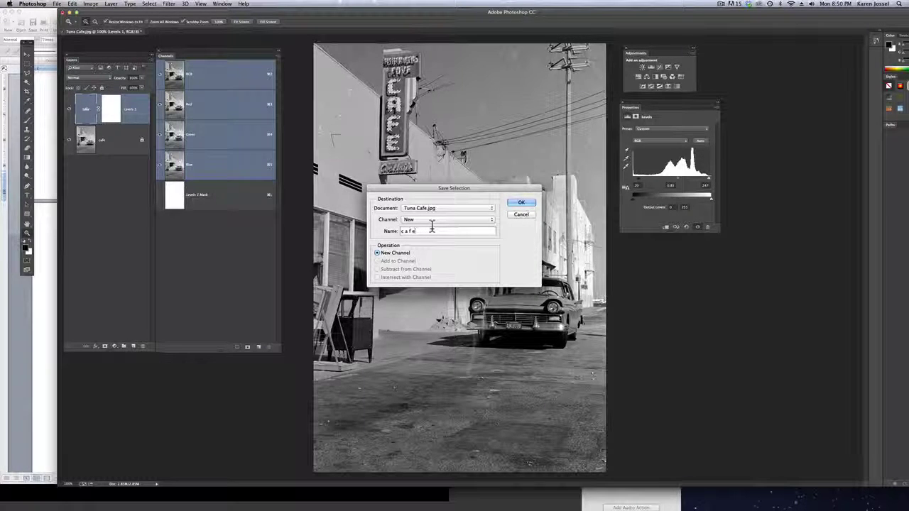
text(letters)
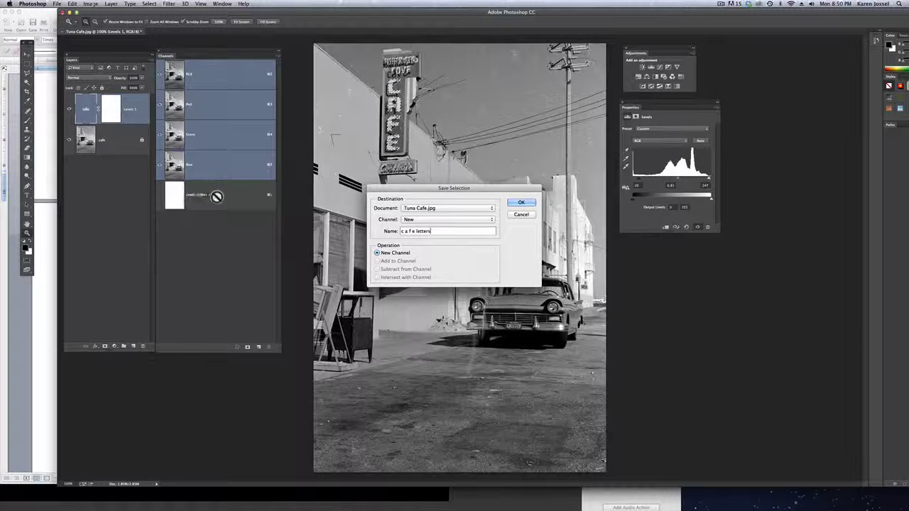
click(528, 202)
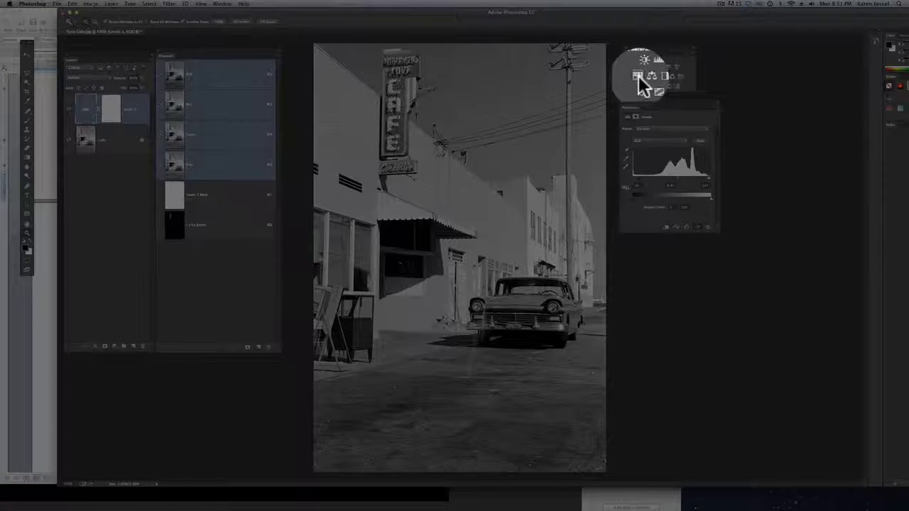
Colorize the selected sign letters green with a Hue/Saturation adjustment layer, setting hue to about 112 and saturation to about 74.
click(638, 75)
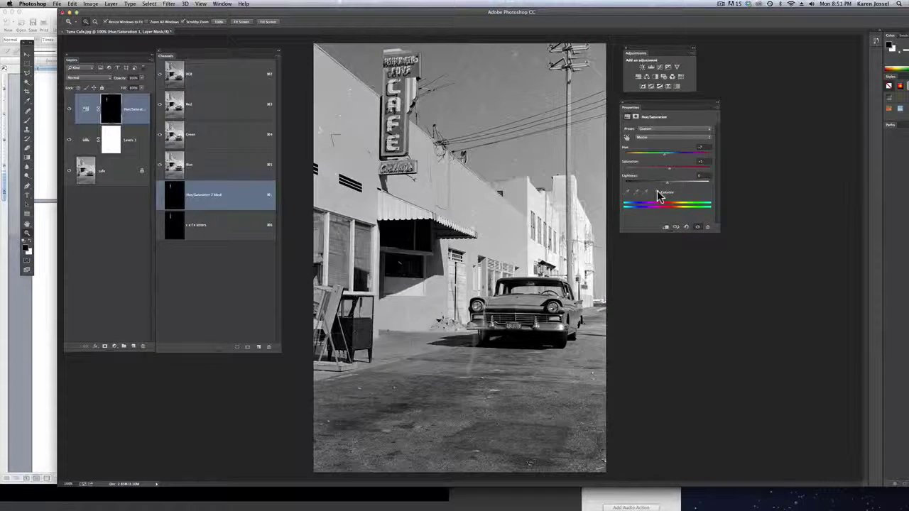
click(658, 193)
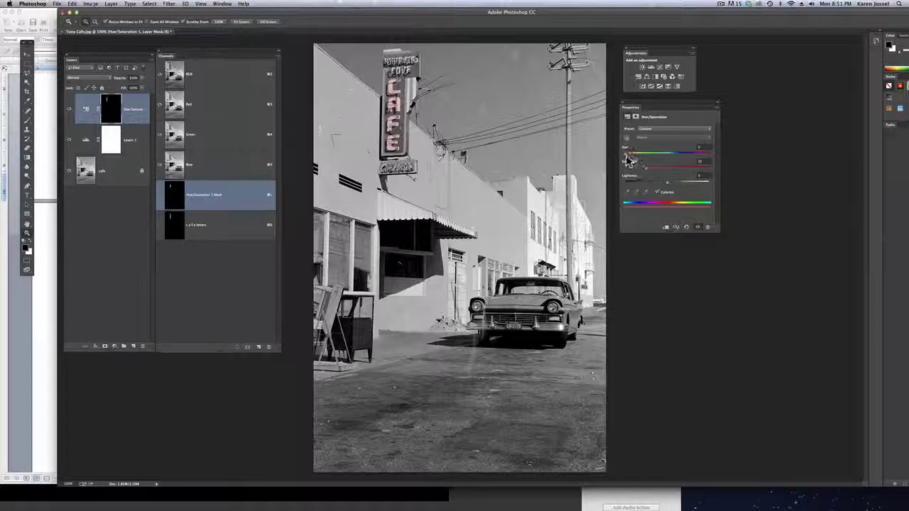
drag(631, 154, 686, 170)
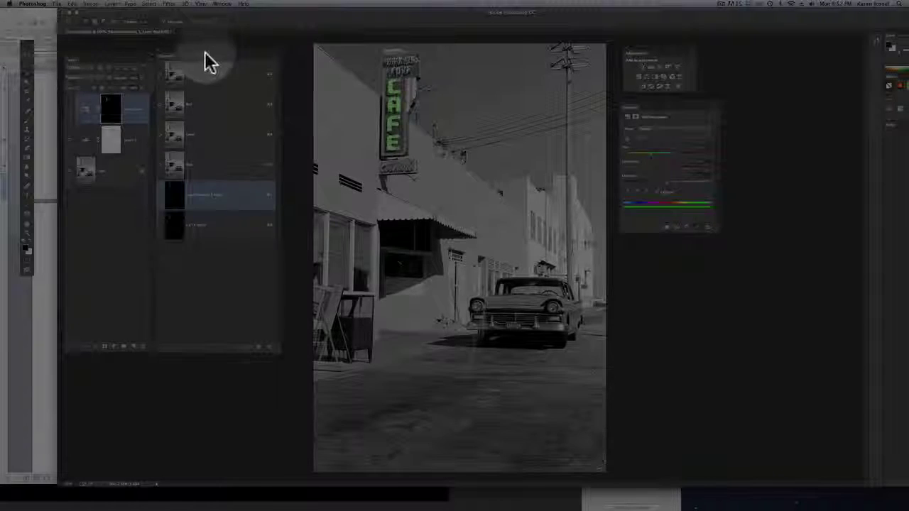
Separate the Channels panel from the Layers panel and maximize the application window.
drag(215, 49, 235, 47)
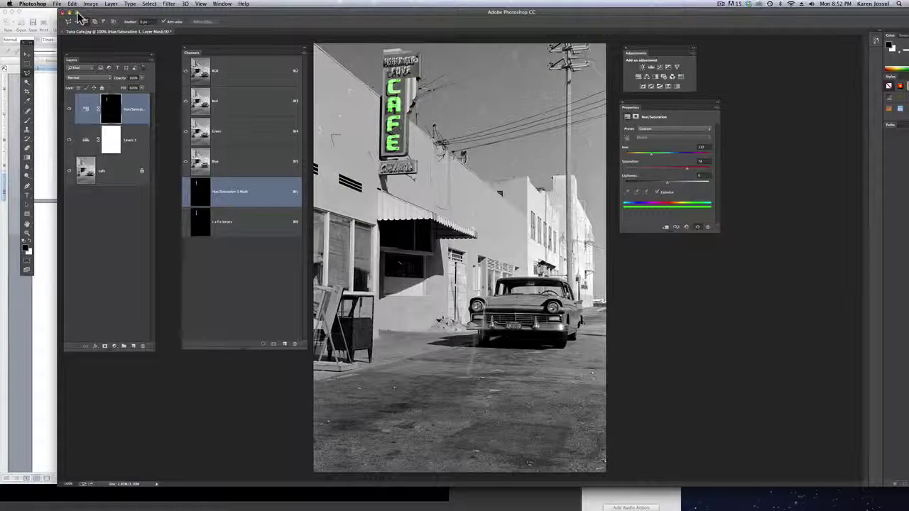
click(76, 13)
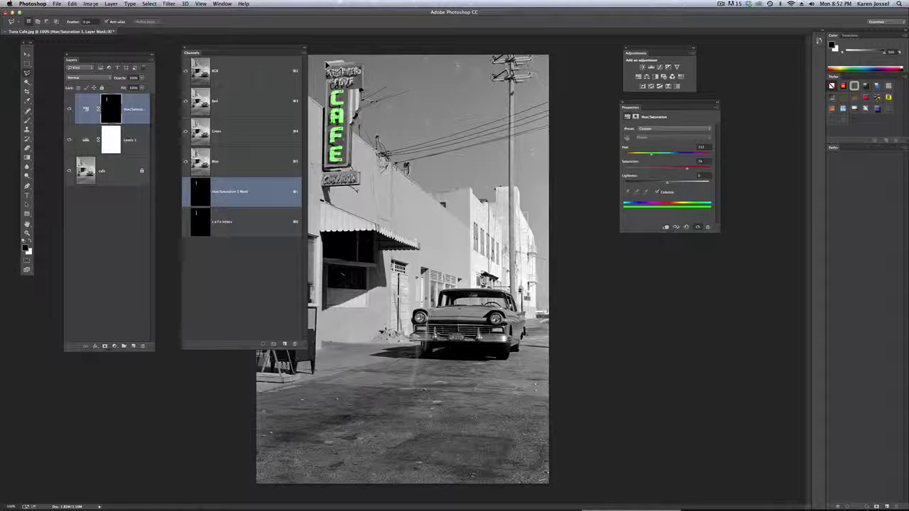
Outline the tall cafe sign's shape as a selection and save it as a new channel named "sign" in Tuna Cafe.jpg.
drag(325, 63, 311, 69)
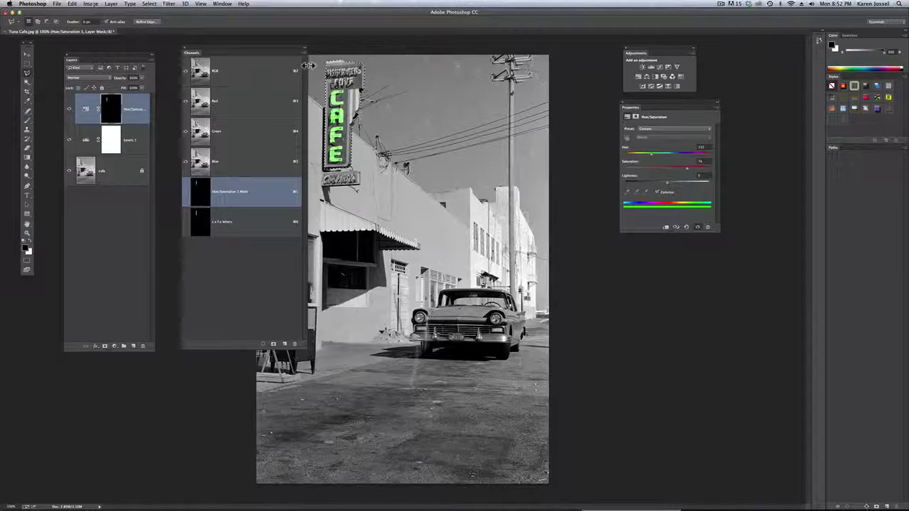
super+click(234, 222)
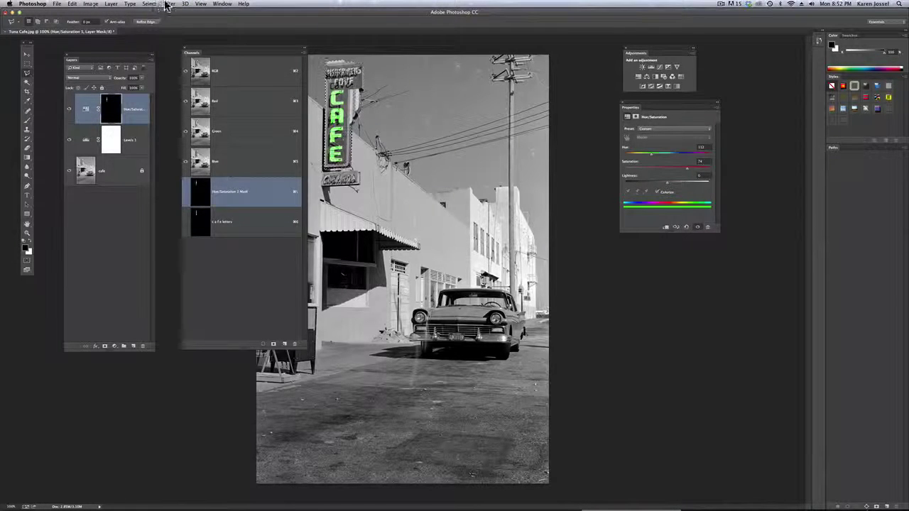
click(149, 3)
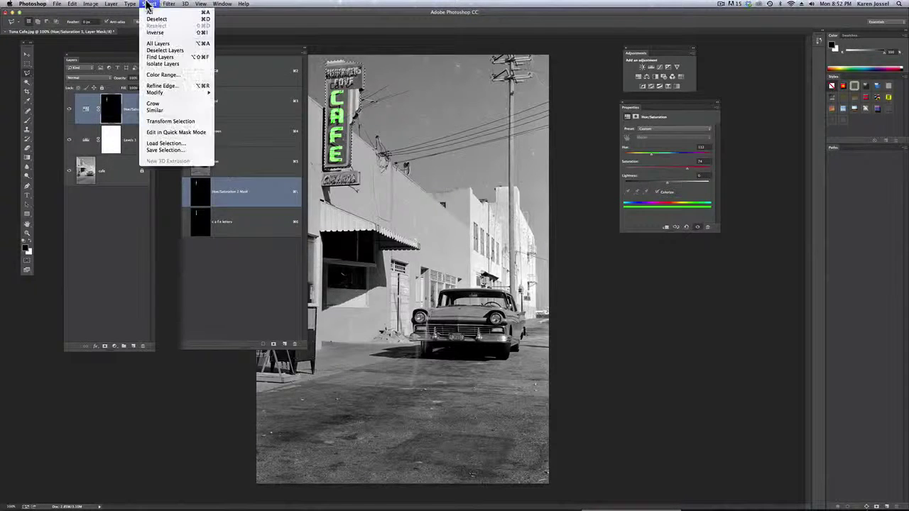
click(170, 150)
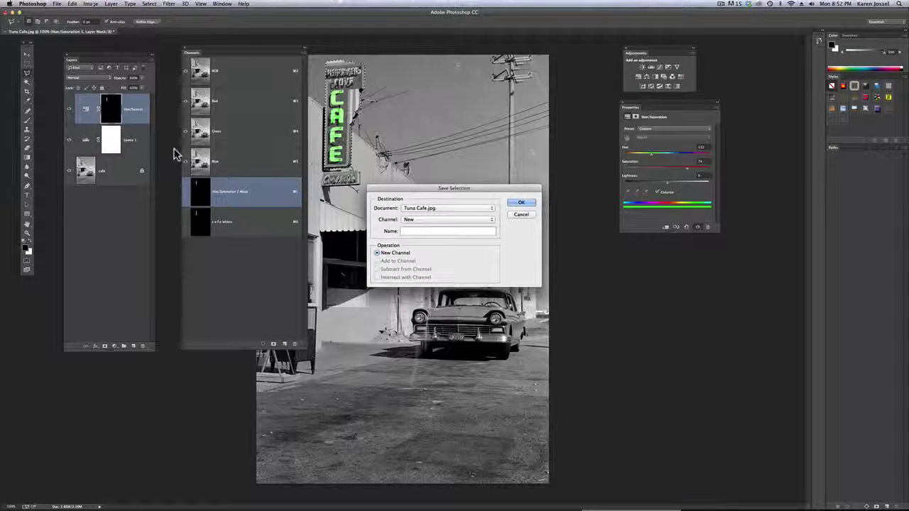
text(sign)
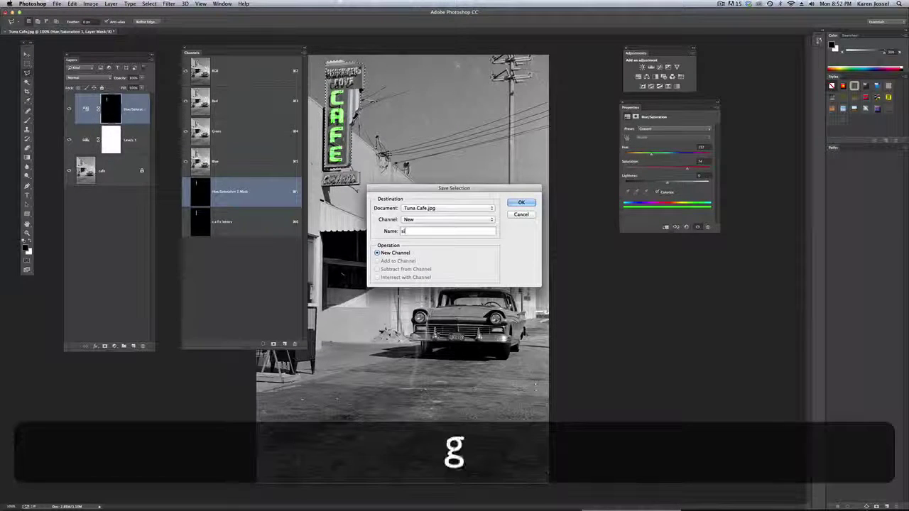
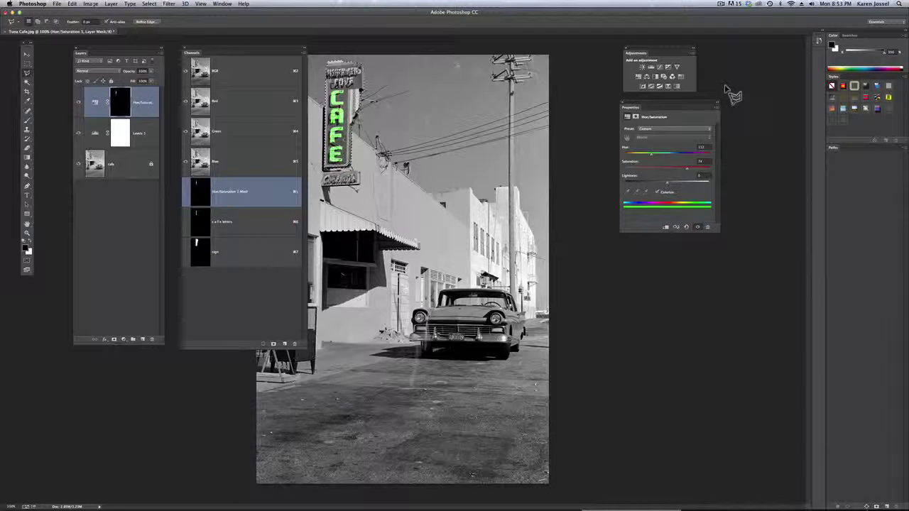
Colorize the sign shape blue with a new Hue/Saturation adjustment layer, setting hue to about 204 and saturation to about 72.
click(638, 78)
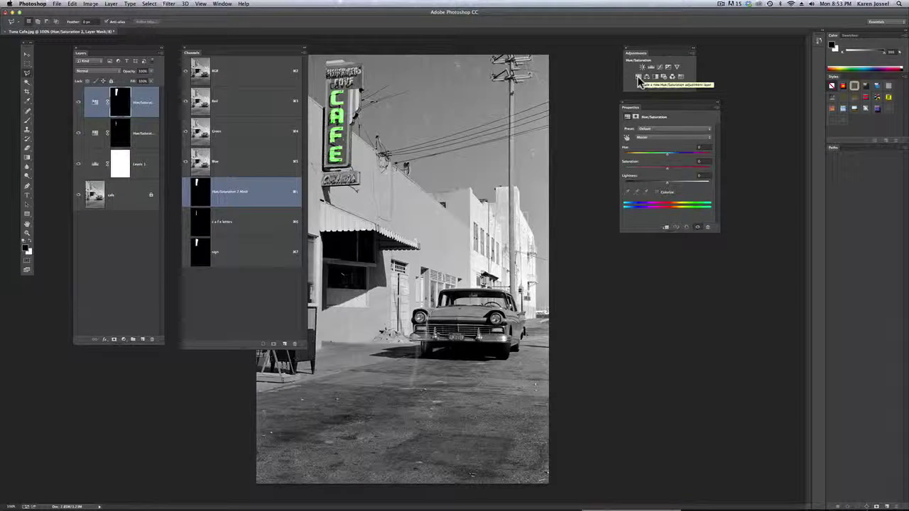
click(657, 192)
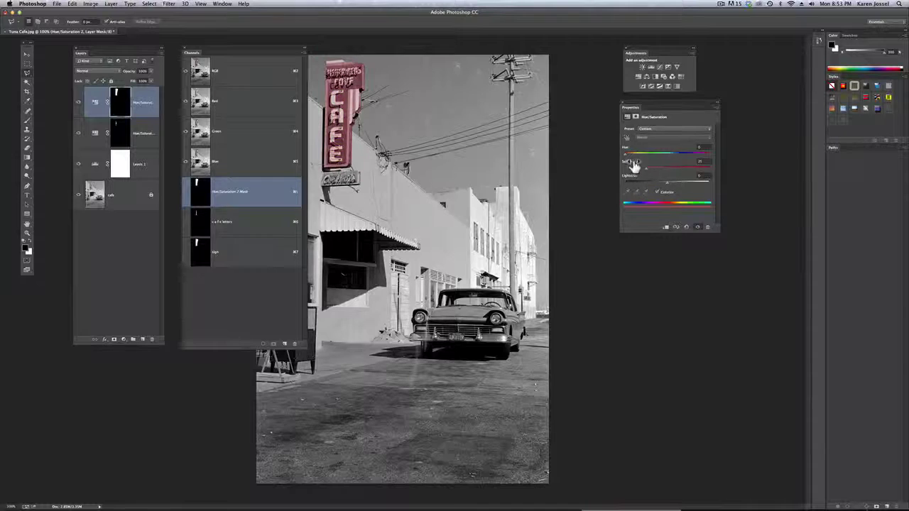
drag(628, 160, 687, 173)
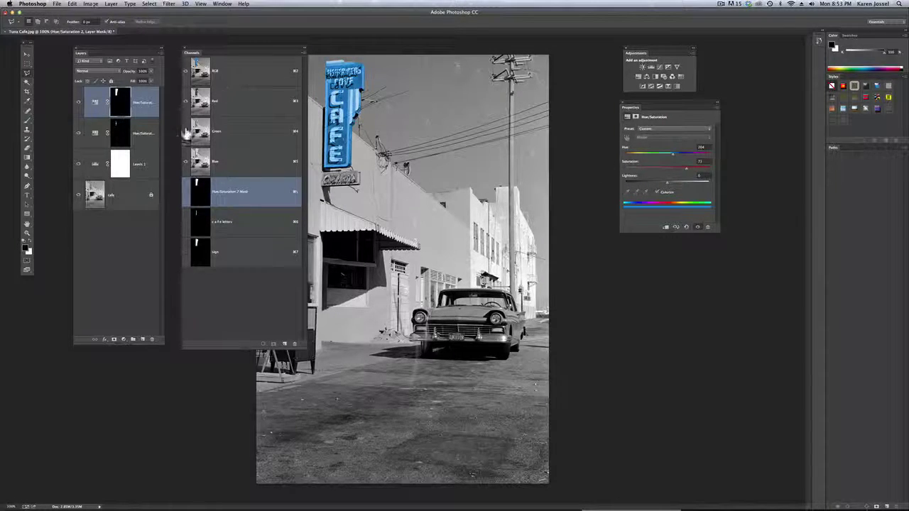
Rename the green letters' Hue/Saturation adjustment layer as "Hue/cafe letters".
click(141, 127)
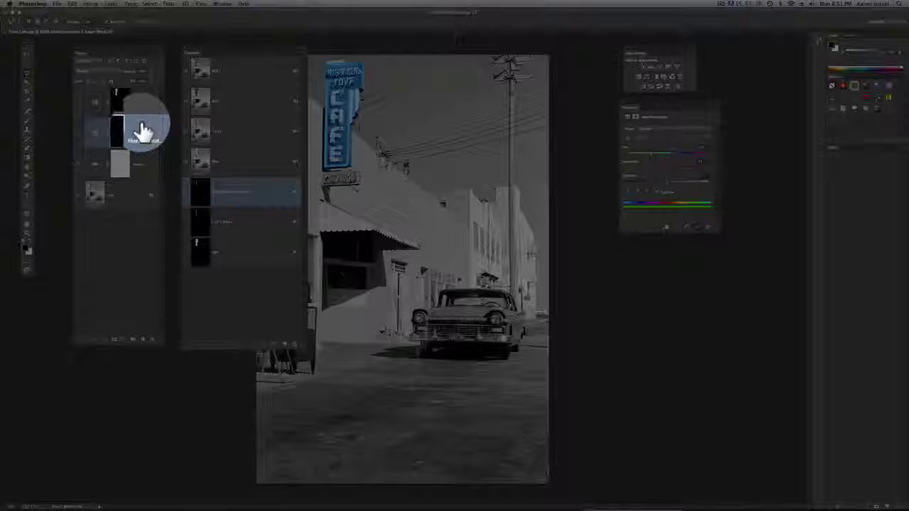
click(145, 139)
double_click(144, 134)
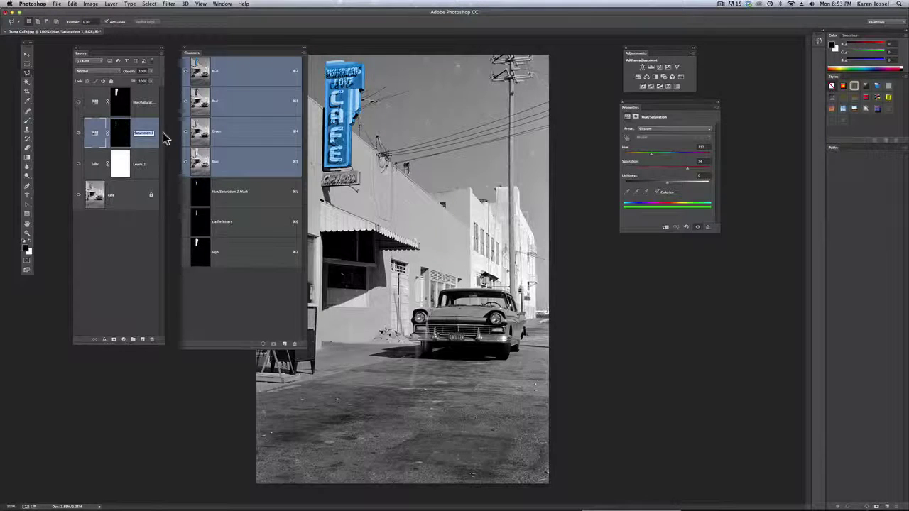
text(cafe lett)
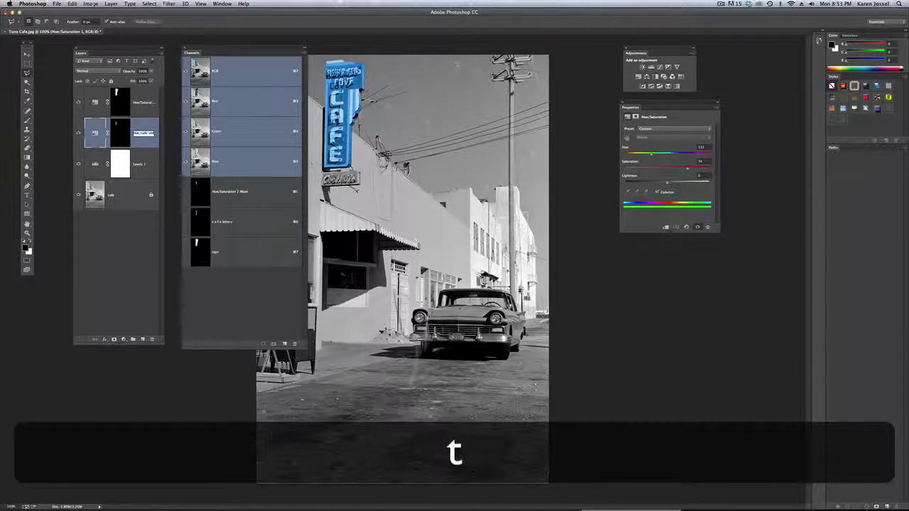
text(ers)
key(Return)
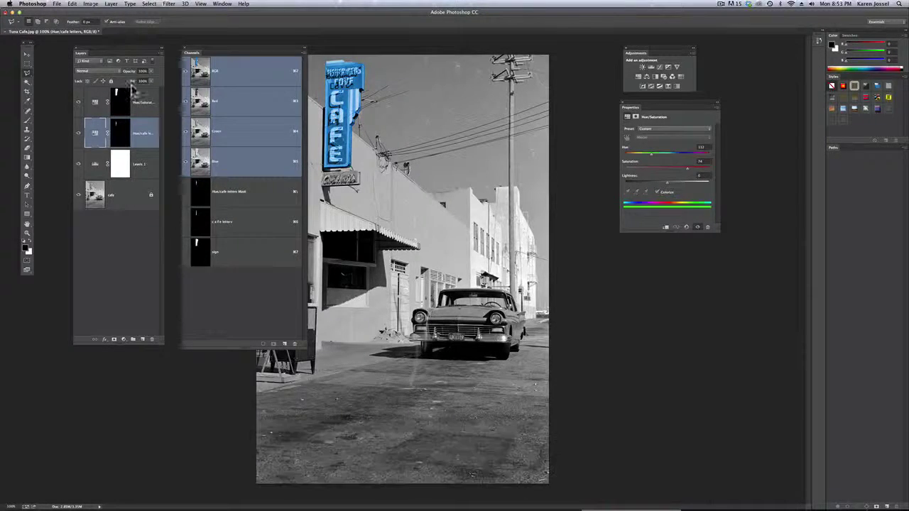
Rename the blue sign's Hue/Saturation adjustment layer as "Hue/signshape".
double_click(146, 105)
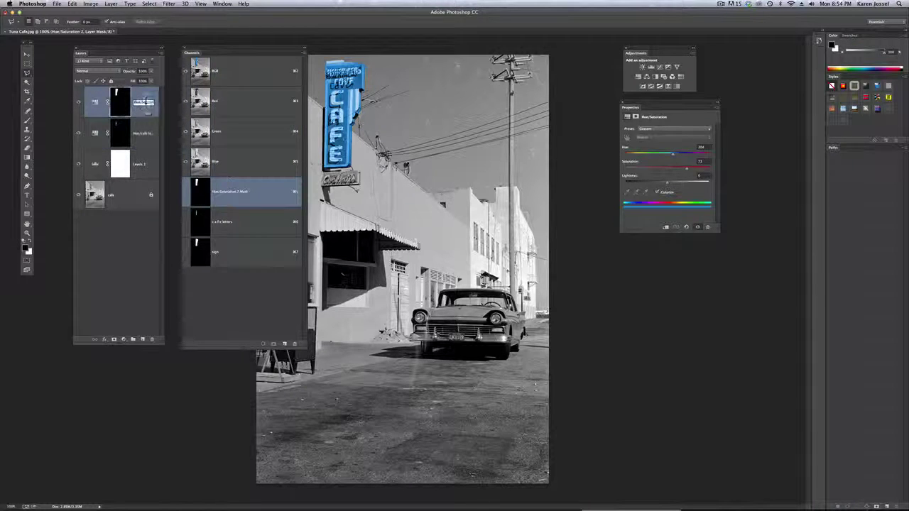
text(sign)
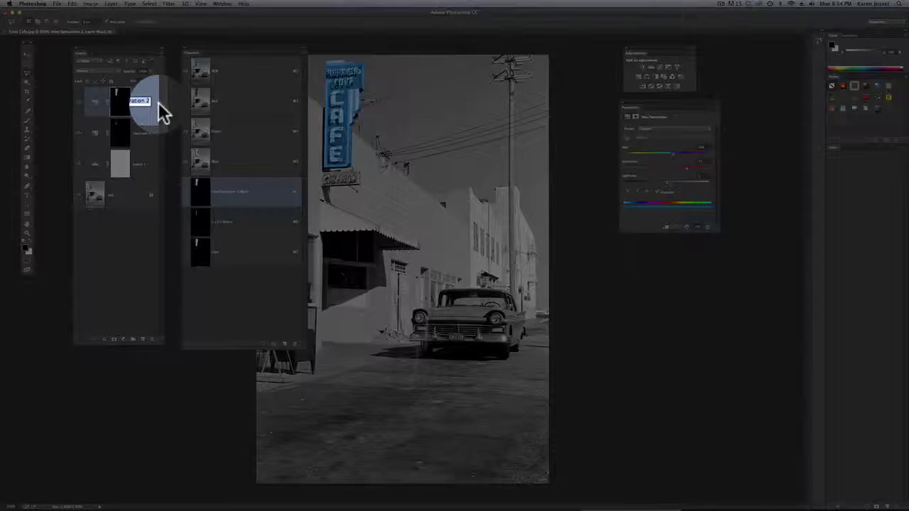
text( shape)
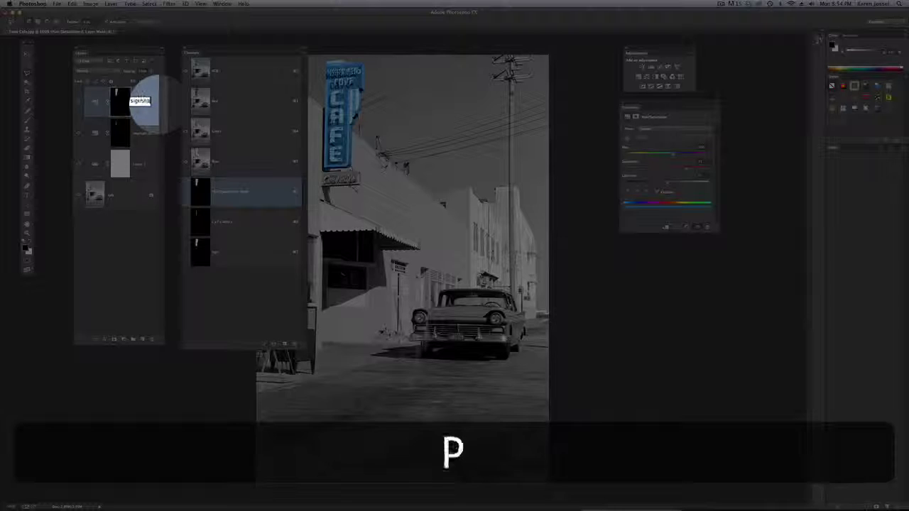
key(Return)
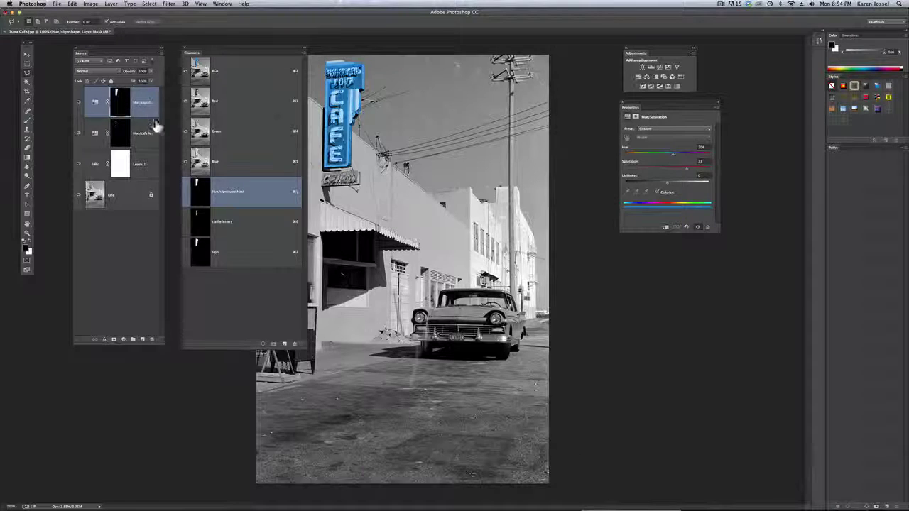
Move the Hue/cafe letters layer above the Hue/signshape layer, and widen the Layers panel to show the full layer names.
drag(145, 95, 145, 97)
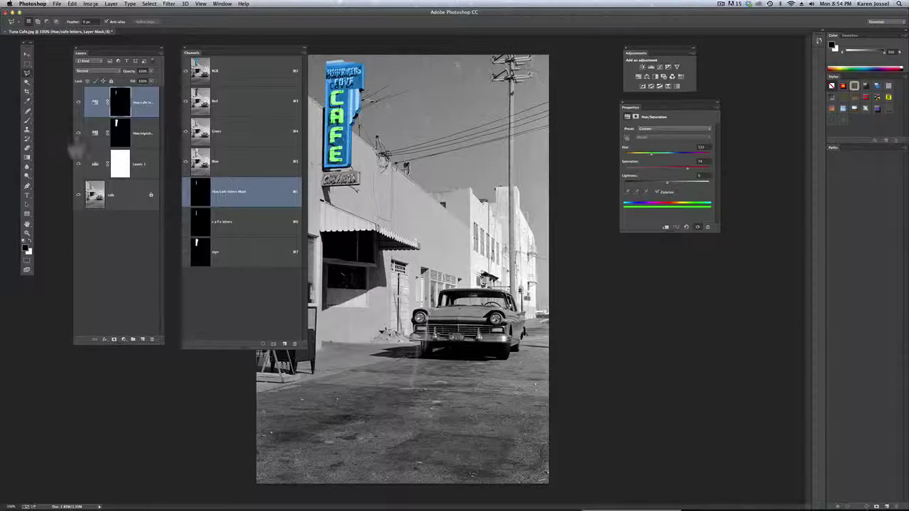
click(79, 134)
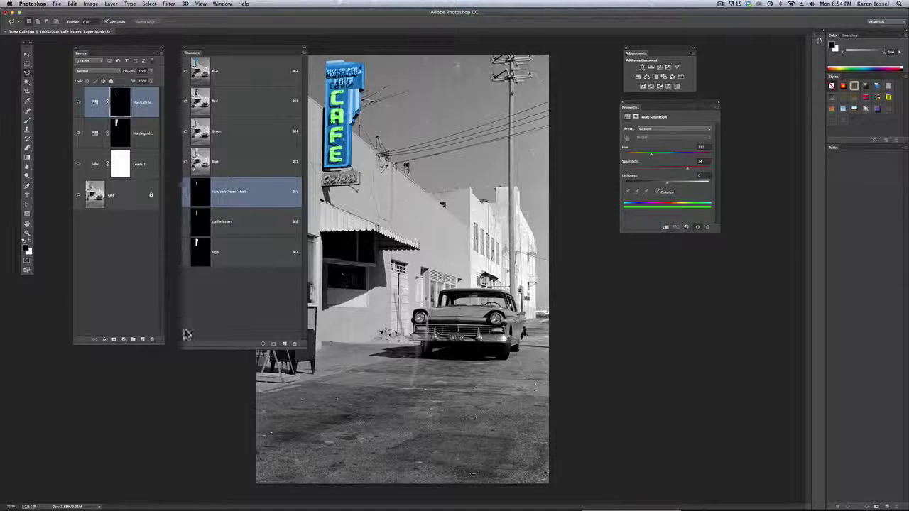
drag(162, 345, 178, 358)
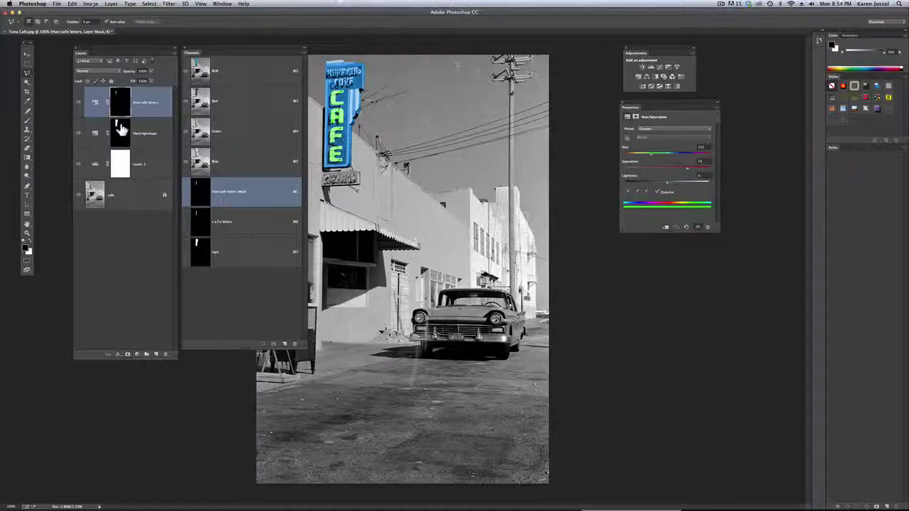
Display the Hue/signshape layer's mask on its own and load the "c a f e letters" channel as a selection.
key(alt)
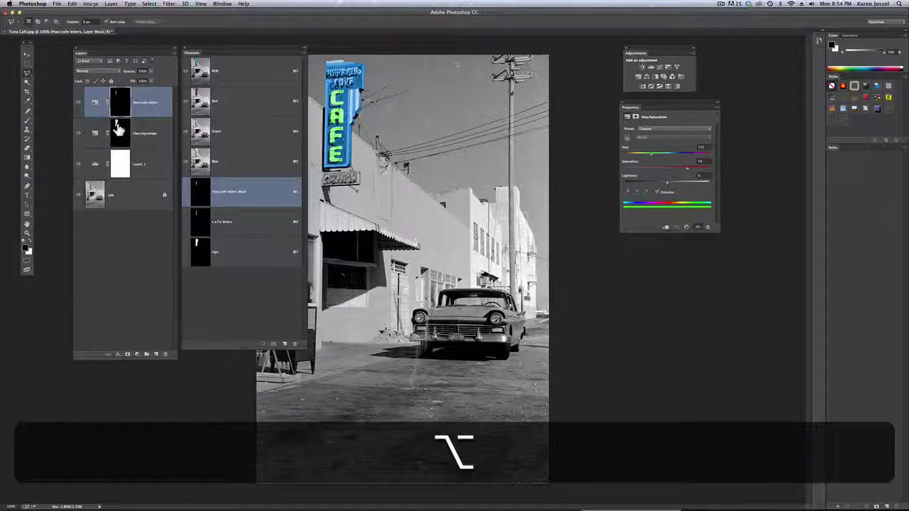
key(alt)
alt+click(123, 129)
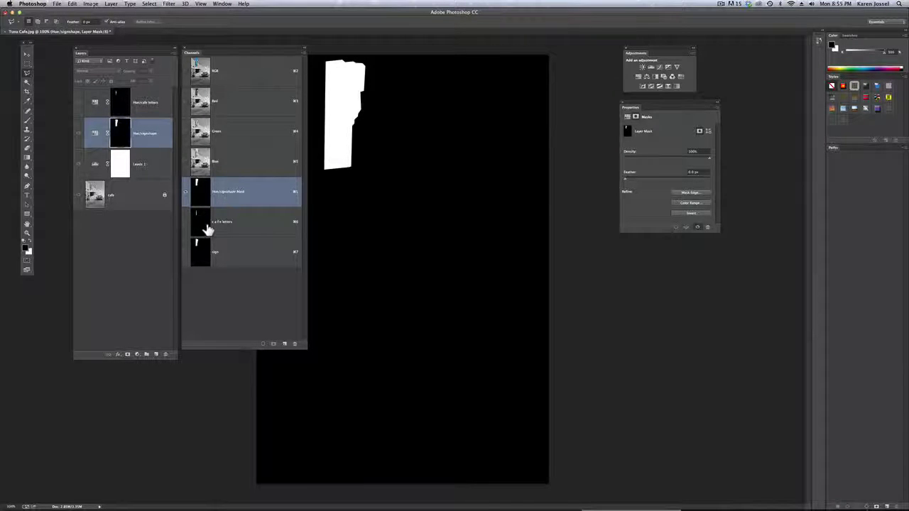
drag(202, 224, 254, 319)
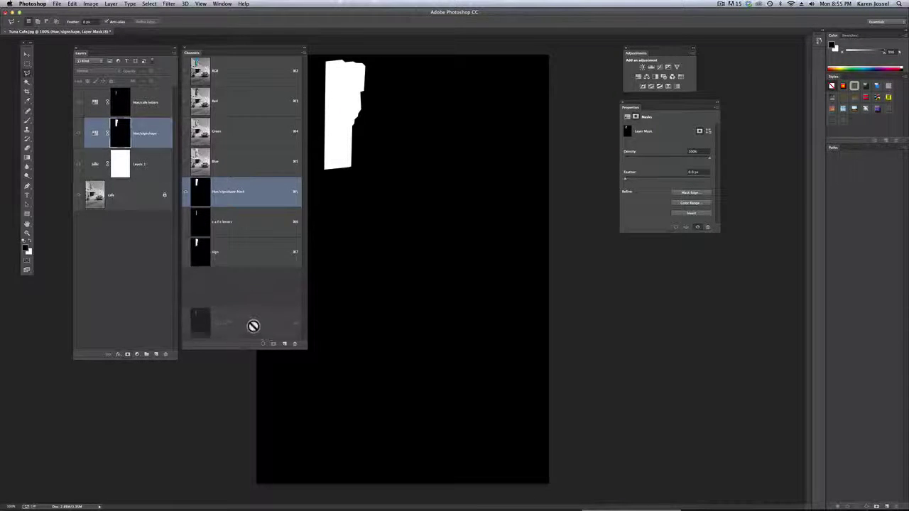
drag(254, 319, 264, 347)
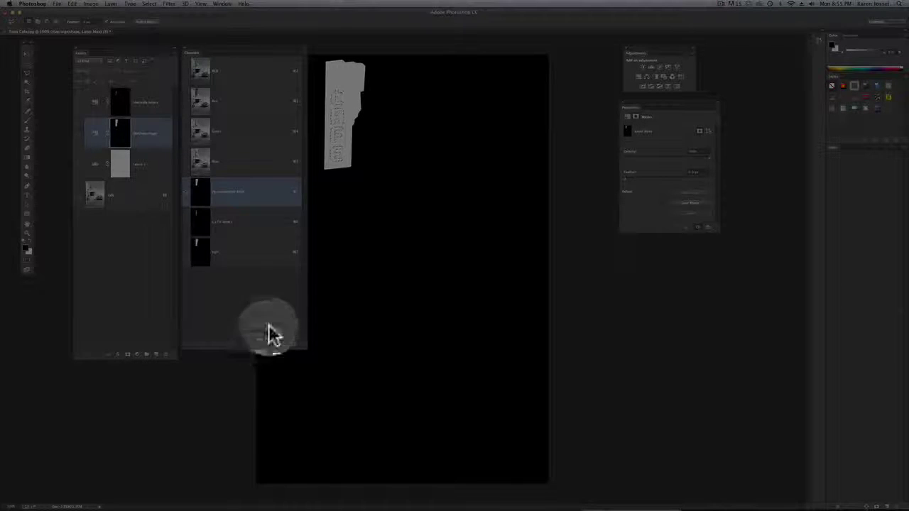
click(339, 99)
drag(339, 100, 342, 173)
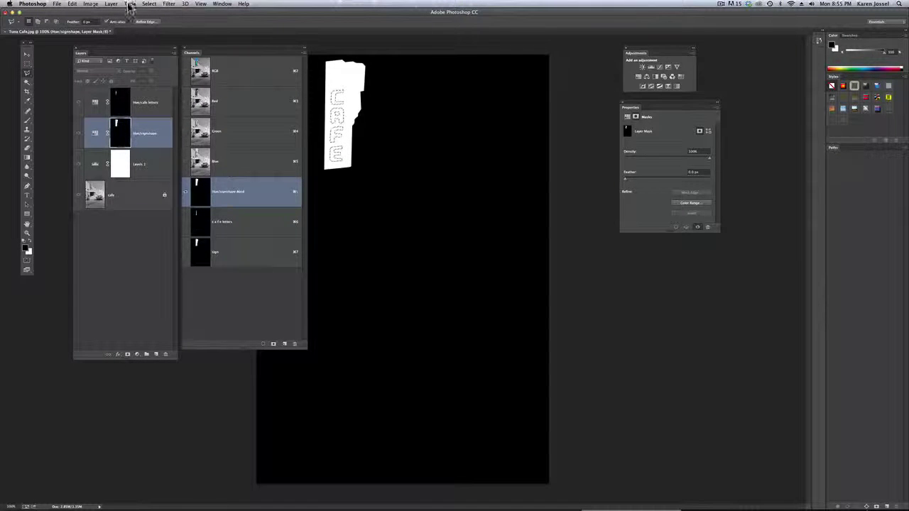
Fill the selected letters in the Hue/signshape mask with black in Normal mode at 100% opacity.
click(73, 4)
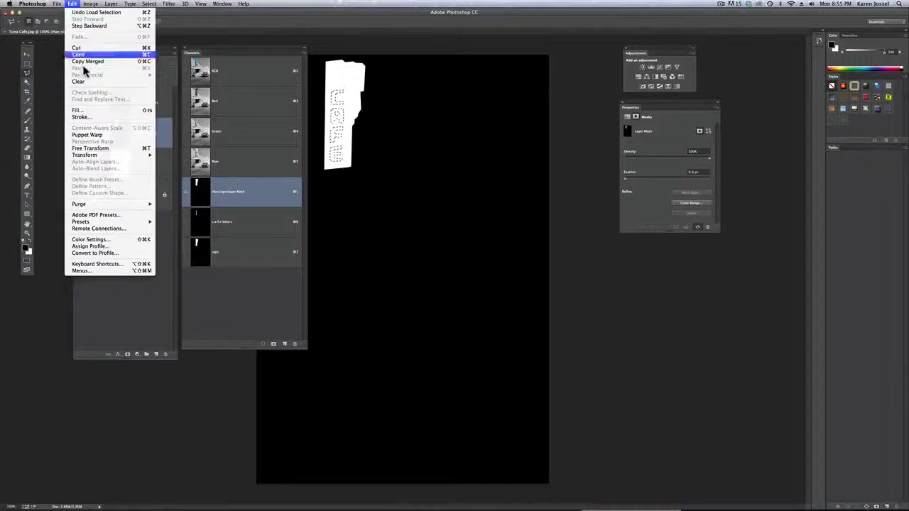
click(91, 111)
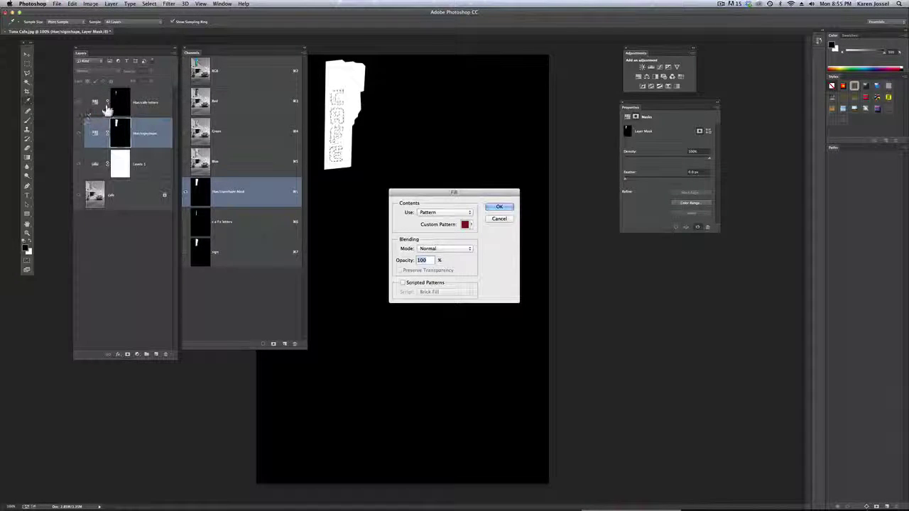
click(429, 213)
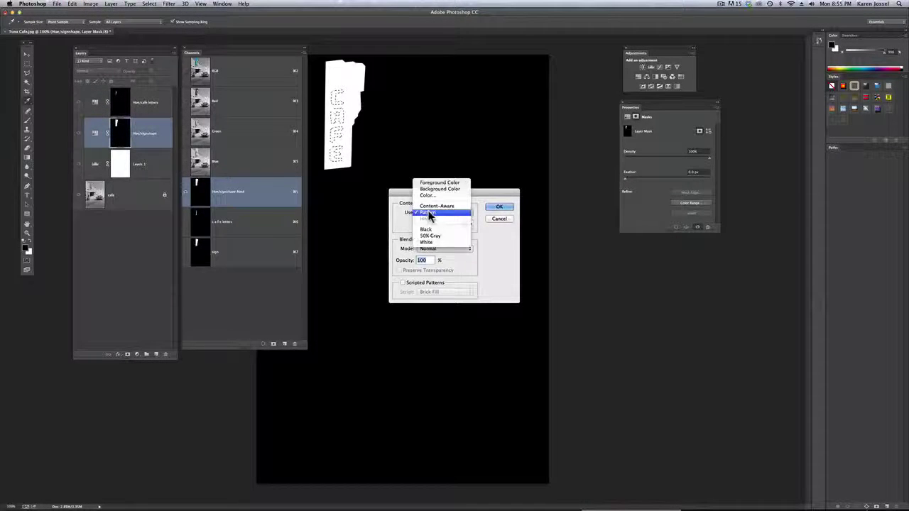
click(428, 229)
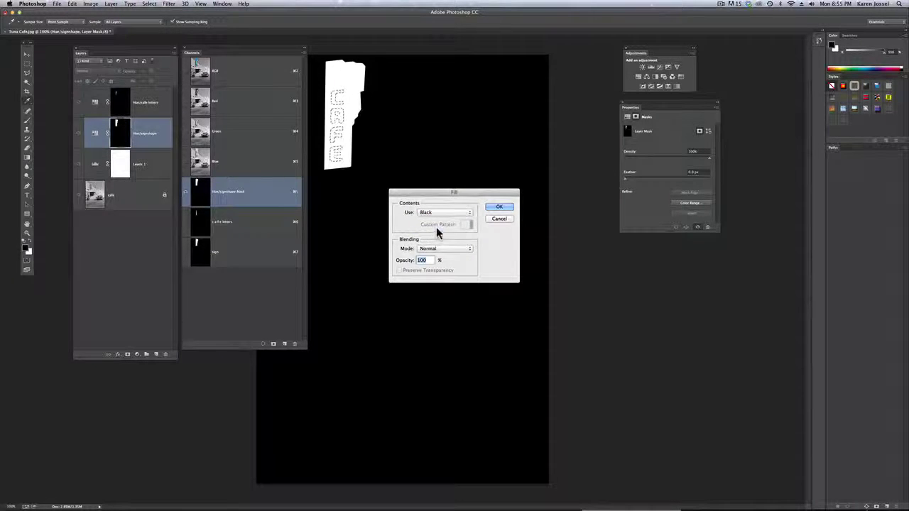
click(499, 208)
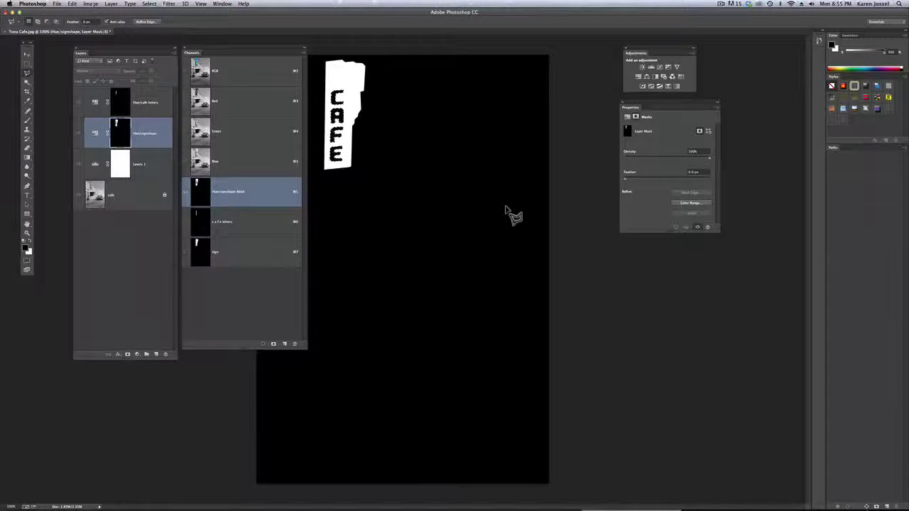
Return to the RGB composite view with the Hue/cafe letters layer active, and clear the letters' selection.
click(231, 70)
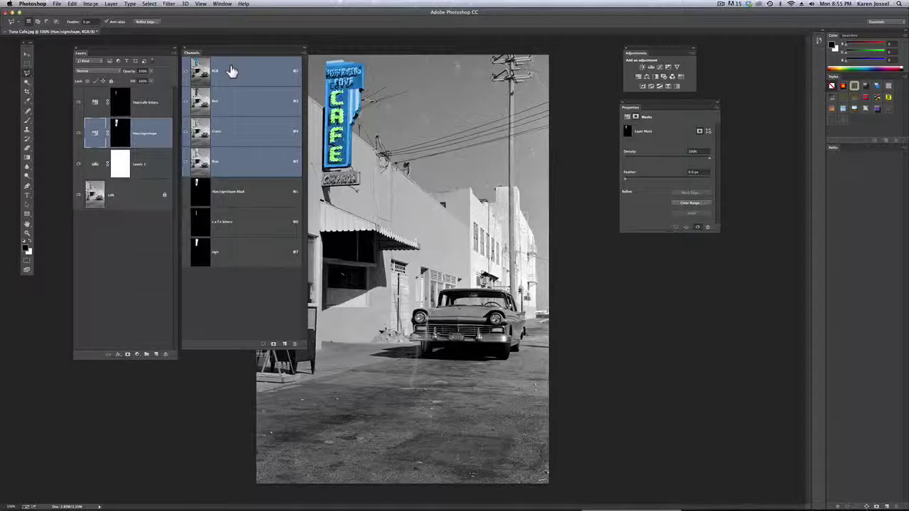
click(78, 133)
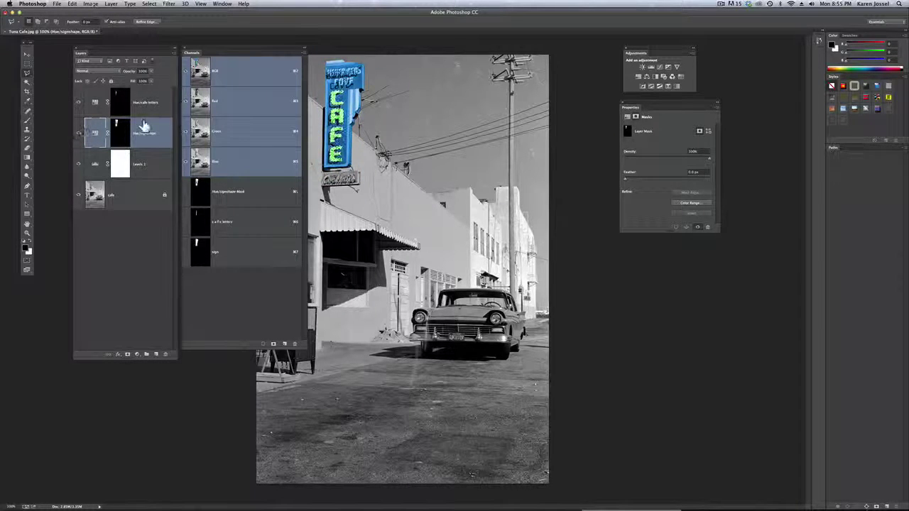
click(157, 103)
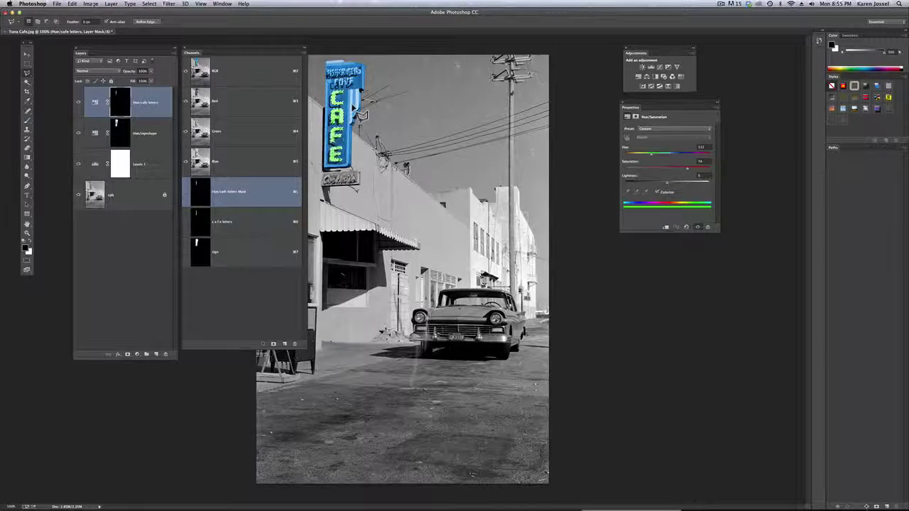
key(super)
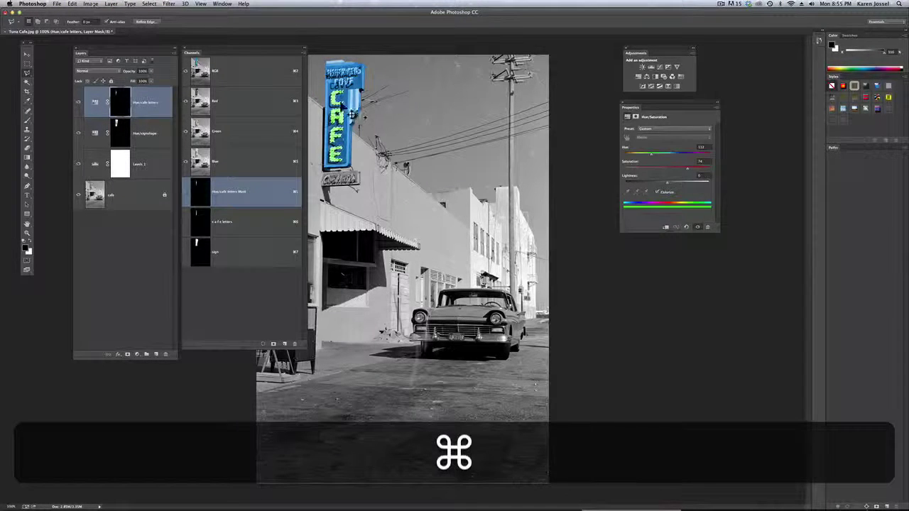
key(super+d)
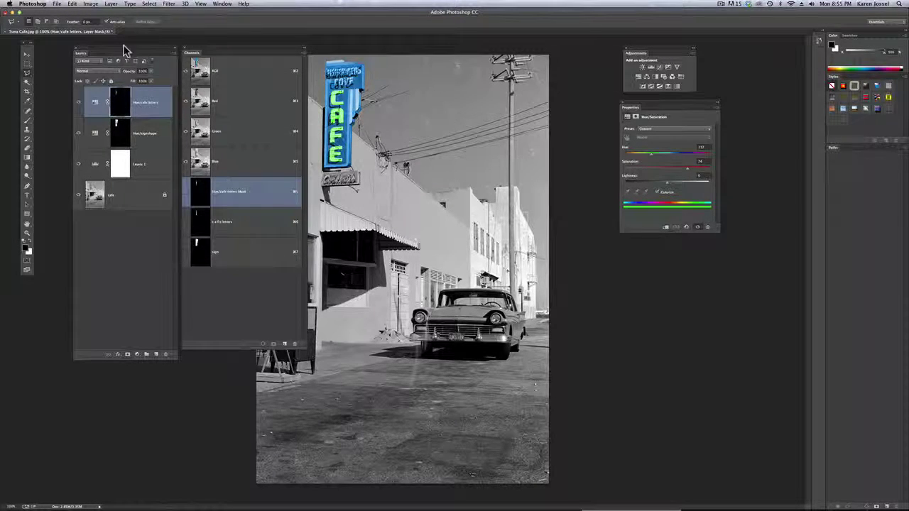
Reposition the Layers and Channels panels side by side so they no longer cover the building in the photo.
drag(125, 49, 103, 46)
drag(202, 51, 170, 54)
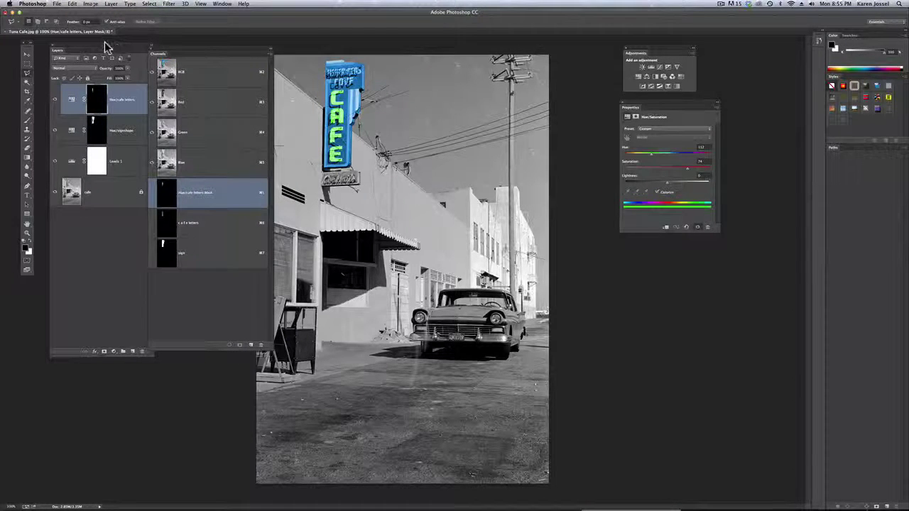
drag(105, 49, 89, 46)
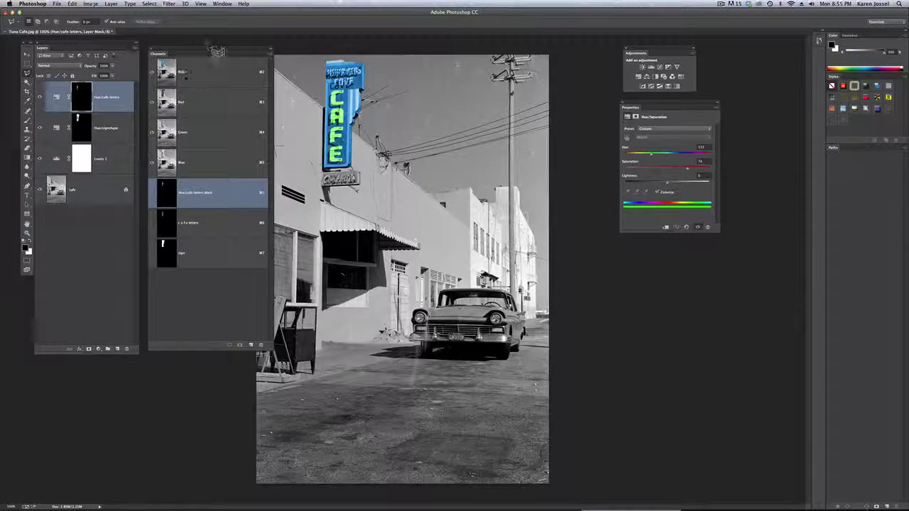
drag(213, 49, 190, 46)
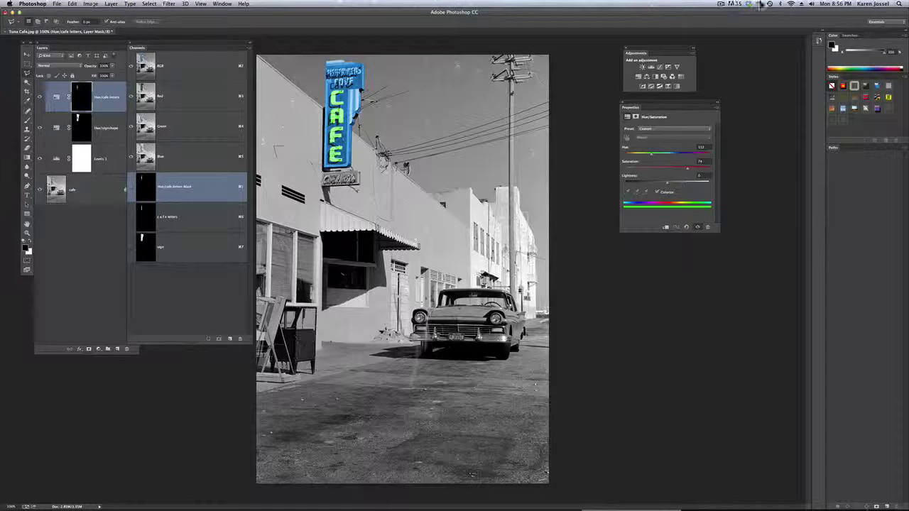
click(722, 7)
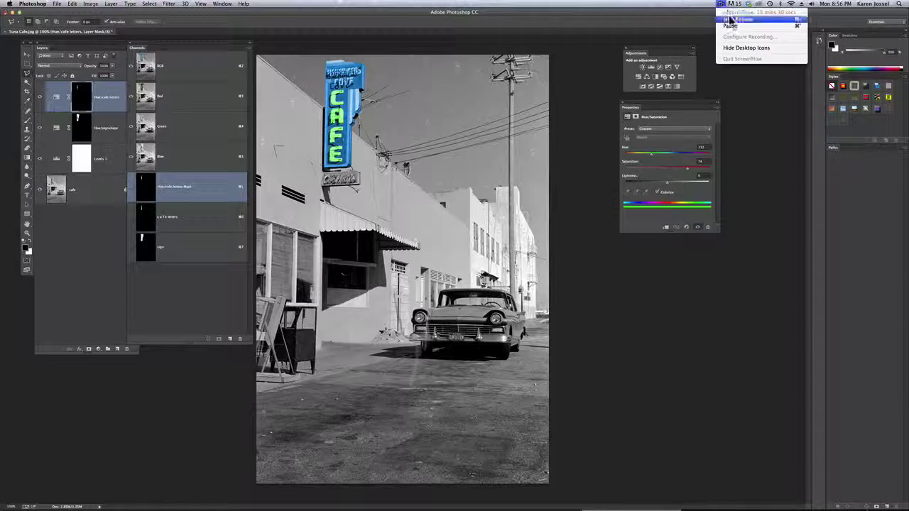
click(734, 31)
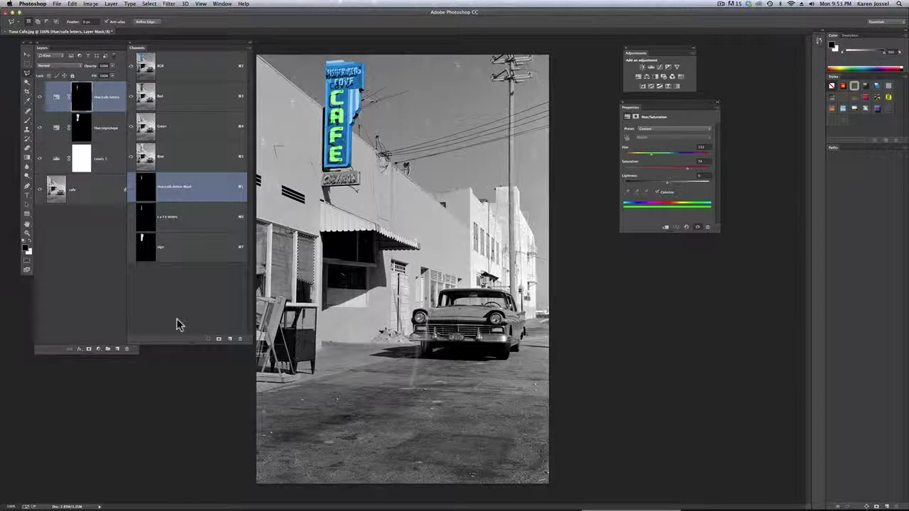
Save the selection of the right window curtain as a new channel named "curtain right", and deselect it.
click(149, 4)
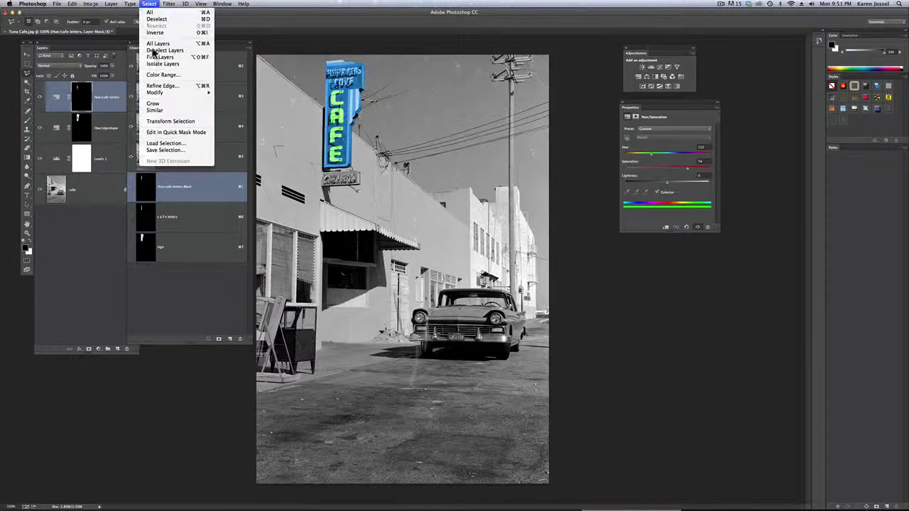
click(151, 154)
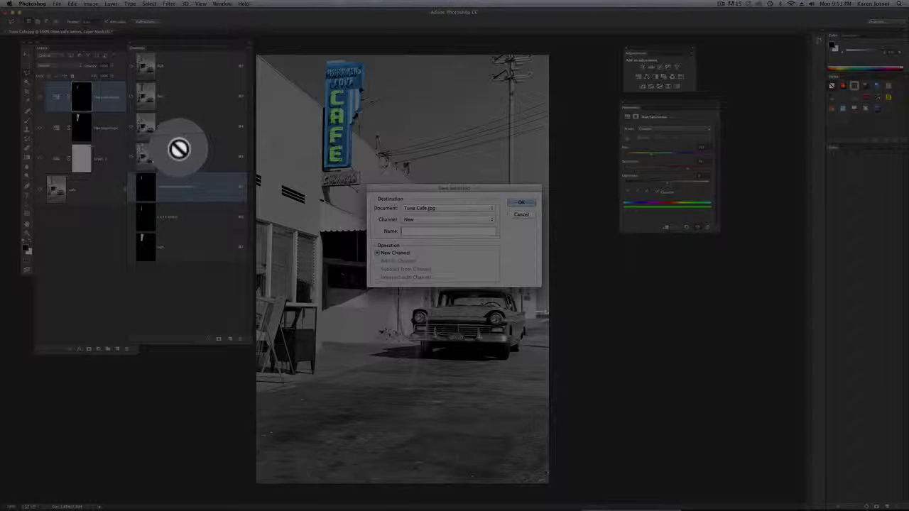
text(cur)
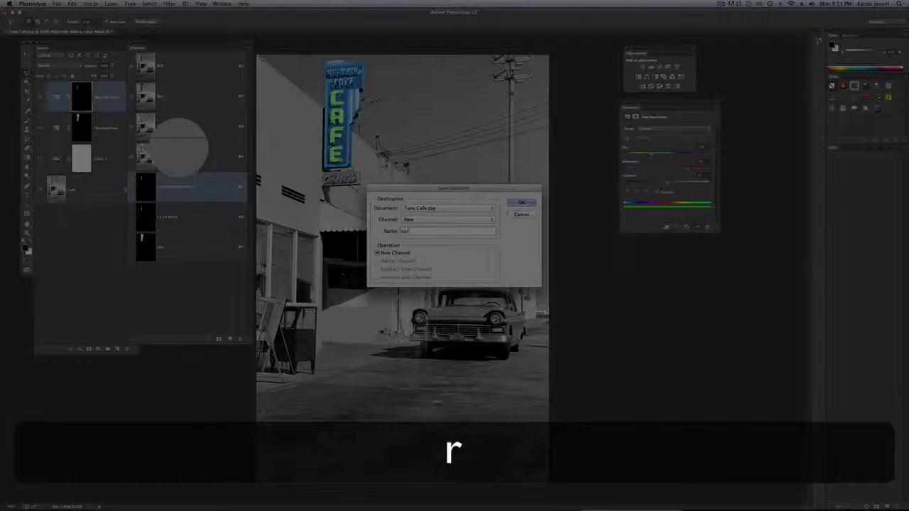
text(tain right)
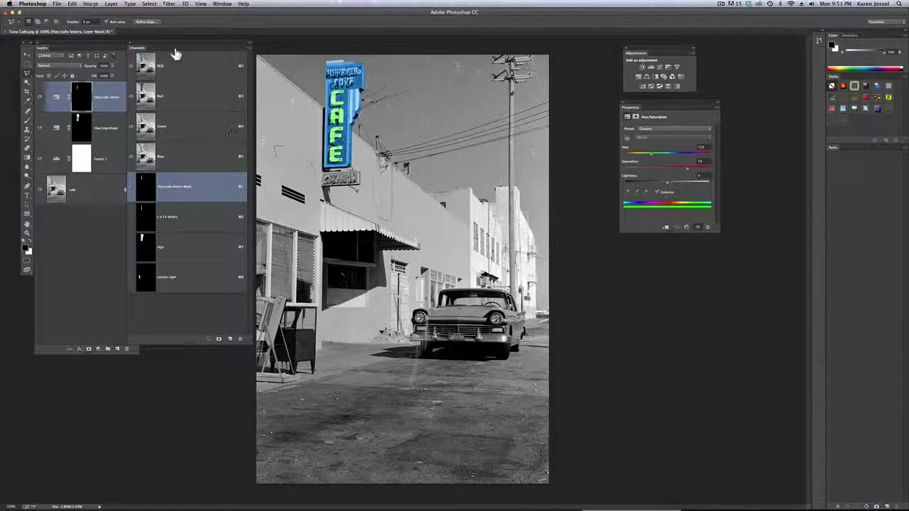
key(super+d)
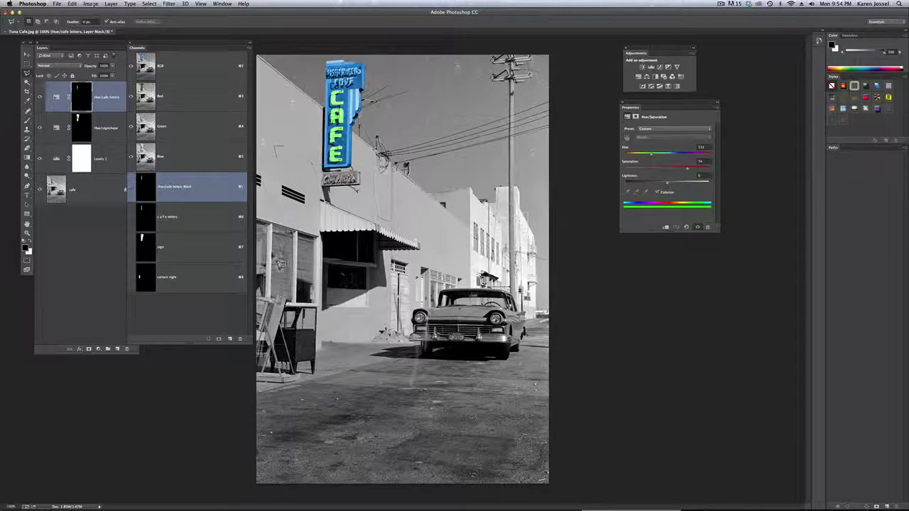
Outline the middle window curtain, save it as a new channel named "curtain middle", and clear the selection.
drag(294, 228, 269, 301)
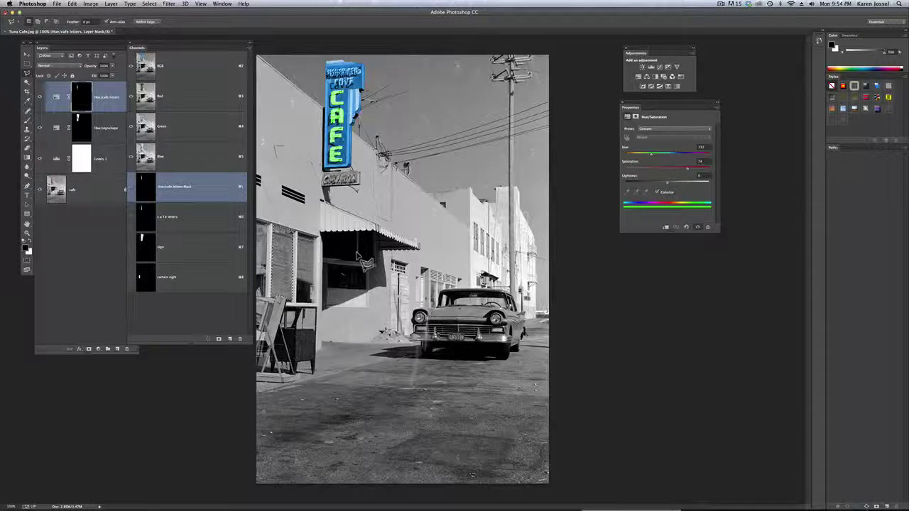
click(148, 4)
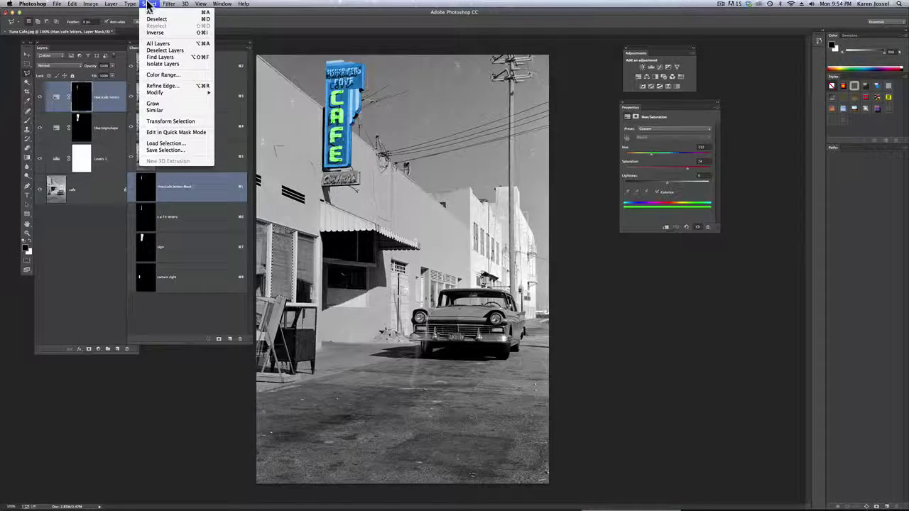
click(172, 155)
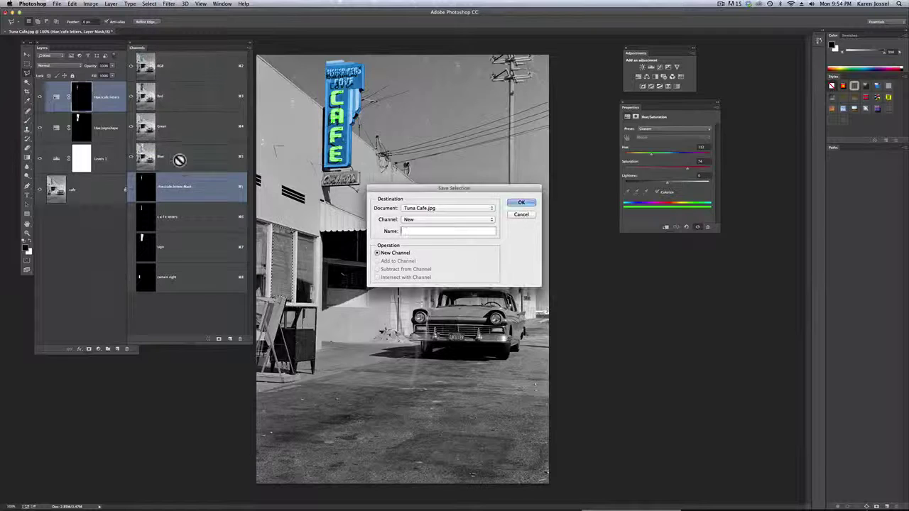
text(cu)
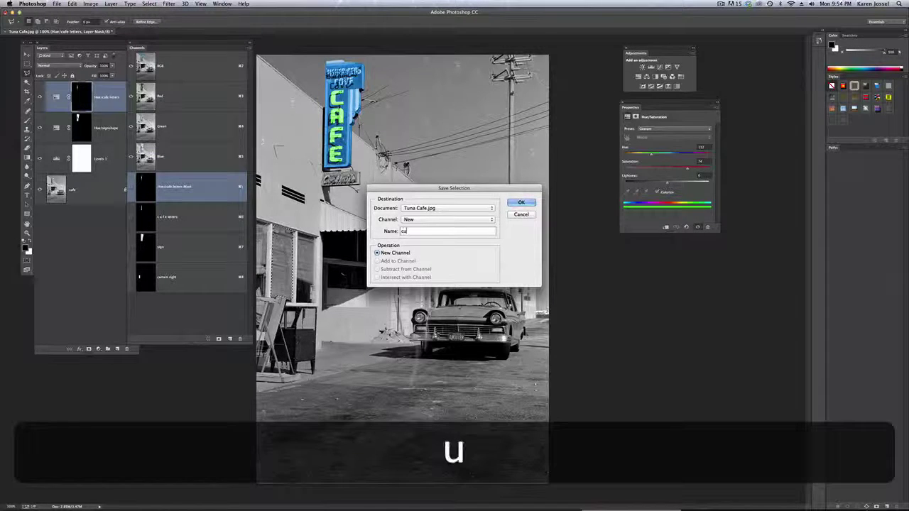
text(rtain middle)
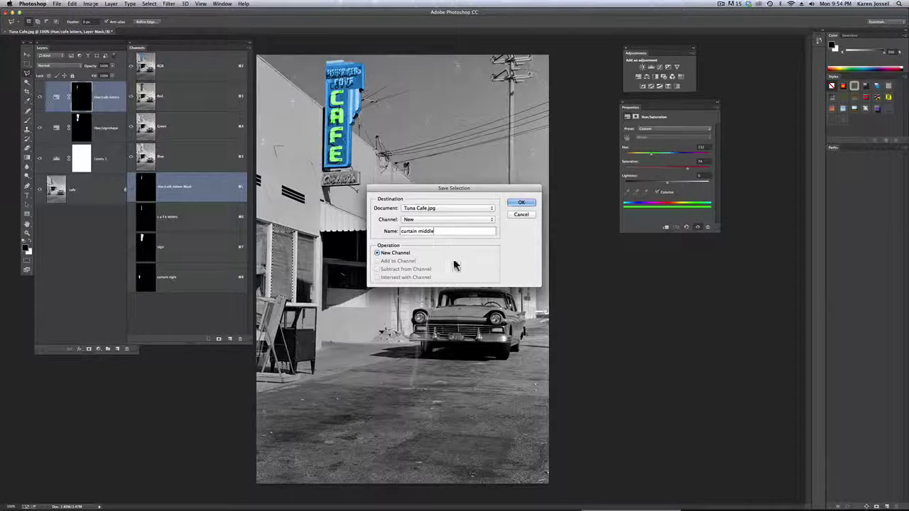
click(522, 203)
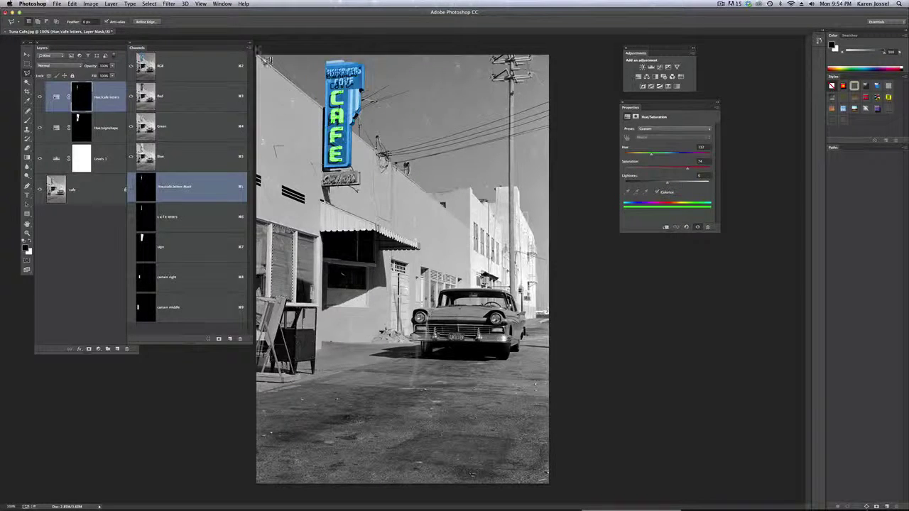
click(149, 3)
click(153, 21)
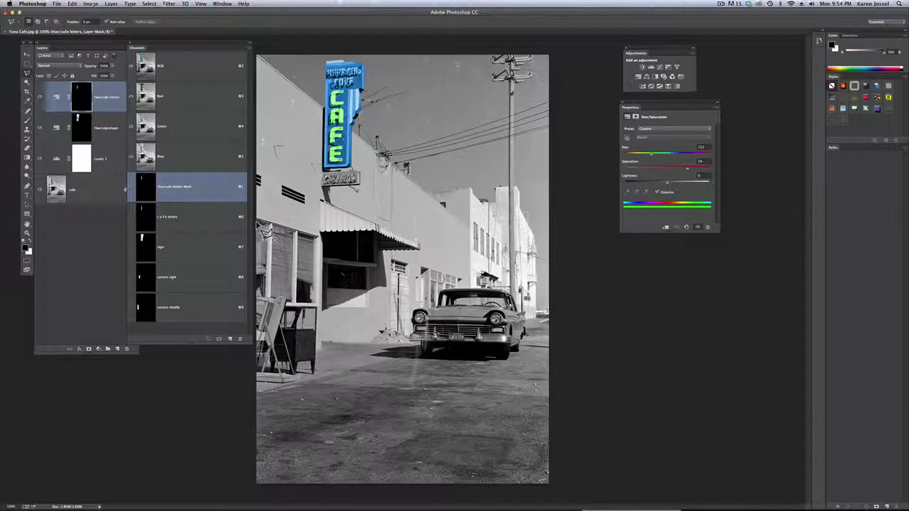
Load the "curtain right" channel with Add to Selection, combining it with the left curtain's selection.
click(151, 4)
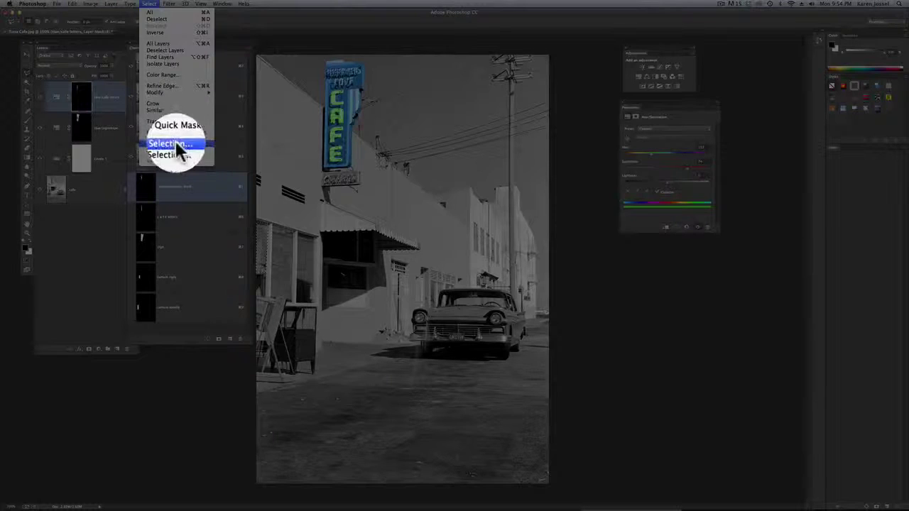
click(177, 144)
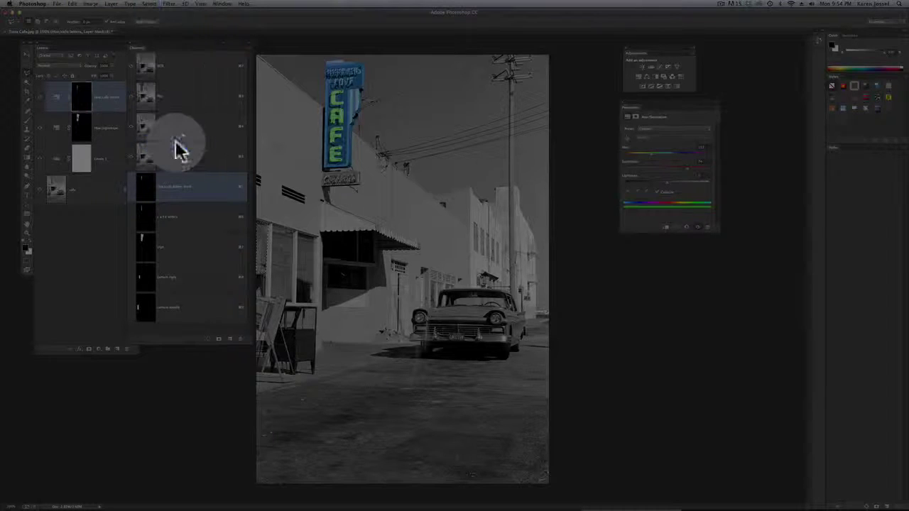
click(380, 259)
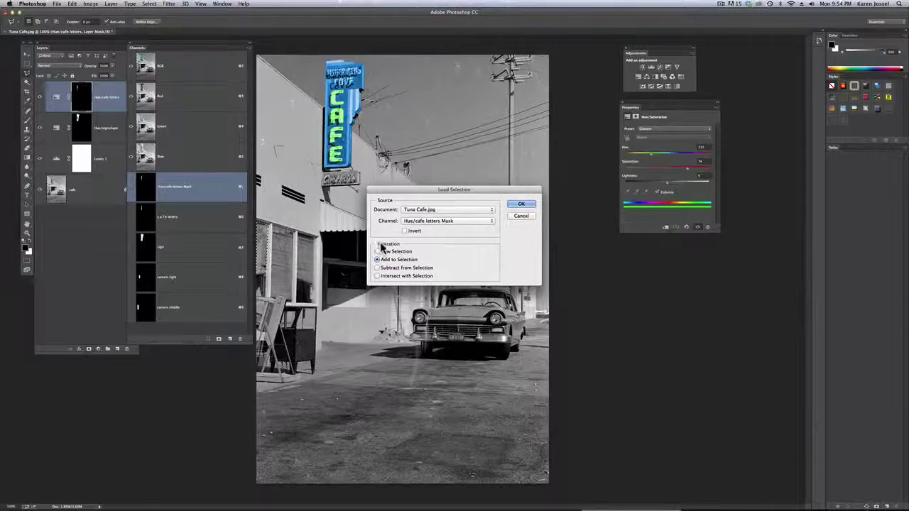
click(426, 220)
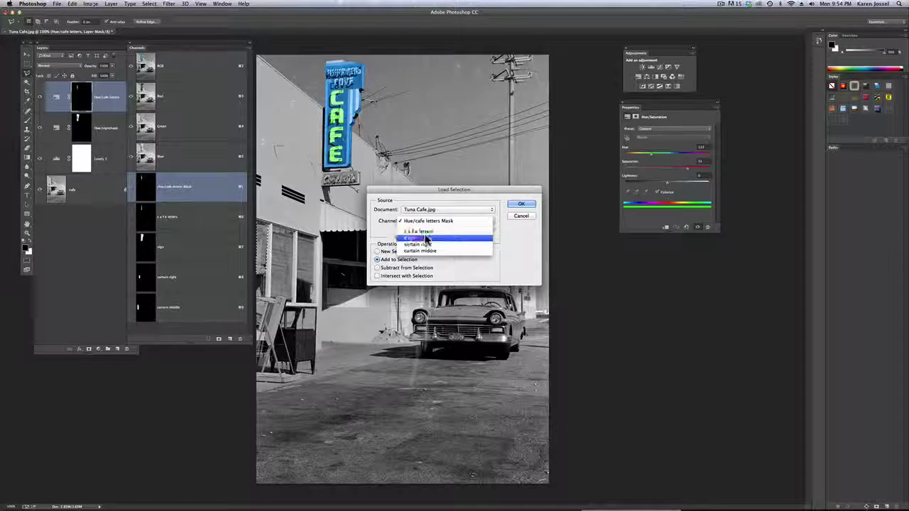
click(426, 244)
click(519, 205)
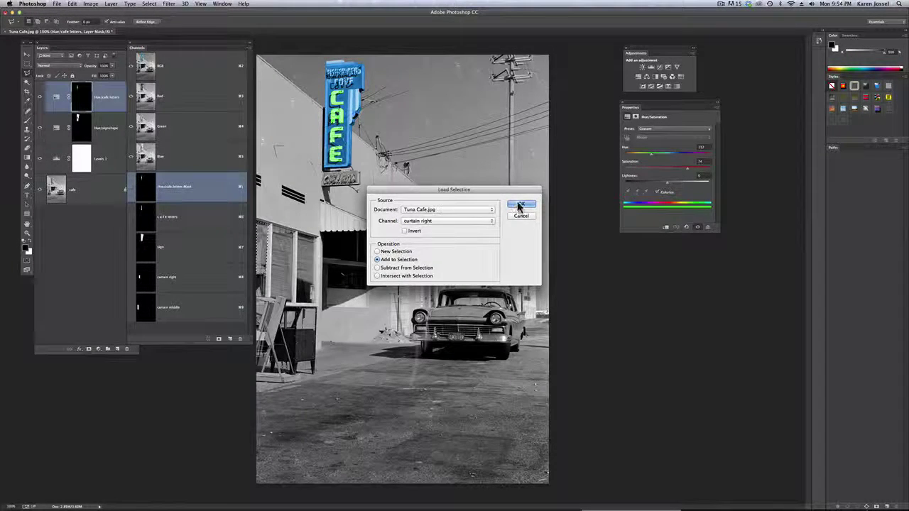
Load the "curtain middle" channel with Add to Selection so all three window curtains are selected together.
click(150, 3)
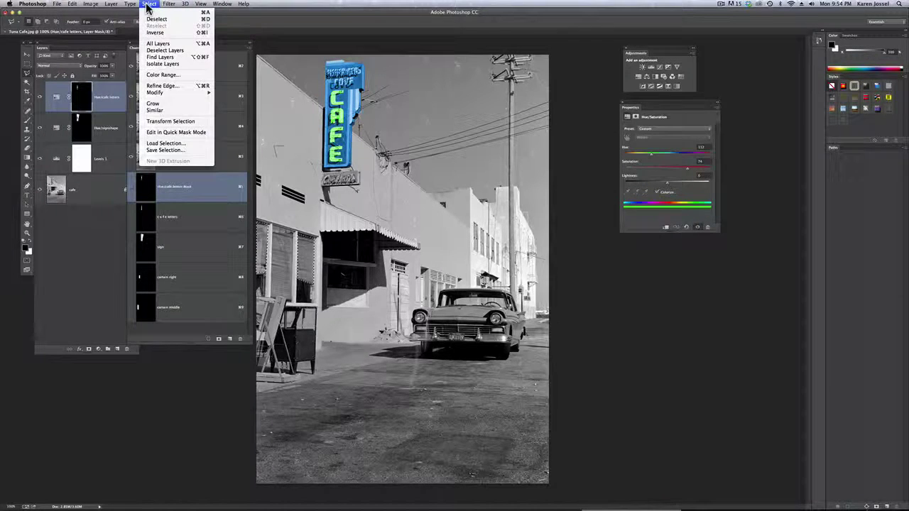
click(167, 143)
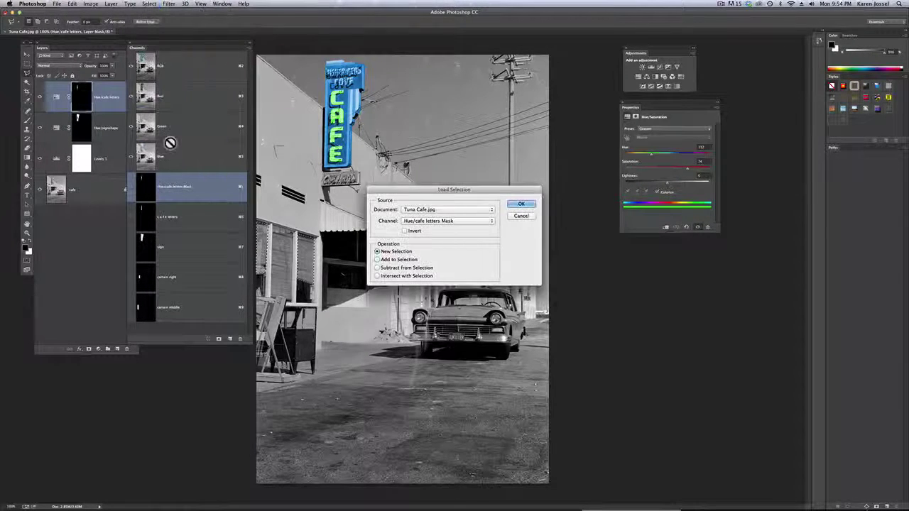
click(377, 259)
click(433, 222)
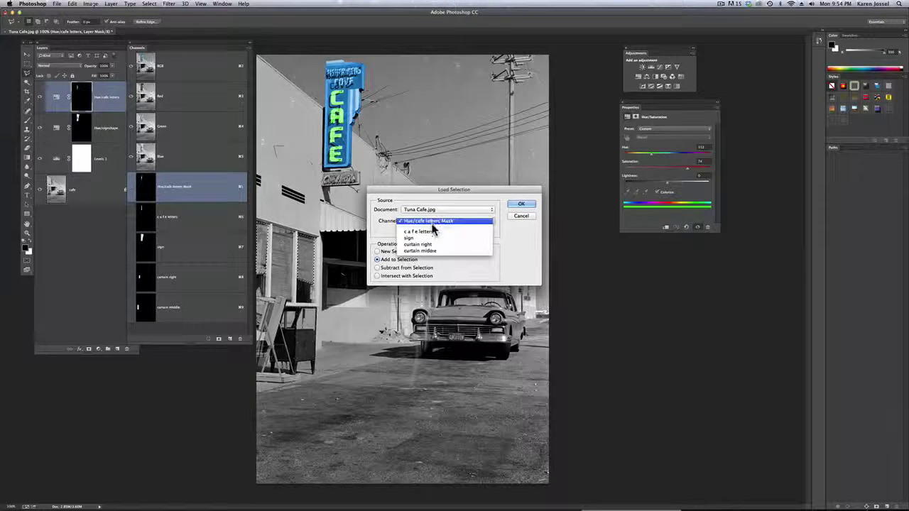
click(436, 249)
click(520, 204)
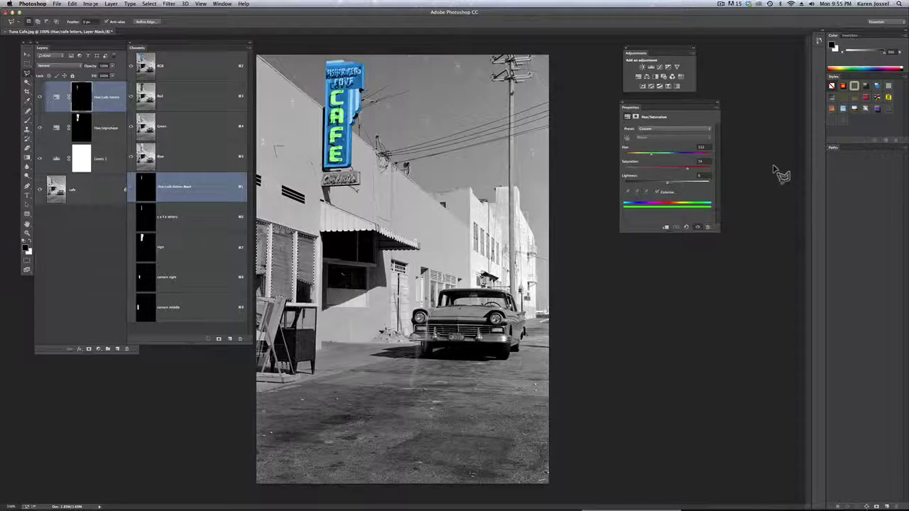
Add a Photo Filter adjustment layer on the selected curtains using Warming Filter (85) at 100% density.
click(665, 78)
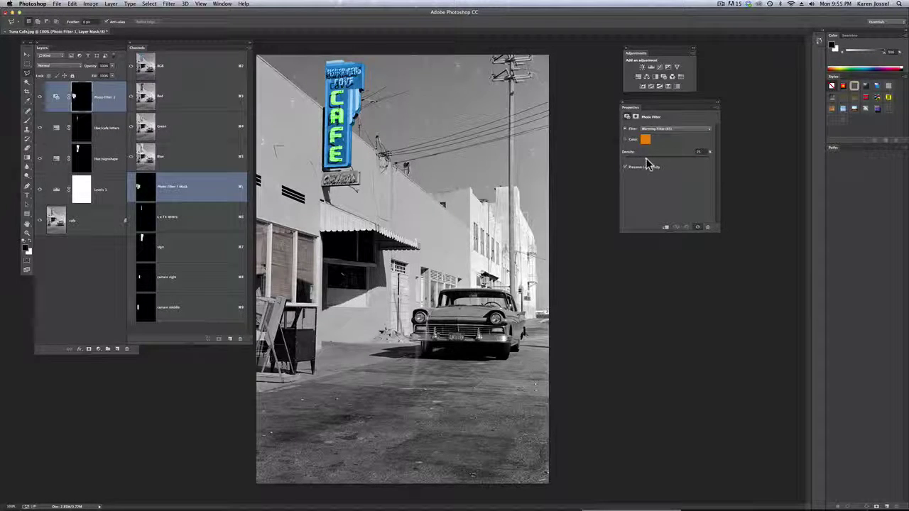
drag(666, 164, 724, 162)
Inspect the Photo Filter layer's mask on its own around the curtains, and return to the RGB composite view.
click(27, 234)
click(265, 278)
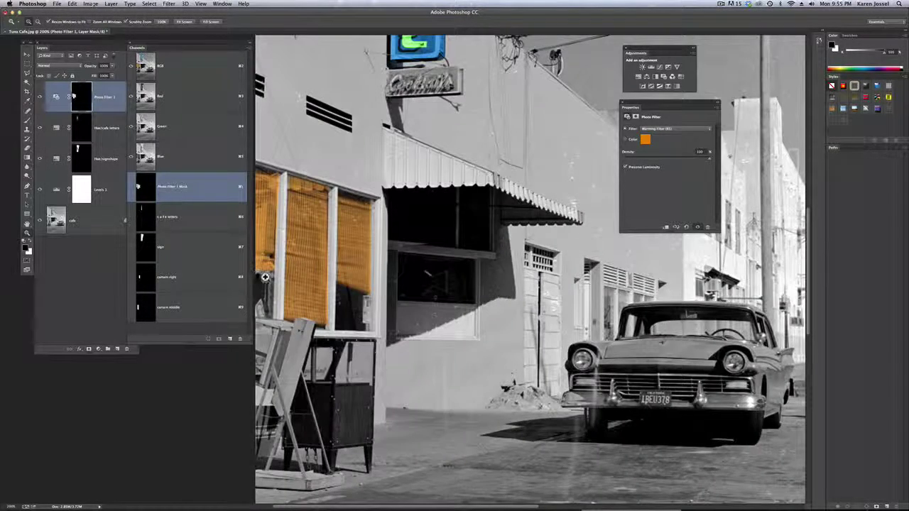
click(264, 278)
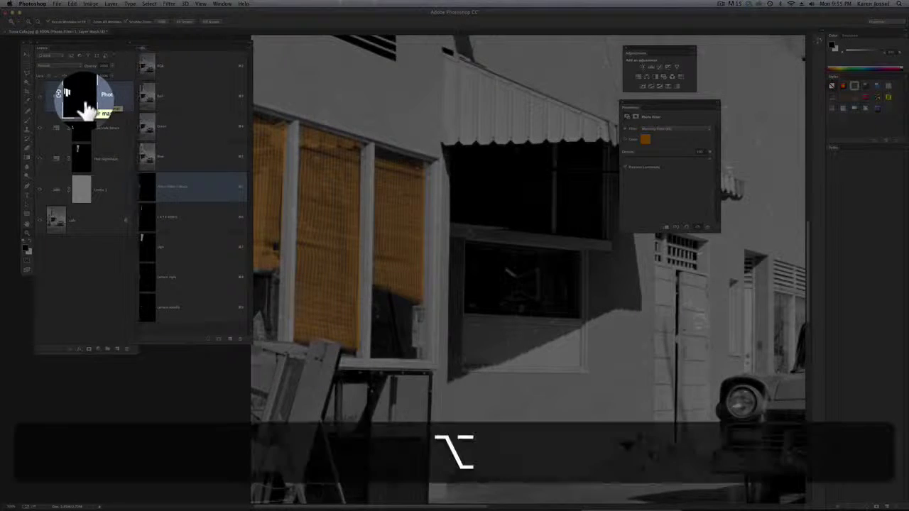
alt+click(84, 105)
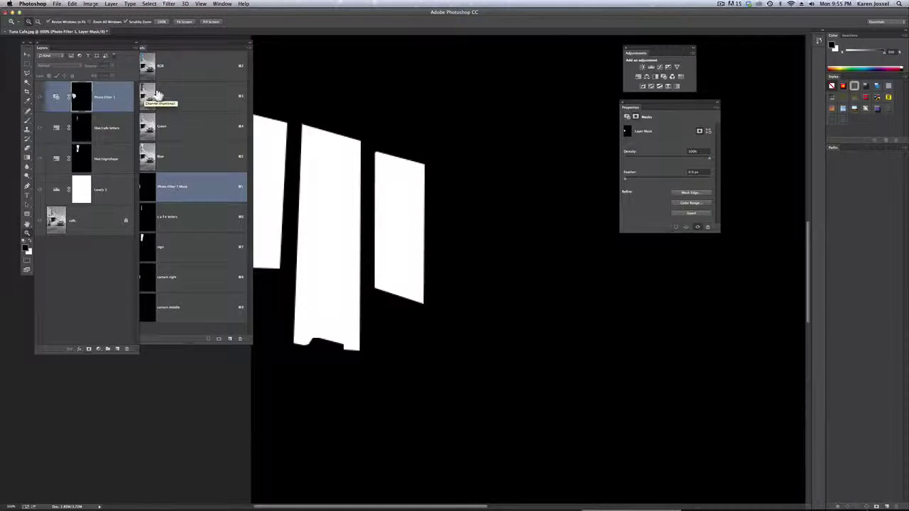
click(182, 66)
click(182, 66)
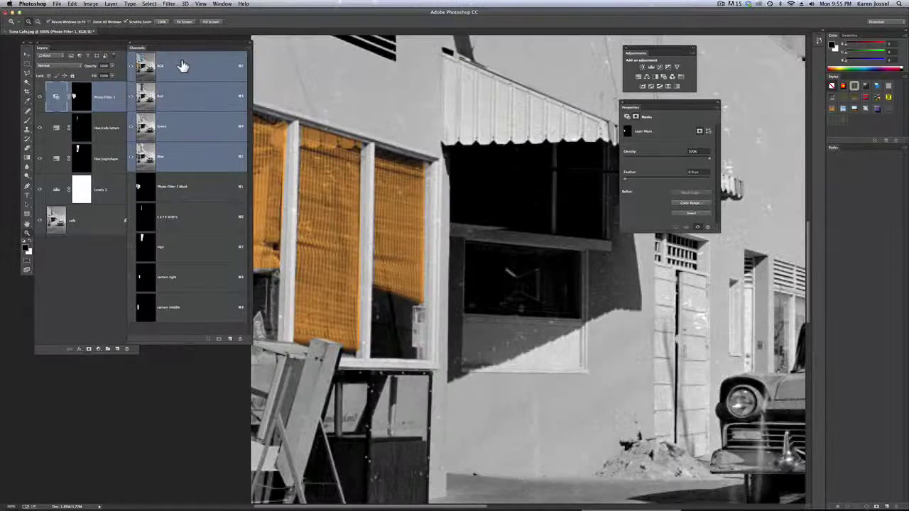
Paint white with the Brush on the Photo Filter layer's mask along the lower edge of the left curtain.
click(259, 271)
click(82, 105)
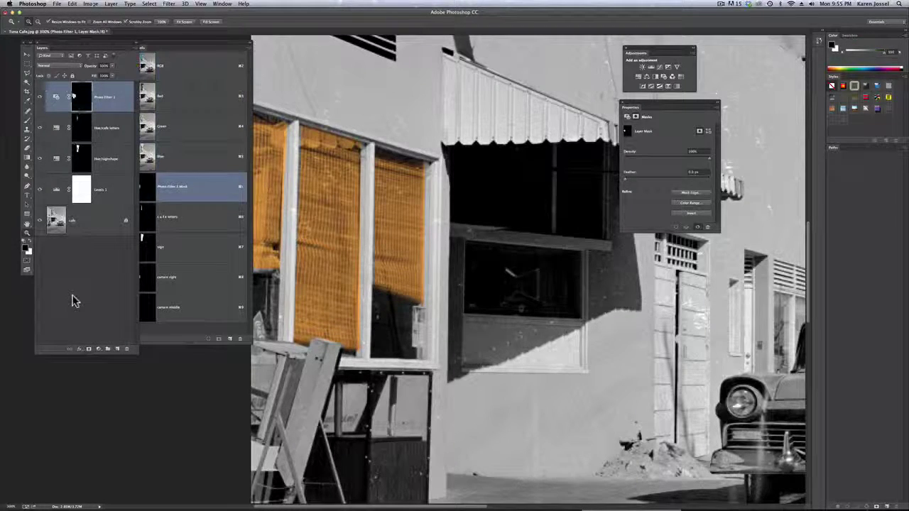
click(28, 121)
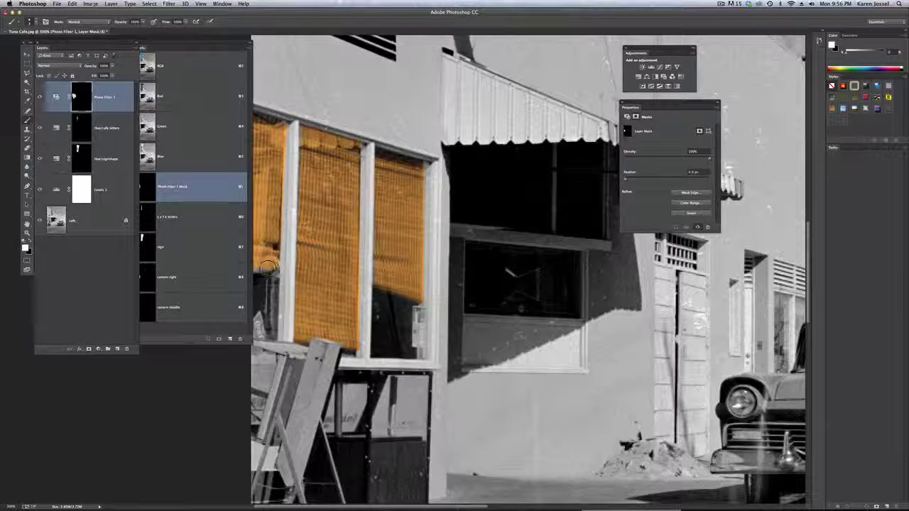
drag(264, 270, 265, 275)
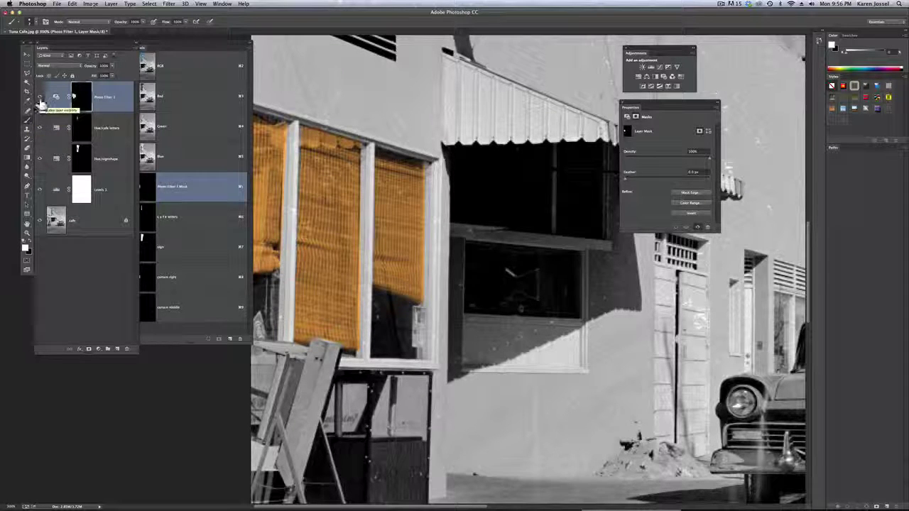
Hide all the adjustment layers, from the Photo Filter down to Levels, to view the original cafe photo.
drag(39, 97, 42, 191)
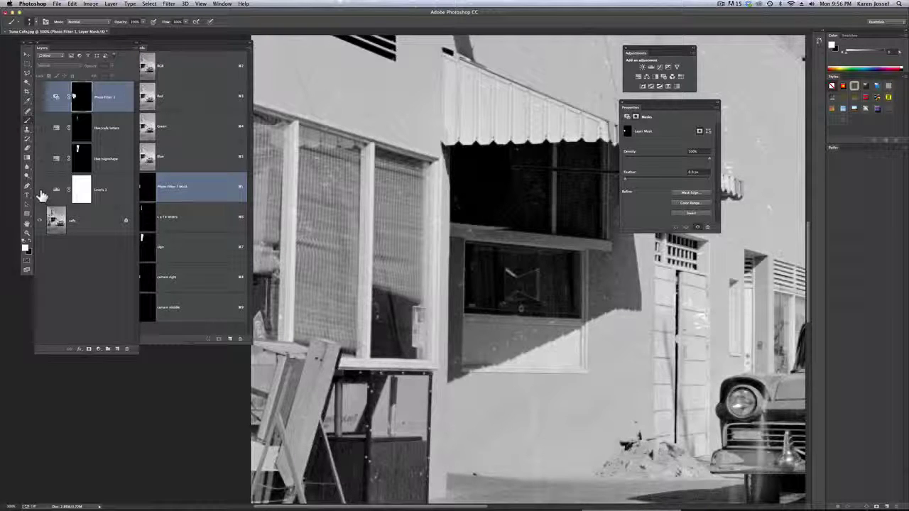
Show all the adjustment layers again, from the Photo Filter down to Levels.
drag(39, 113, 34, 196)
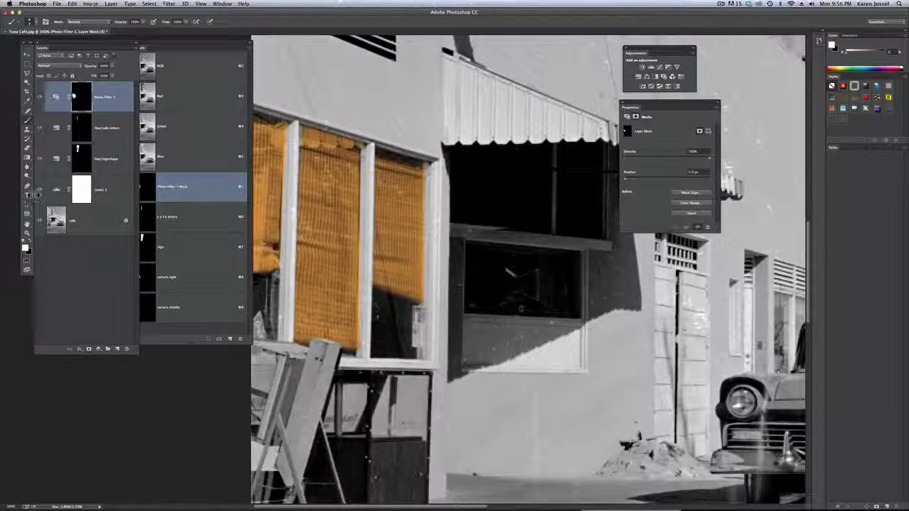
double_click(29, 236)
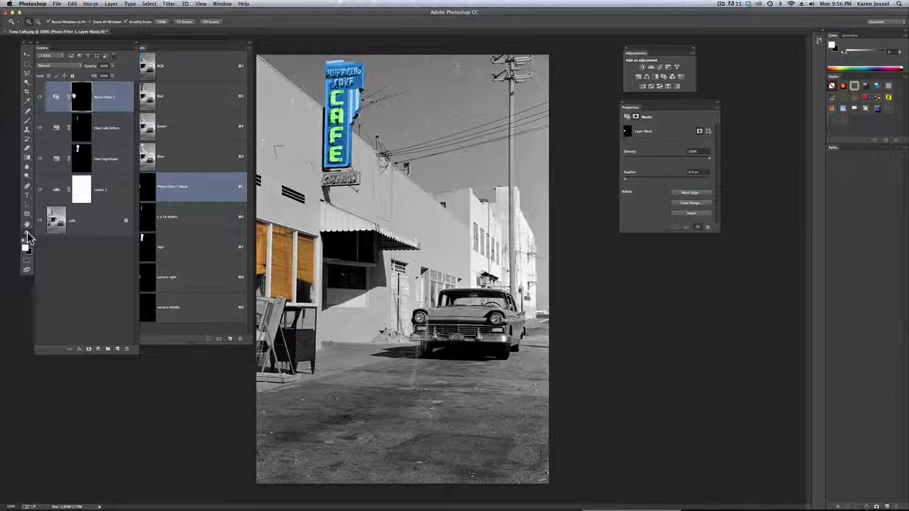
click(729, 8)
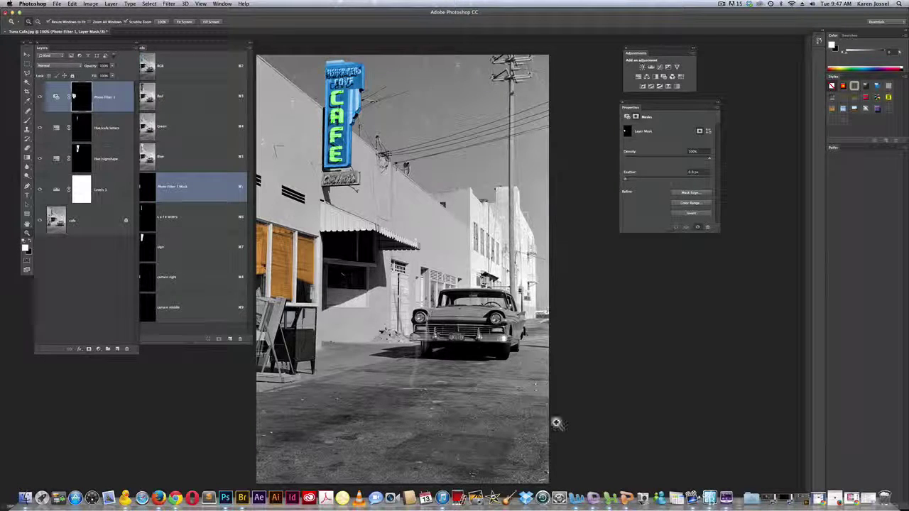
Select the awning with the Polygonal Lasso and add a Color Balance adjustment layer with midtones shifted toward red, magenta and blue.
click(27, 73)
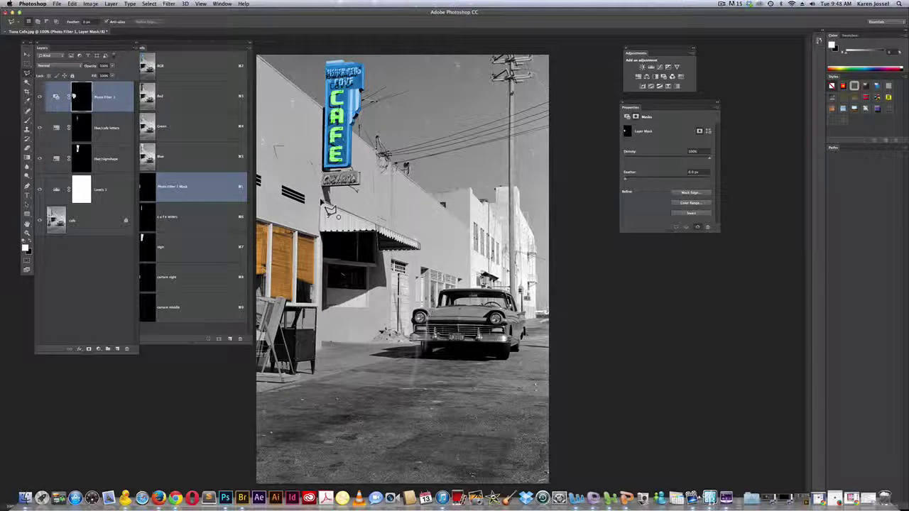
click(328, 210)
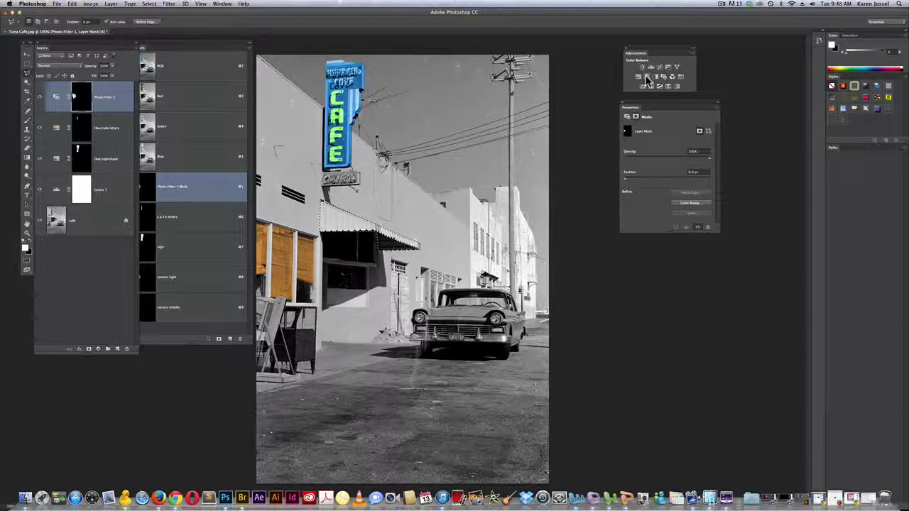
click(646, 77)
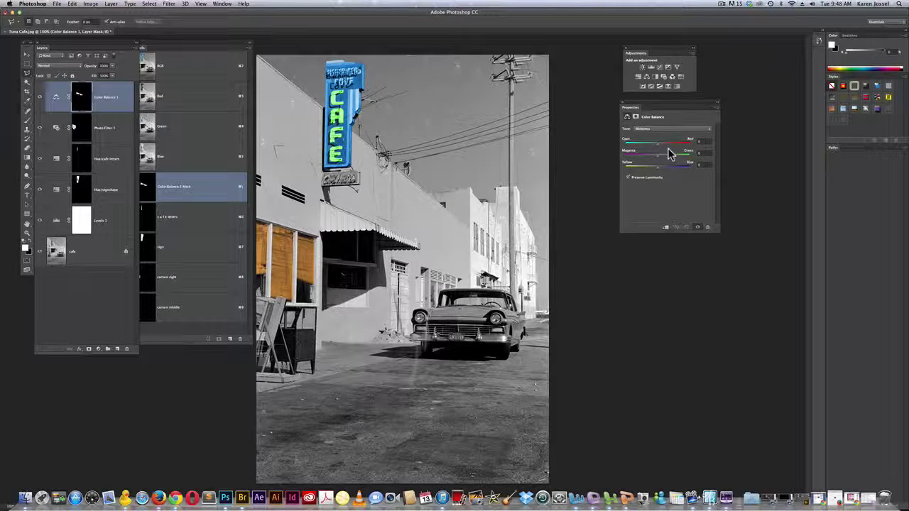
drag(658, 145, 686, 172)
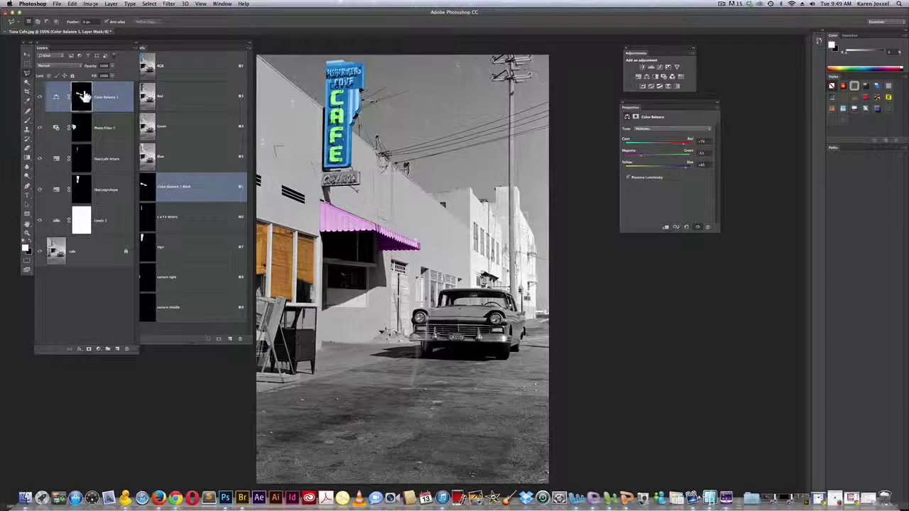
Inspect the Color Balance layer's mask of the awning on its own, and return to the composite view.
key(alt)
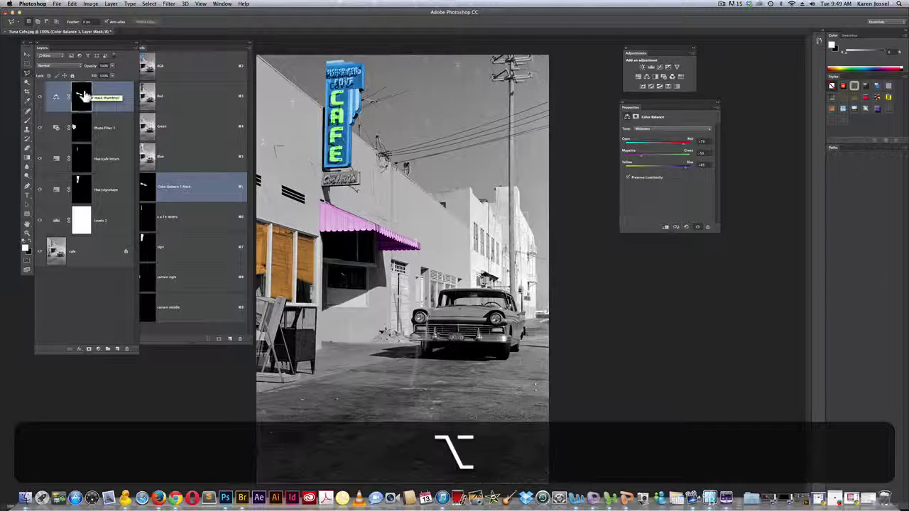
alt+click(82, 97)
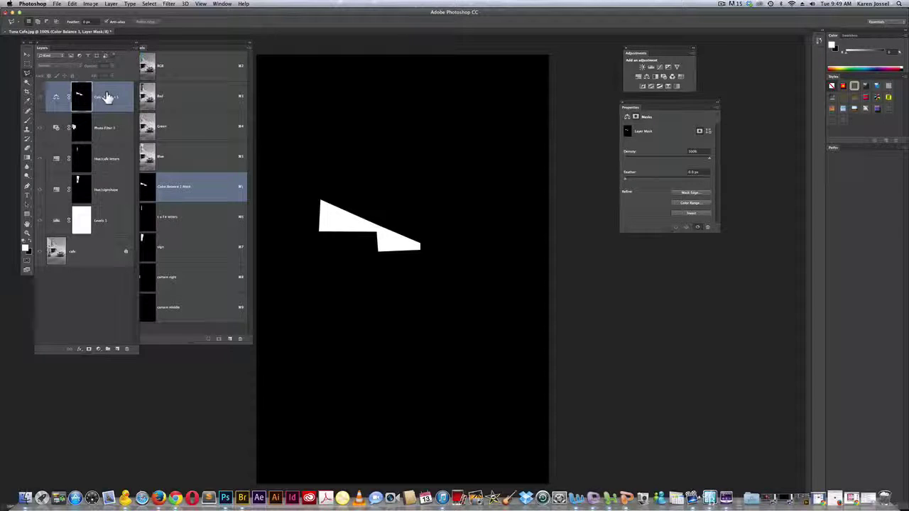
click(107, 97)
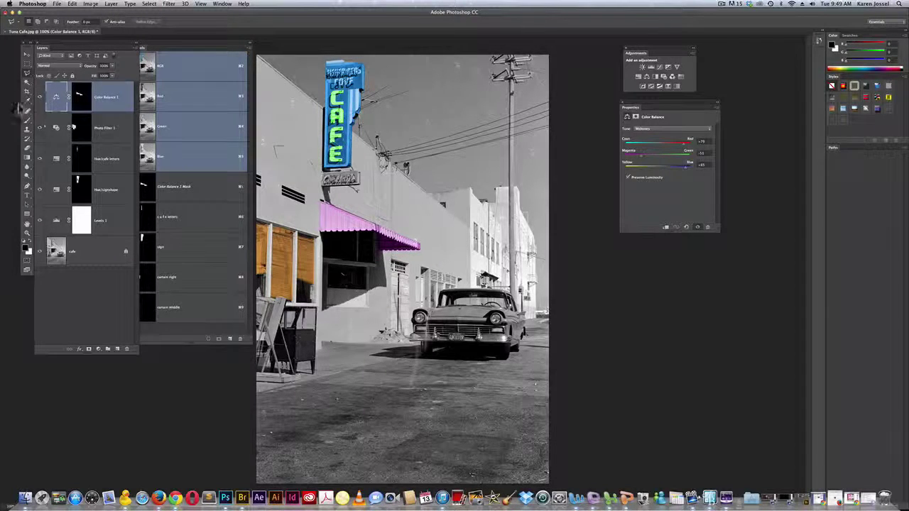
Paint black with a smaller Brush on the Color Balance layer's mask just below the awning's lower edge.
click(28, 120)
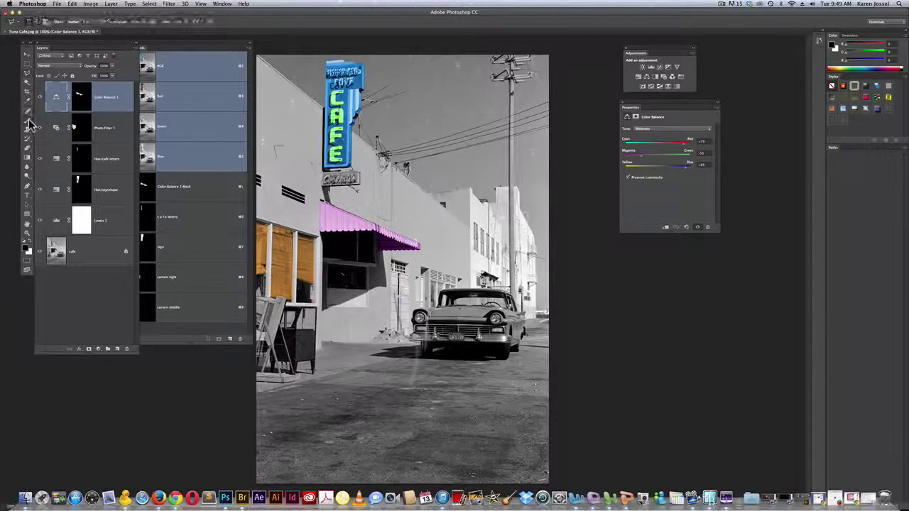
click(27, 245)
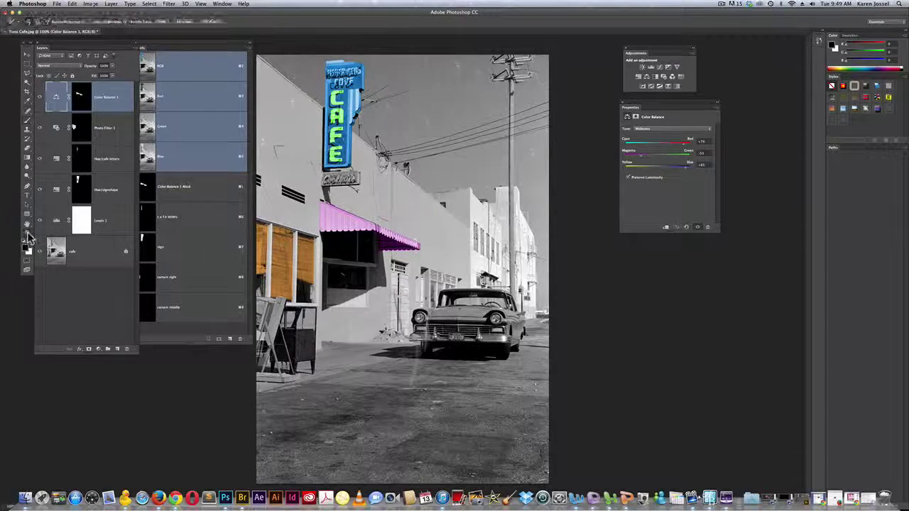
click(354, 233)
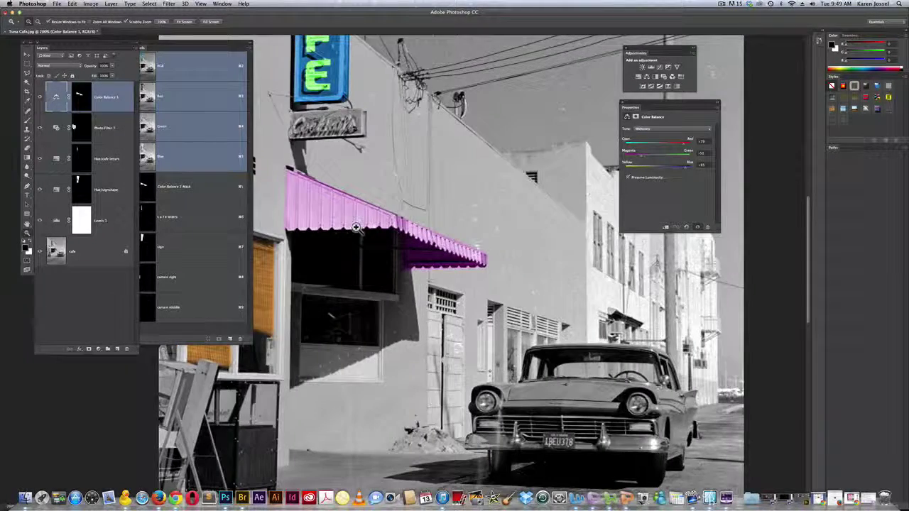
click(354, 233)
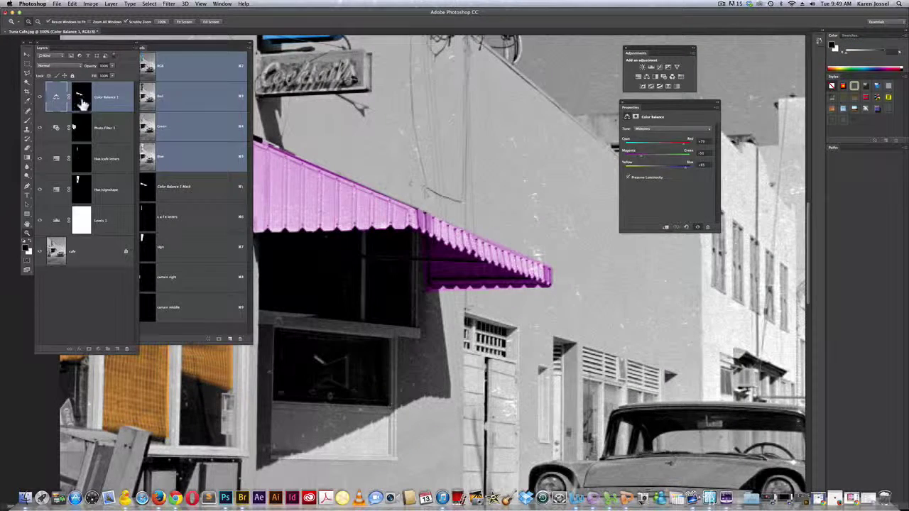
click(82, 95)
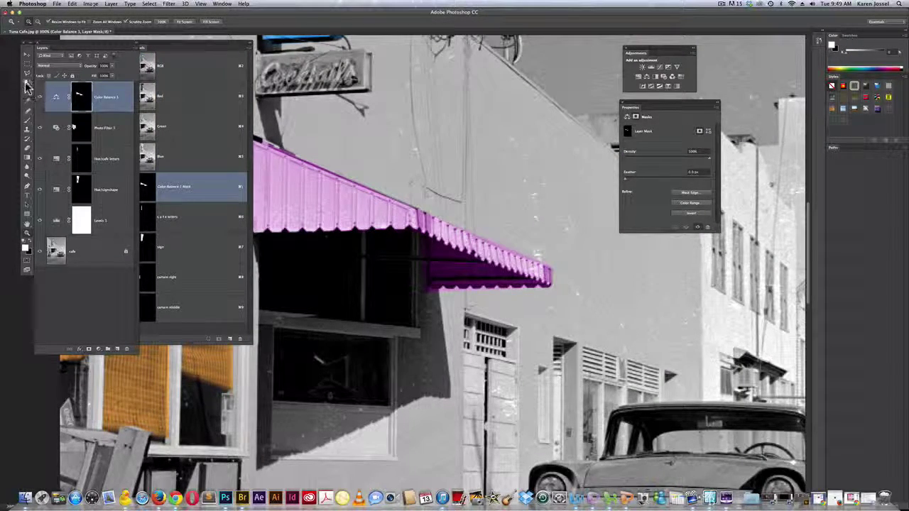
click(29, 119)
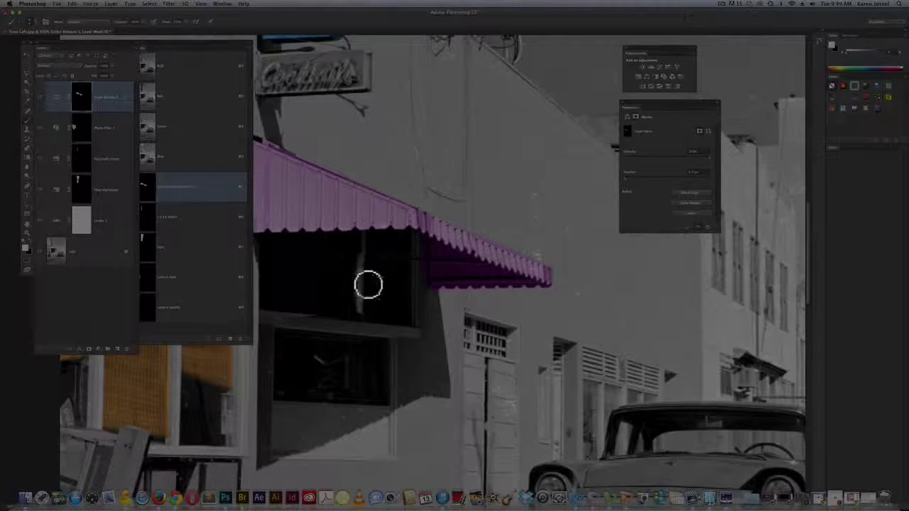
mouse_move(515, 301)
mouse_down()
mouse_move(523, 304)
mouse_move(501, 298)
mouse_up()
key(bracketleft)
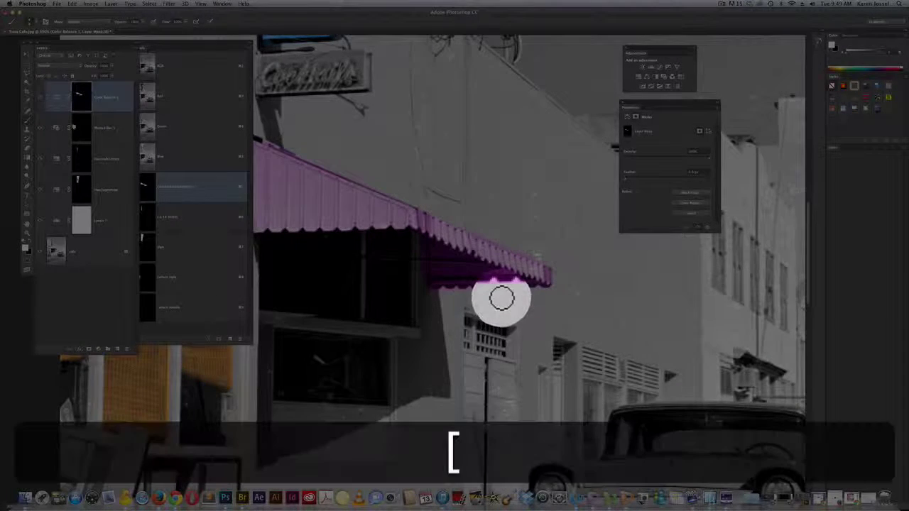
key(bracketleft)
key(bracketleft)
key(bracketleft)
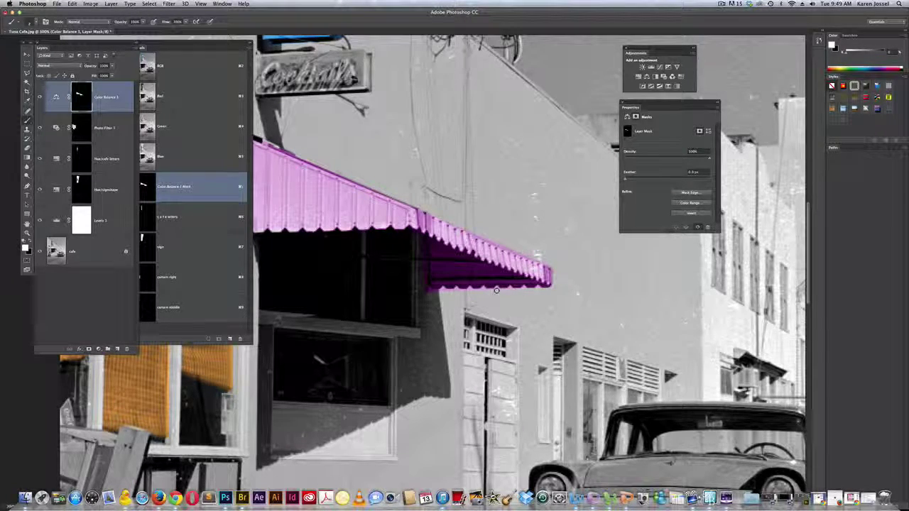
click(31, 248)
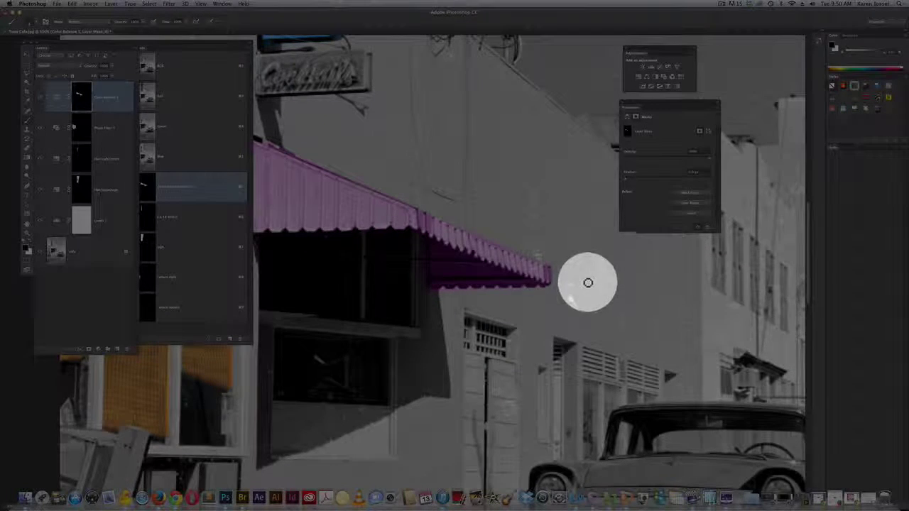
drag(528, 284, 494, 290)
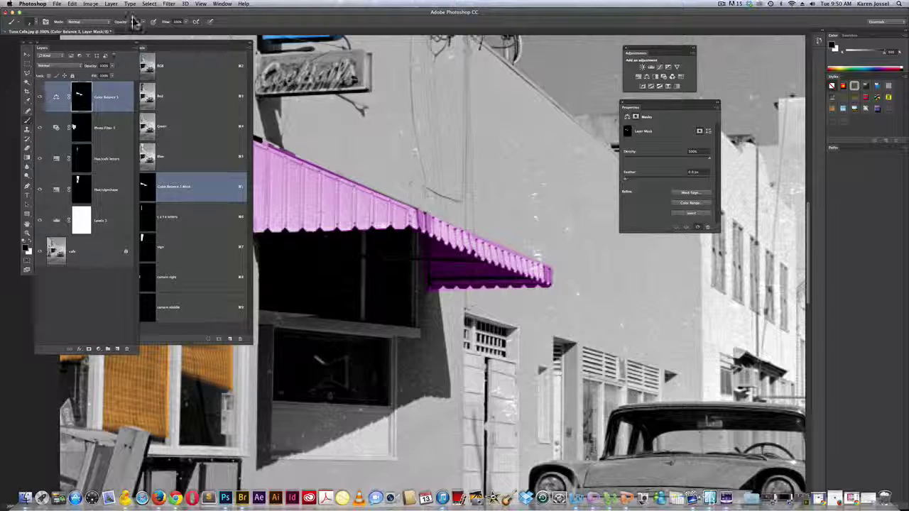
Rename the Color Balance adjustment layer as Color awning.
drag(158, 43, 171, 42)
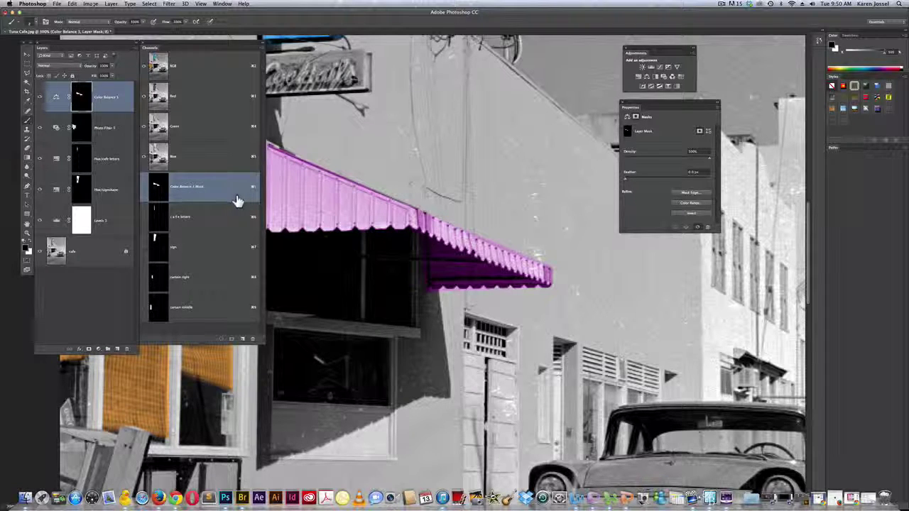
double_click(106, 97)
key(Return)
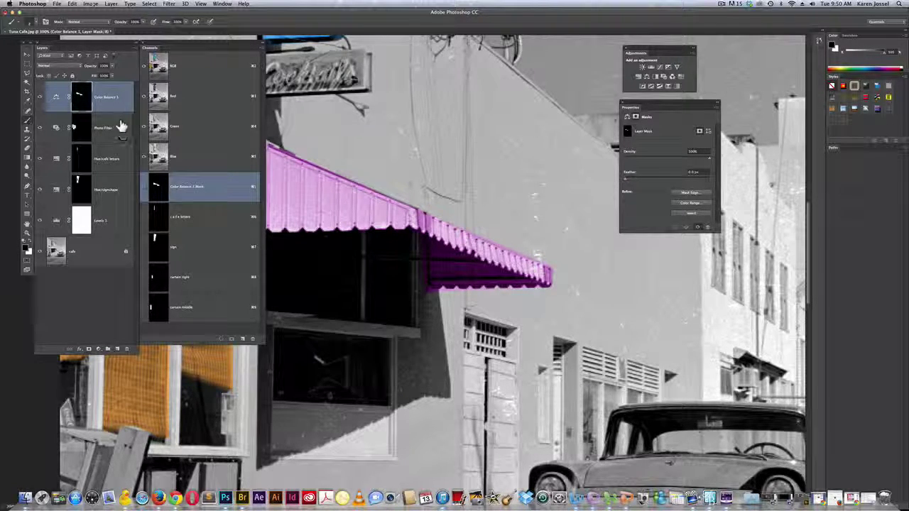
double_click(107, 97)
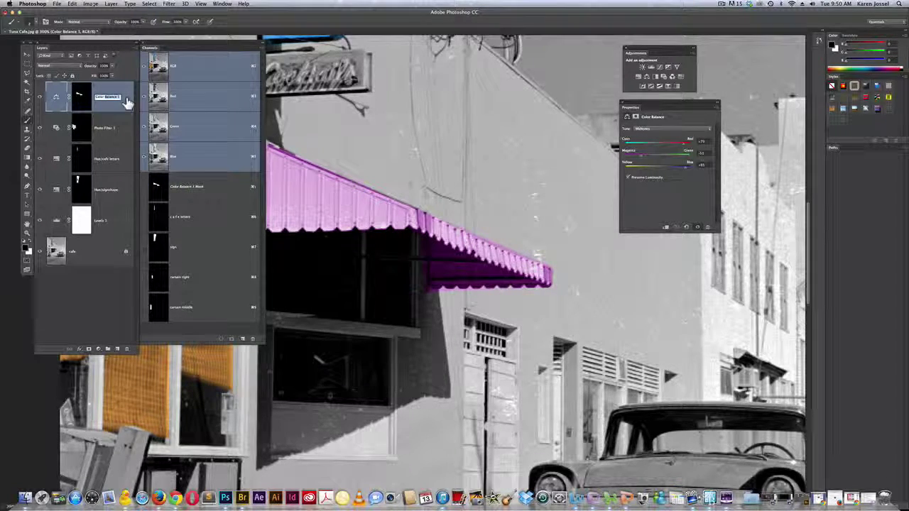
text(awn)
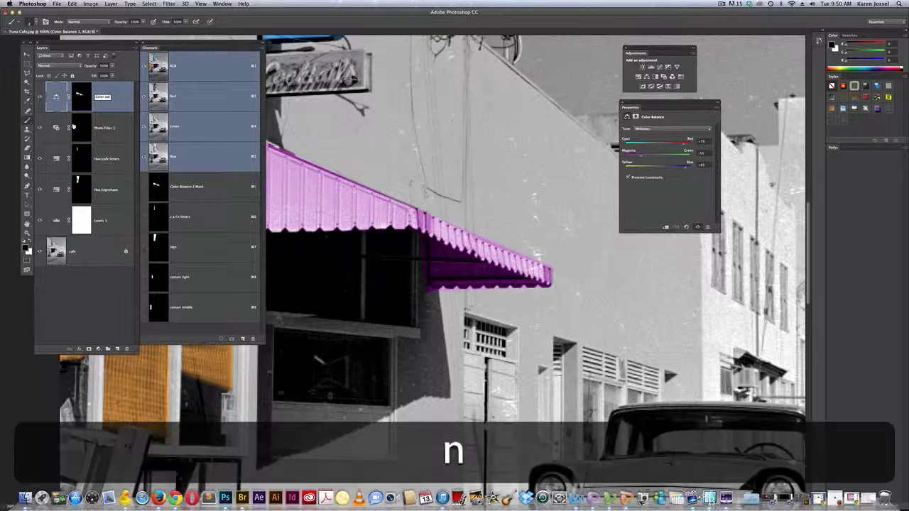
text(ing)
key(Return)
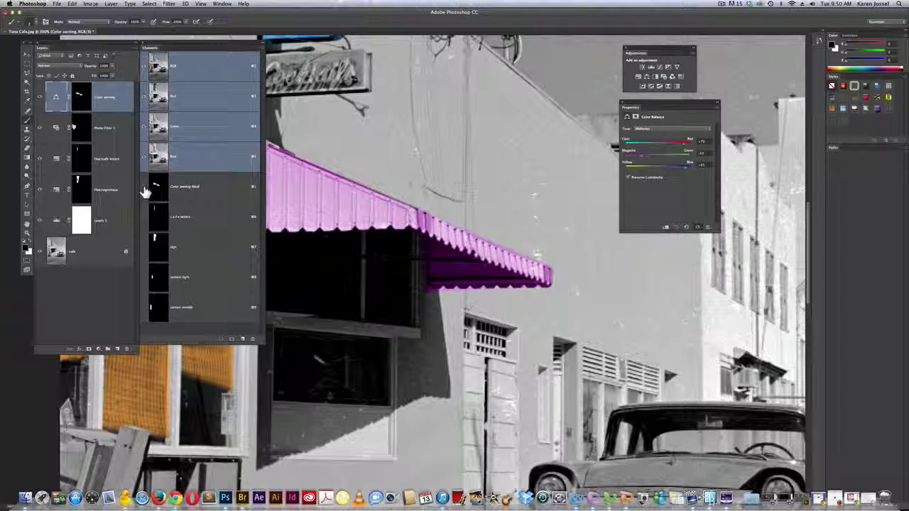
Display the Color awning mask as a red overlay and paint black with a larger Brush along the awning's scalloped lower edge.
click(144, 190)
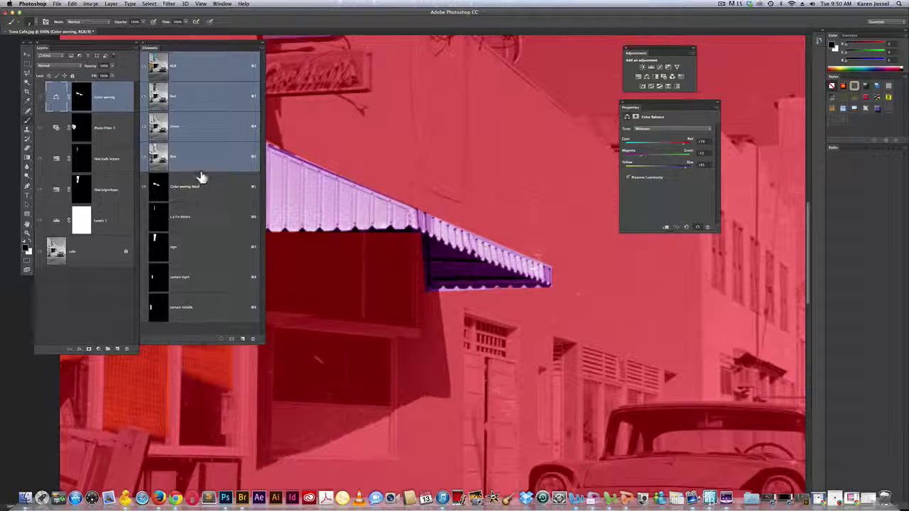
click(85, 97)
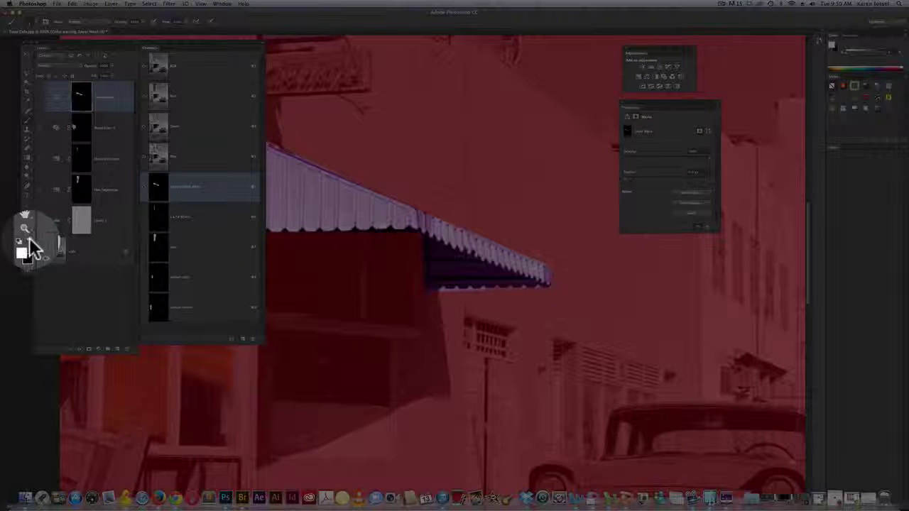
key(x)
key(x)
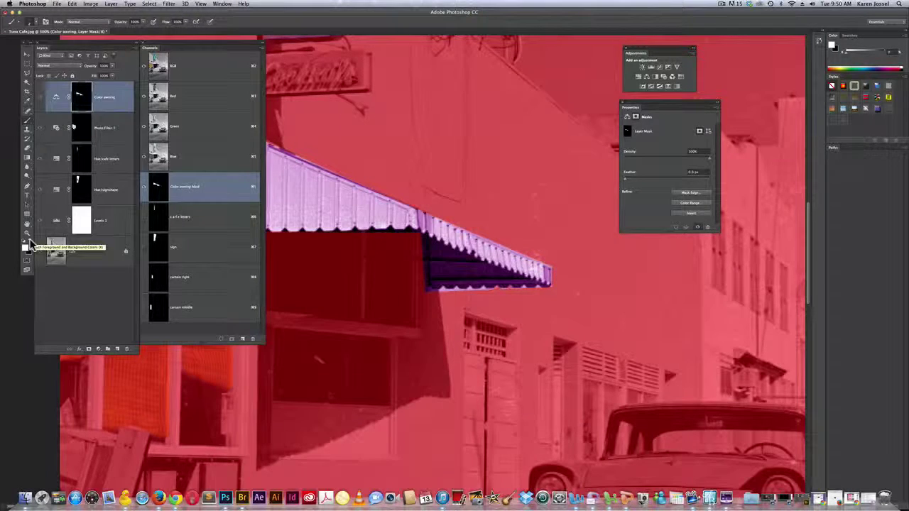
key(x)
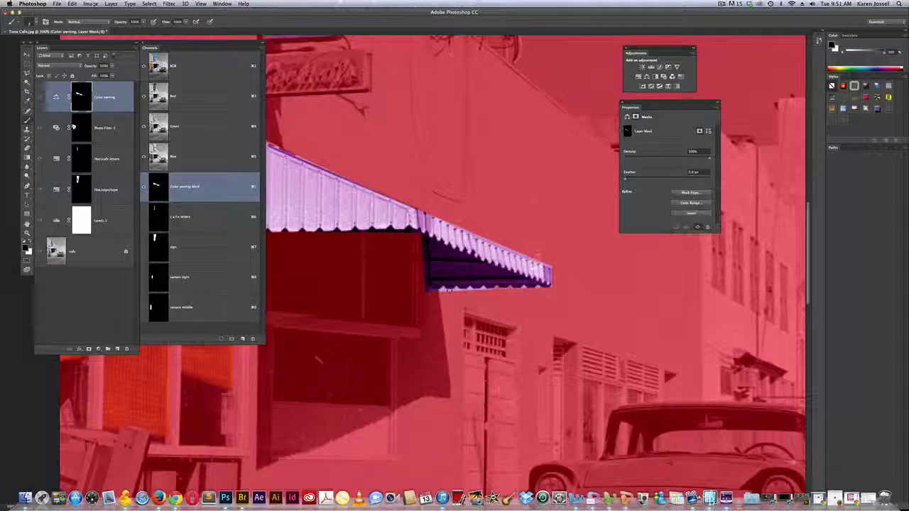
key(bracketright)
key(bracketright)
key(bracketright)
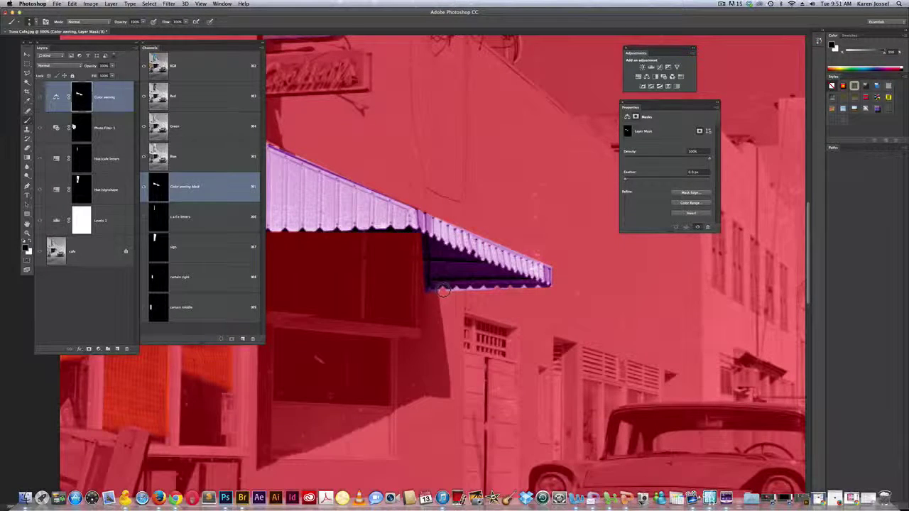
drag(428, 293, 456, 292)
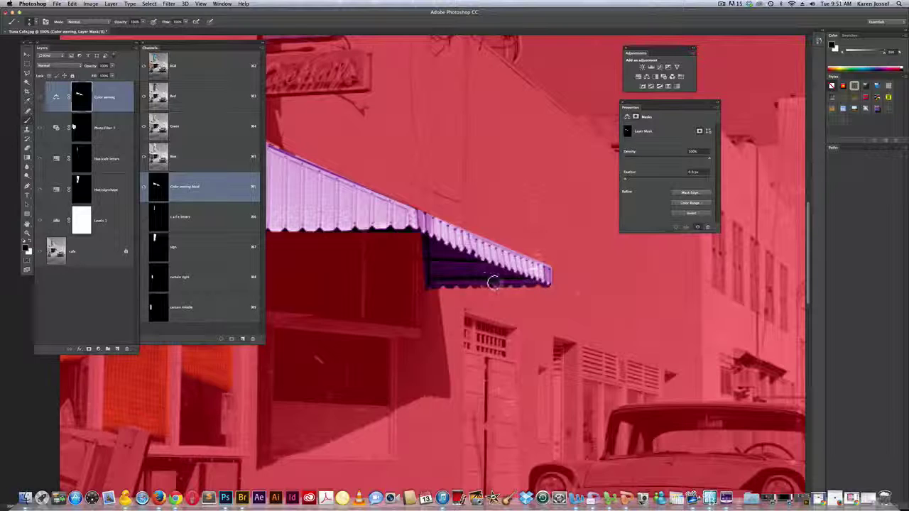
Paint white with a smaller Brush on the Color awning mask to restore the lower edge of the awning's shaded side.
key(bracketleft)
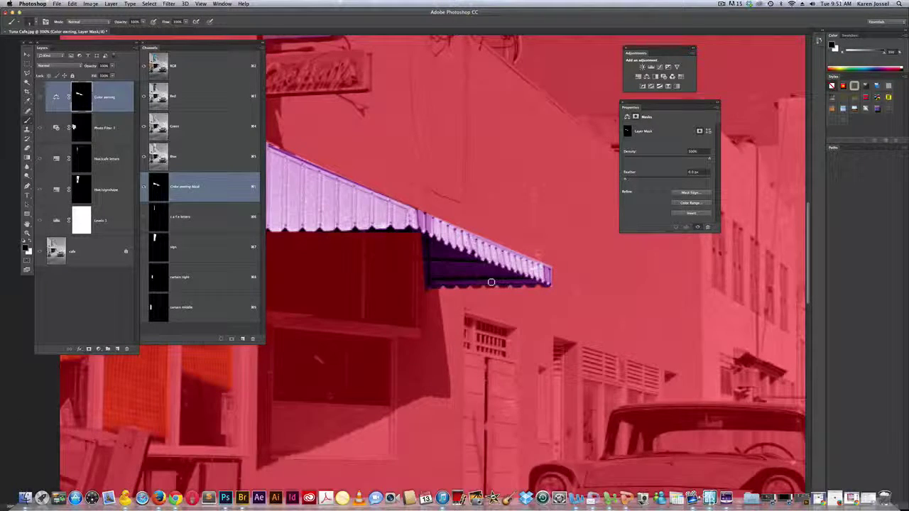
key(x)
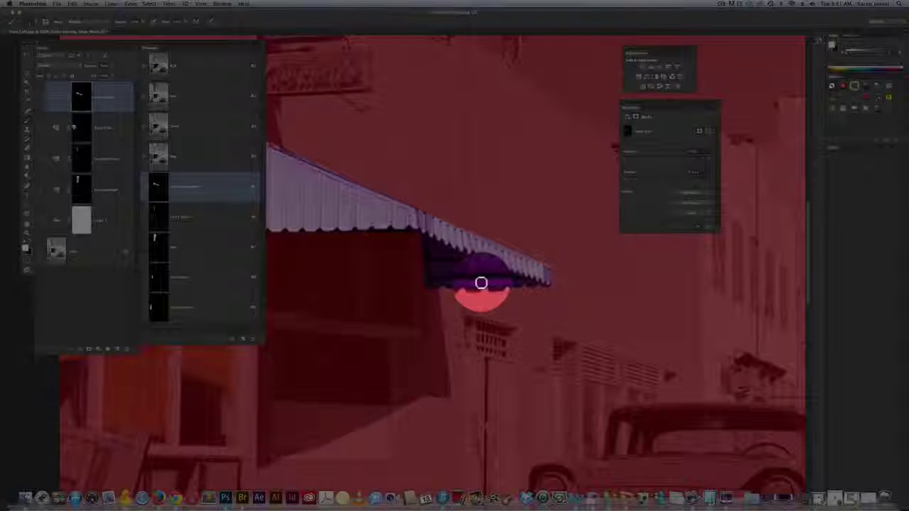
mouse_move(481, 283)
mouse_down()
mouse_move(458, 286)
mouse_move(469, 284)
mouse_up()
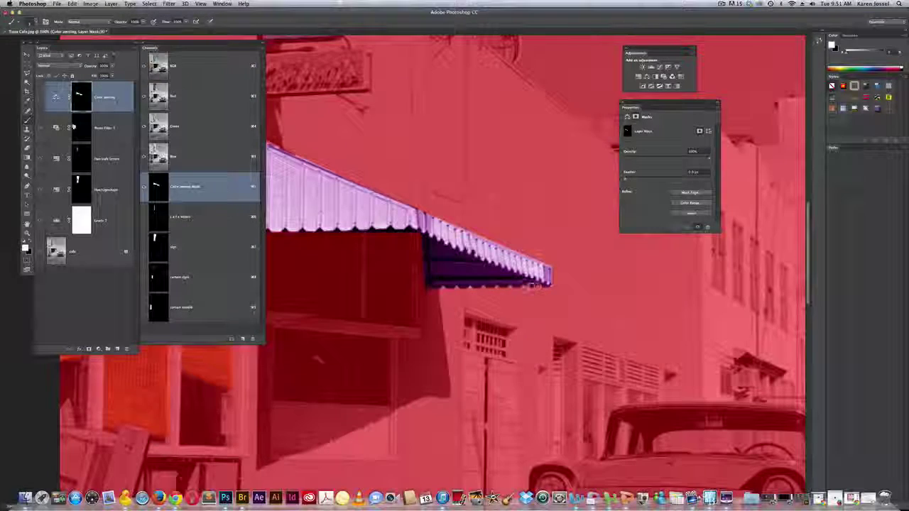
mouse_move(531, 284)
mouse_down()
mouse_move(543, 287)
mouse_move(524, 278)
mouse_up()
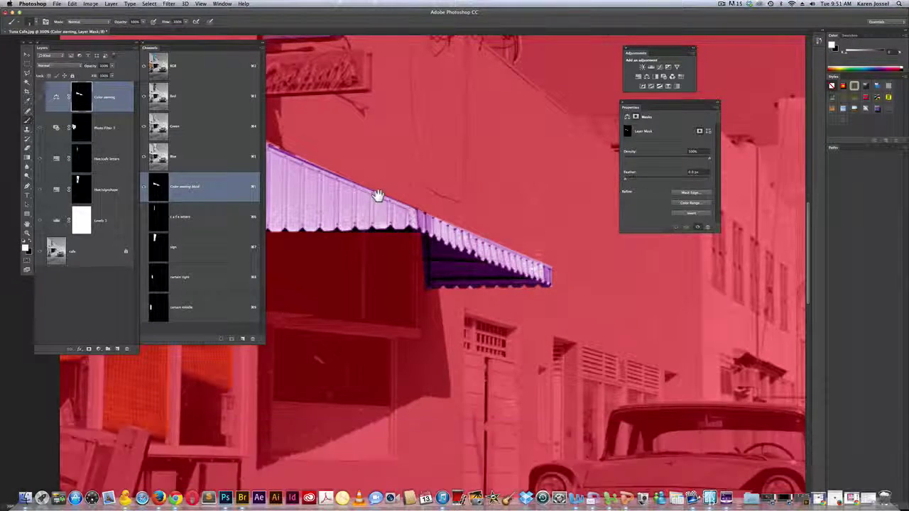
Paint black with the Brush on the Color awning mask along the scalloped lower edge of the awning's front side.
drag(377, 197, 474, 222)
scroll(473, 222, left, 5)
scroll(473, 223, up, 2)
scroll(532, 237, right, 2)
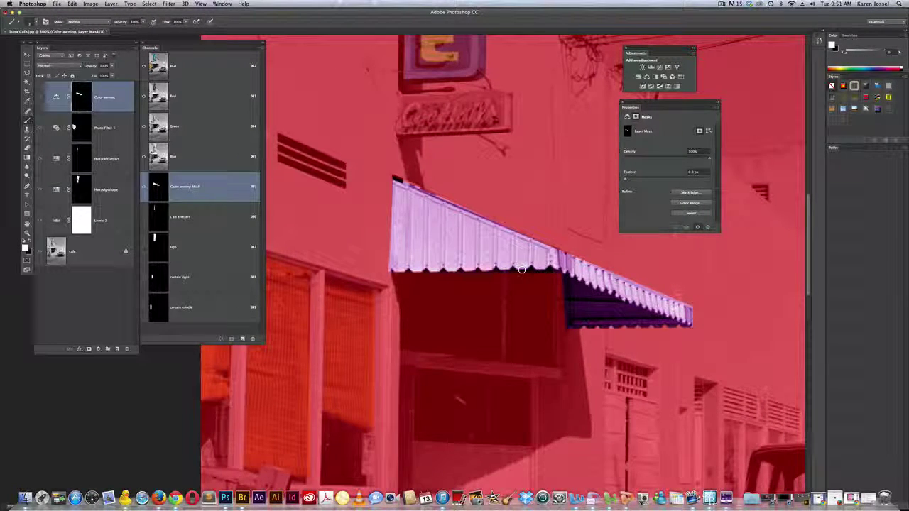
key(x)
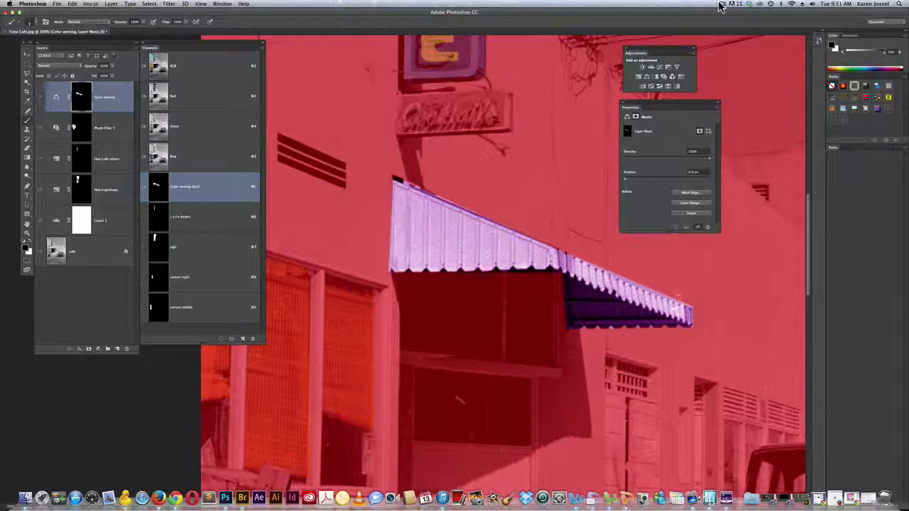
click(721, 4)
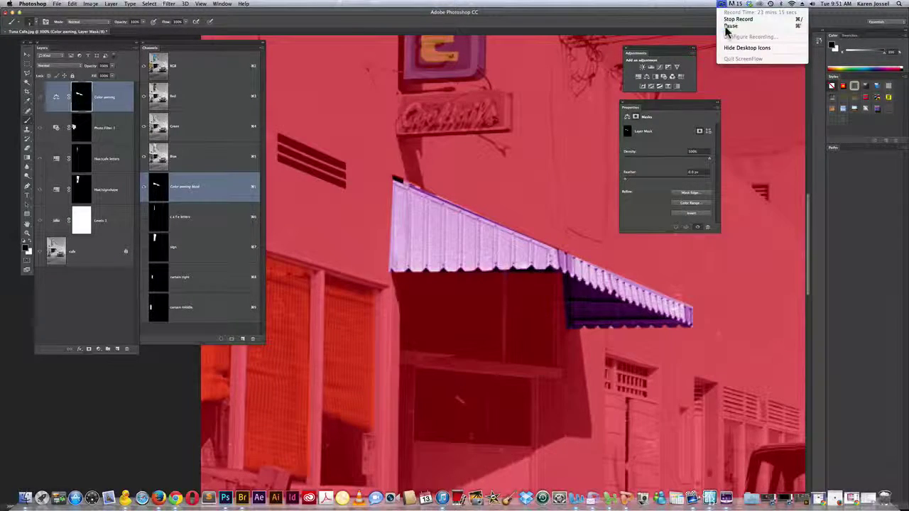
click(729, 26)
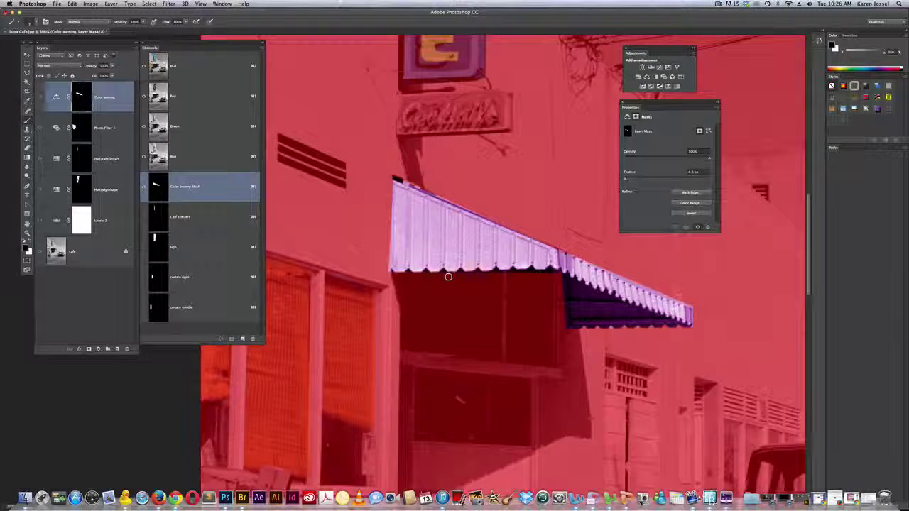
drag(493, 272, 496, 271)
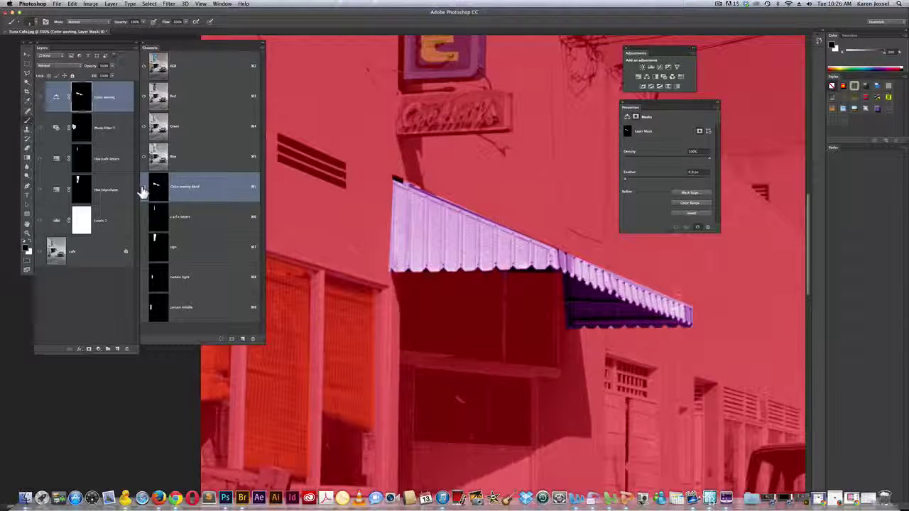
key([)
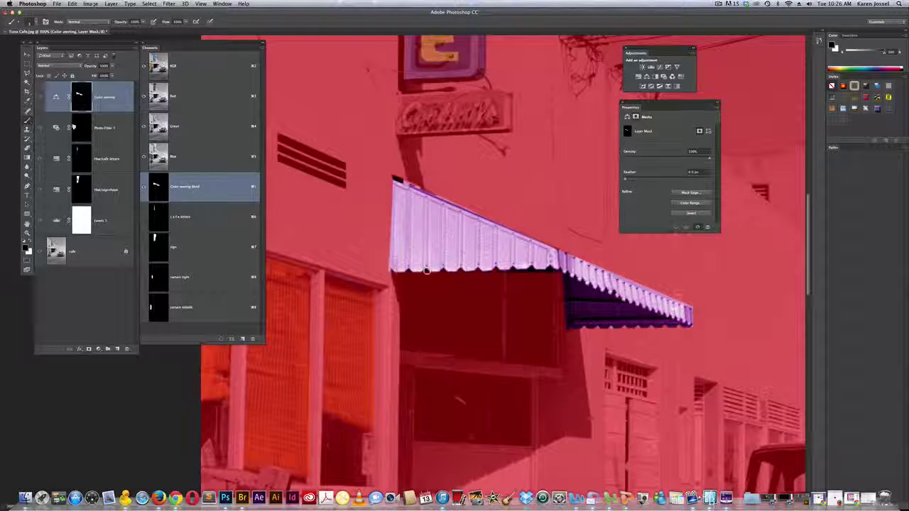
key(bracketright)
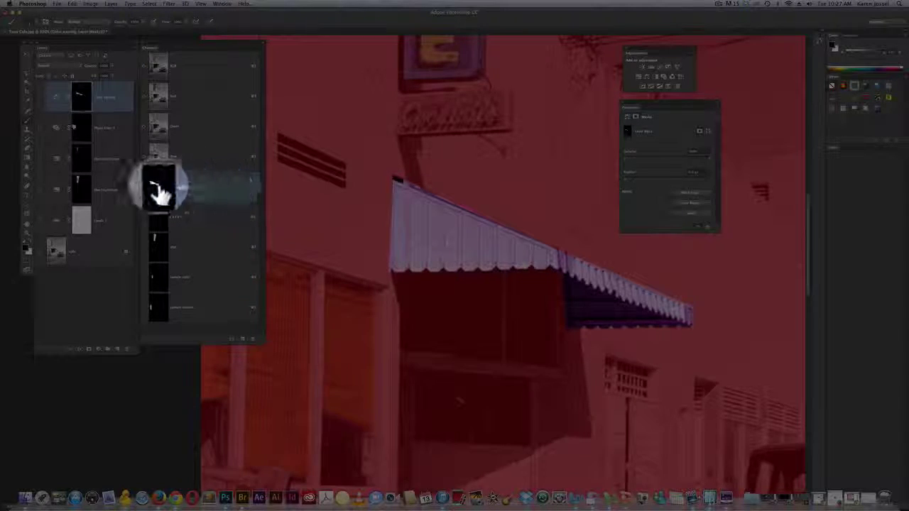
Compare the awning with and without the red mask overlay, leave the overlay hidden and show the photo at 100%.
click(146, 190)
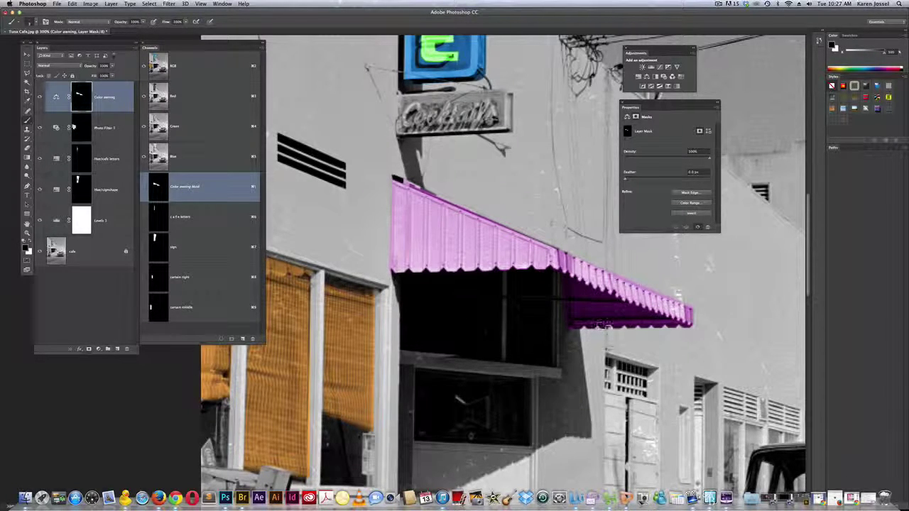
click(144, 188)
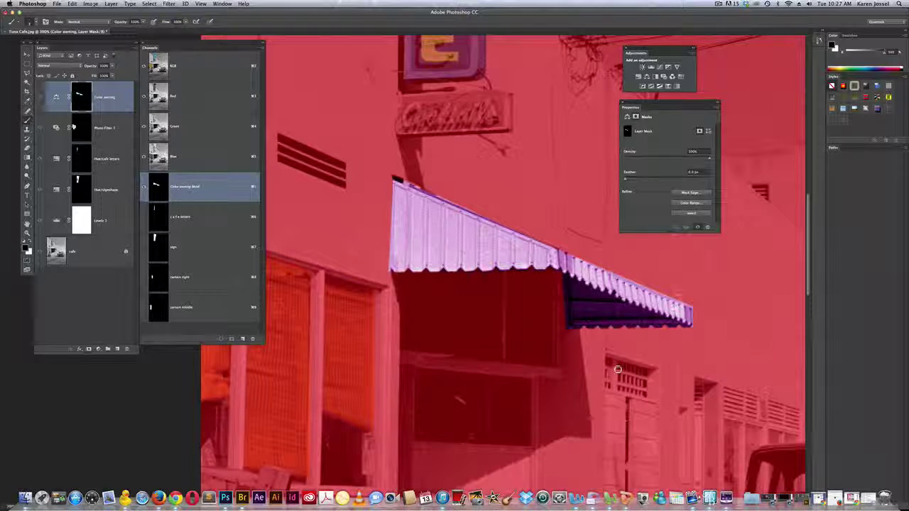
click(144, 188)
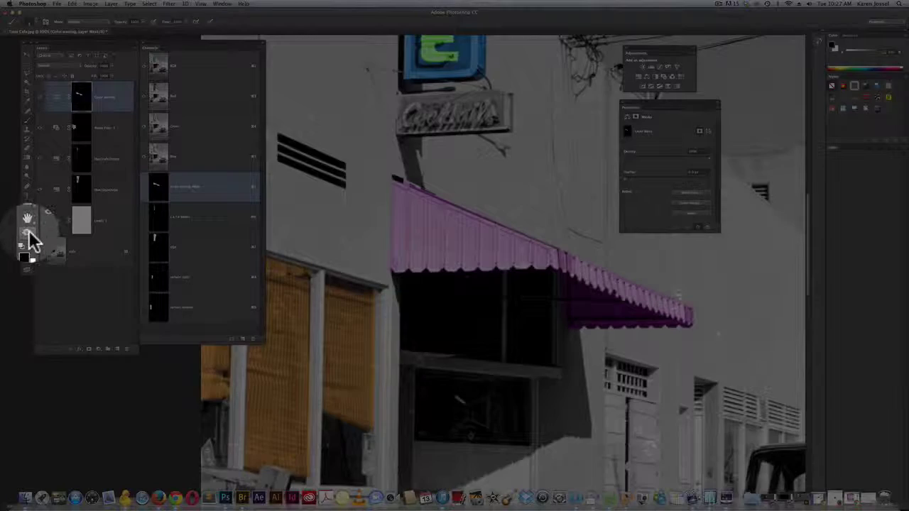
double_click(29, 228)
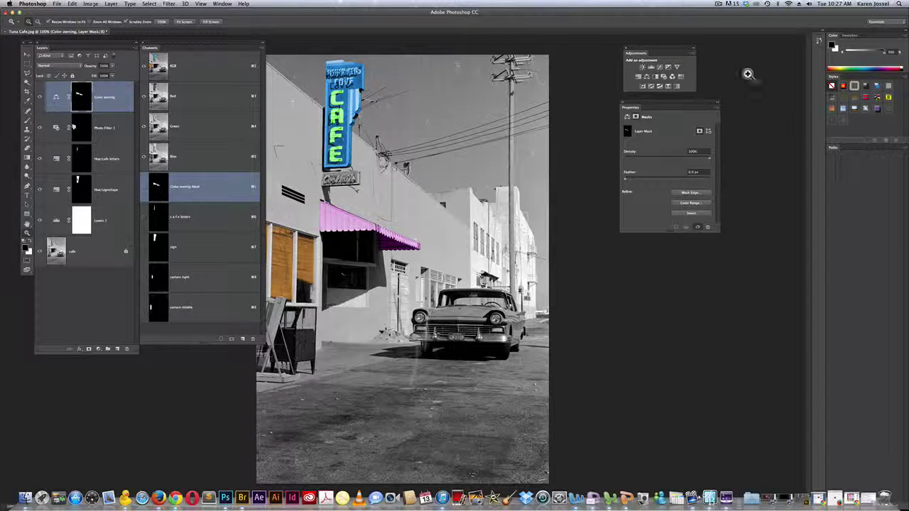
click(719, 5)
click(724, 26)
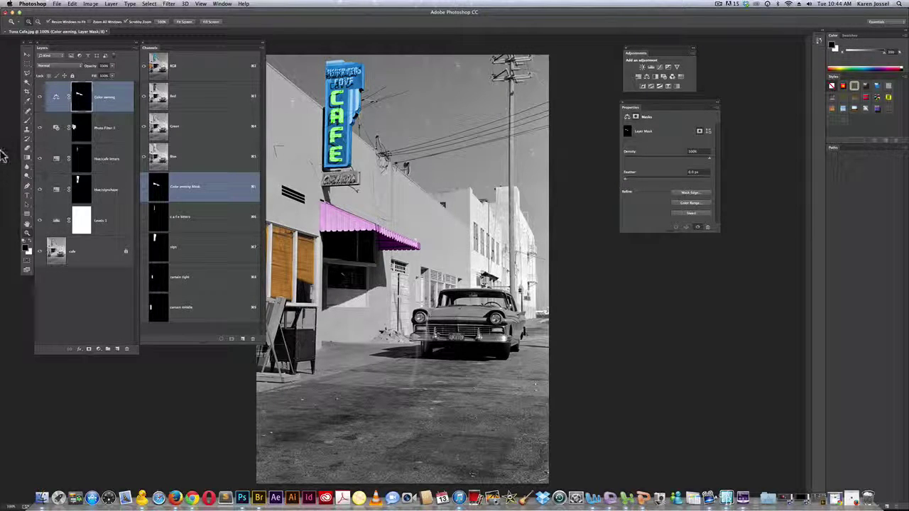
Outline the car's body with the Polygonal Lasso to select it, leaving out the tires.
click(27, 74)
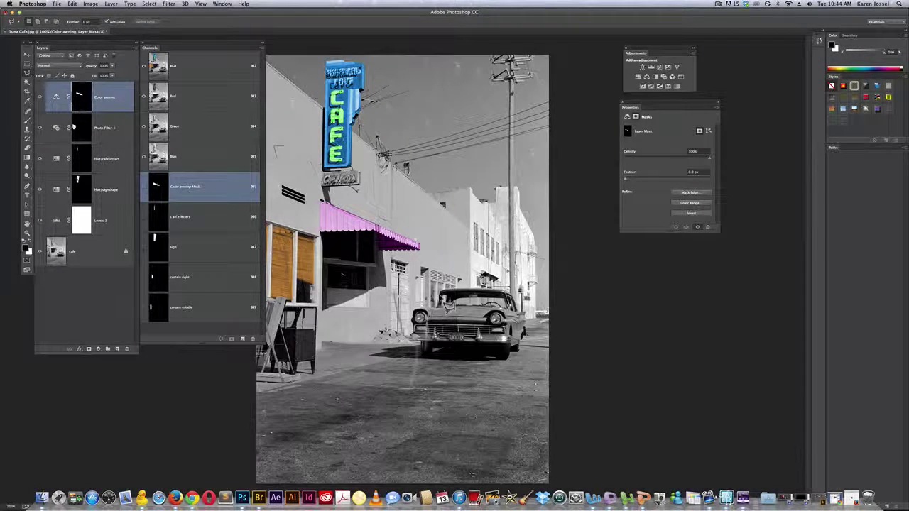
mouse_move(441, 302)
mouse_down()
mouse_move(525, 296)
mouse_move(519, 307)
mouse_move(536, 328)
mouse_up()
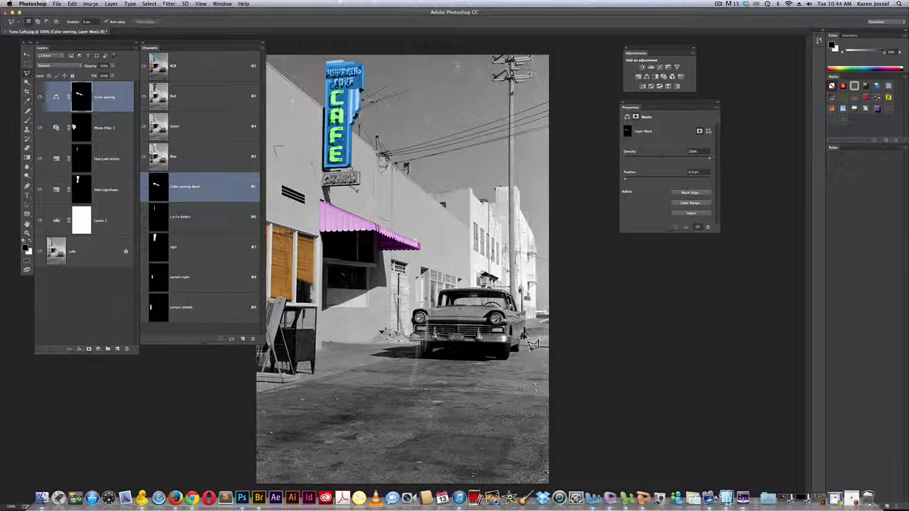
drag(532, 348, 523, 345)
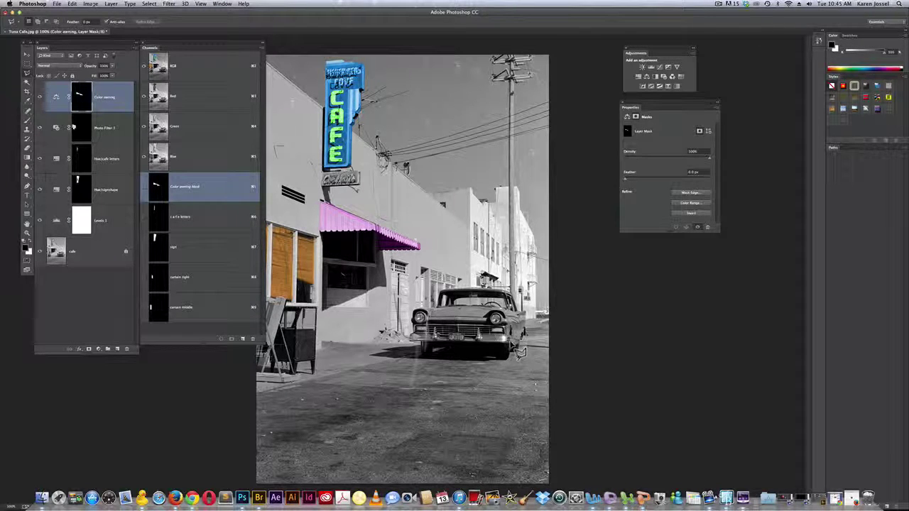
drag(519, 353, 418, 349)
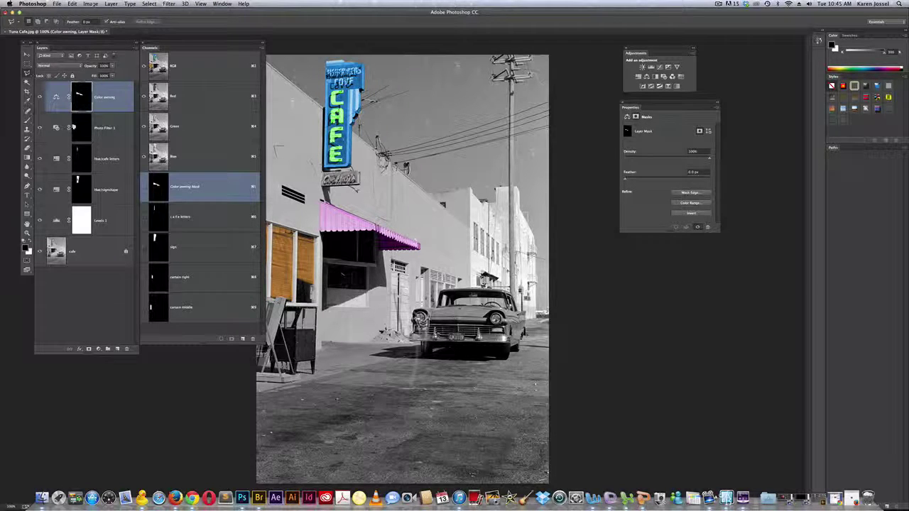
mouse_move(421, 316)
mouse_down()
mouse_move(451, 324)
mouse_move(462, 317)
mouse_up()
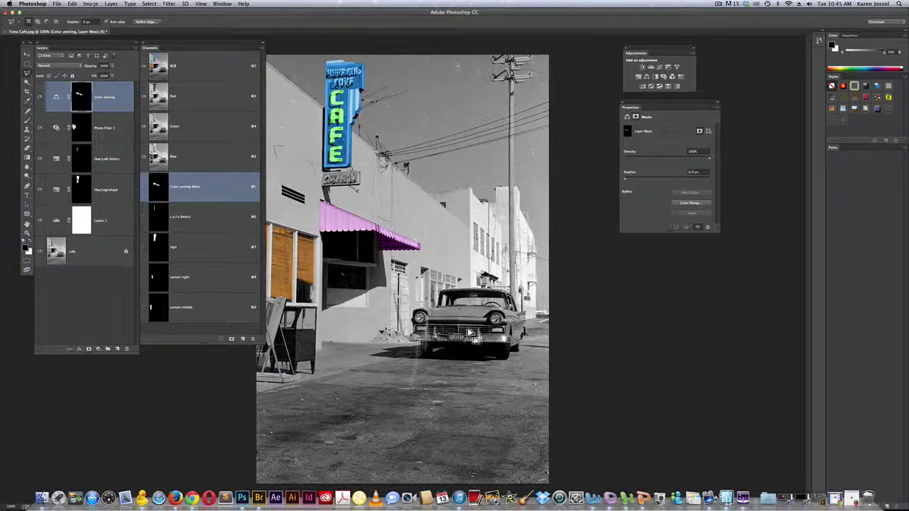
Add a Hue/Saturation adjustment layer for the selected car with Colorize on, hue 360 and saturation 74.
click(638, 76)
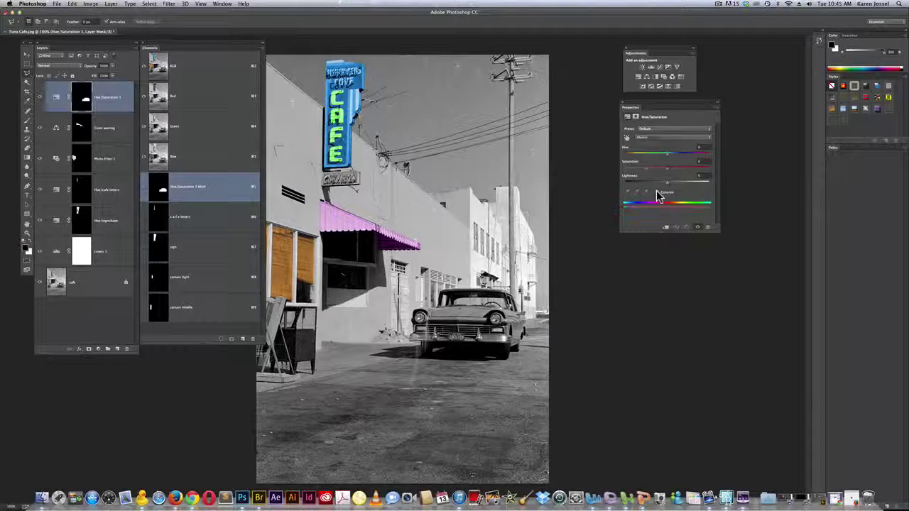
click(657, 192)
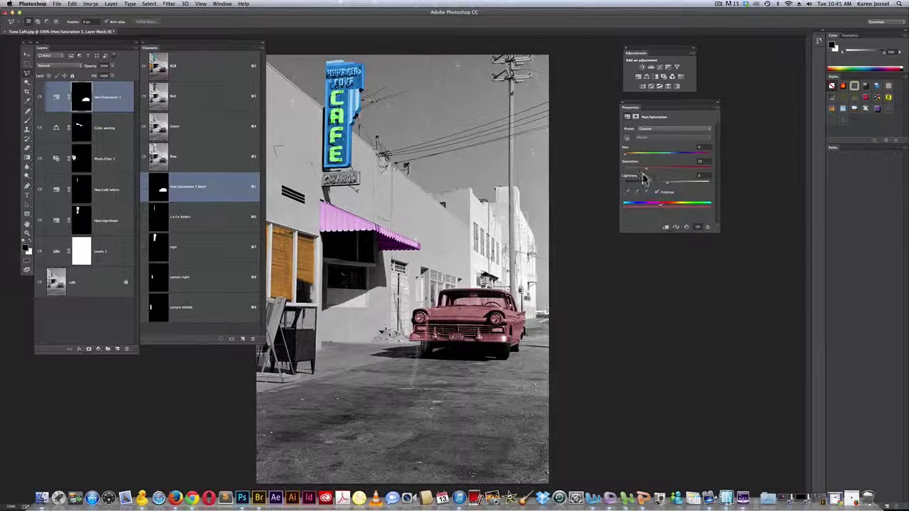
drag(627, 154, 683, 162)
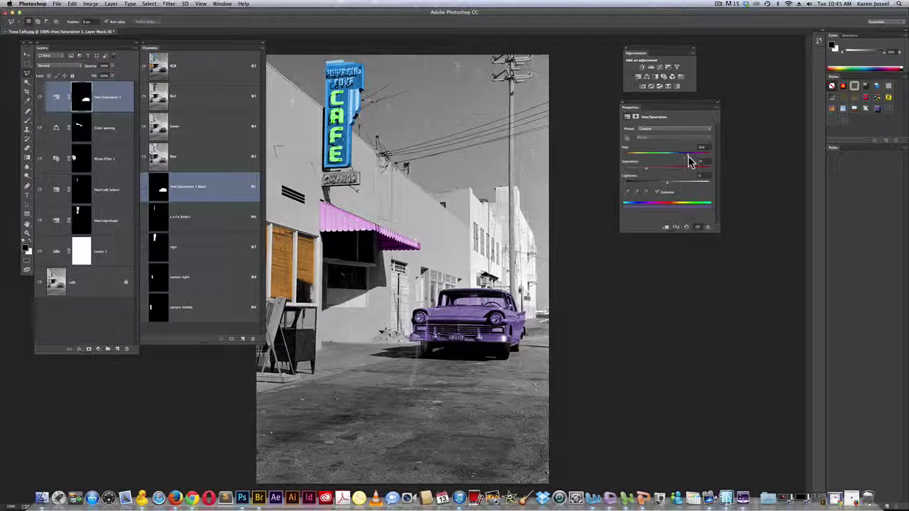
drag(688, 162, 731, 162)
drag(646, 169, 678, 170)
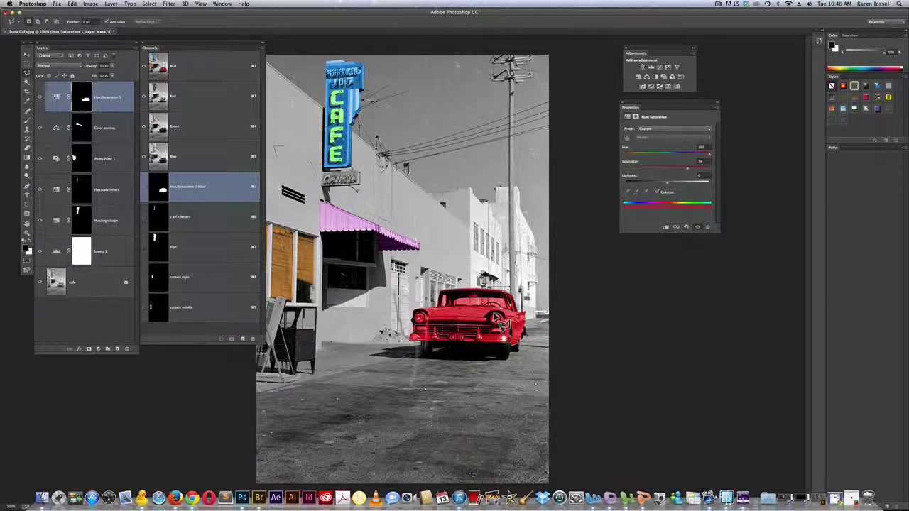
Load the car mask as a selection, deselect it, view the mask alone, and return to the RGB composite.
super+click(83, 103)
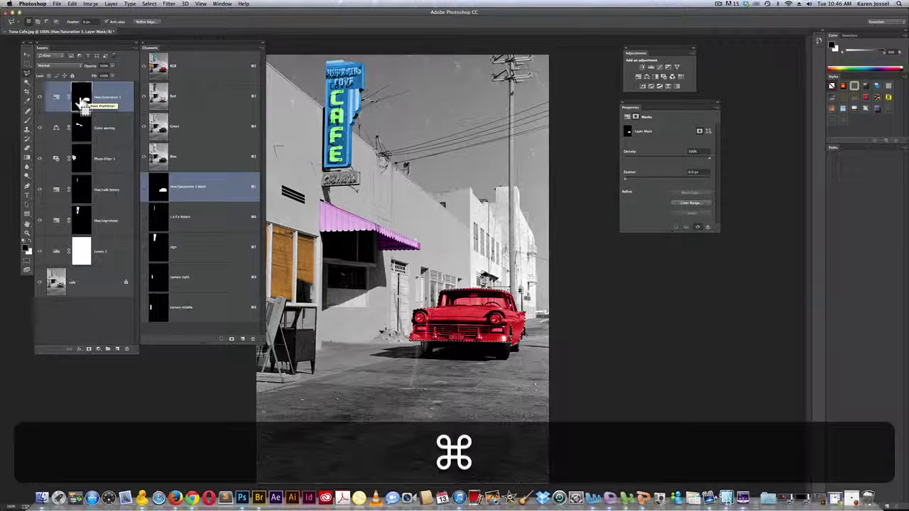
key(super+d)
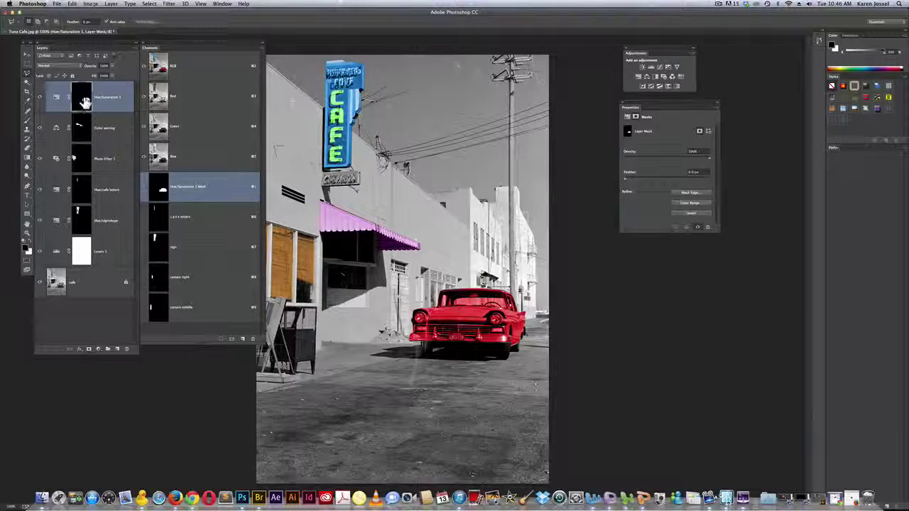
alt+click(84, 101)
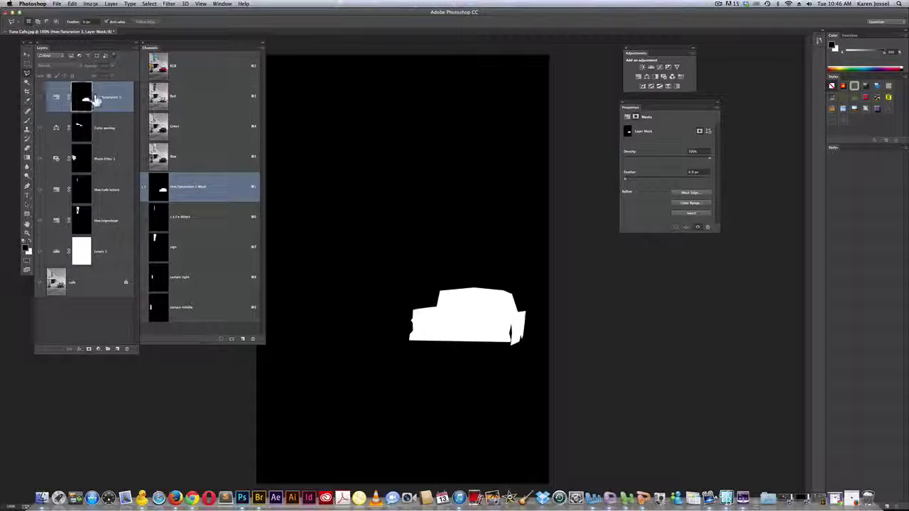
click(179, 67)
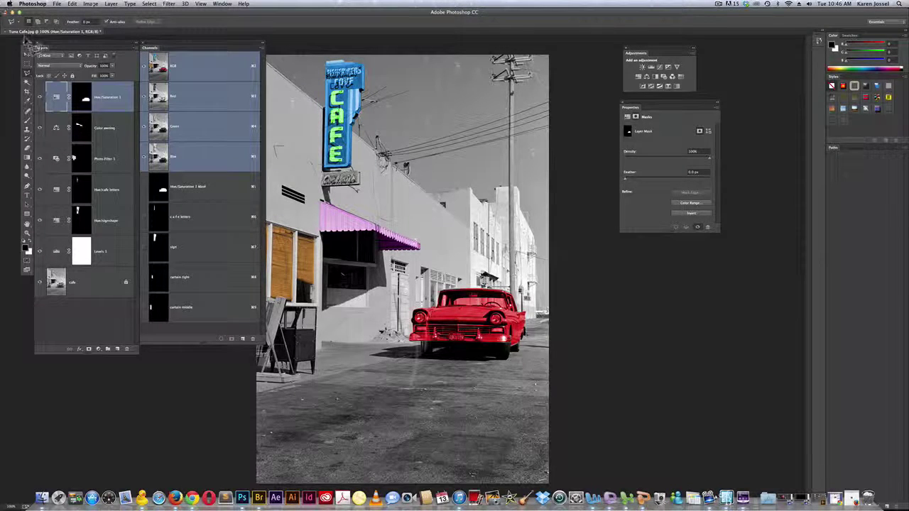
Draw a circular selection from the center outward around the car's headlight nearest the building with the Elliptical Marquee.
drag(27, 68, 57, 71)
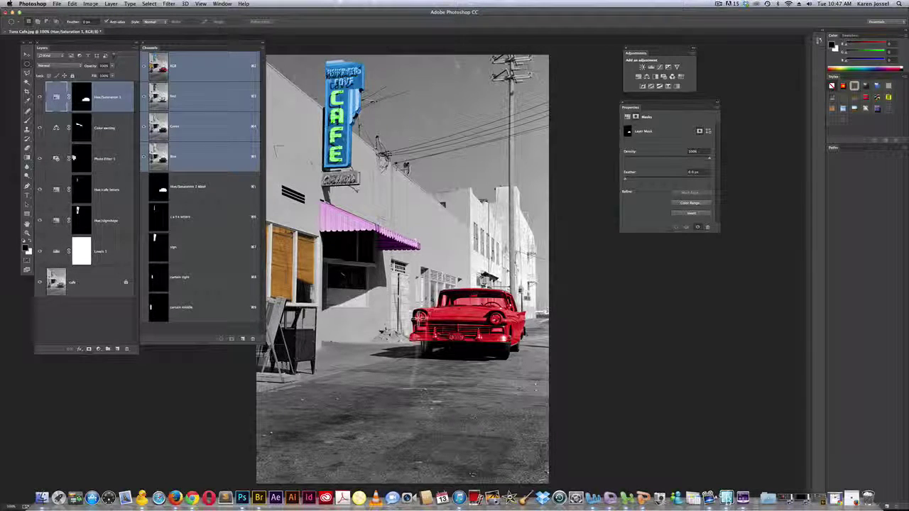
key(super+space)
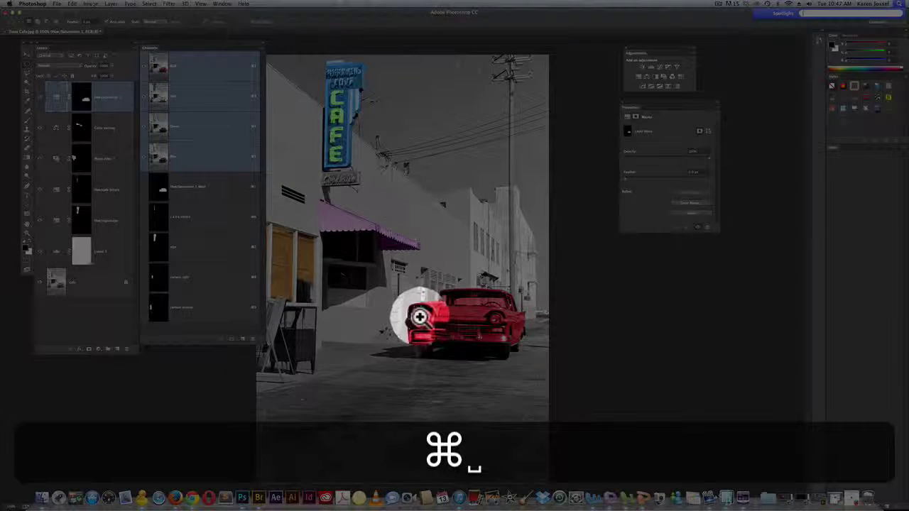
click(419, 316)
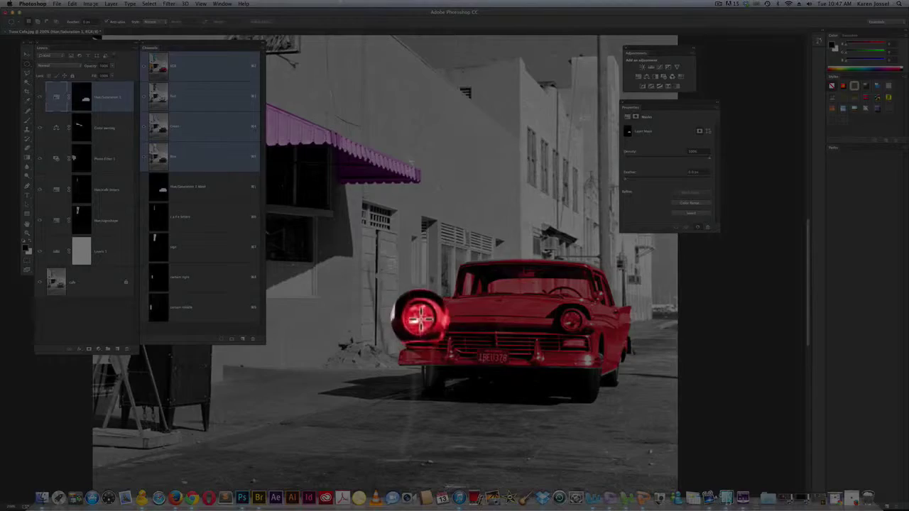
key(shift+alt)
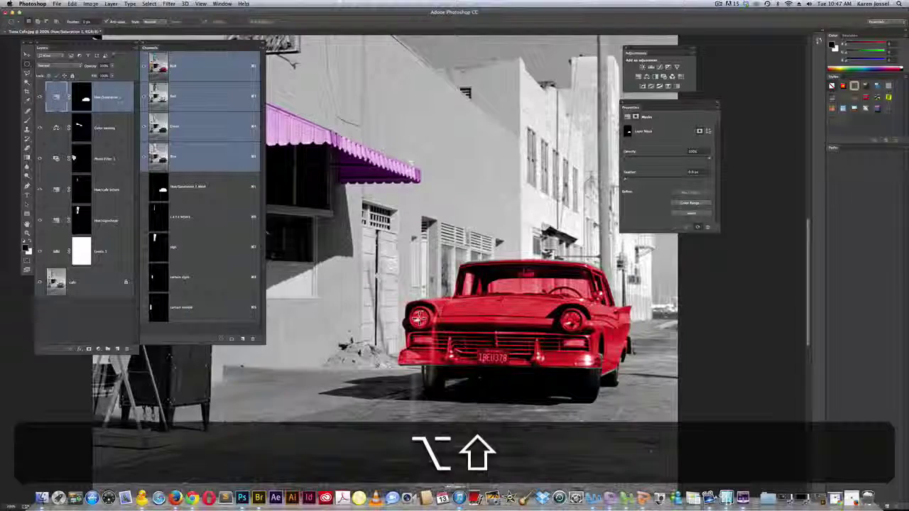
mouse_move(420, 317)
mouse_down()
mouse_move(430, 309)
mouse_move(419, 321)
mouse_up()
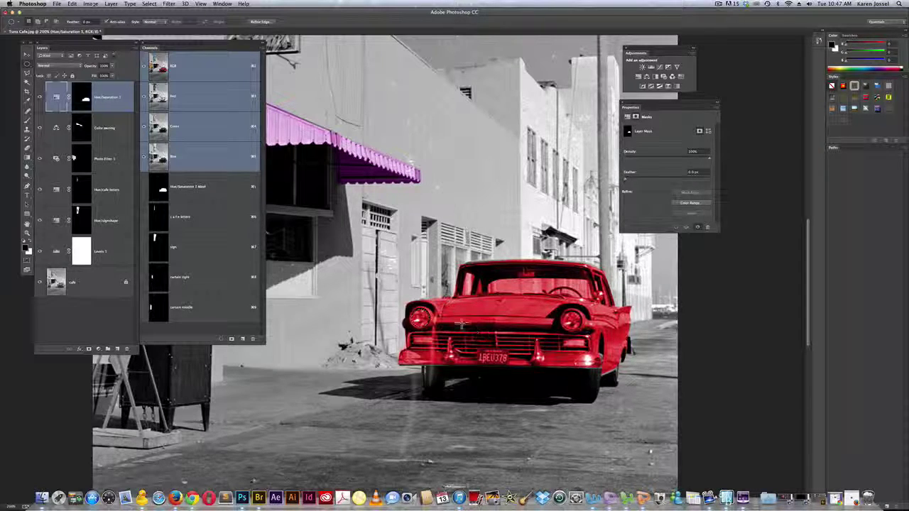
Save the headlight selection as a new channel named "right headlight".
click(152, 4)
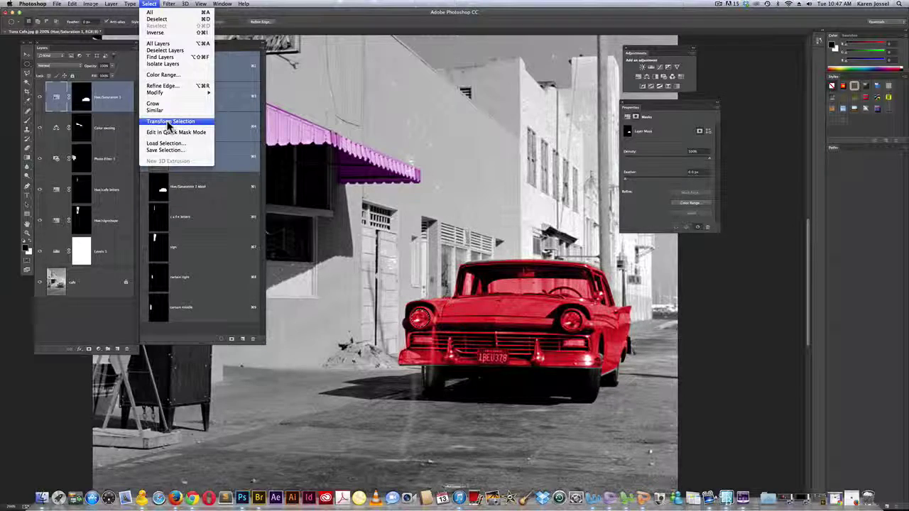
click(150, 3)
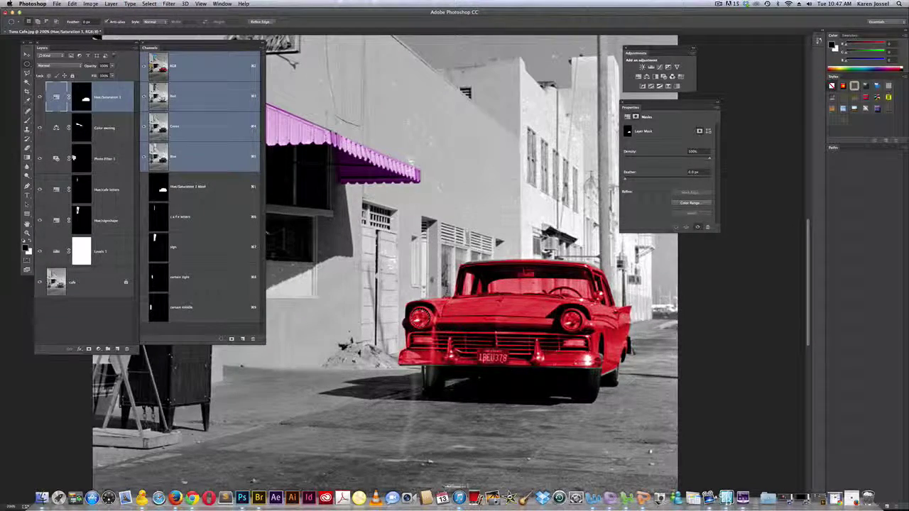
click(149, 3)
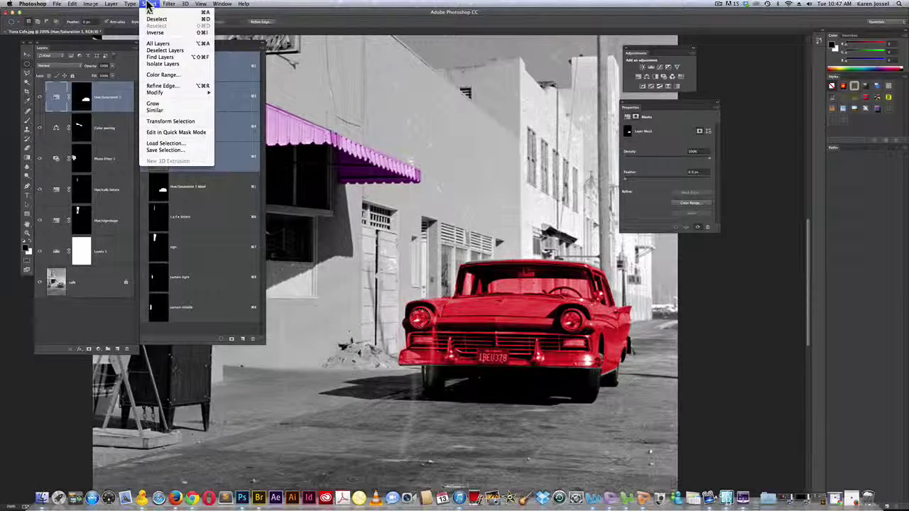
click(164, 150)
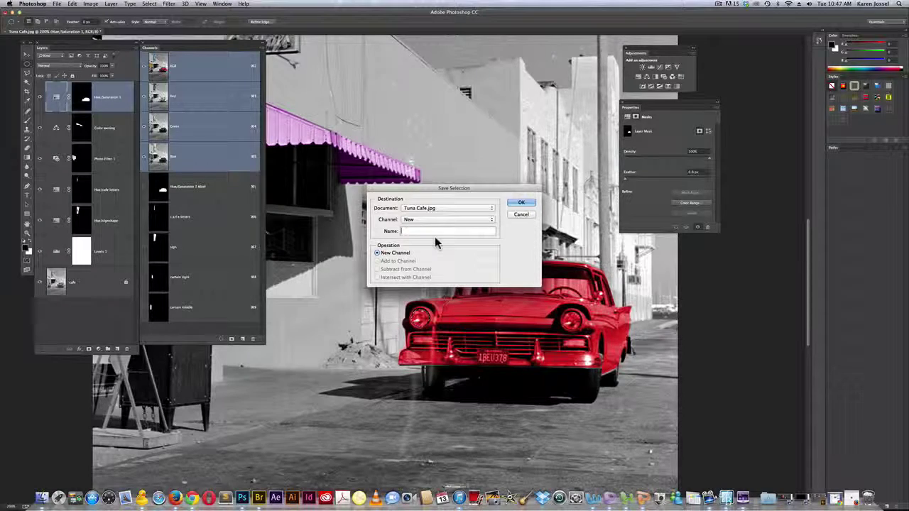
text(right )
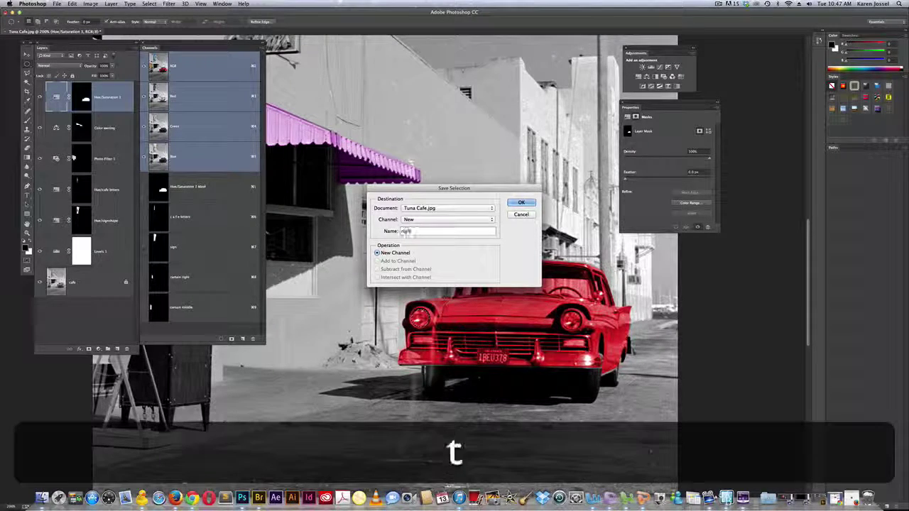
text(headlight)
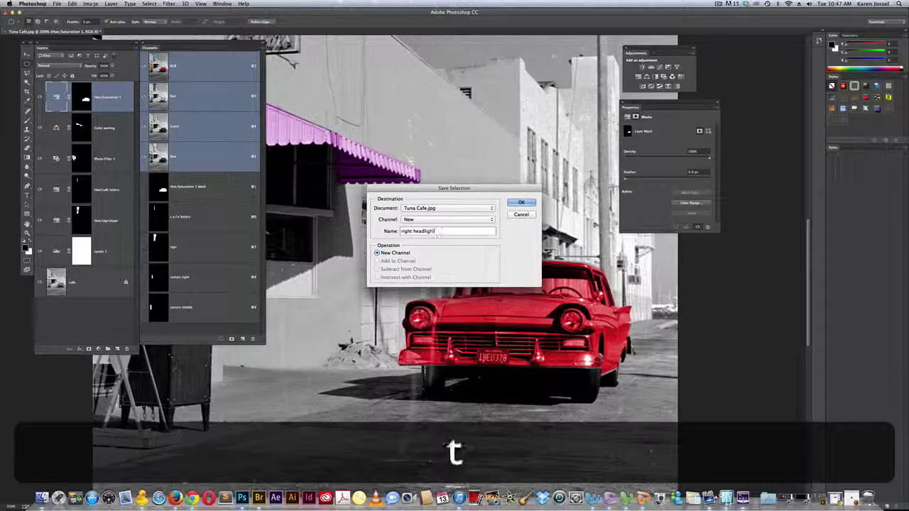
key(Return)
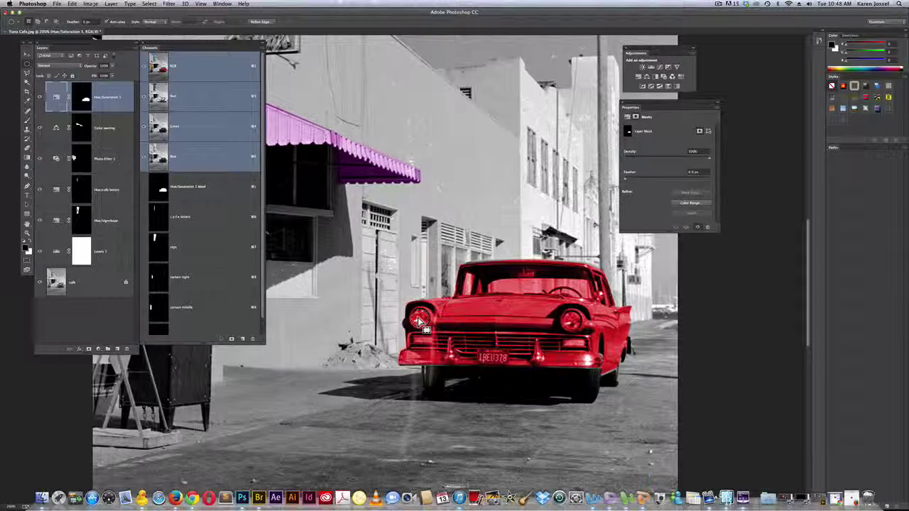
Draw a circular selection around the car's other headlight, on the side away from the building, and nudge it into place.
key(shift)
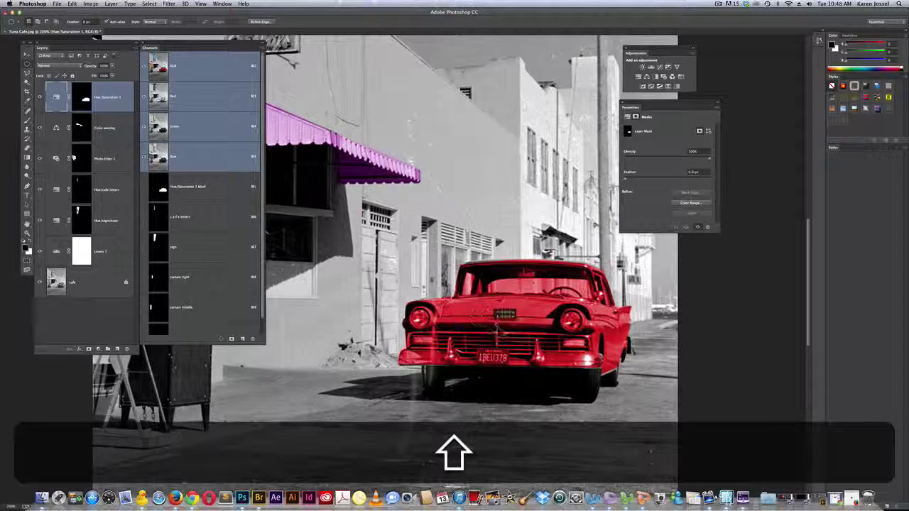
drag(582, 306, 571, 339)
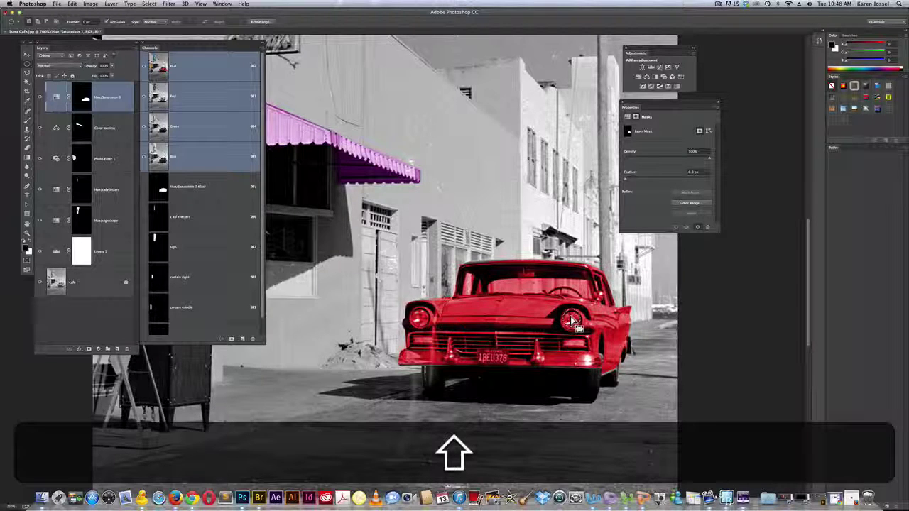
key(shift+Down)
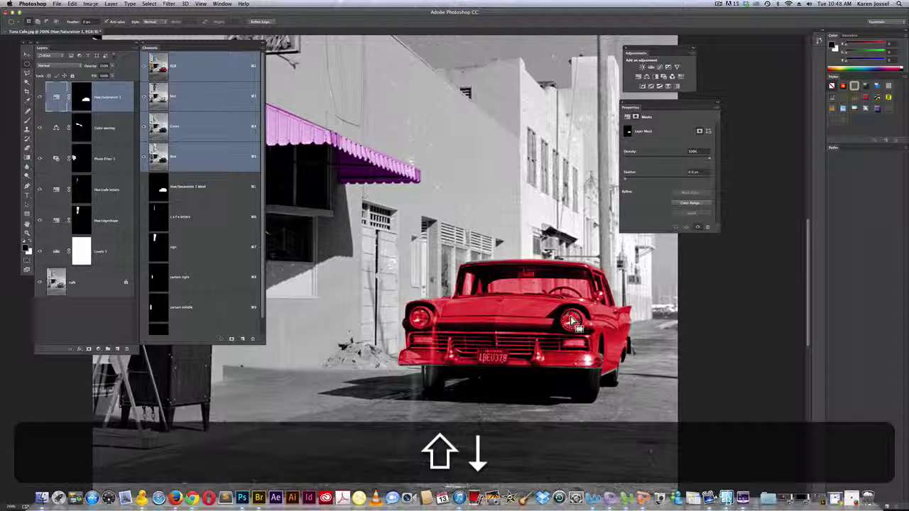
key(shift+Right)
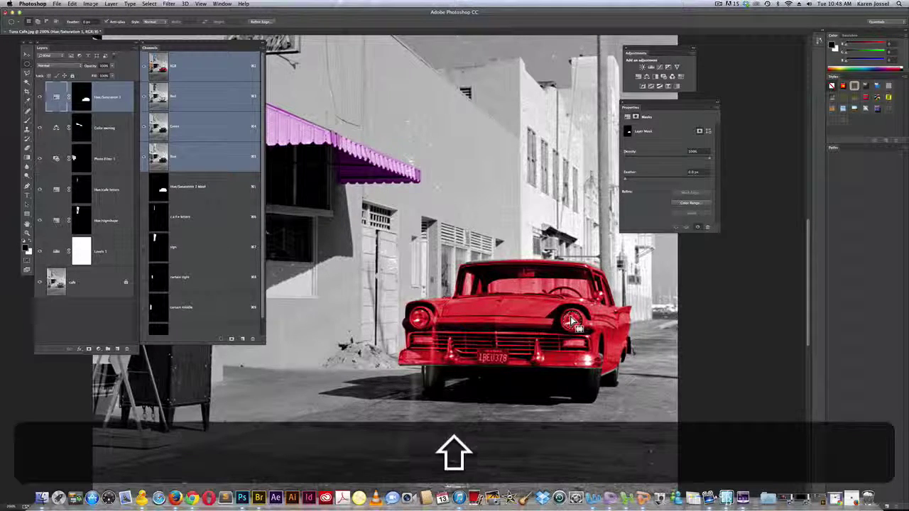
key(shift+Left)
Load the saved "right headlight" channel with Add to Selection so both headlights are selected.
click(150, 3)
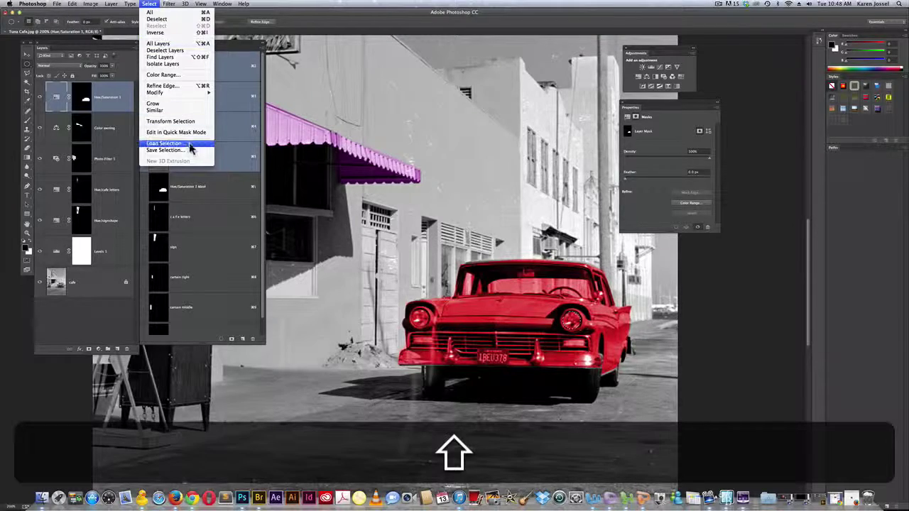
click(165, 150)
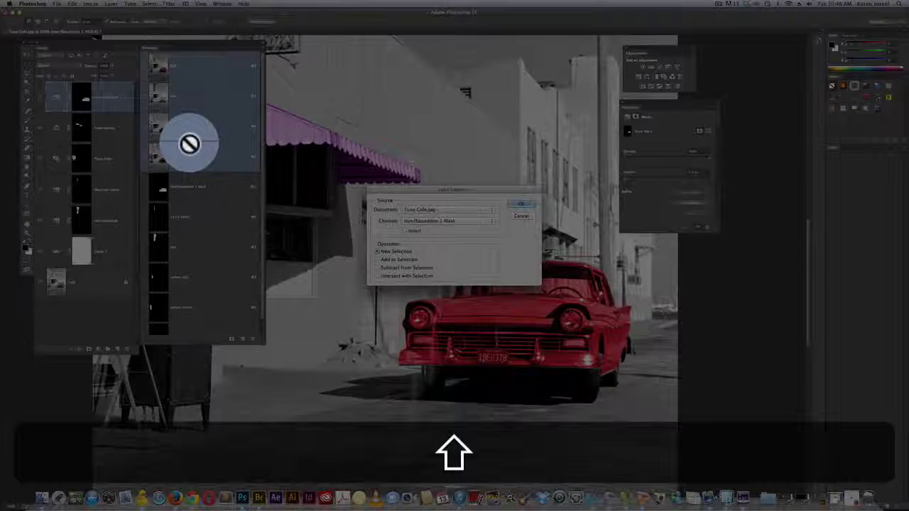
click(377, 260)
click(462, 220)
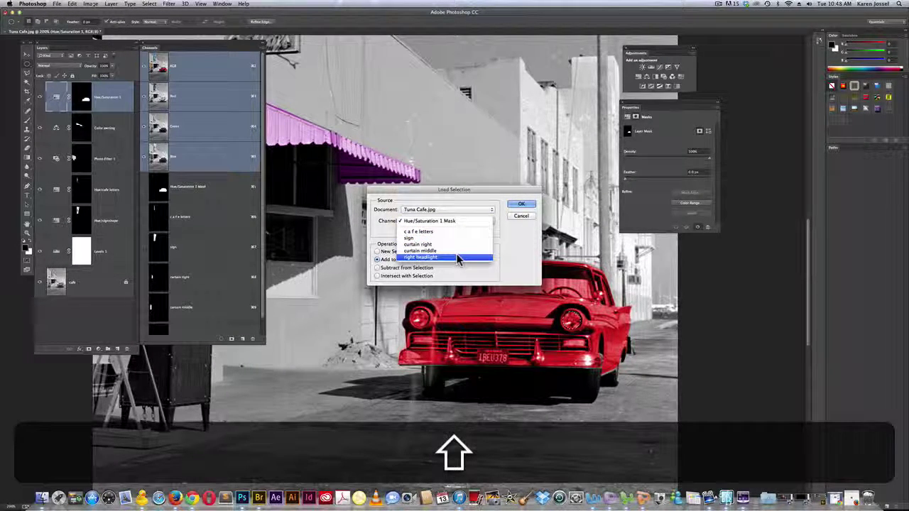
click(458, 259)
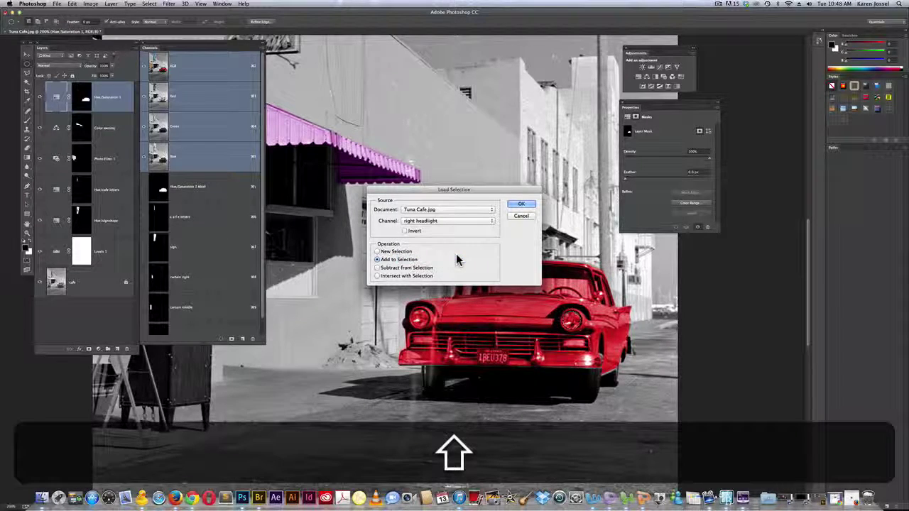
click(521, 205)
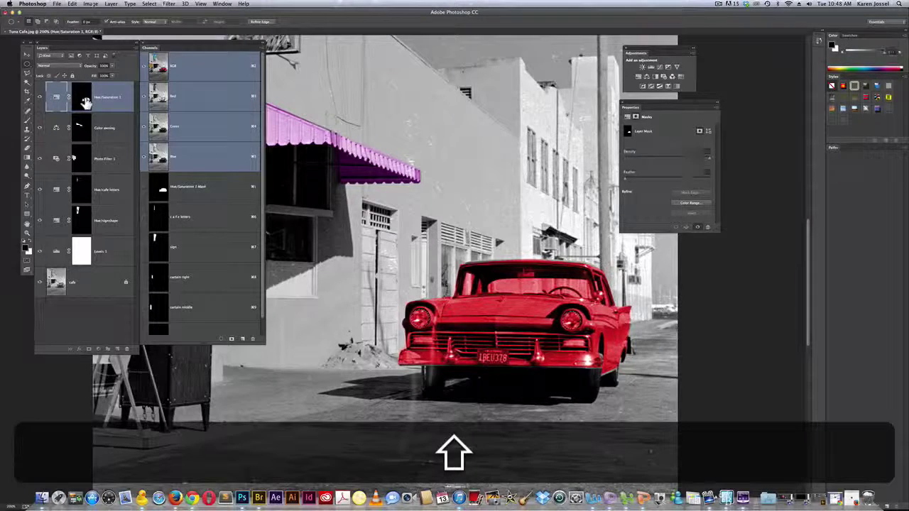
Fill both selected headlights with black at 100% opacity on the car's layer mask, viewed alone, and return to the color image.
click(83, 99)
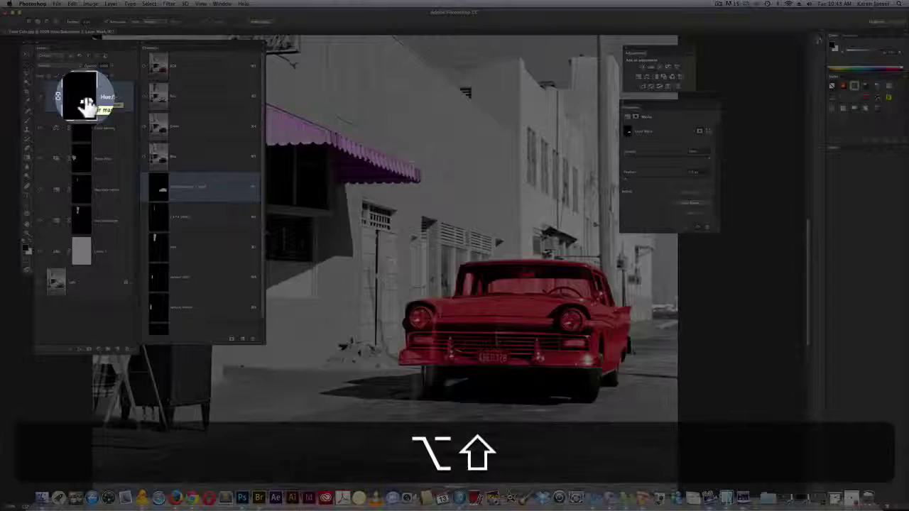
alt+shift+click(84, 101)
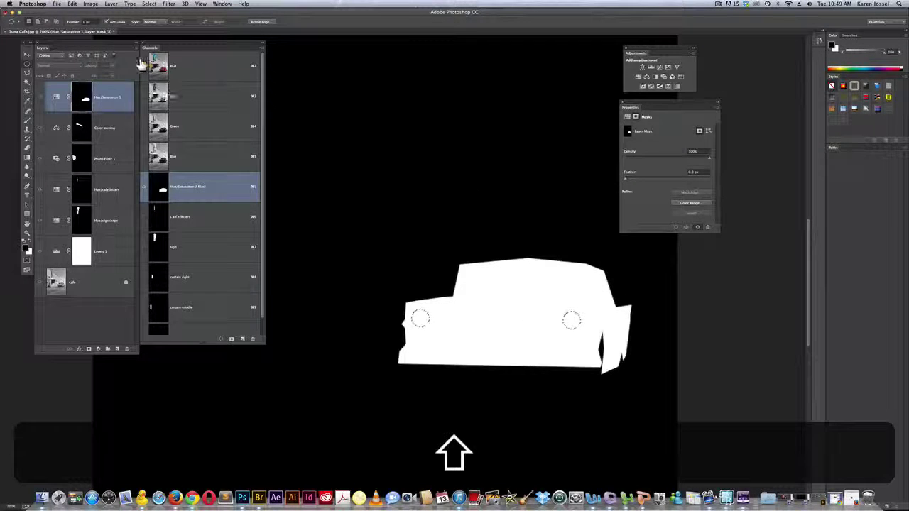
click(72, 4)
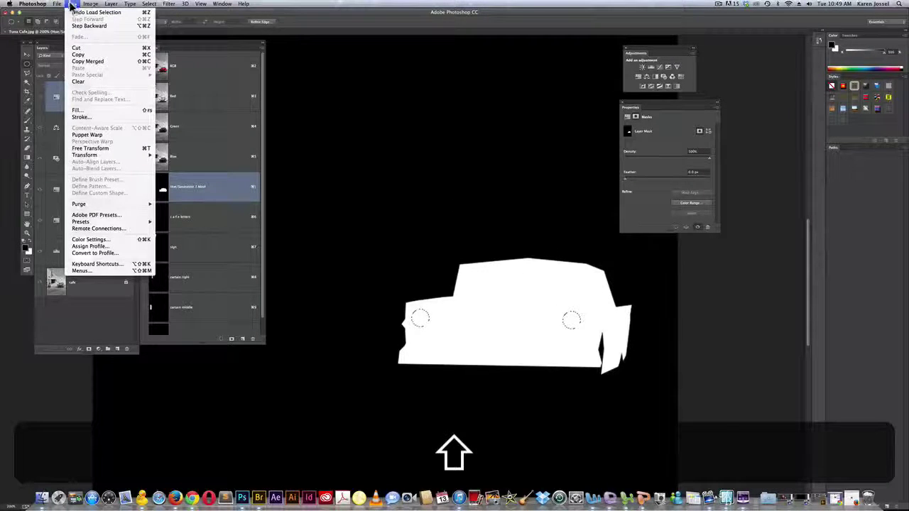
click(93, 112)
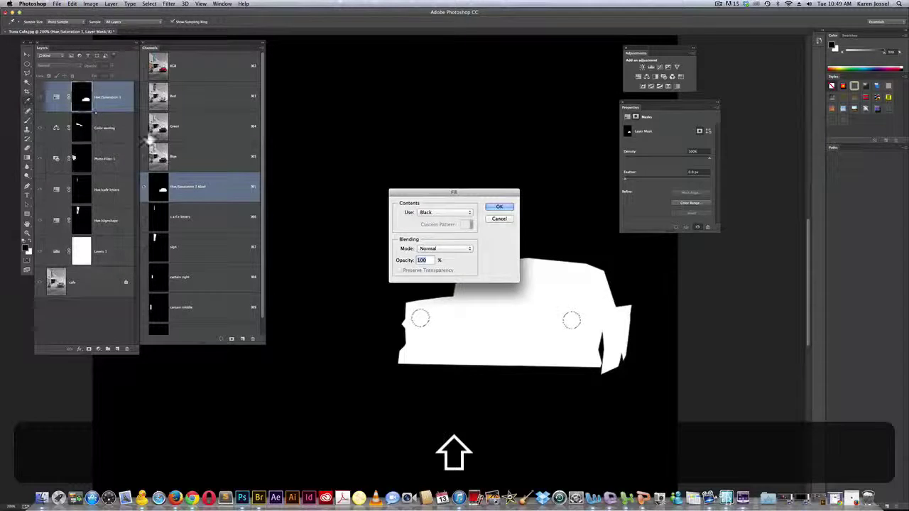
click(499, 207)
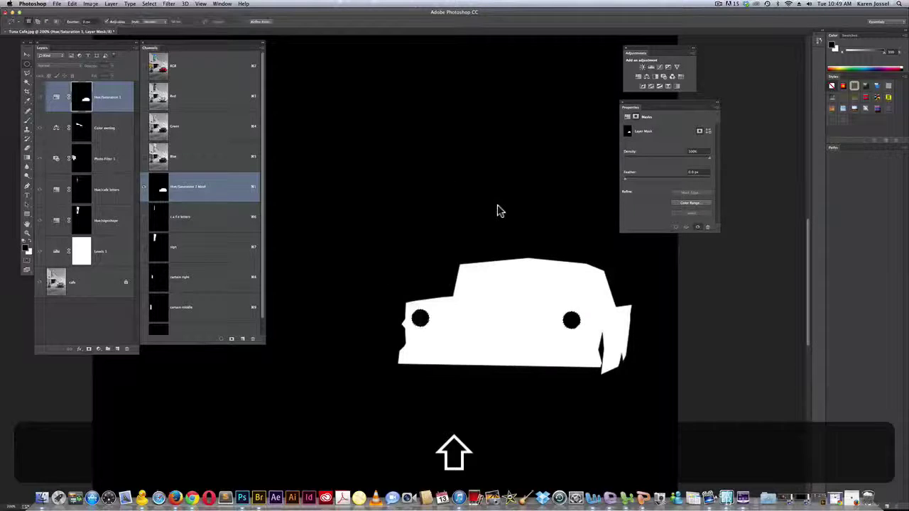
click(56, 98)
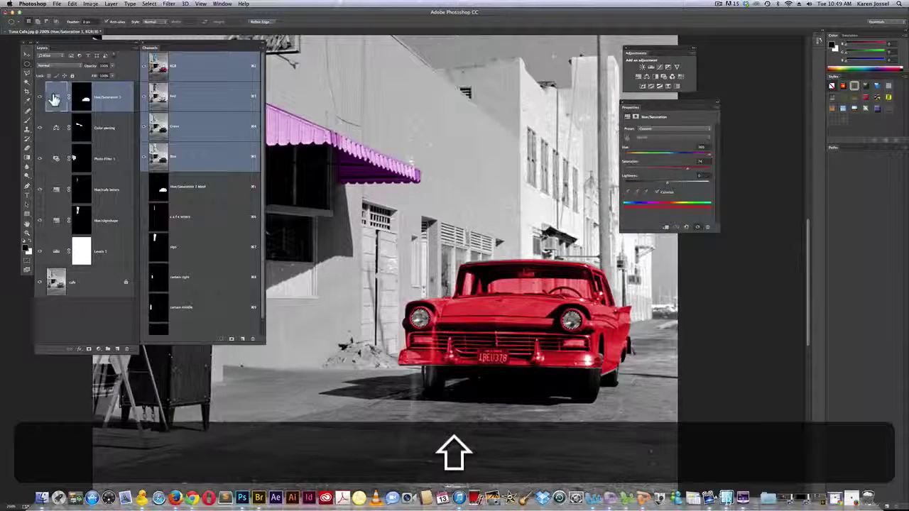
drag(55, 97, 84, 98)
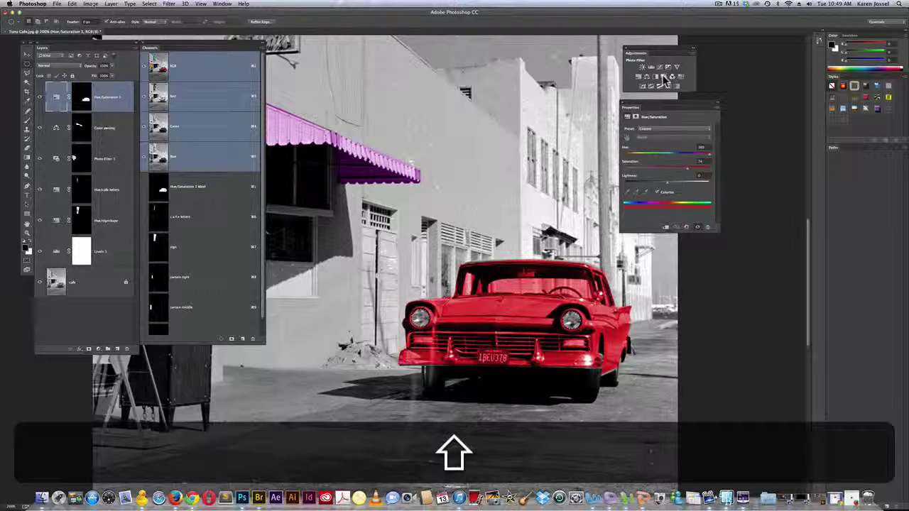
Add a Photo Filter adjustment layer for the selected headlights using the Yellow filter, with the density raised to the maximum.
click(661, 77)
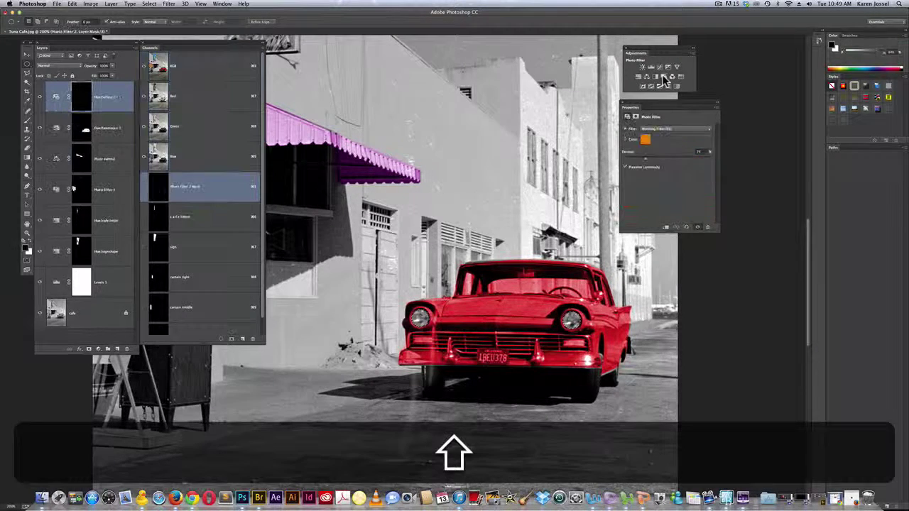
click(652, 130)
click(652, 130)
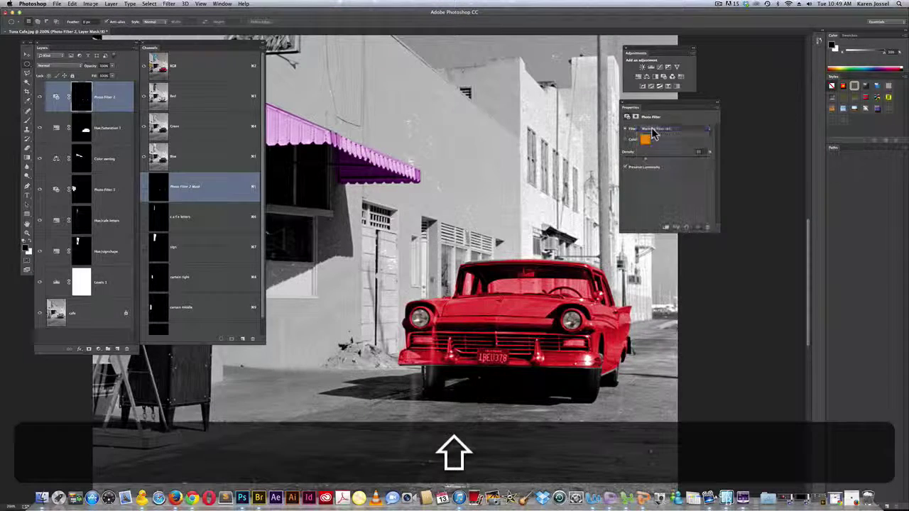
click(653, 129)
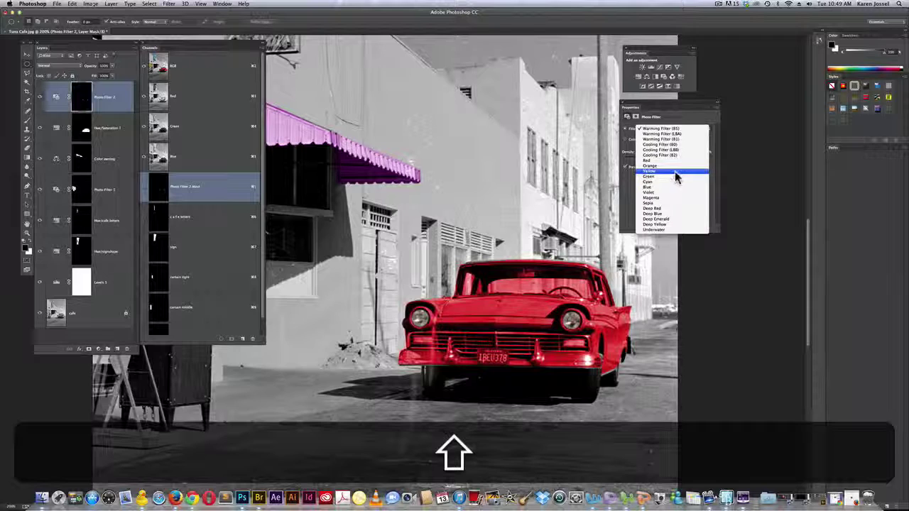
click(675, 173)
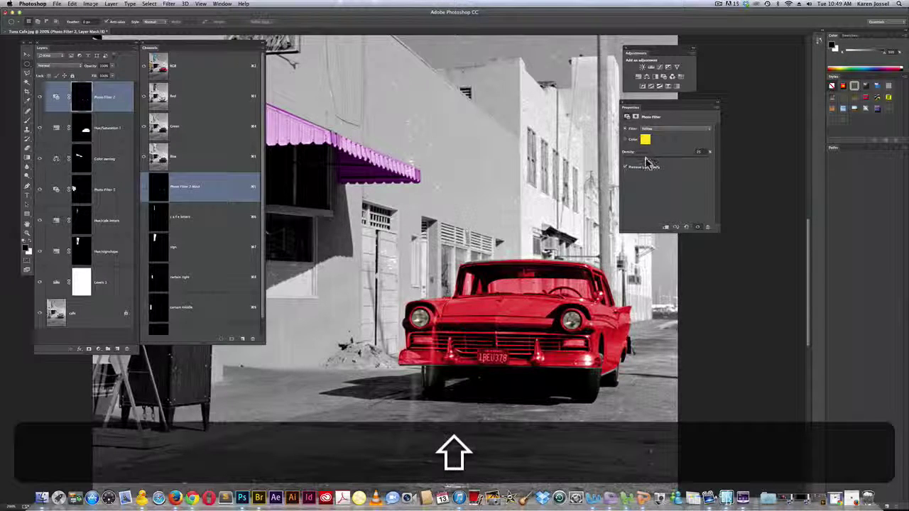
drag(646, 164, 745, 162)
Outline the windshield area nearest the building with the Polygonal Lasso and fill it with black on the car's Hue/Saturation mask.
click(82, 129)
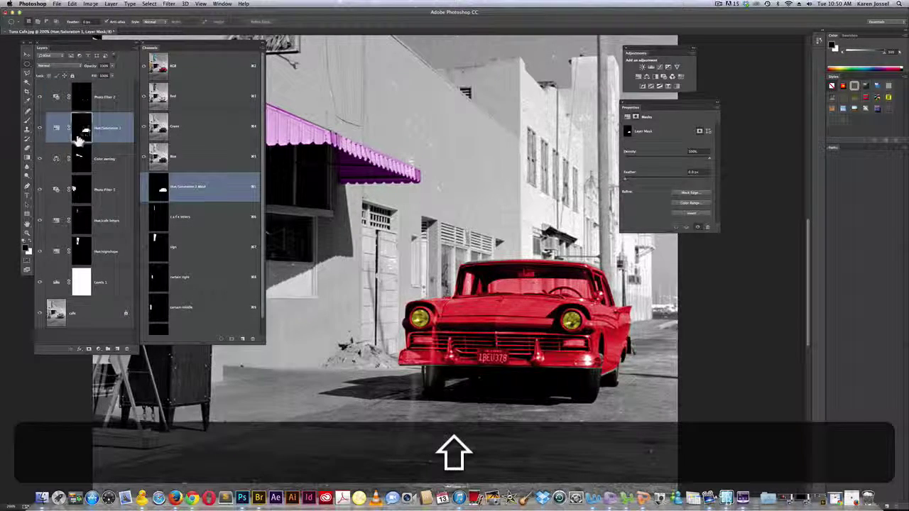
click(27, 73)
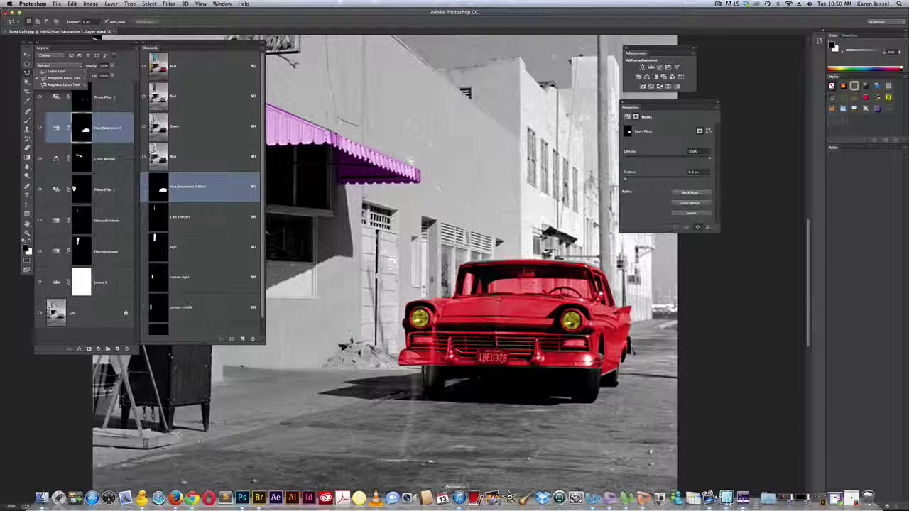
click(472, 305)
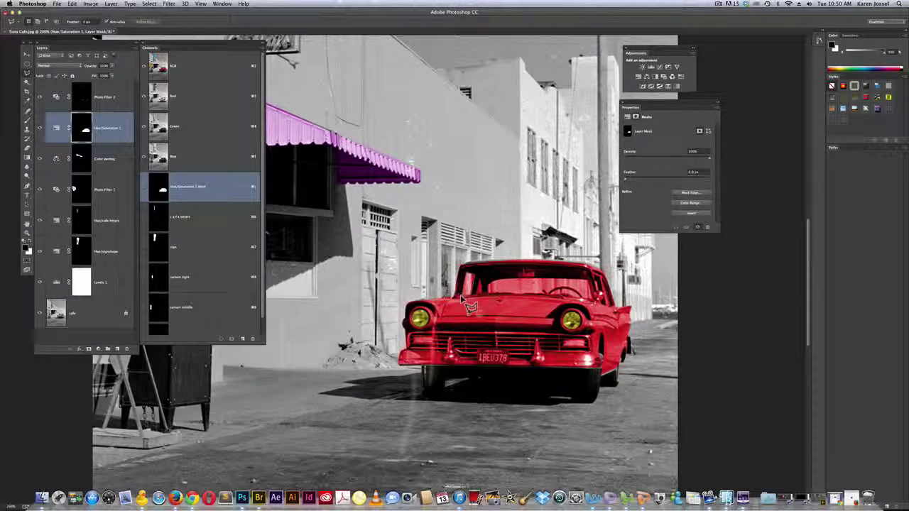
click(459, 296)
scroll(213, 248, up, 3)
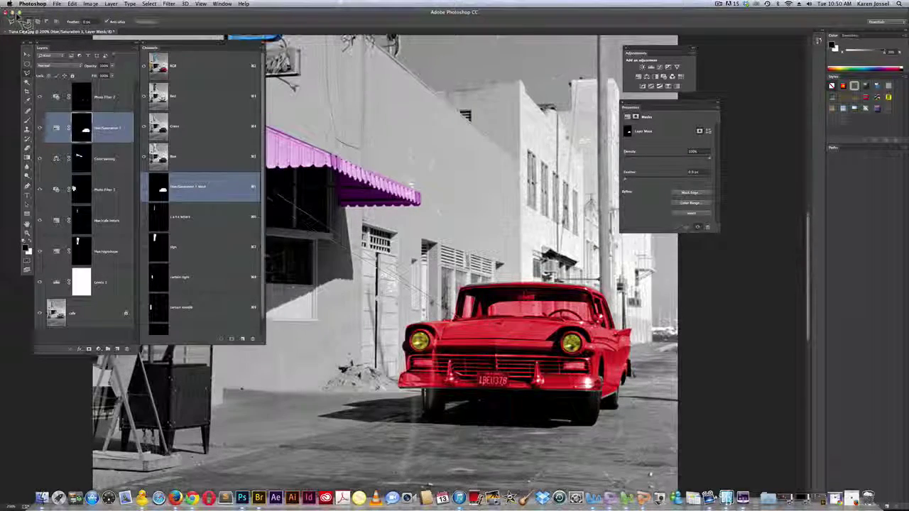
click(467, 344)
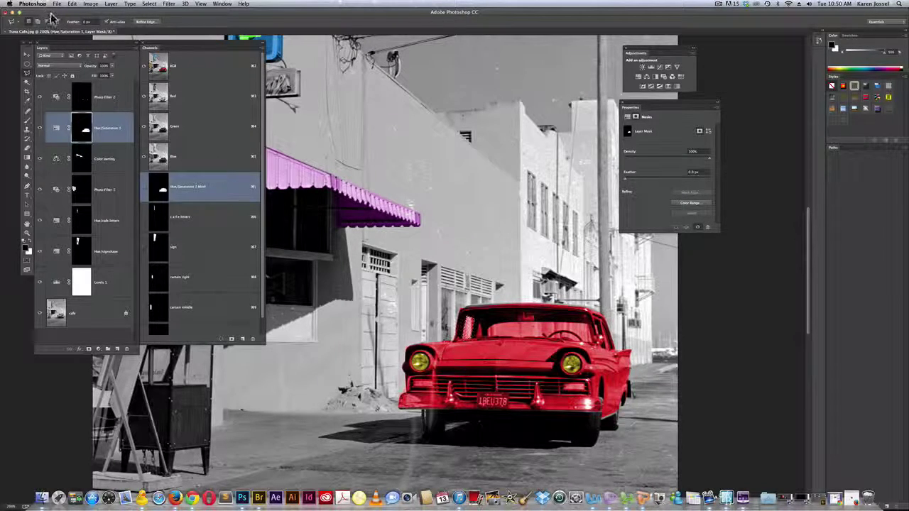
click(72, 3)
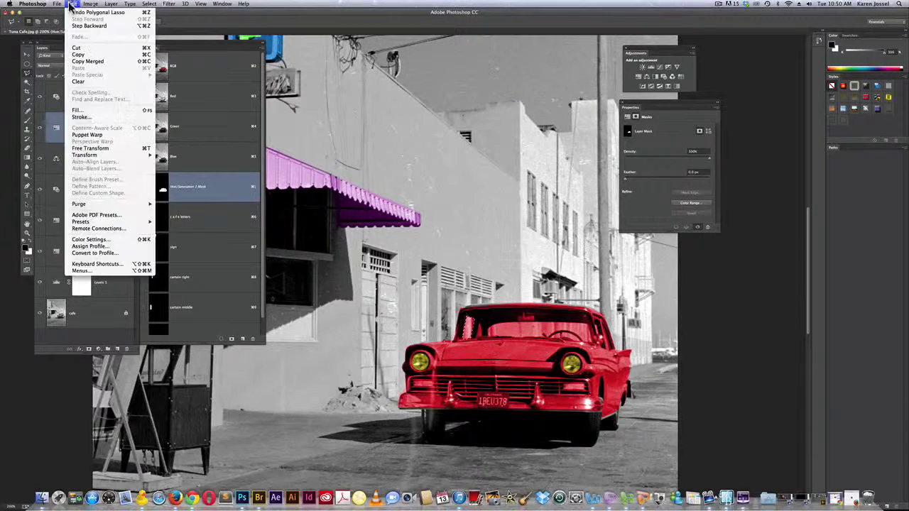
click(78, 110)
click(500, 208)
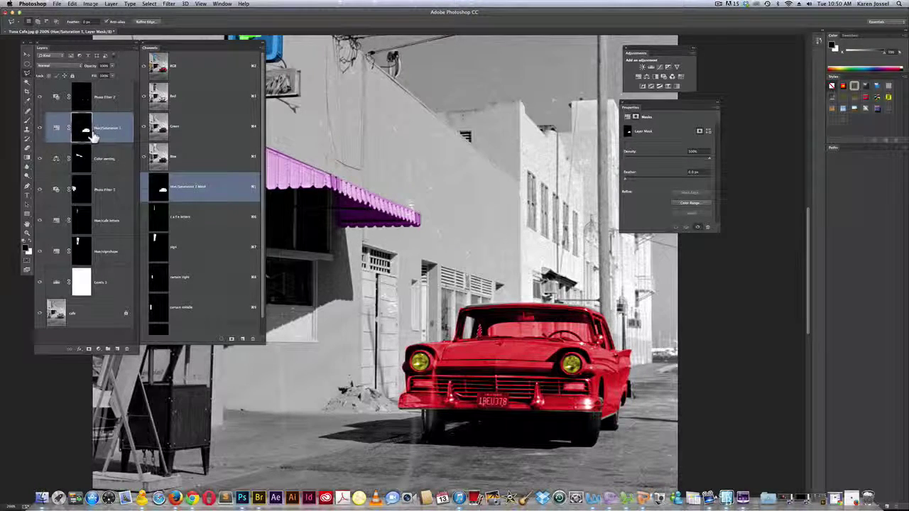
Fill the outlined small glass area on the building side of the windshield with black at 100% opacity on the car's Hue/Saturation mask.
click(90, 5)
mouse_move(70, 3)
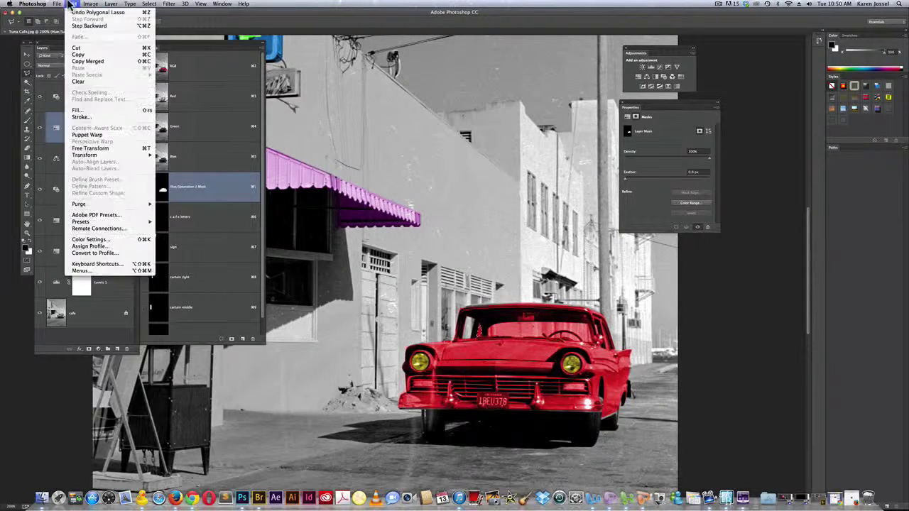
click(94, 111)
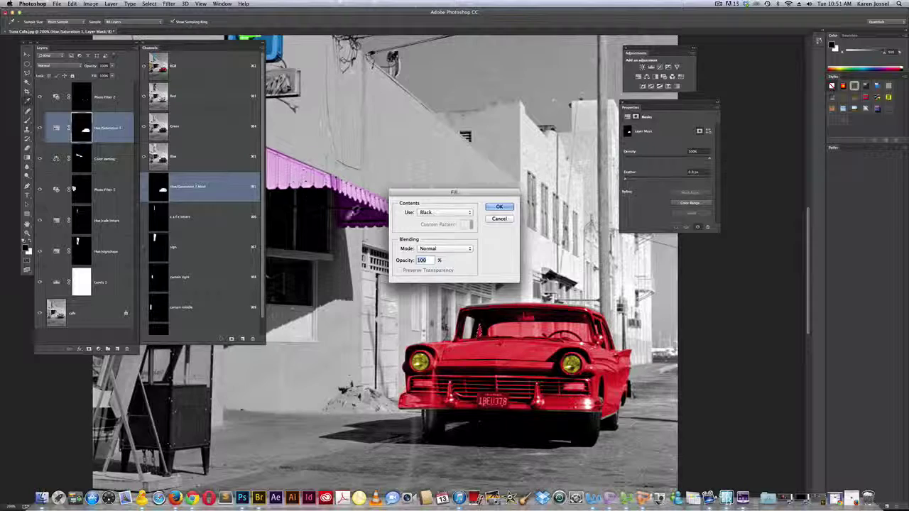
click(499, 207)
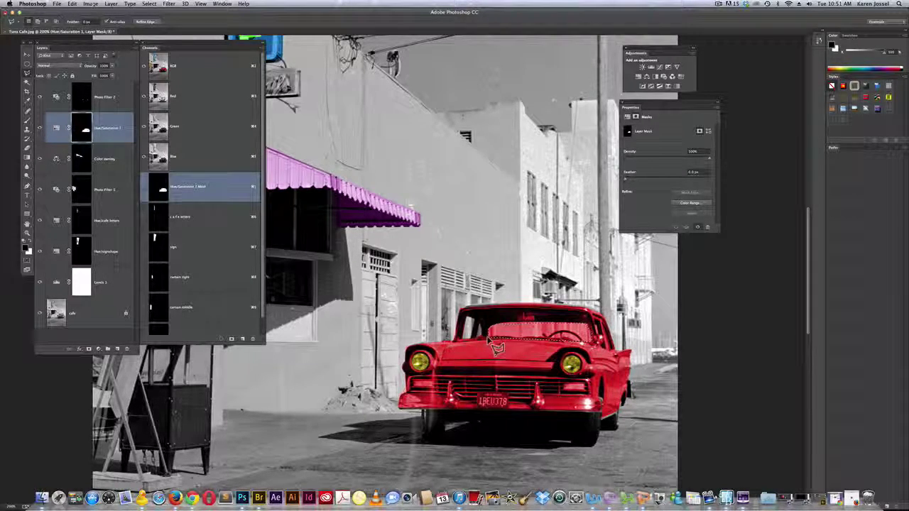
Outline the large windshield pane above the hood, fill it with black at 100% opacity on the car's mask, and deselect it.
click(90, 4)
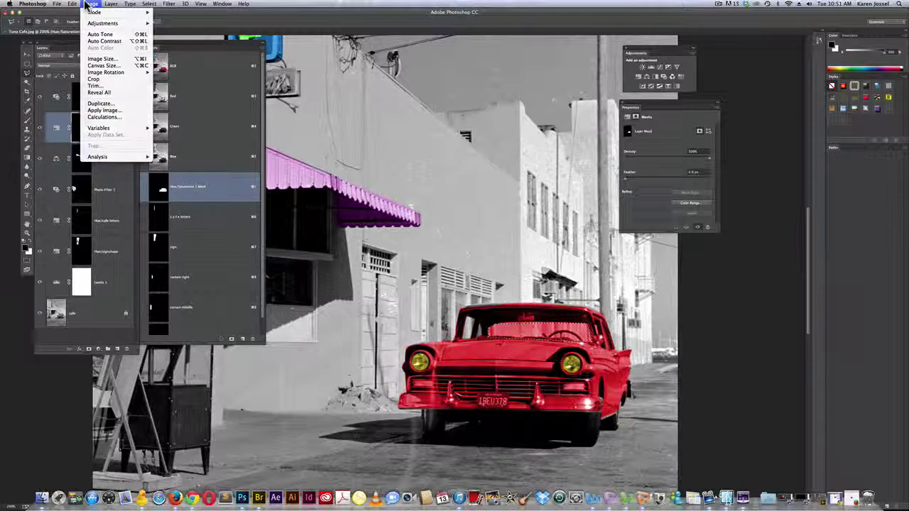
mouse_move(72, 5)
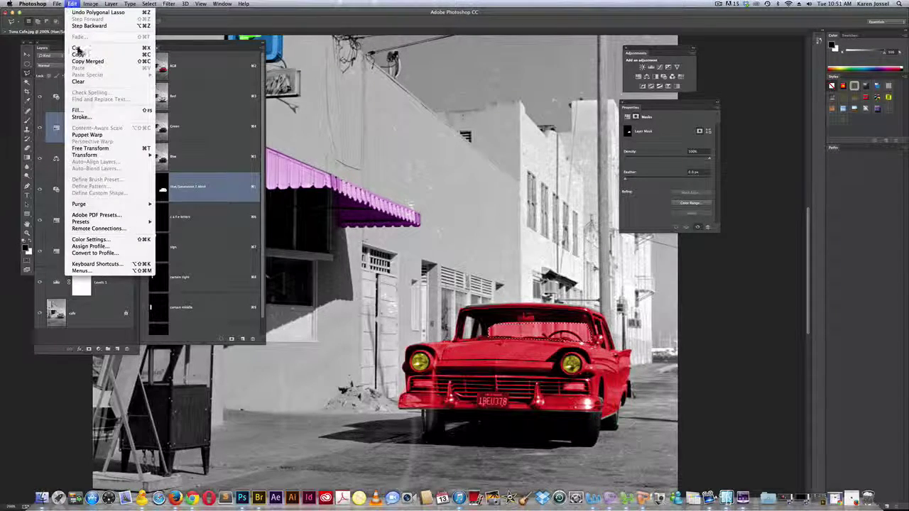
click(88, 117)
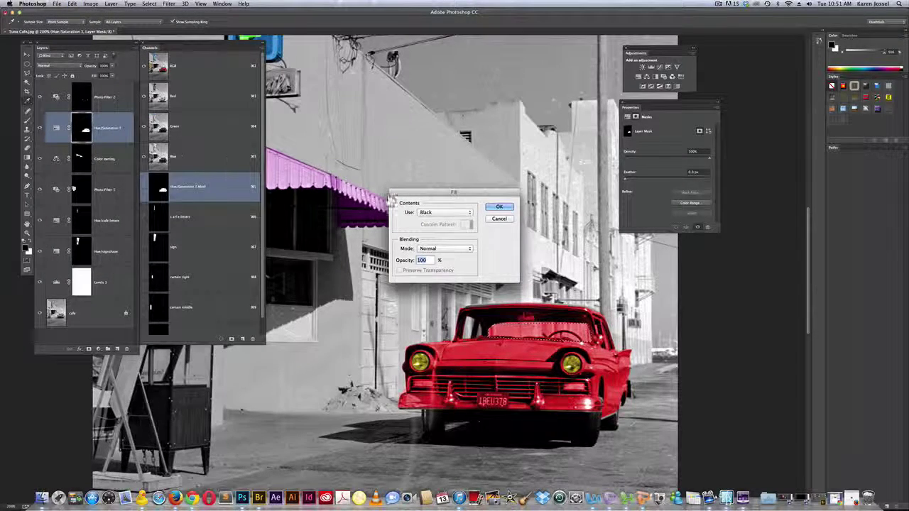
click(499, 208)
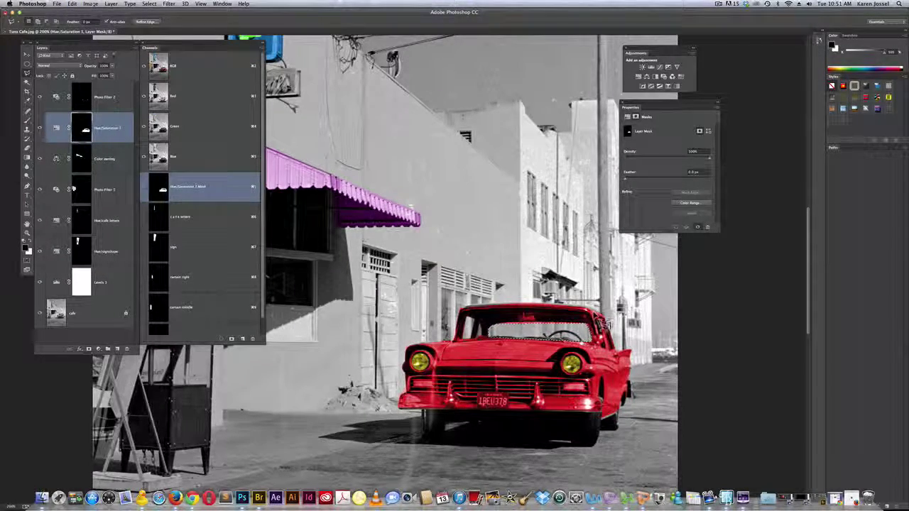
key(ctrl+d)
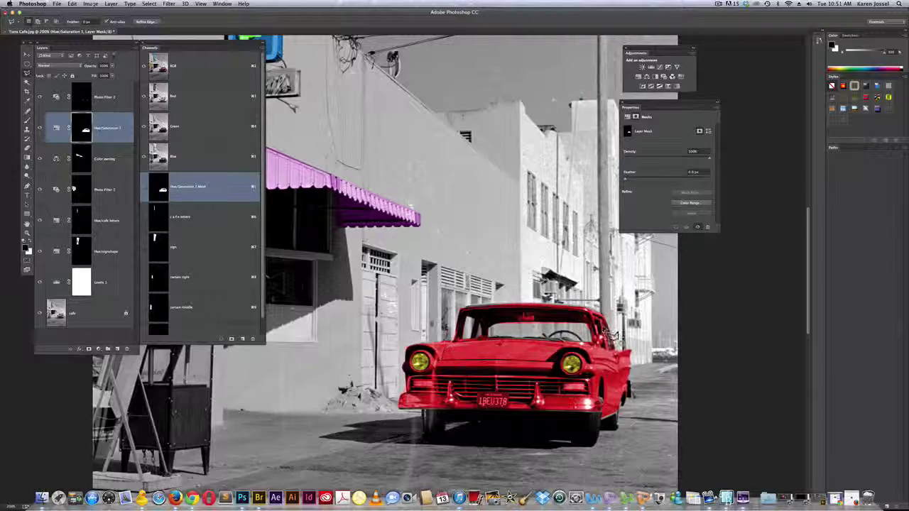
Outline the side window on the car's street side with the Polygonal Lasso and fill it with black on the car's mask.
click(90, 3)
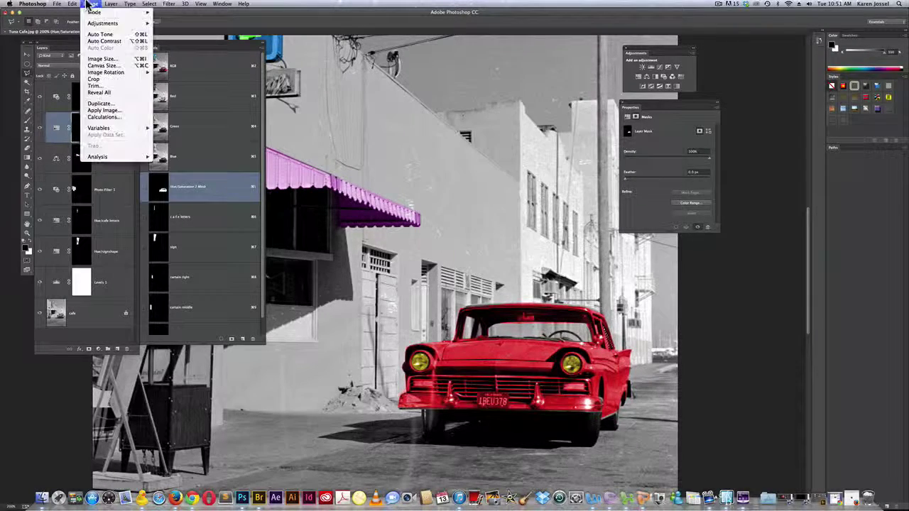
mouse_move(72, 3)
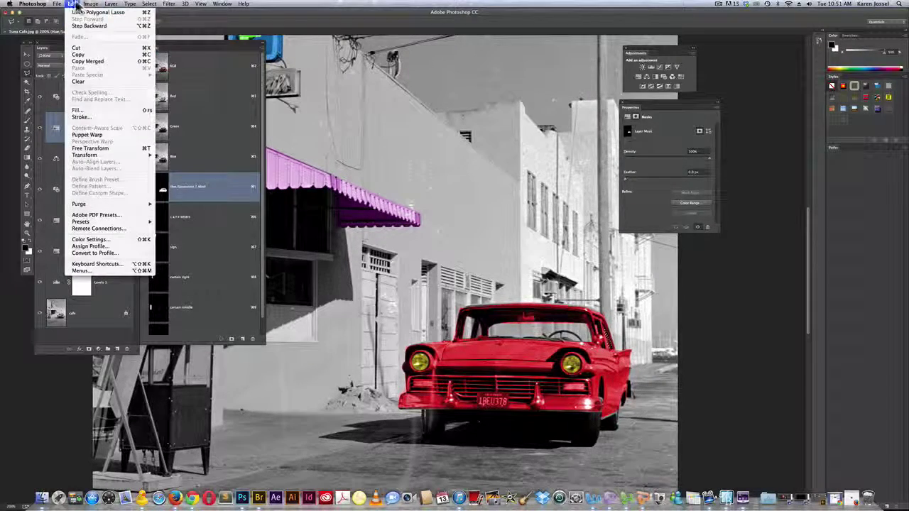
click(97, 111)
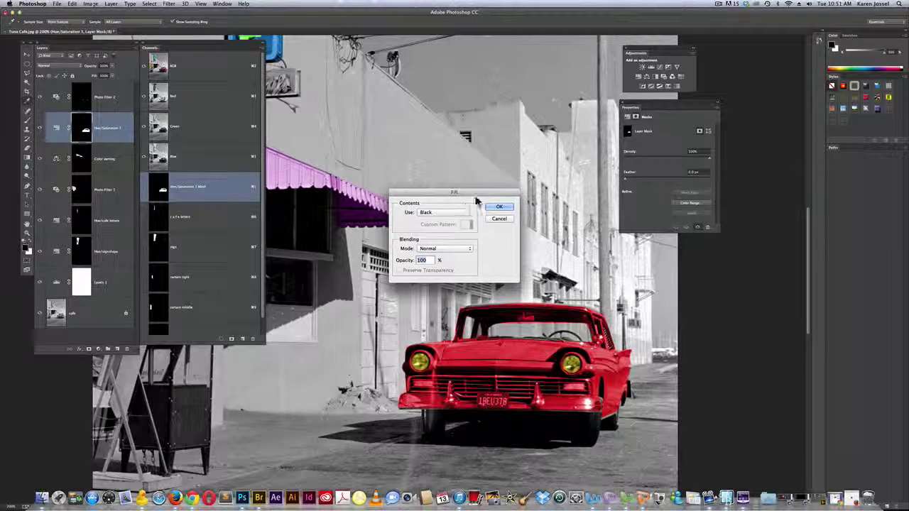
click(499, 209)
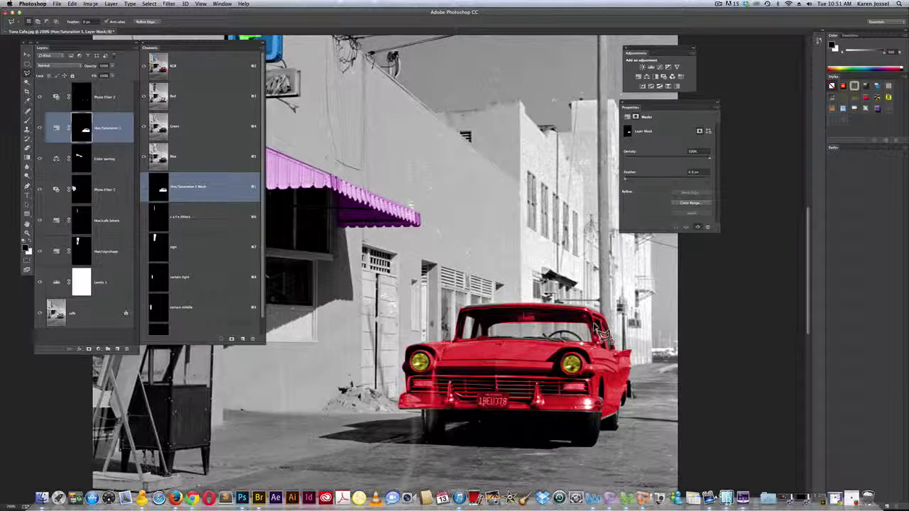
Outline the narrow glass area beside the street-side windshield pillar, fill it with black on the car's mask, and deselect it.
click(72, 4)
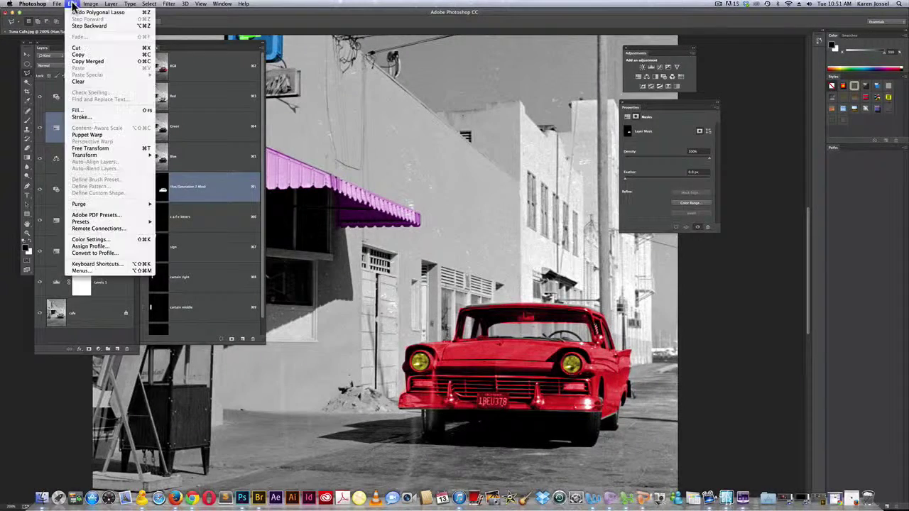
click(100, 111)
click(504, 206)
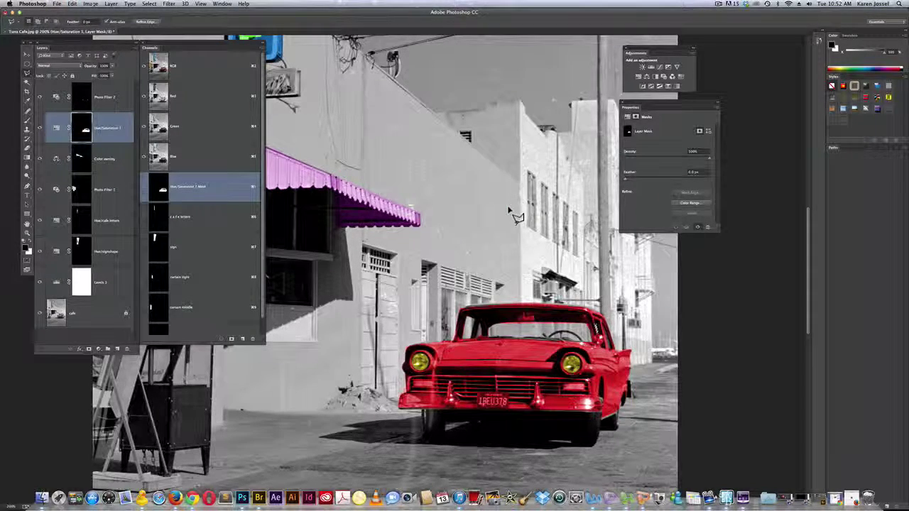
drag(625, 319, 599, 340)
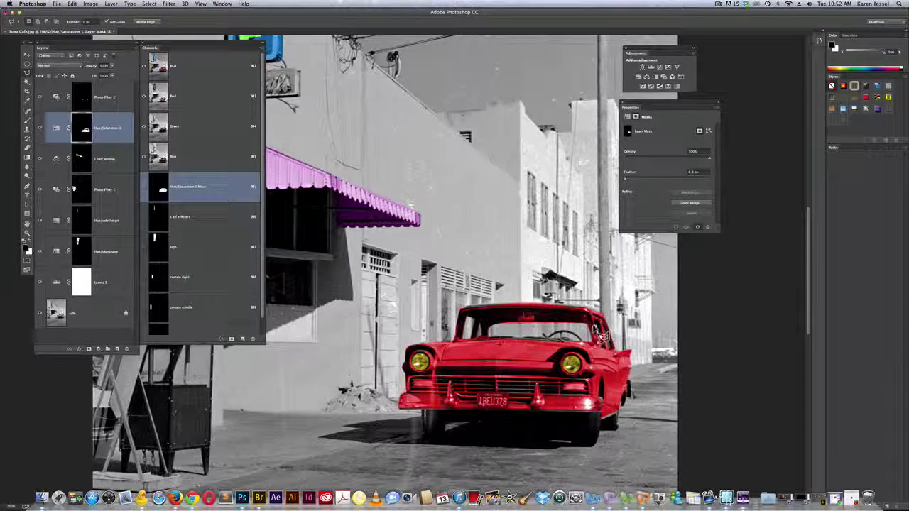
key(super)
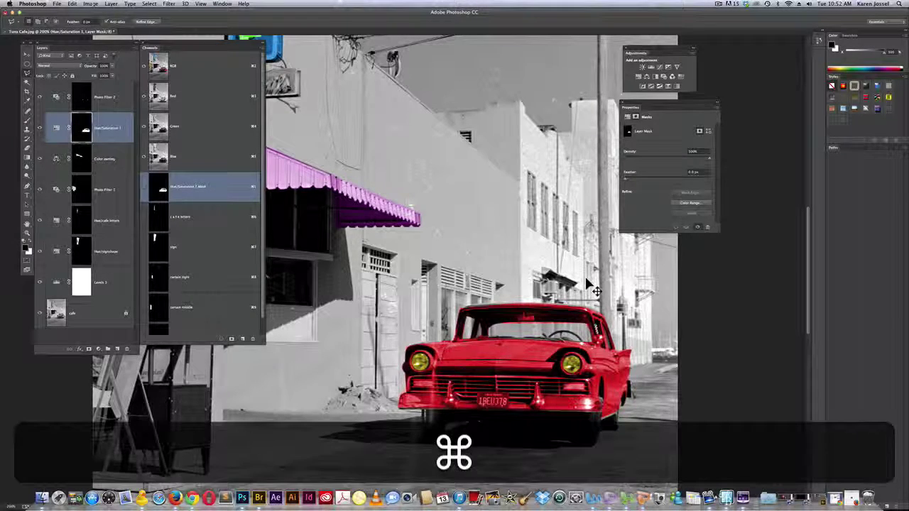
key(super+d)
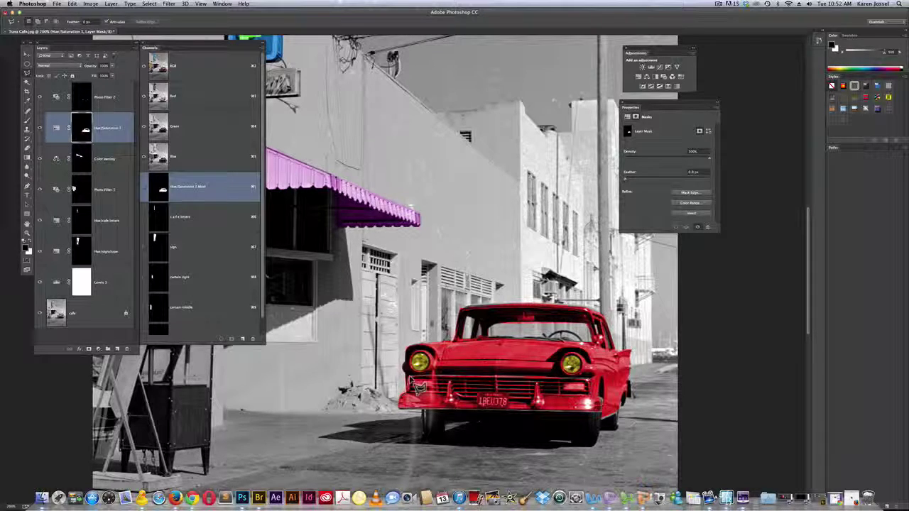
Outline the front grille and bumper with the Polygonal Lasso and fill them with black at 100% opacity on the car's mask.
click(412, 392)
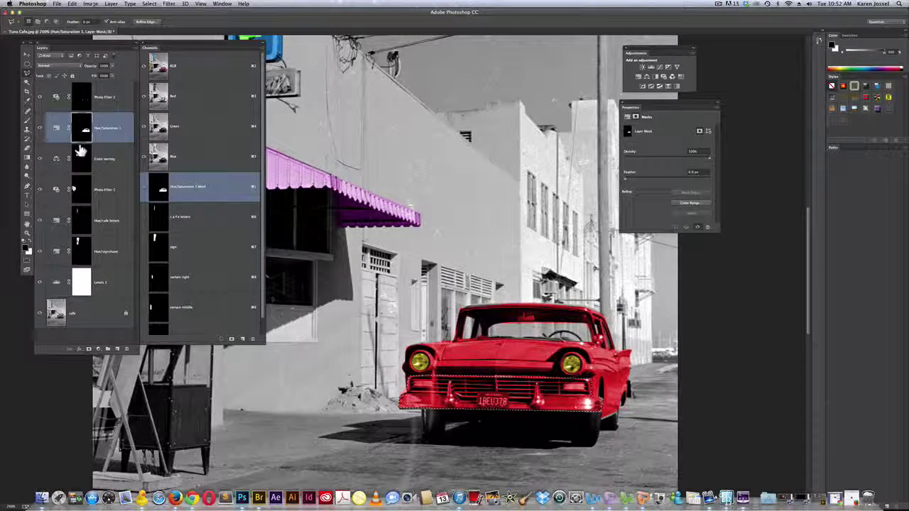
click(72, 4)
click(85, 108)
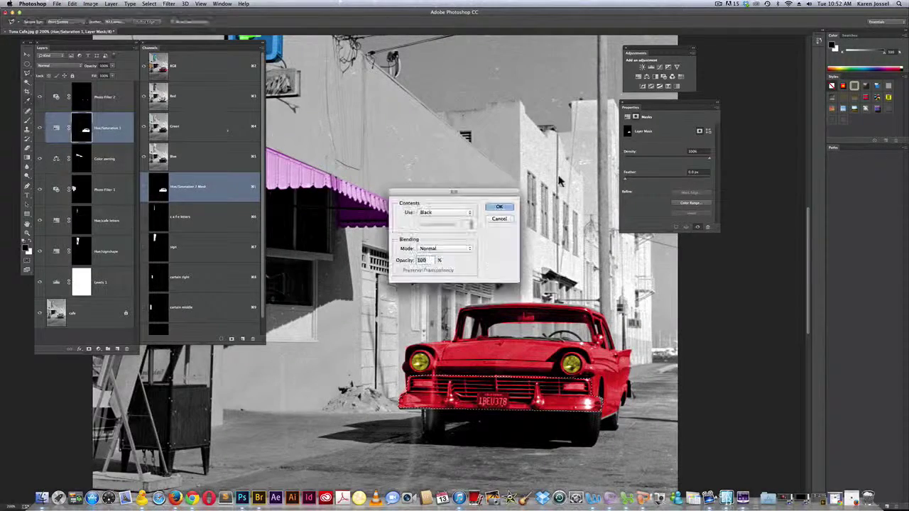
click(499, 207)
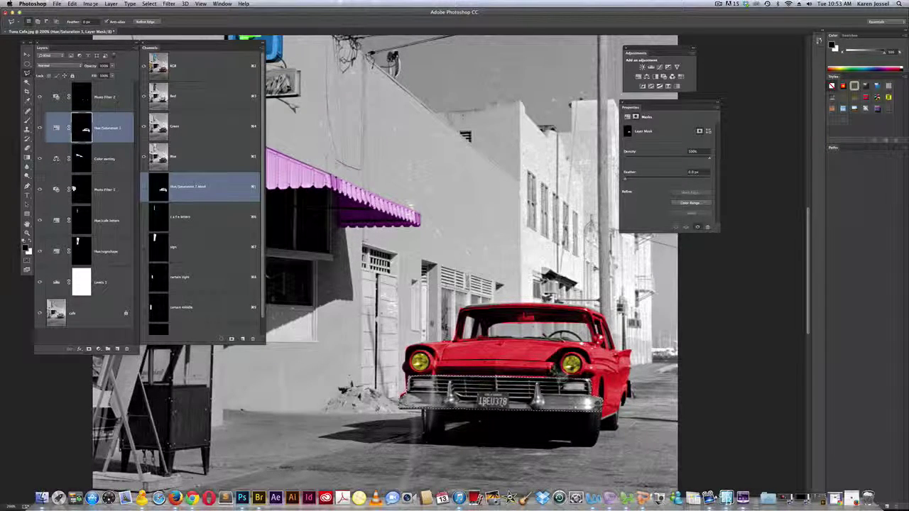
Add a Levels adjustment layer for the selected grille and bumper, raising the black input and lowering the white input to 164 for stronger contrast.
click(653, 67)
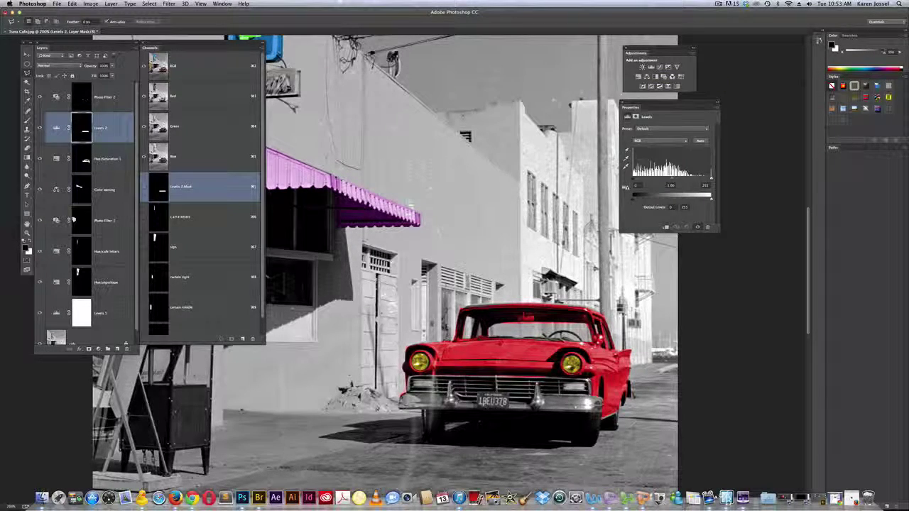
drag(634, 195, 646, 196)
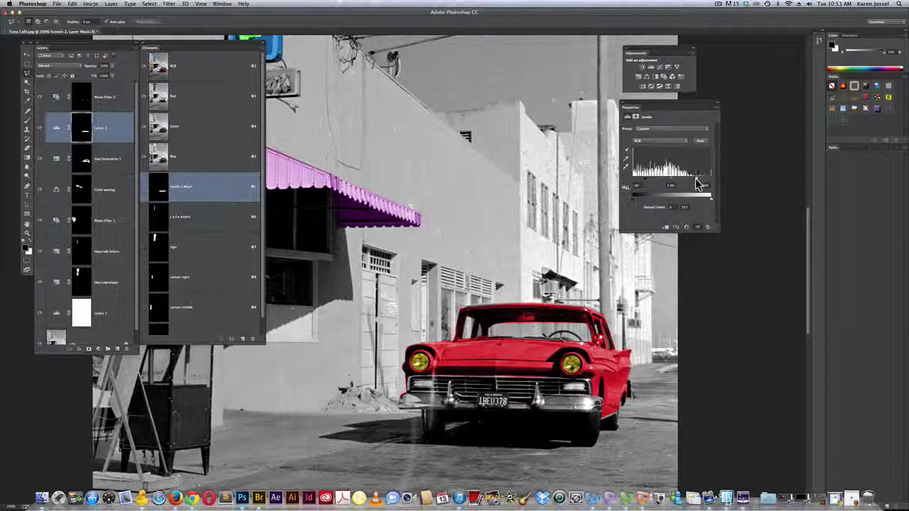
drag(695, 179, 666, 184)
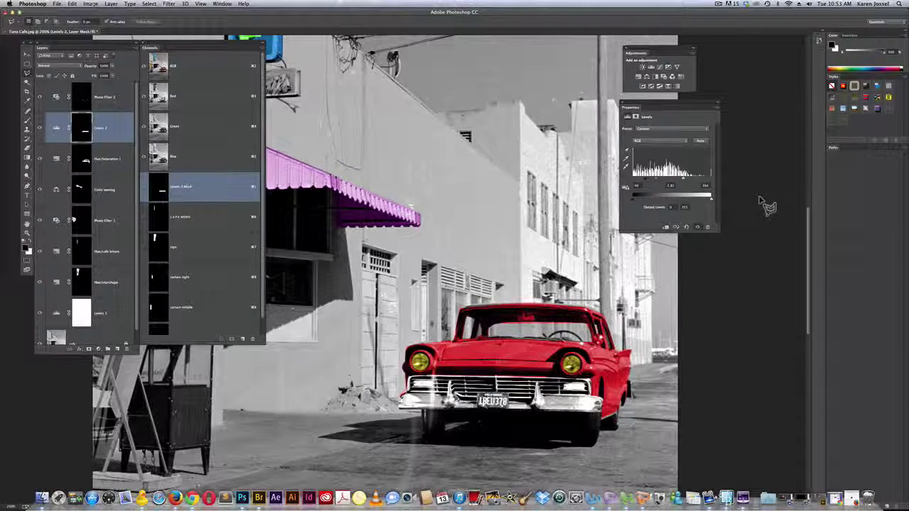
click(103, 92)
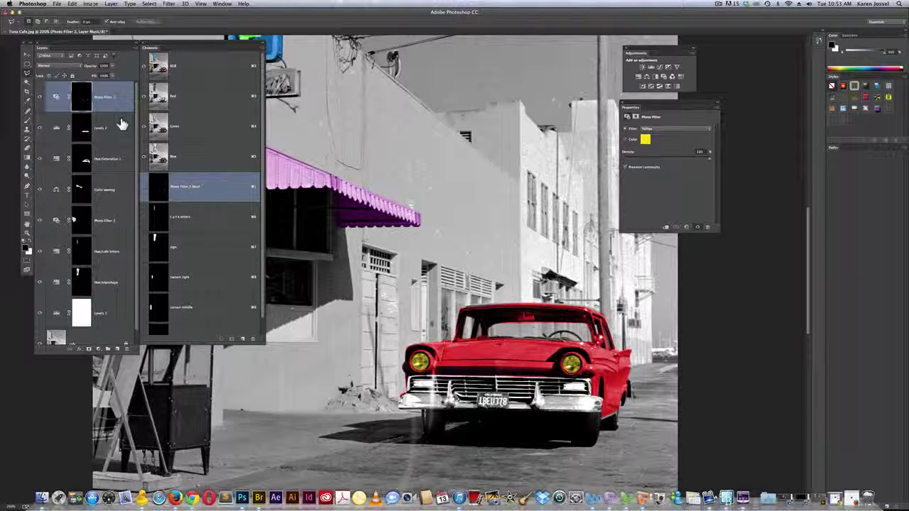
click(83, 127)
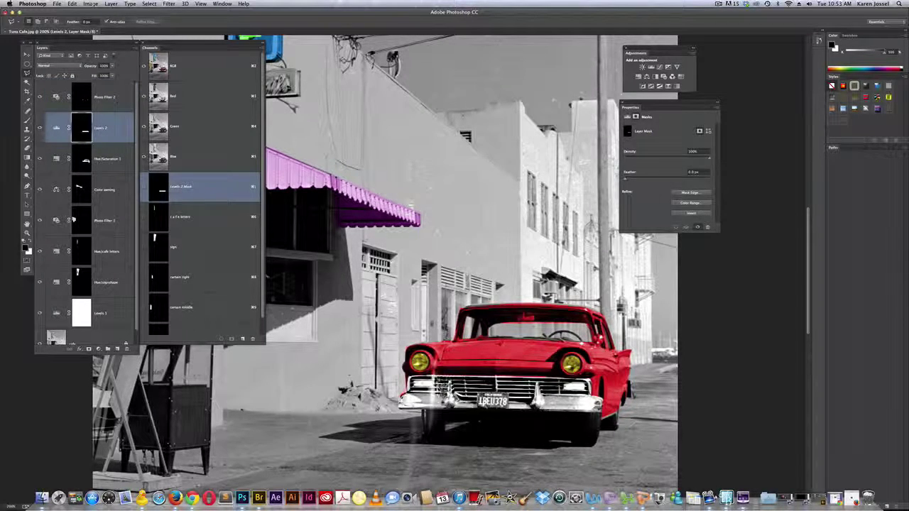
key(m)
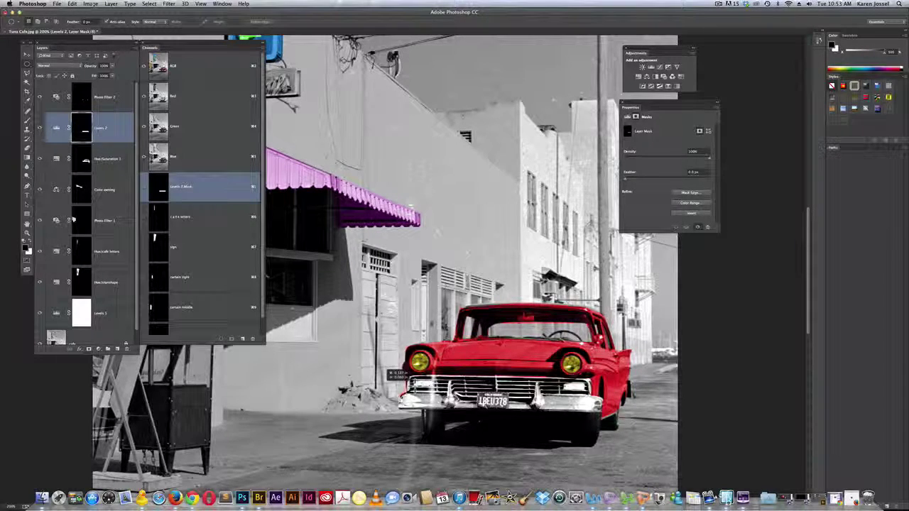
drag(384, 368, 426, 387)
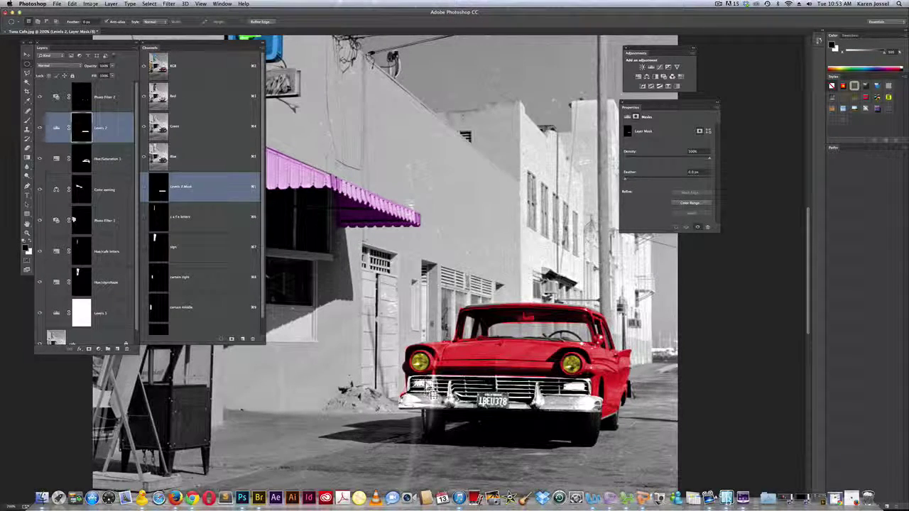
Clear the oval selection and select both small lights below the headlights with the Rectangular Marquee, adding the second to the first.
click(27, 64)
click(48, 67)
key(super+d)
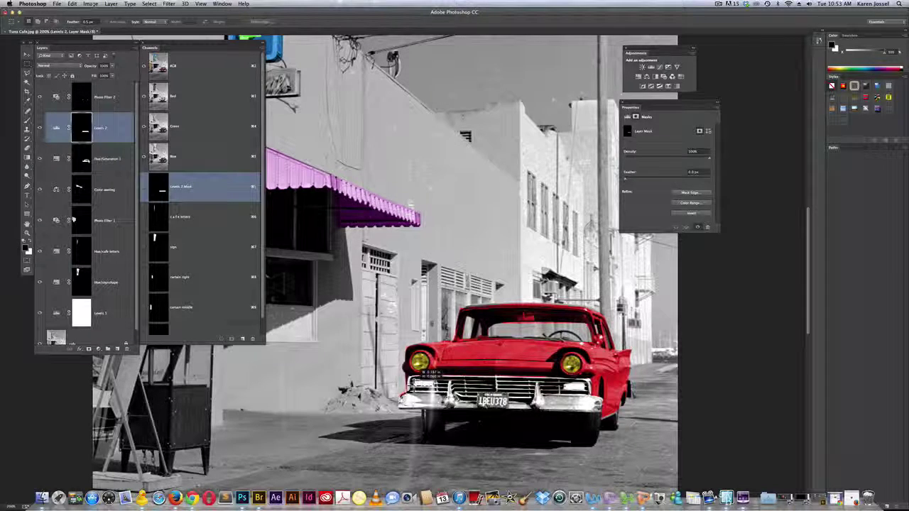
drag(405, 366, 596, 411)
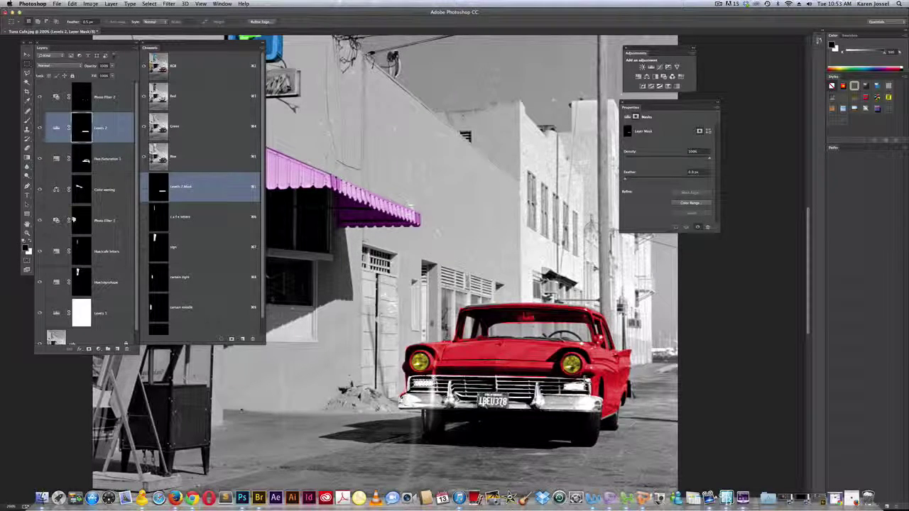
drag(598, 372, 534, 383)
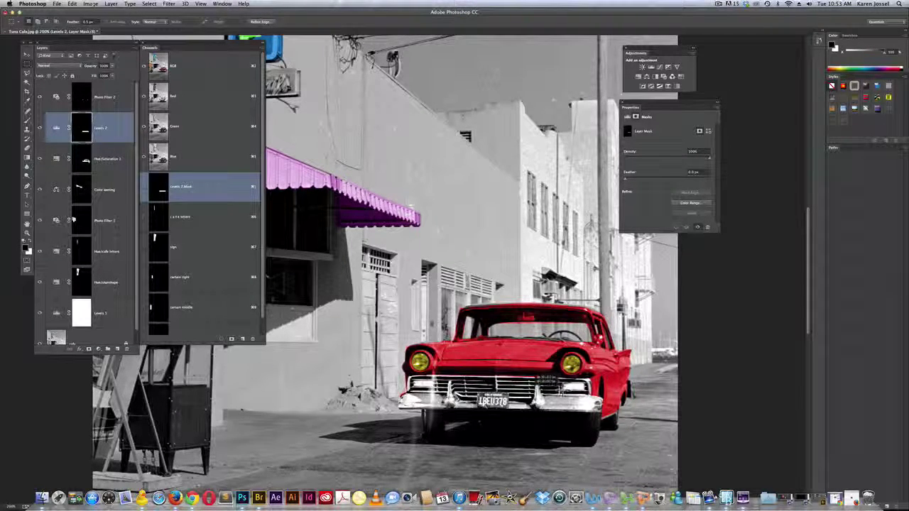
key(shift)
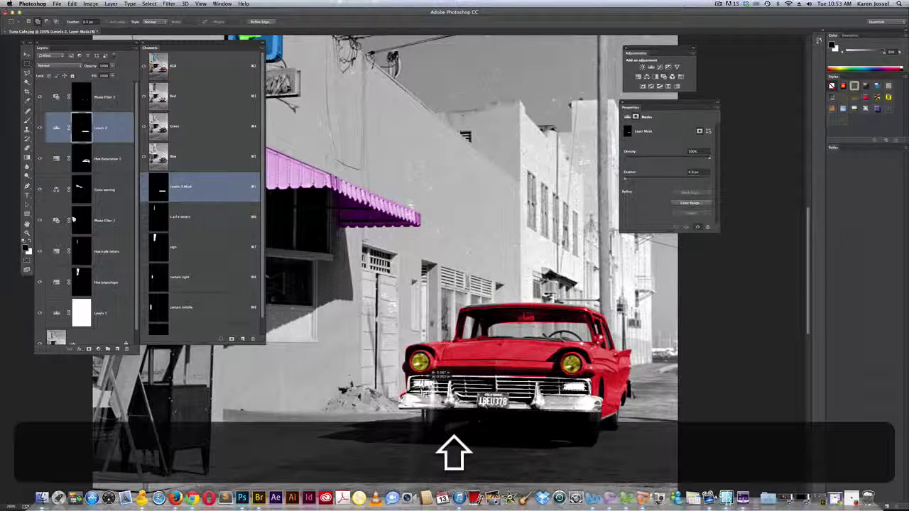
drag(408, 379, 435, 389)
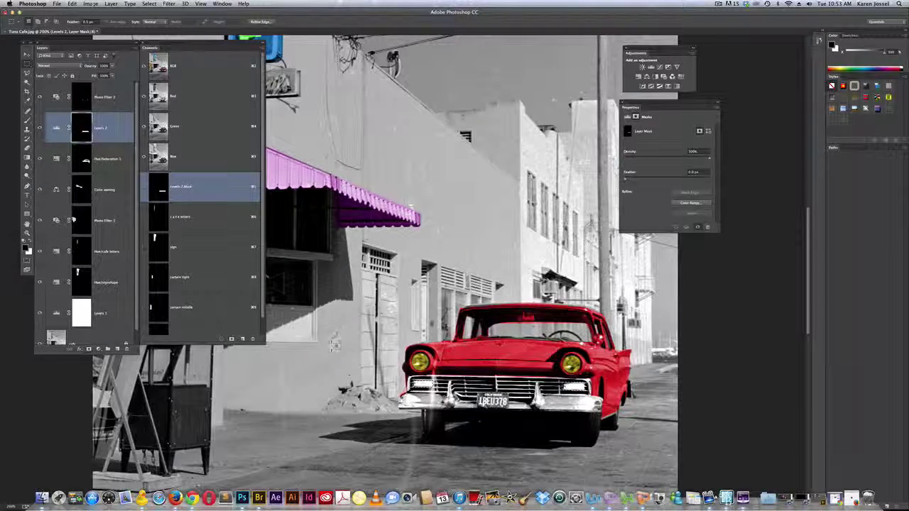
key(shift)
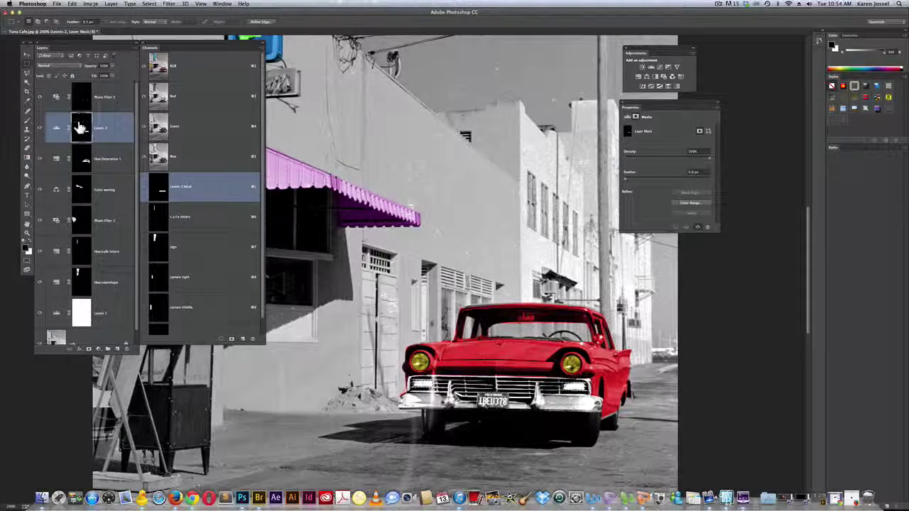
Rename the grille and bumper Levels adjustment layer as "Levels bumper".
double_click(102, 129)
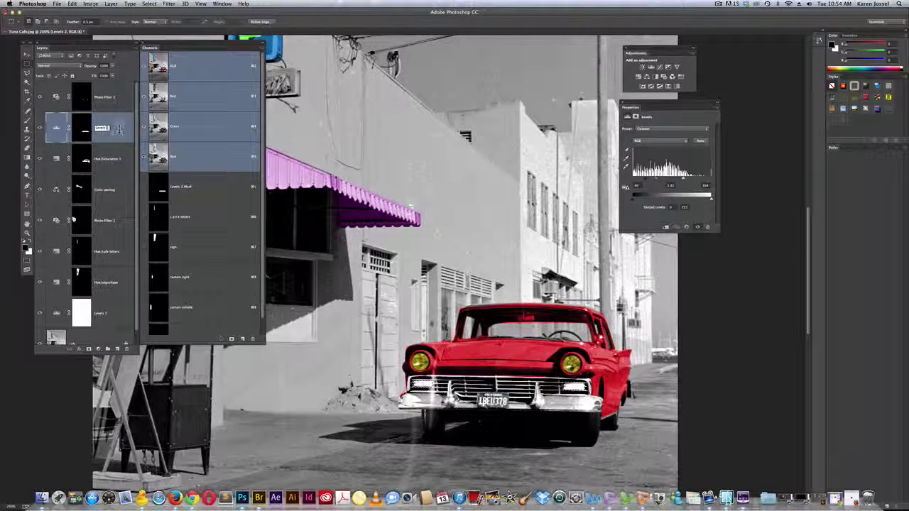
click(118, 128)
text(ls bum)
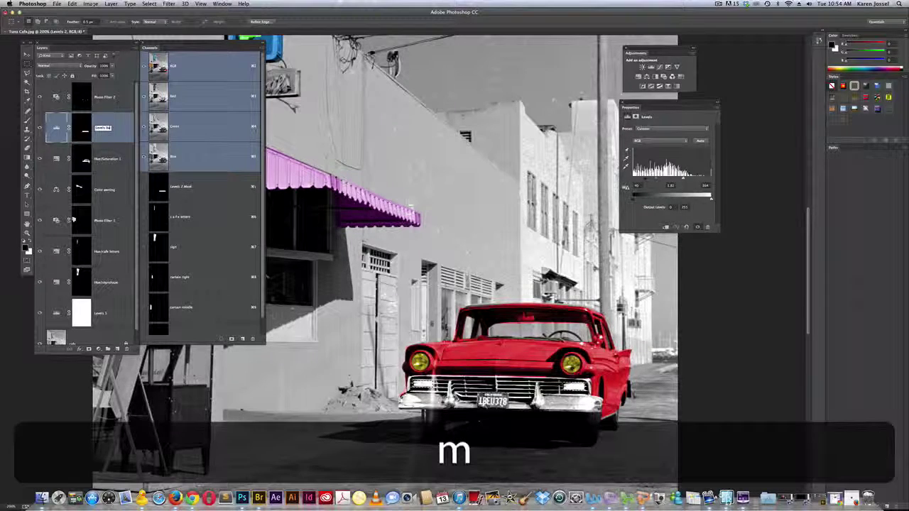
text(per)
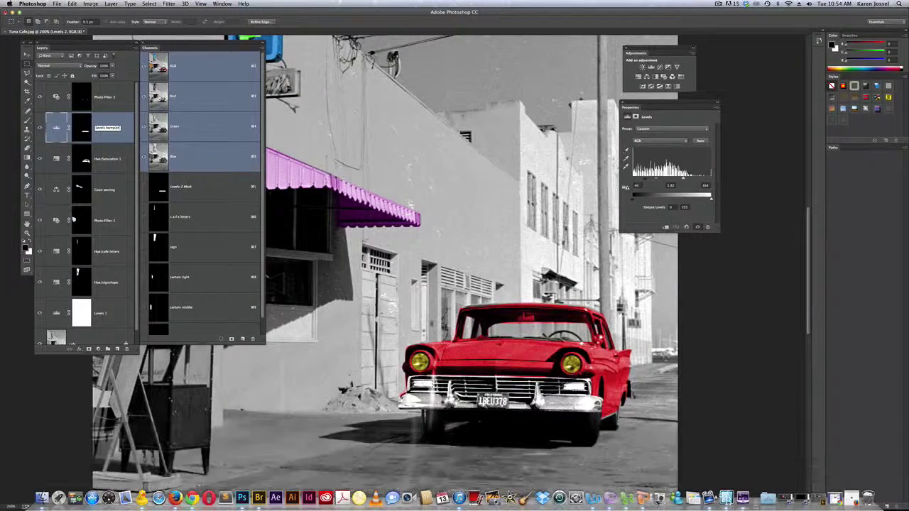
key(BackSpace)
text(e)
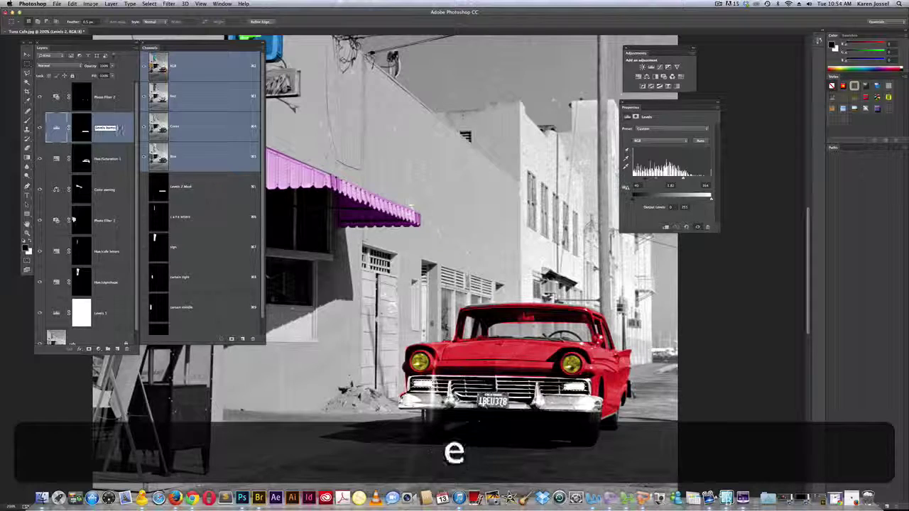
text(r)
key(Return)
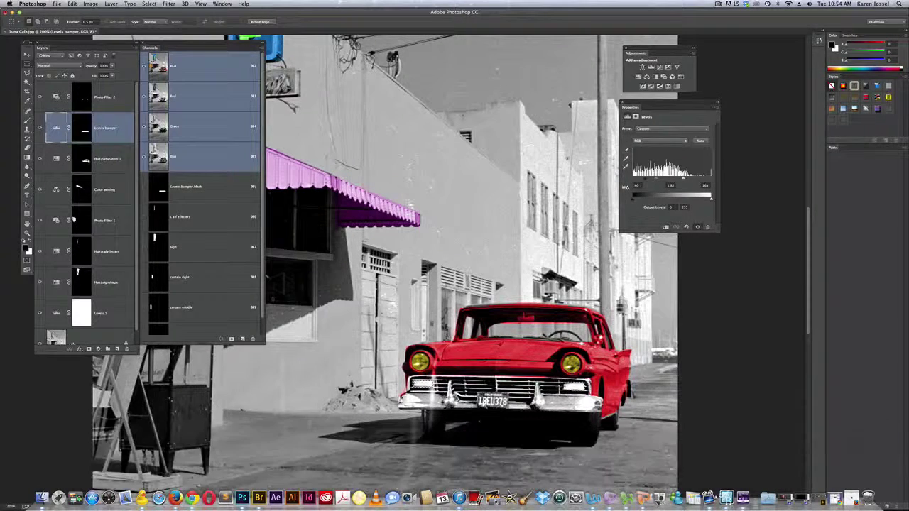
Fill the two selected small lights with black at 100% opacity on the Levels bumper layer's mask.
click(86, 139)
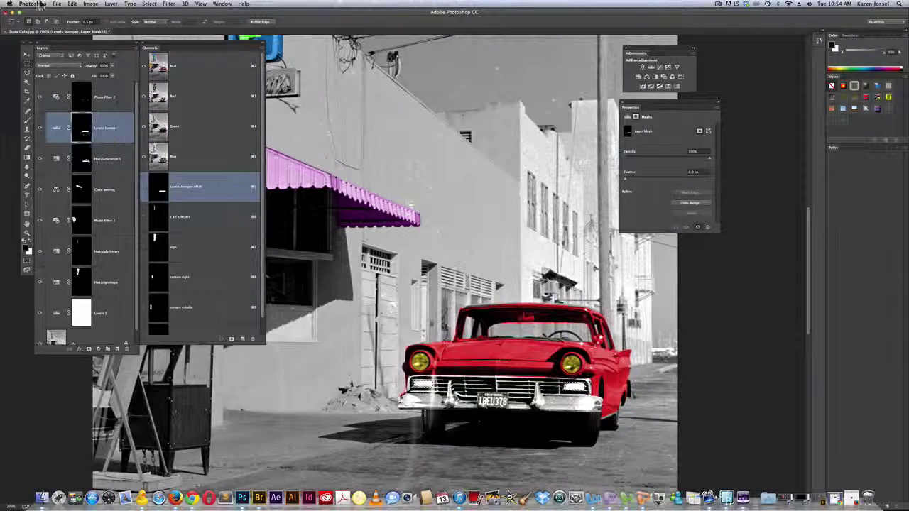
click(72, 4)
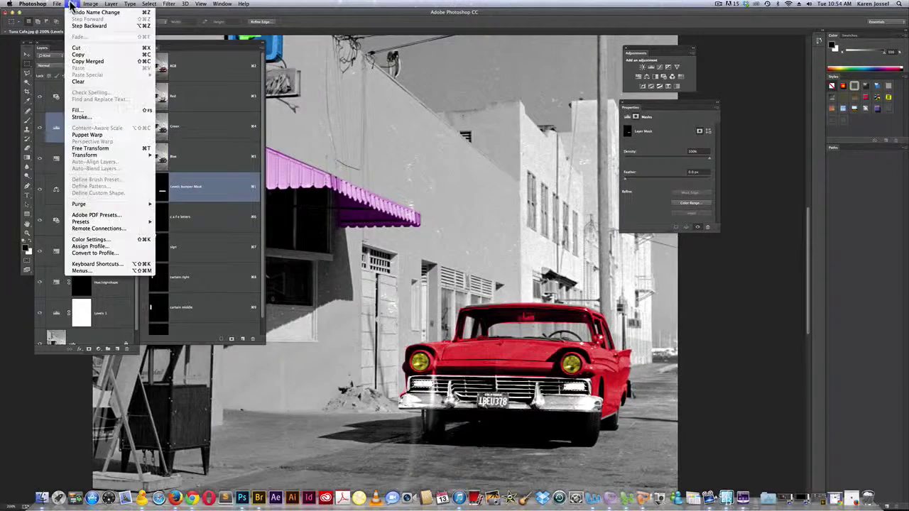
click(78, 110)
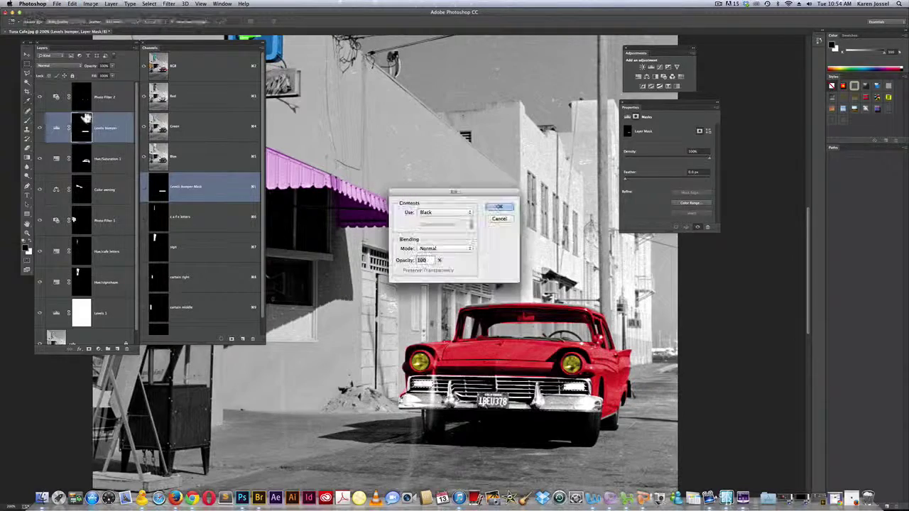
click(499, 207)
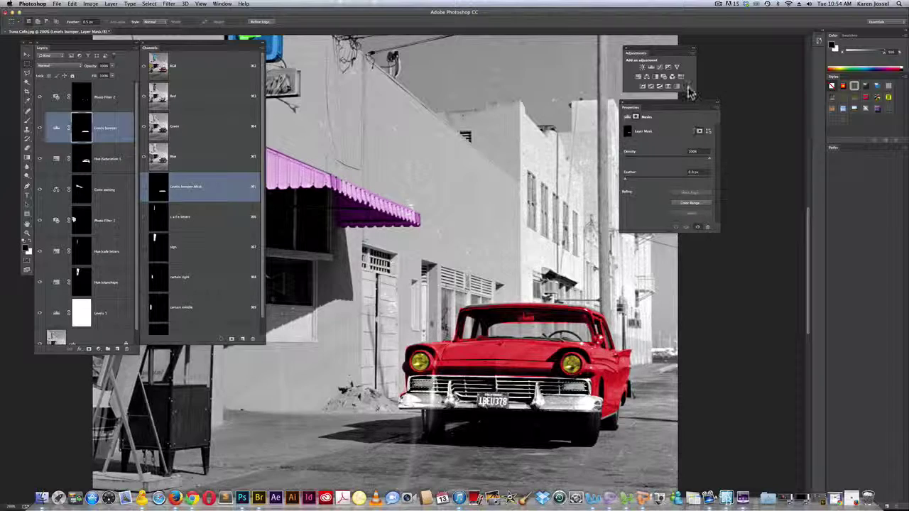
Add a Color Balance adjustment for the small lights, shifting midtones toward cyan, green and blue to about -85, +87 and +95.
click(645, 77)
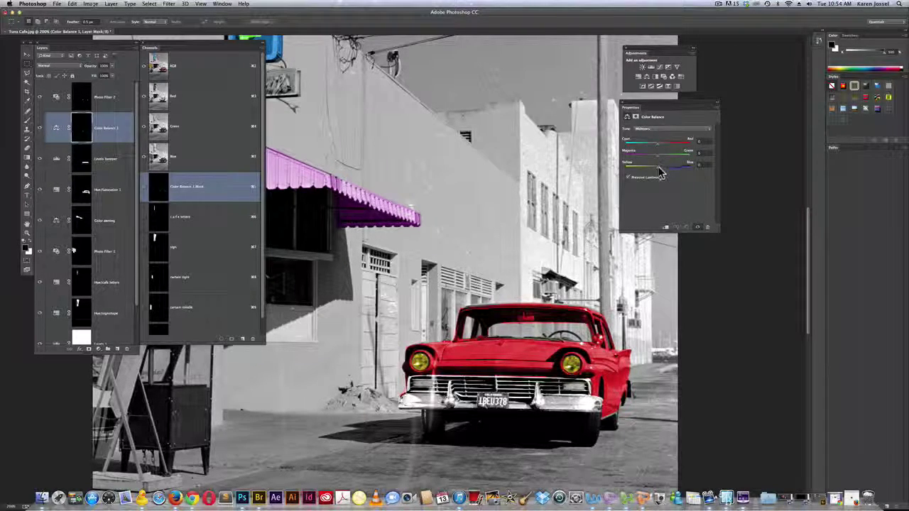
drag(658, 173, 630, 151)
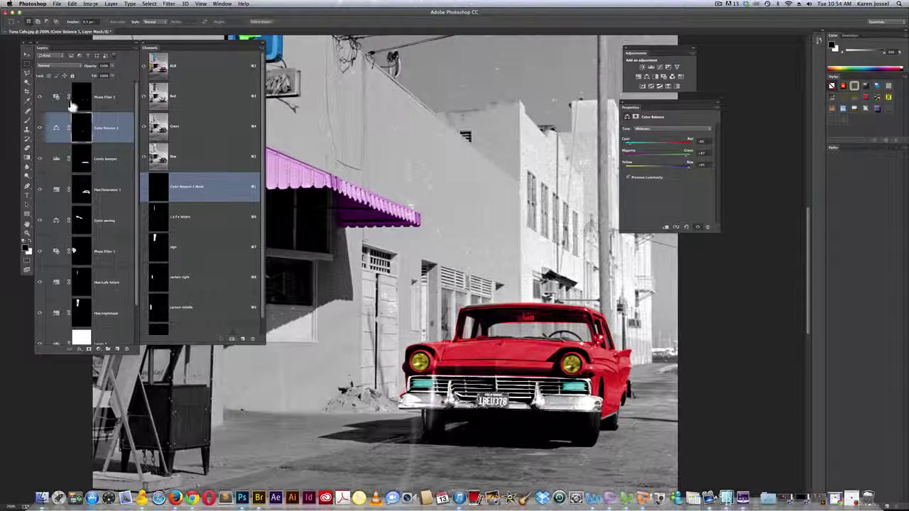
Fill the selected license plate area with black at 100% opacity on the Levels bumper layer's mask.
click(104, 158)
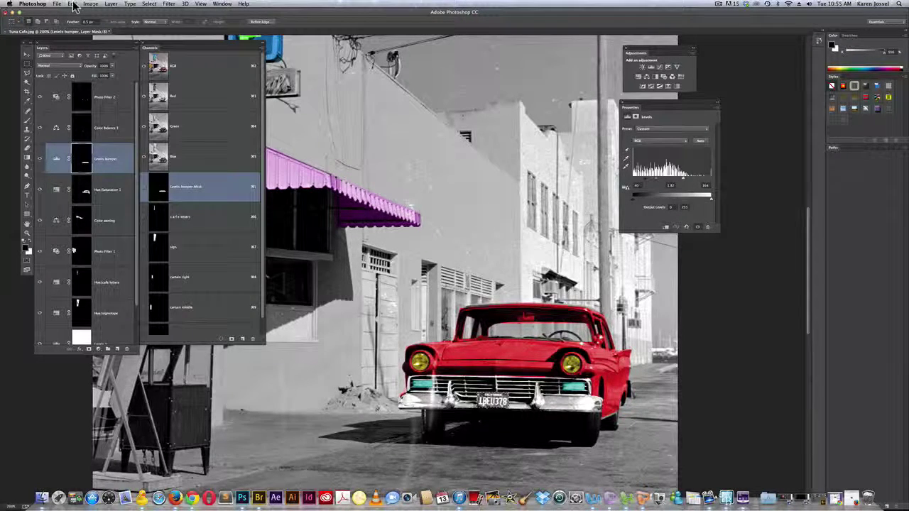
click(73, 4)
click(85, 112)
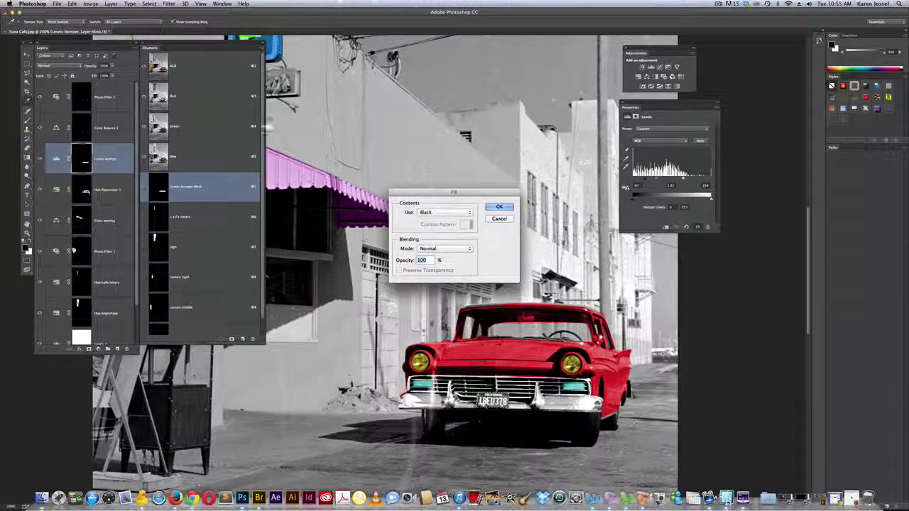
click(499, 207)
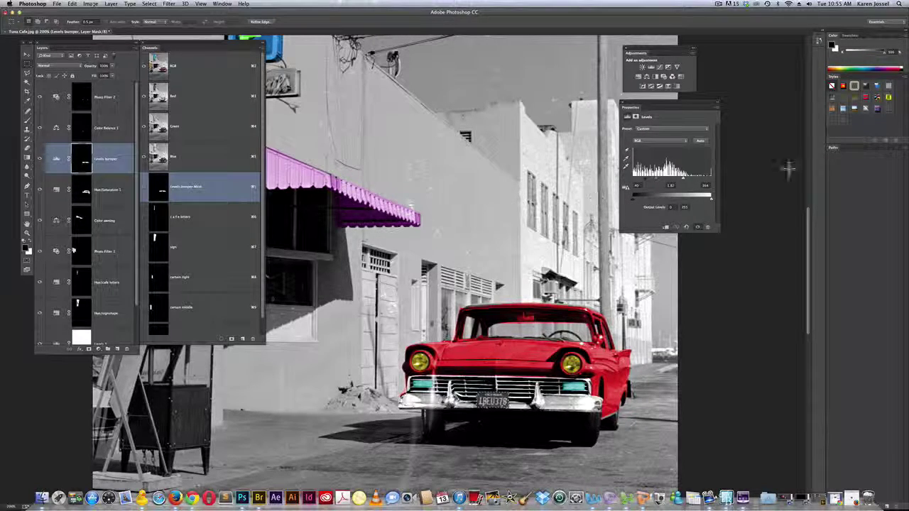
Add a colorized Hue/Saturation adjustment layer for the license plate with hue about 230 and saturation about 45.
click(639, 77)
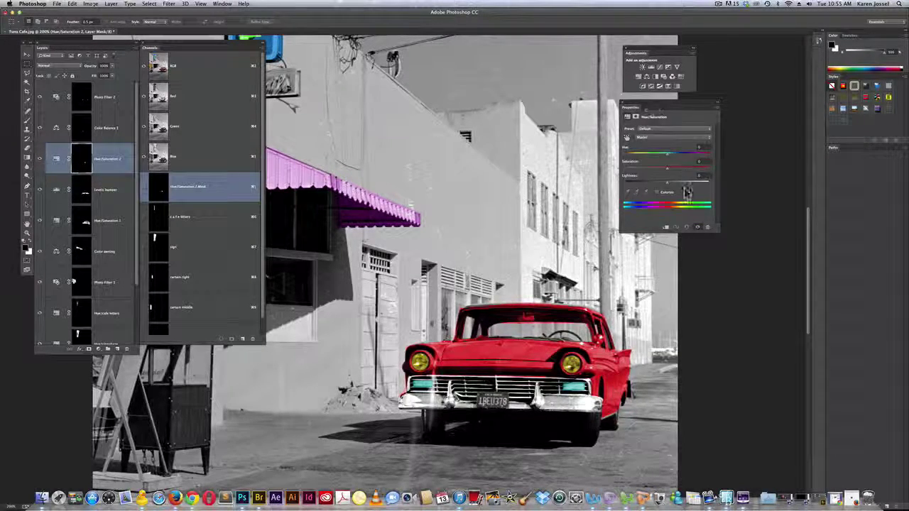
mouse_move(667, 168)
mouse_down()
mouse_move(652, 176)
mouse_move(680, 156)
mouse_up()
click(657, 192)
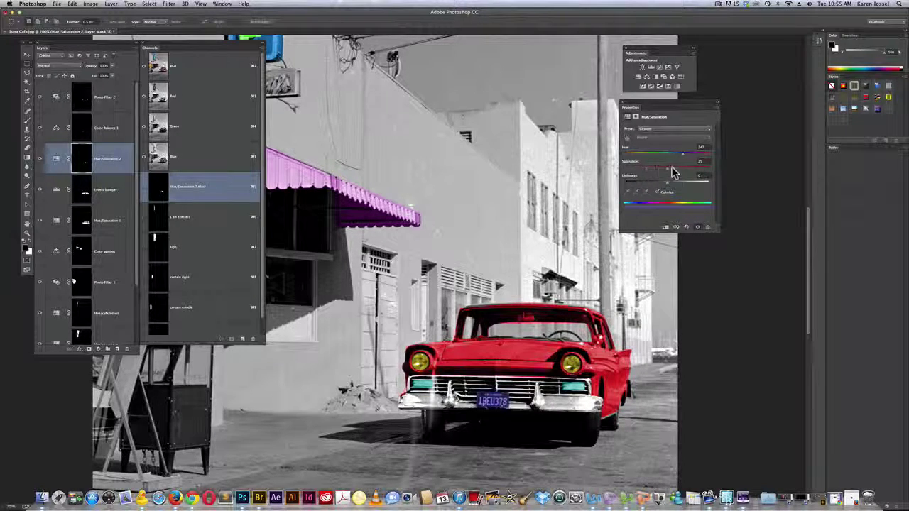
mouse_move(672, 173)
mouse_down()
mouse_move(663, 172)
mouse_move(684, 152)
mouse_move(675, 157)
mouse_move(688, 160)
mouse_move(677, 161)
mouse_up()
Rename the license plate's Hue/Saturation layer as "Hueplate".
double_click(107, 159)
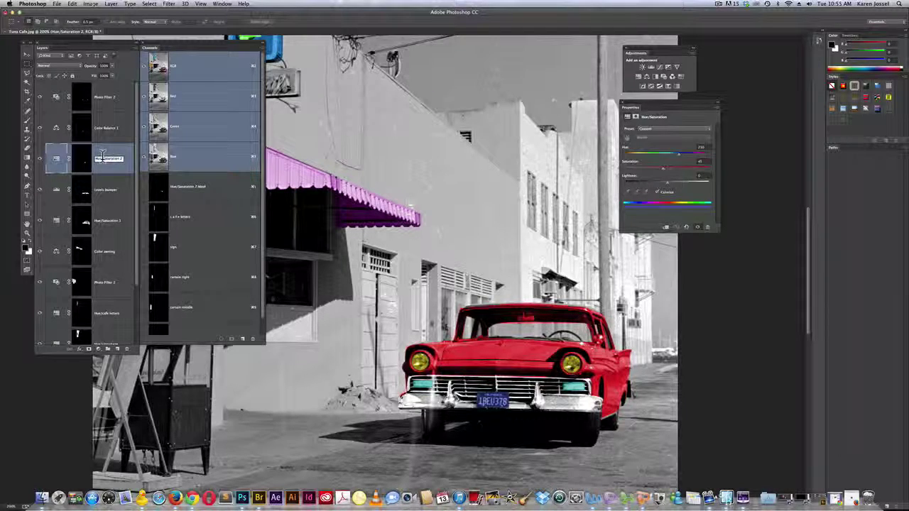
text(Hueplate)
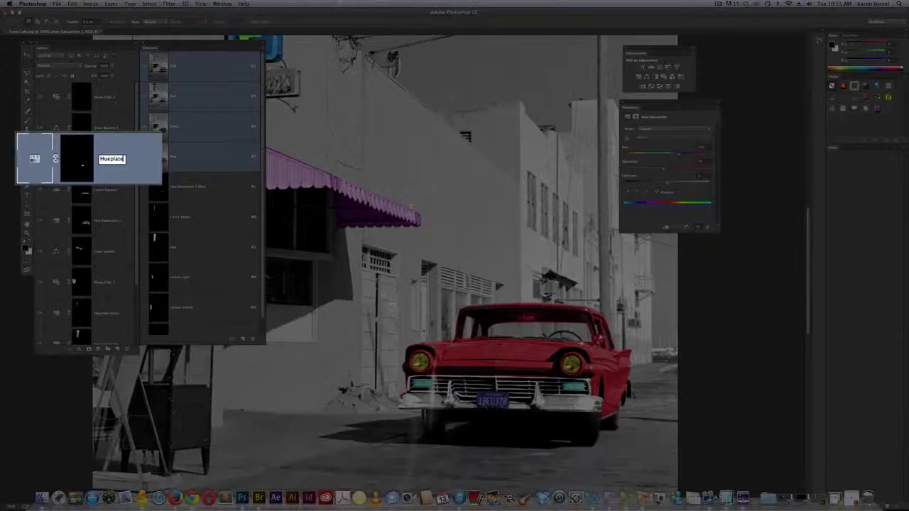
key(Return)
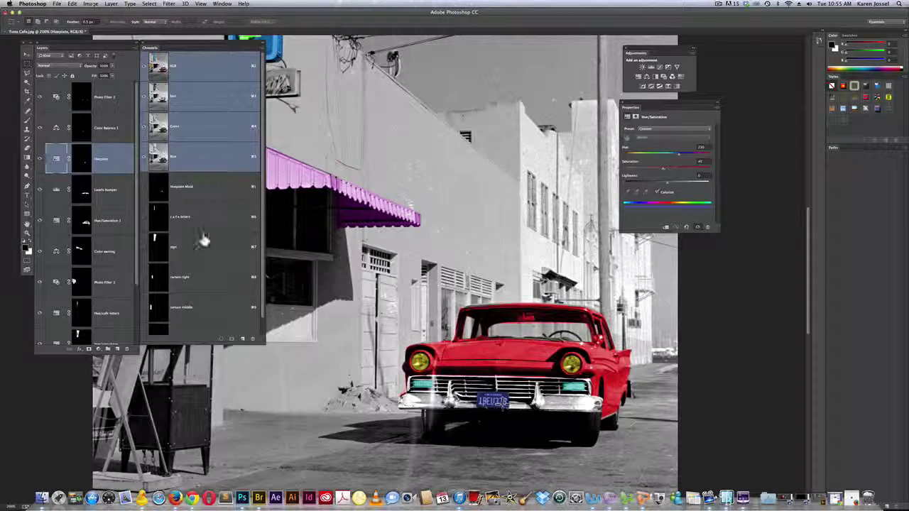
Display the Hueplate layer's mask on its own in the canvas, then return to the normal image view.
click(82, 159)
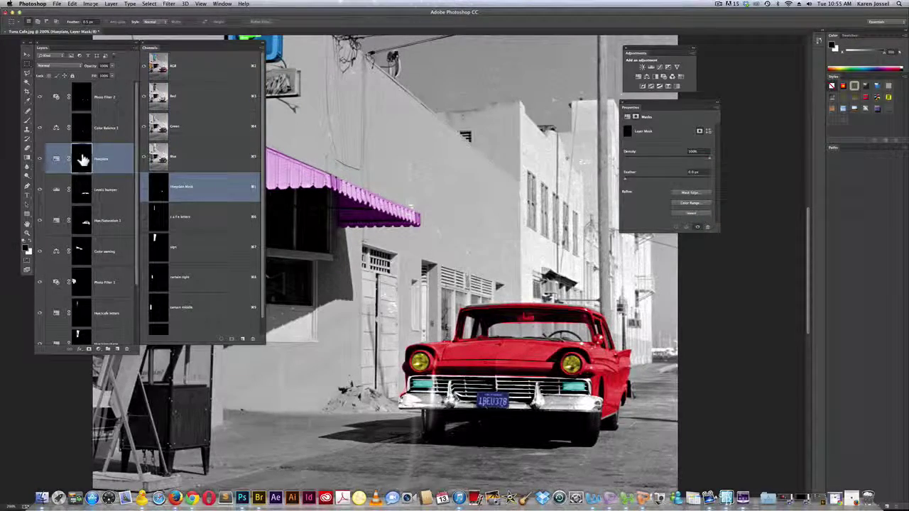
alt+click(82, 159)
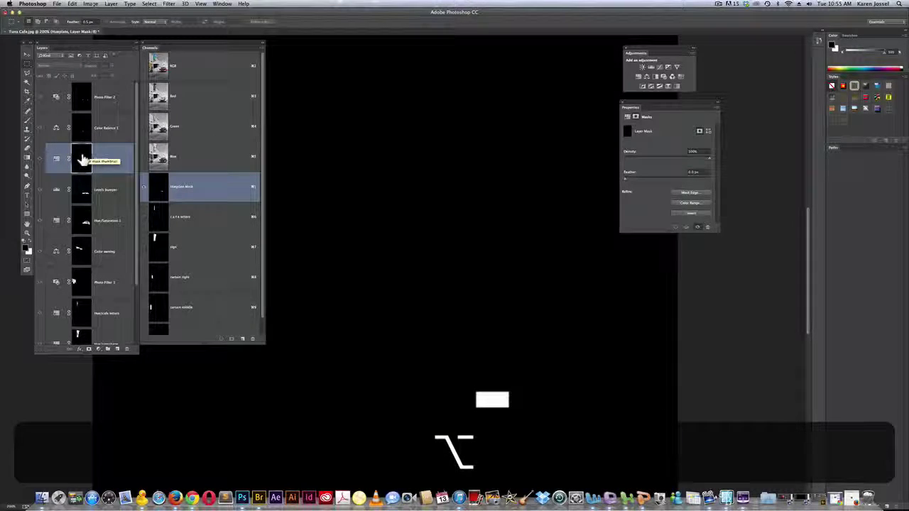
click(56, 159)
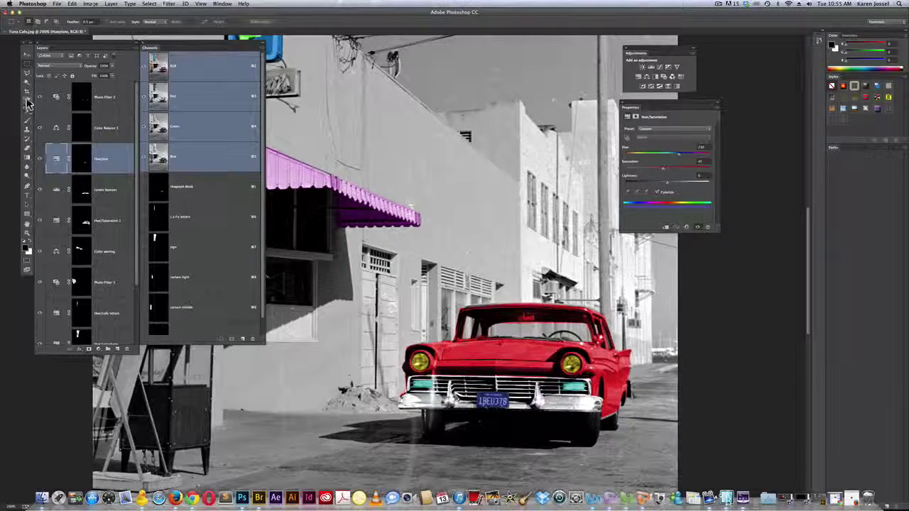
Activate the Brush tool and target the Hueplate layer's mask for painting.
click(27, 123)
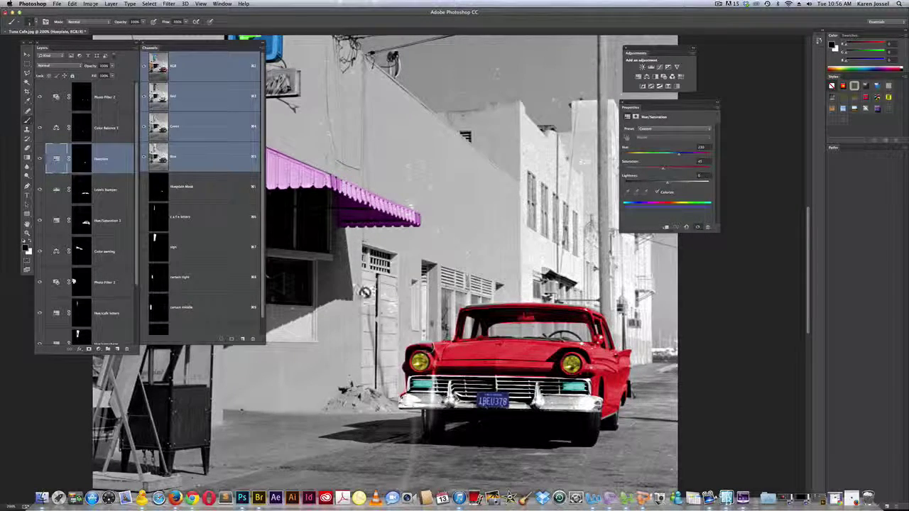
click(81, 158)
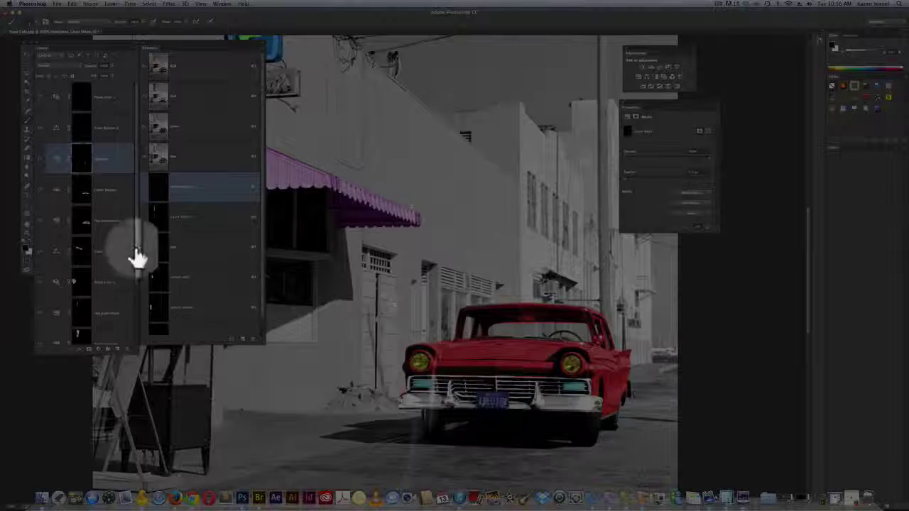
click(29, 237)
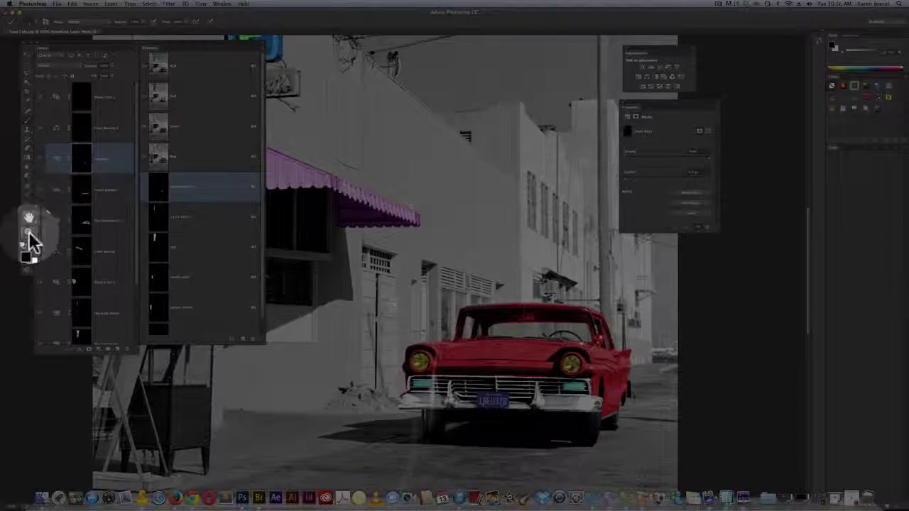
Paint black with a small Pencil tip over the licence plate's large characters on the Hueplate layer mask.
click(490, 401)
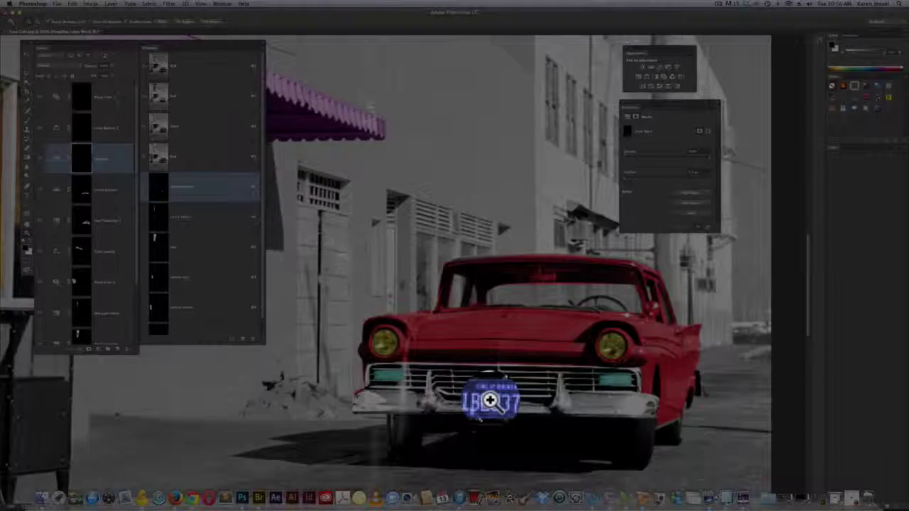
click(490, 401)
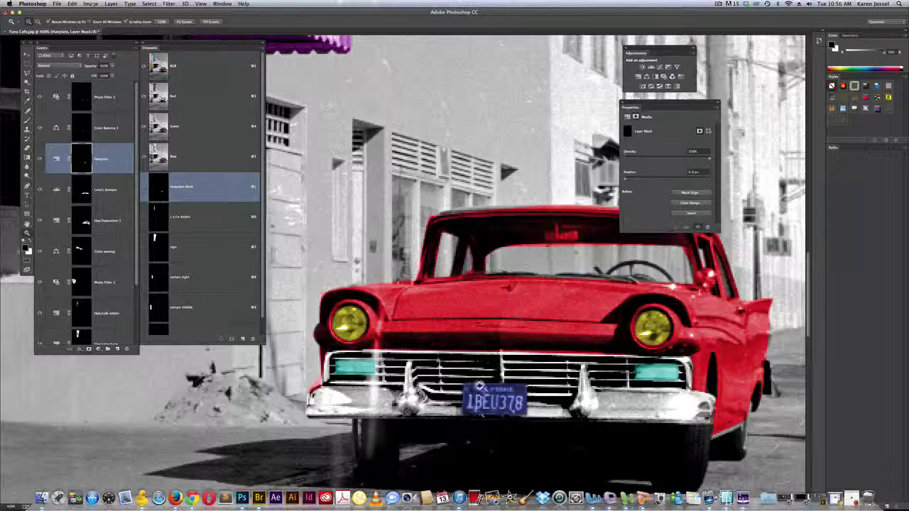
click(27, 118)
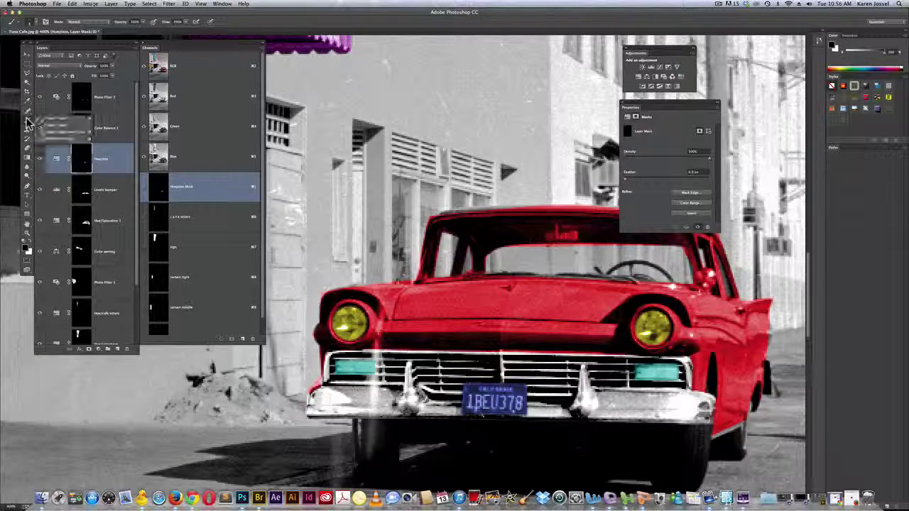
key(shift+b)
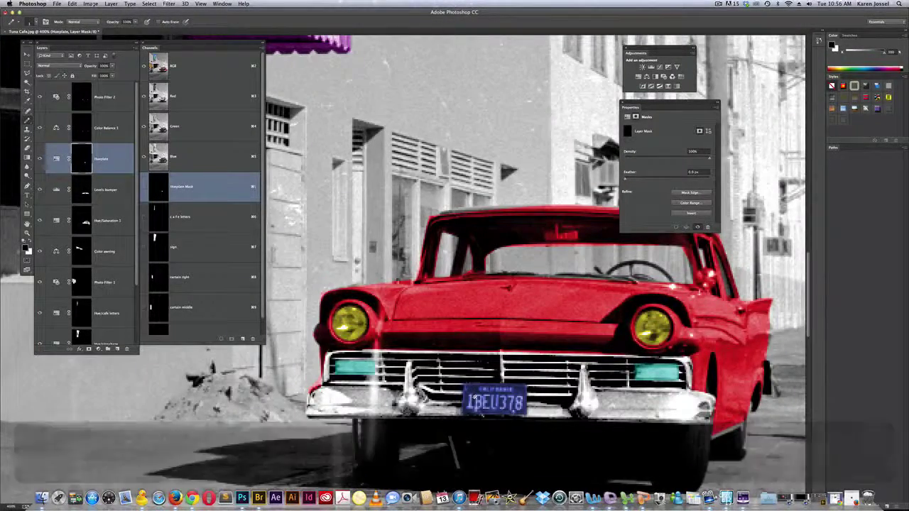
key(bracketright)
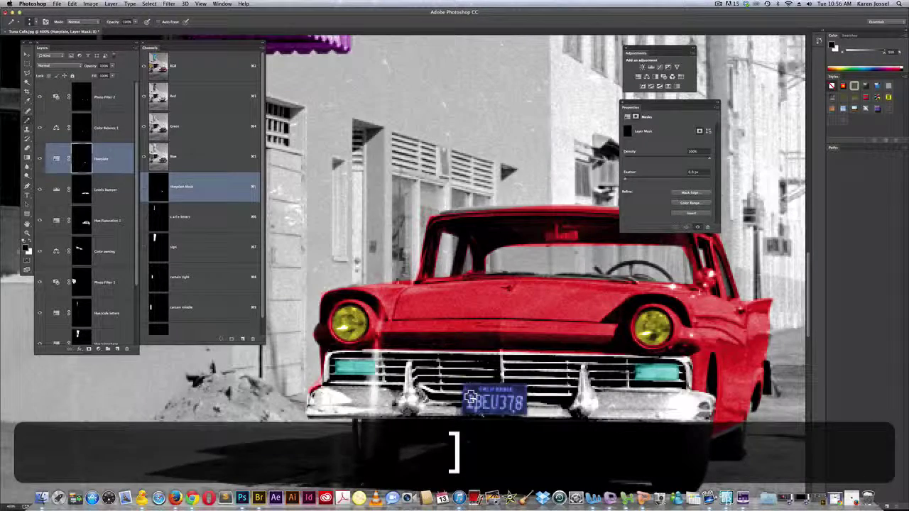
key(bracketleft)
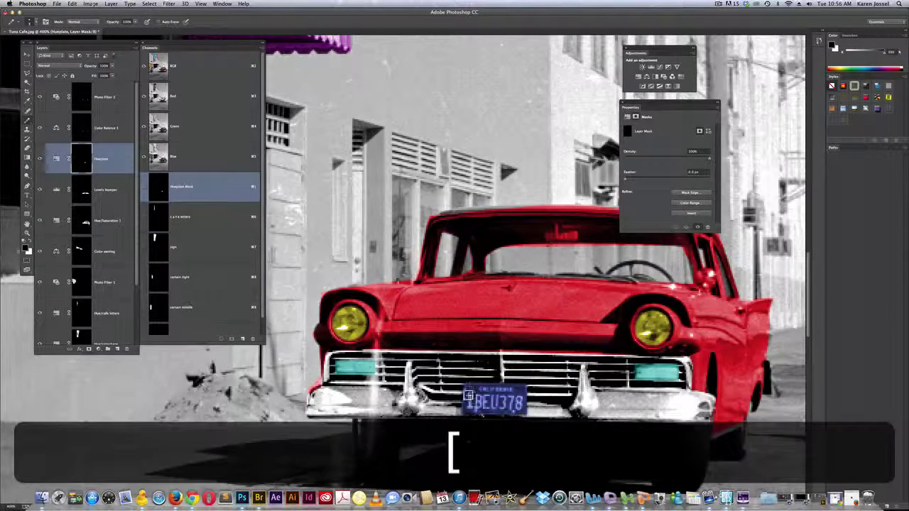
click(471, 401)
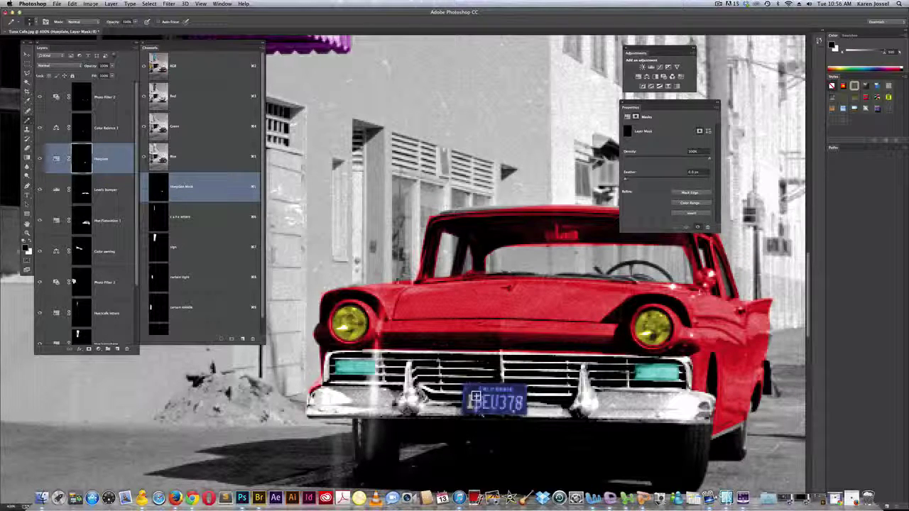
click(474, 402)
click(477, 401)
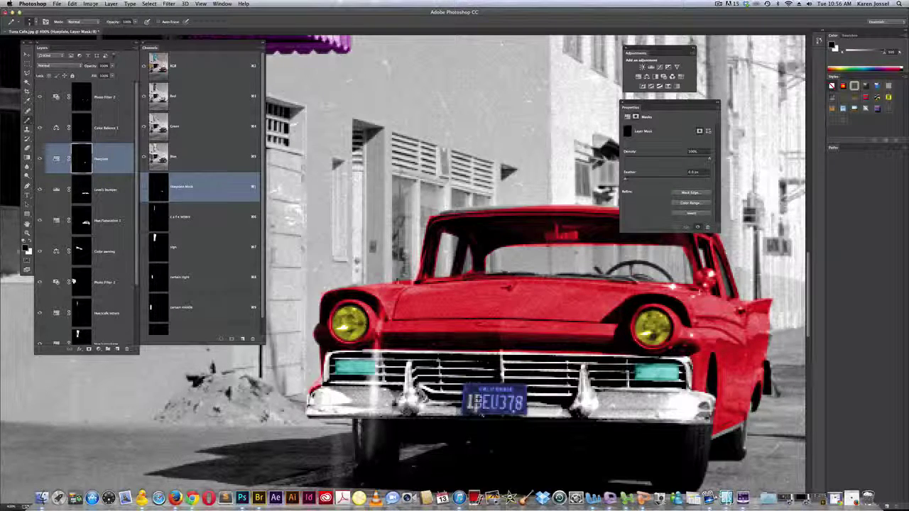
click(479, 402)
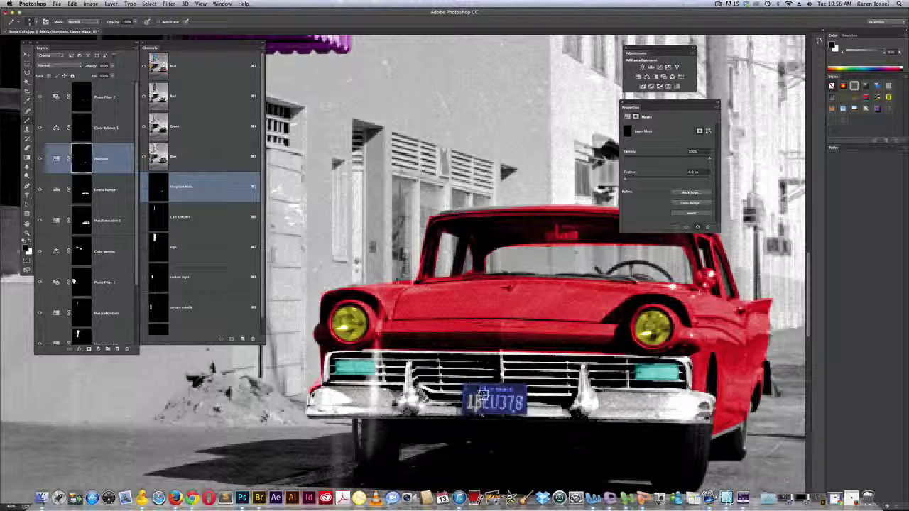
click(480, 401)
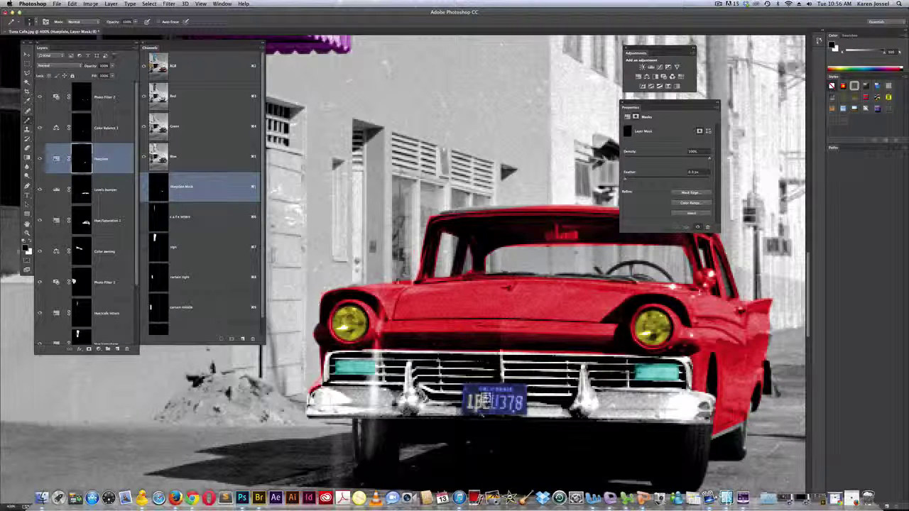
click(489, 400)
click(498, 399)
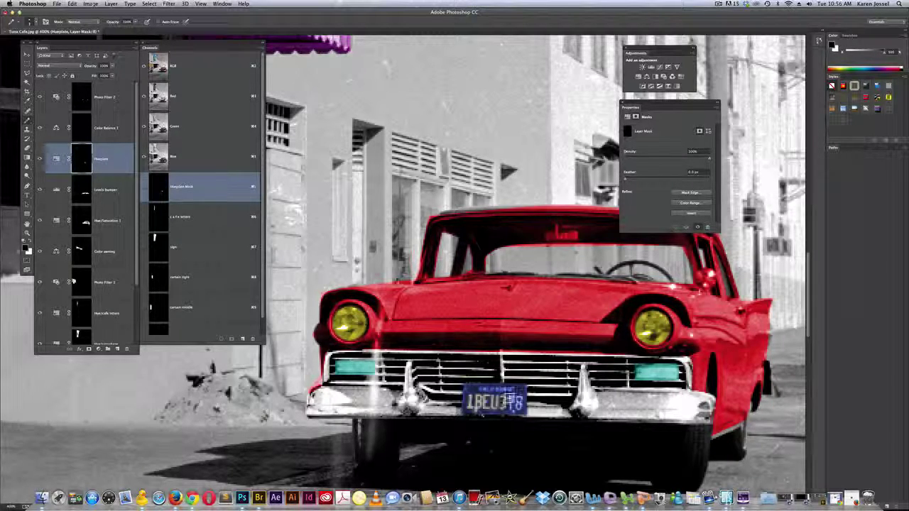
click(509, 403)
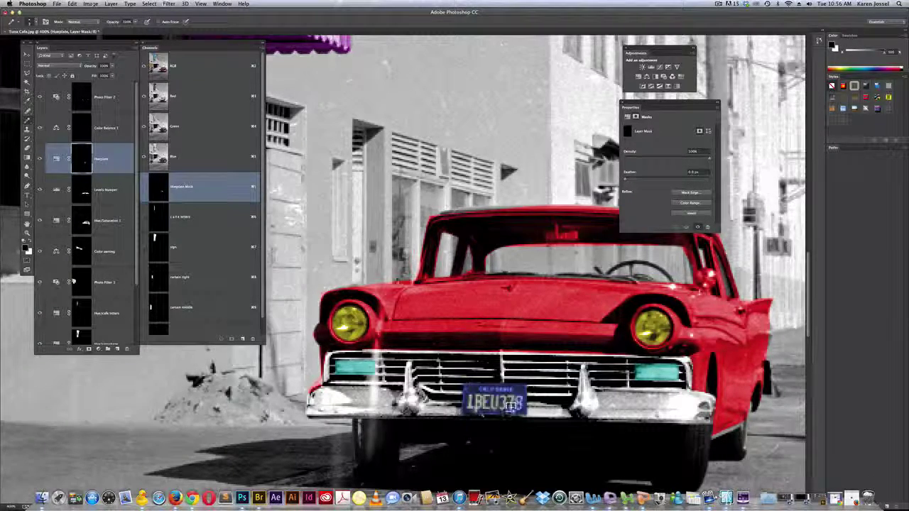
drag(516, 403, 519, 406)
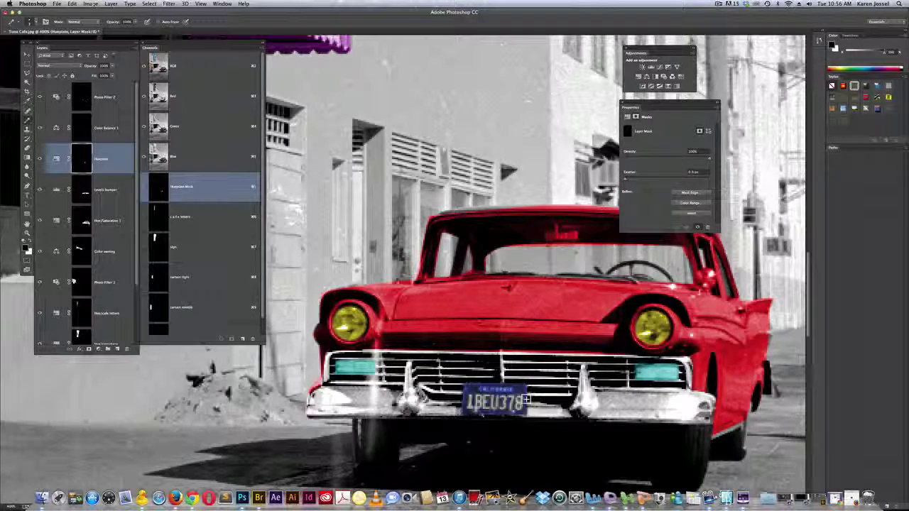
Load the Hueplate layer mask as a selection and invert that selection.
super+click(86, 165)
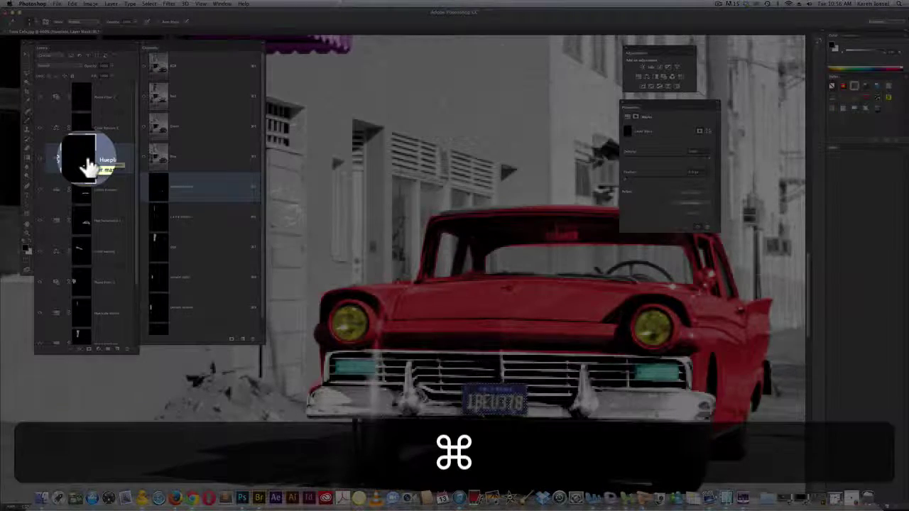
click(129, 5)
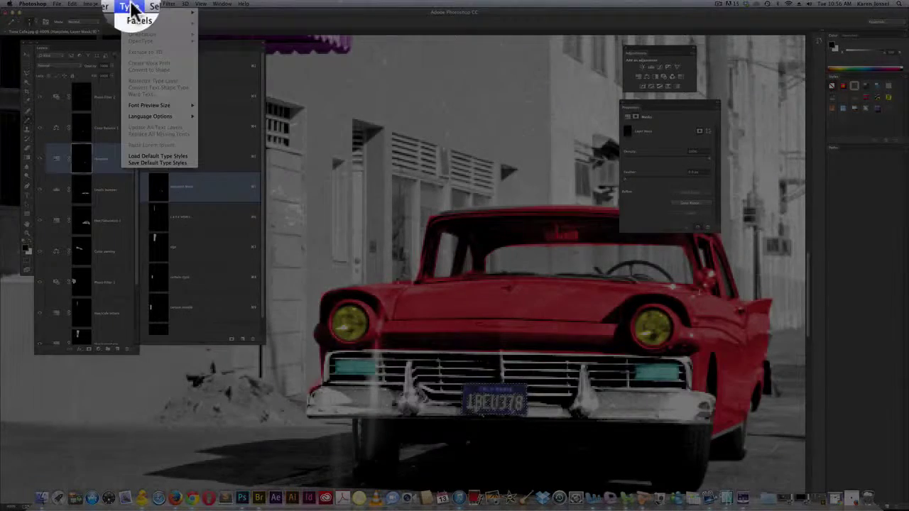
mouse_move(100, 4)
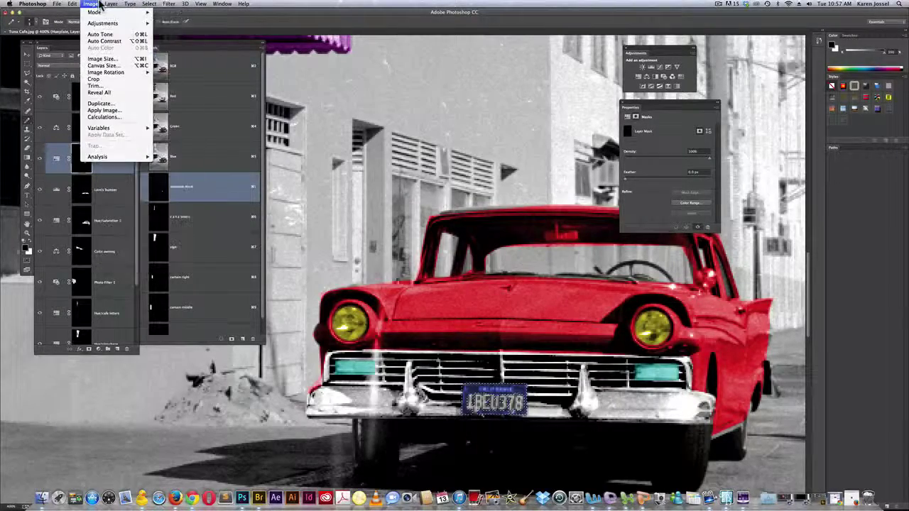
mouse_move(145, 6)
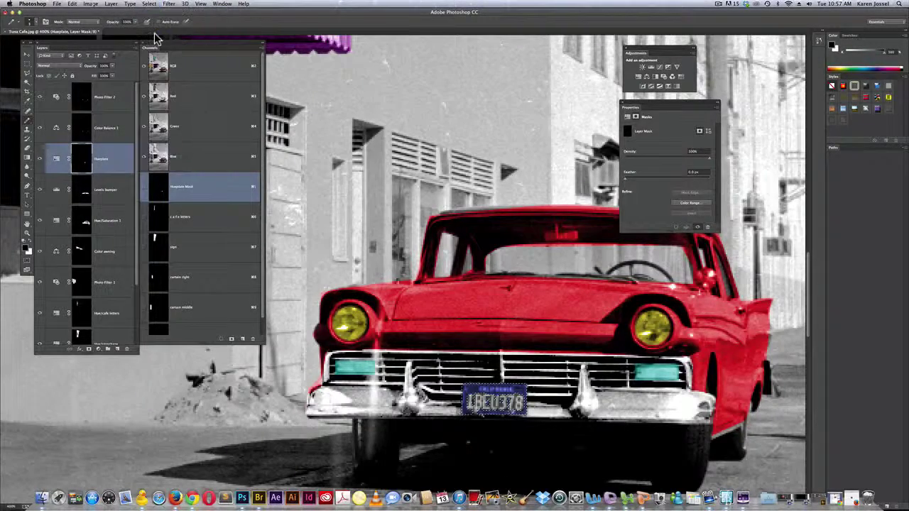
click(154, 35)
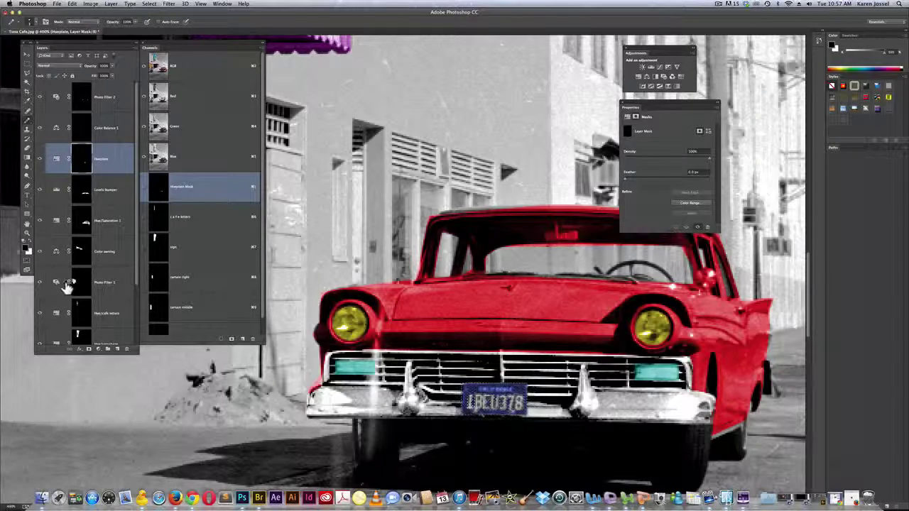
double_click(27, 234)
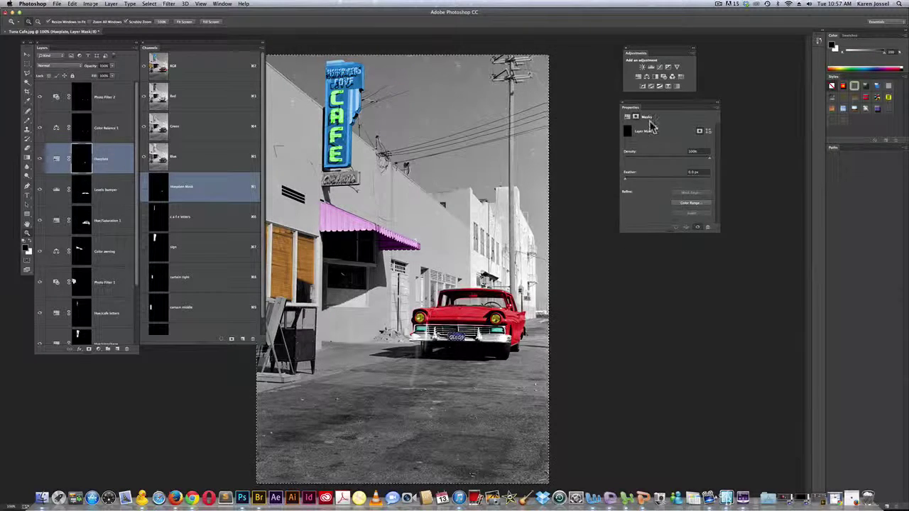
Try a Hue/Saturation adjustment layer with saturation at +100, and undo back to before the selection was inverted.
click(639, 78)
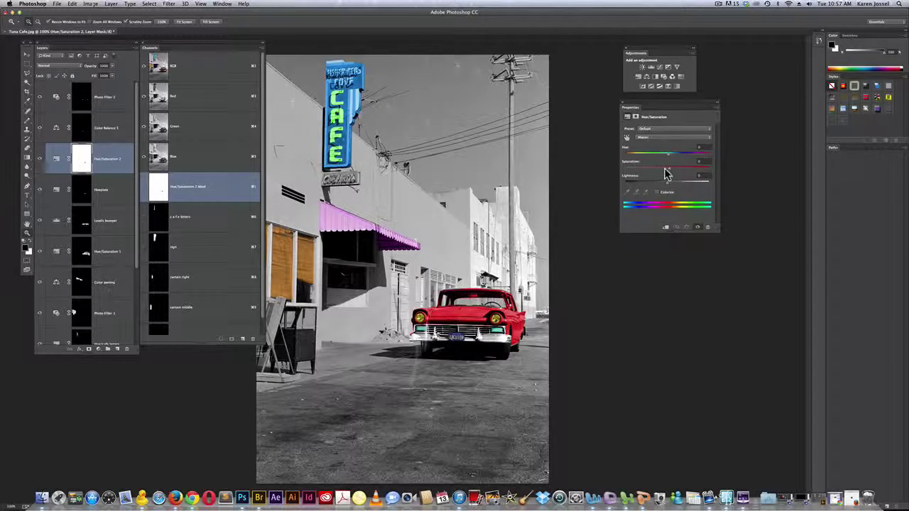
drag(668, 171, 801, 183)
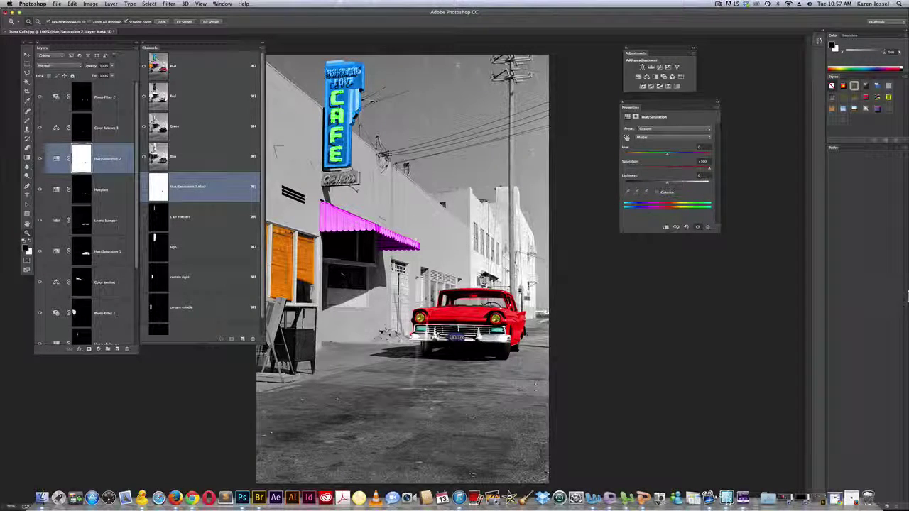
key(alt+super+z)
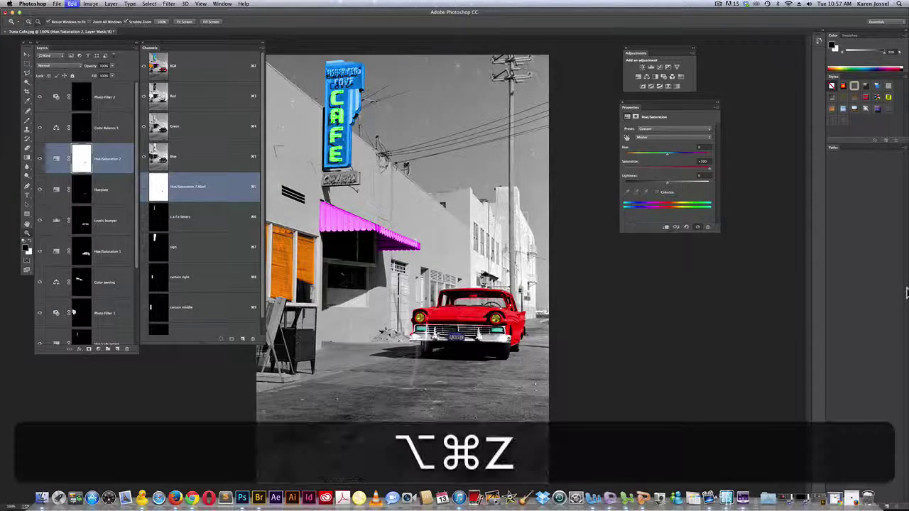
key(alt+super+z)
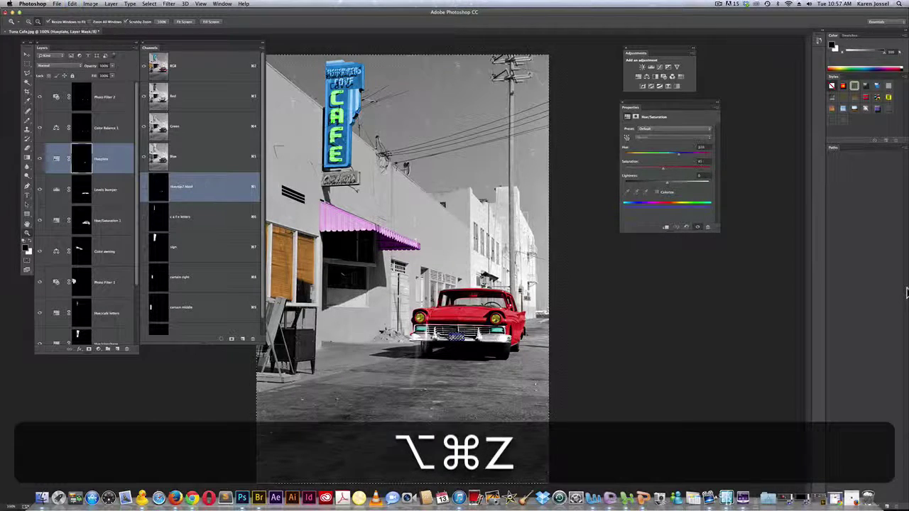
key(alt+super+z)
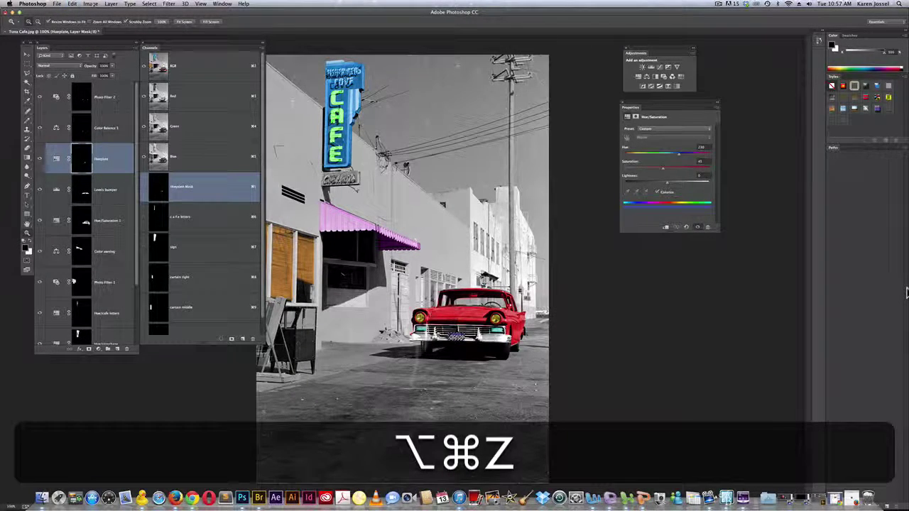
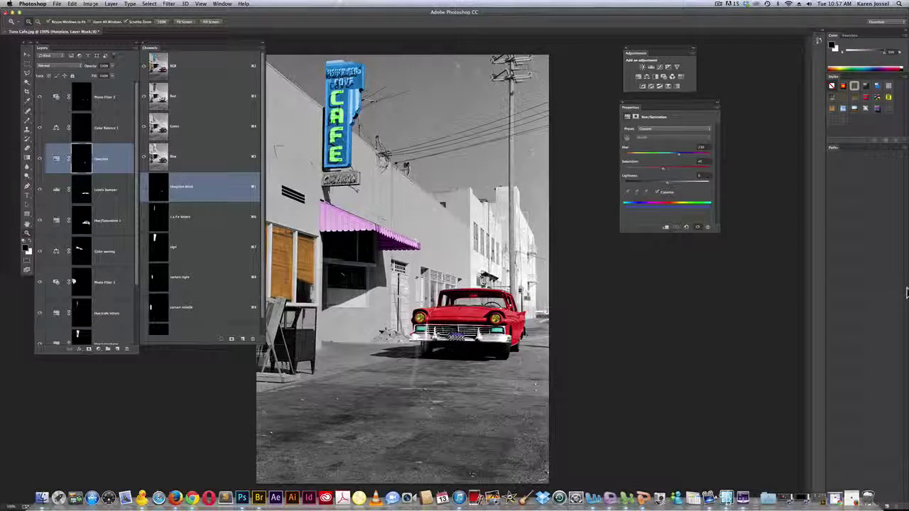
Add a Hue/Saturation adjustment layer from the plate selection, show its mask alone and invert the mask.
click(88, 350)
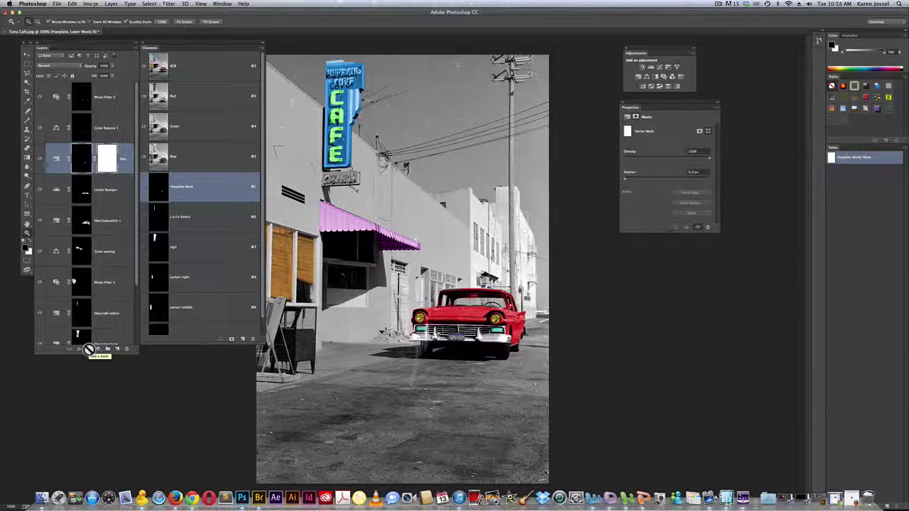
key(super+z)
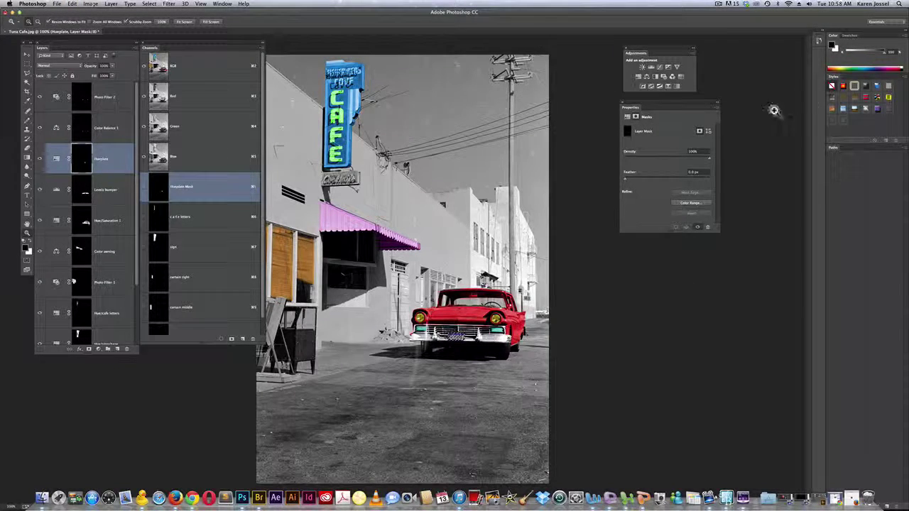
click(637, 78)
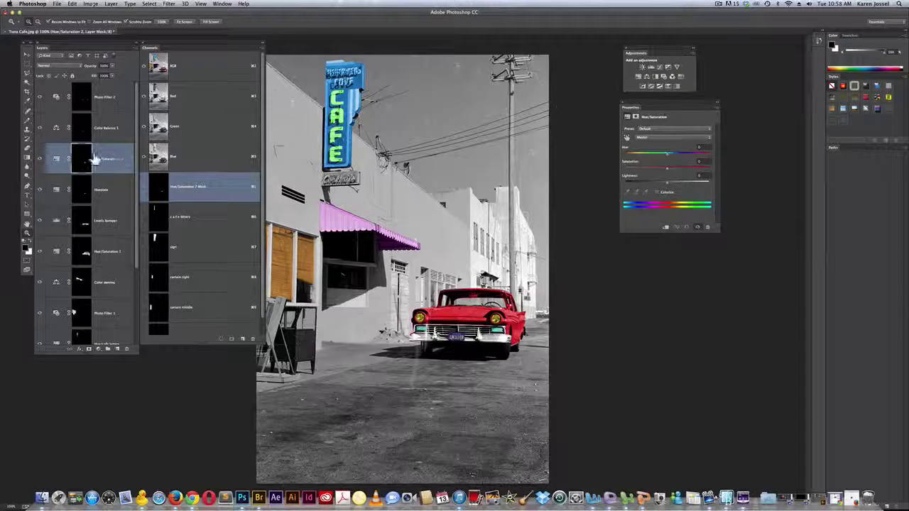
key(alt)
alt+click(83, 157)
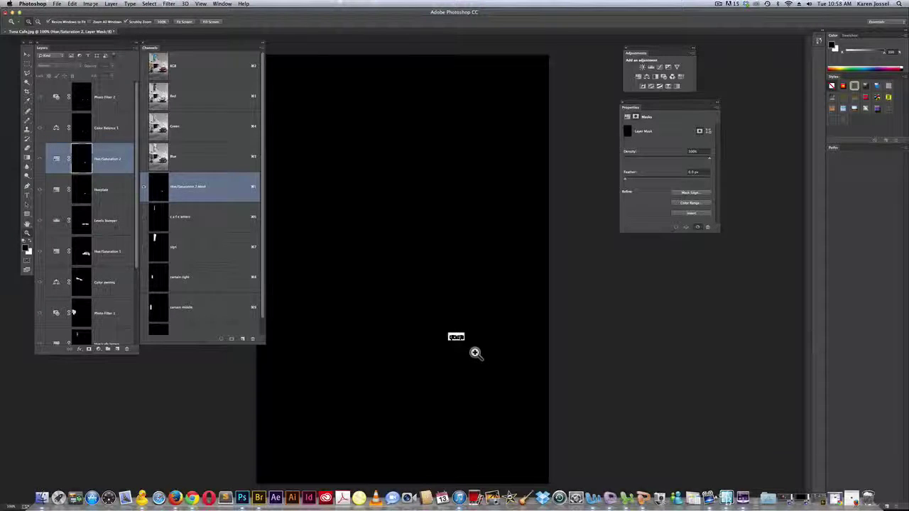
key(super+i)
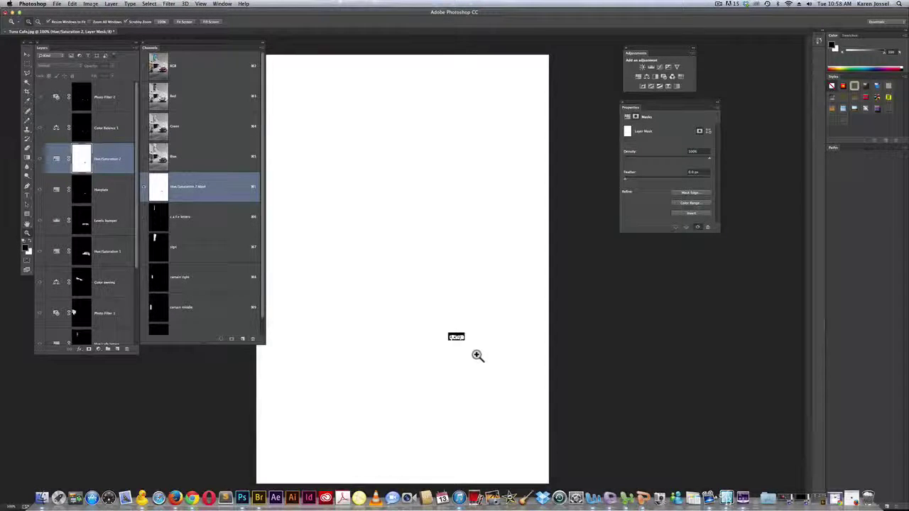
right_click(436, 202)
click(575, 202)
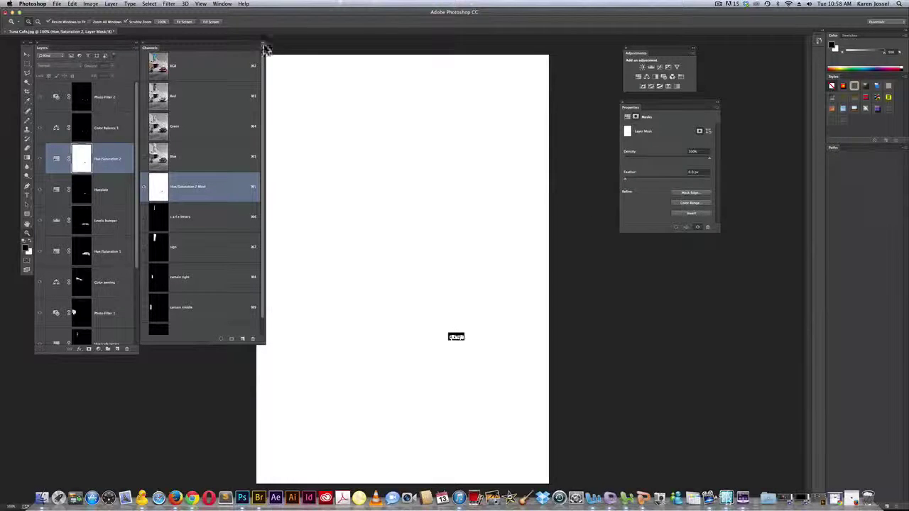
Select the entire area around the licence plate on the layer mask by adding Rectangular Marquee selections together.
drag(193, 40, 184, 41)
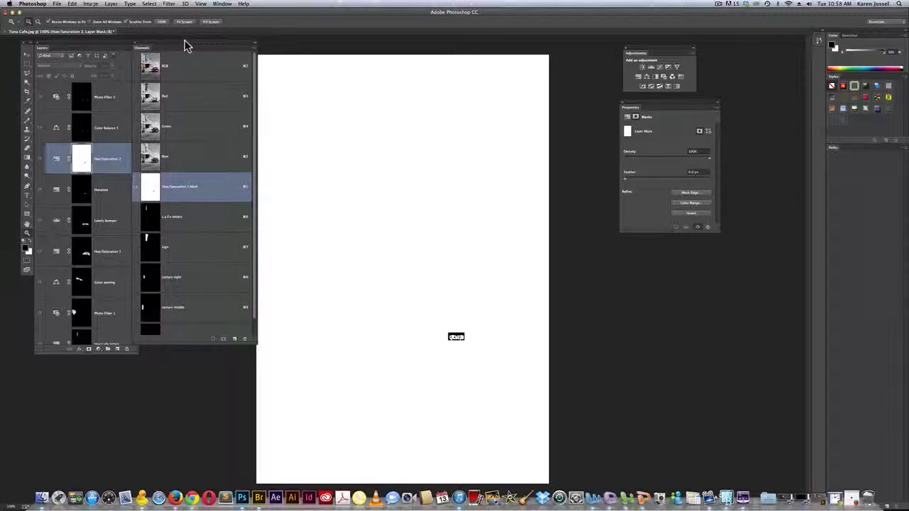
click(27, 64)
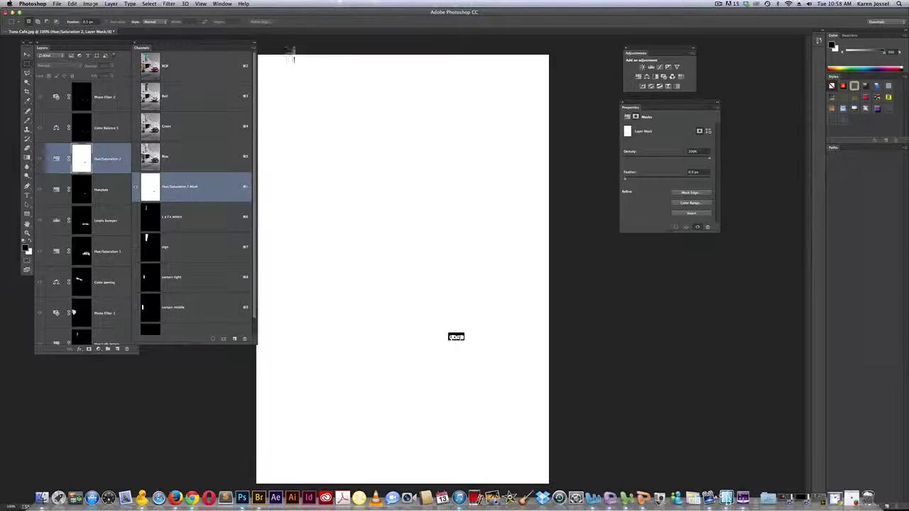
drag(238, 49, 229, 49)
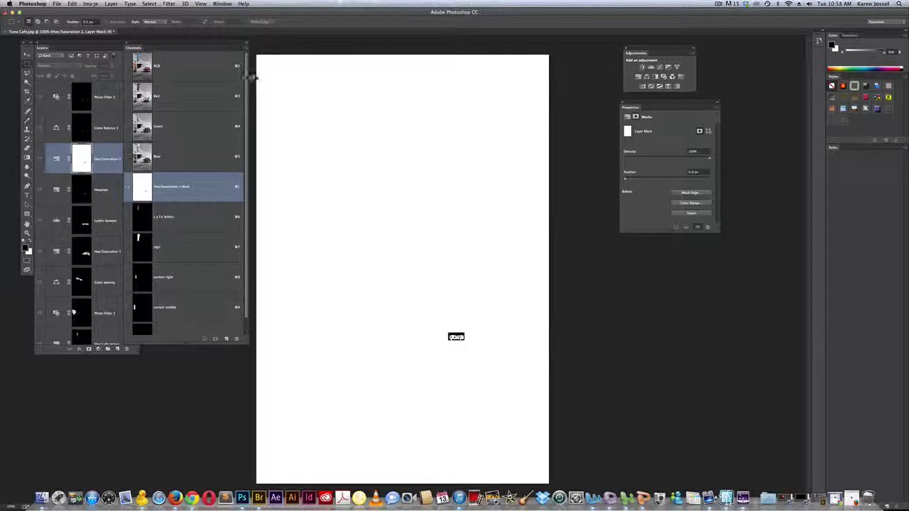
drag(255, 51, 415, 306)
drag(506, 360, 510, 333)
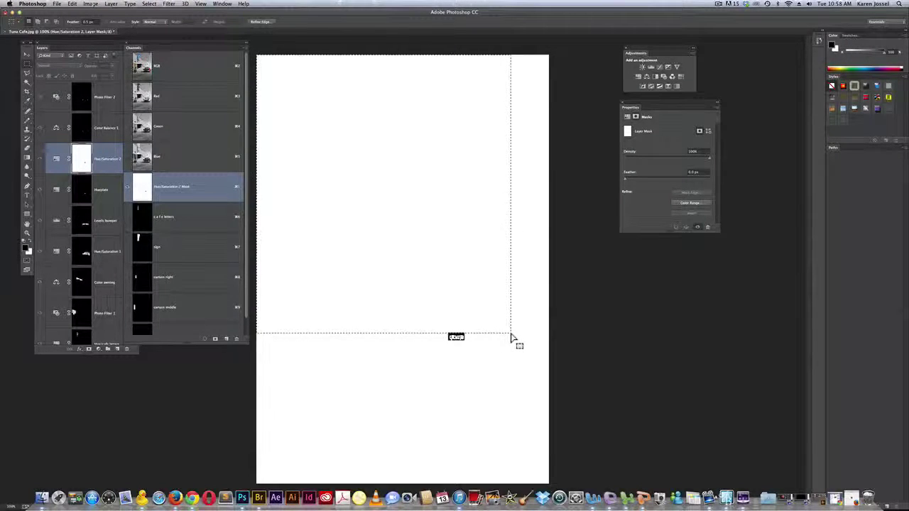
key(shift)
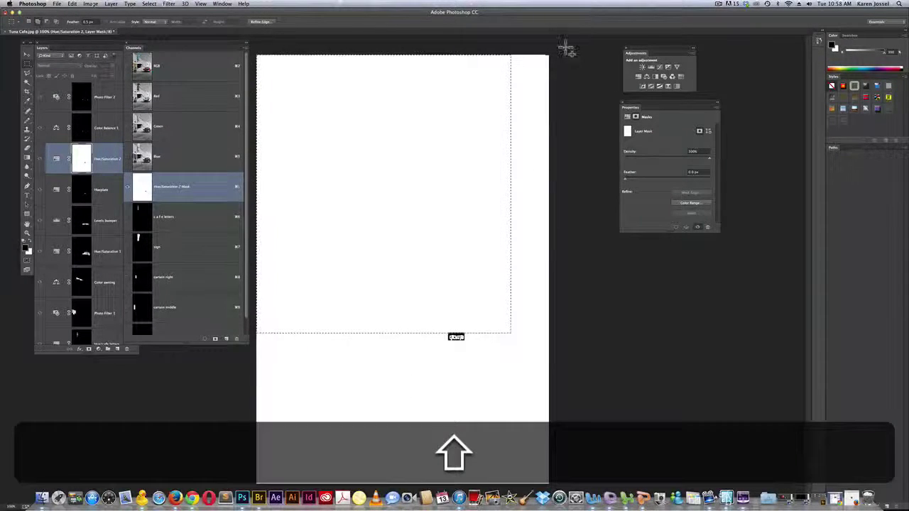
drag(566, 41, 465, 503)
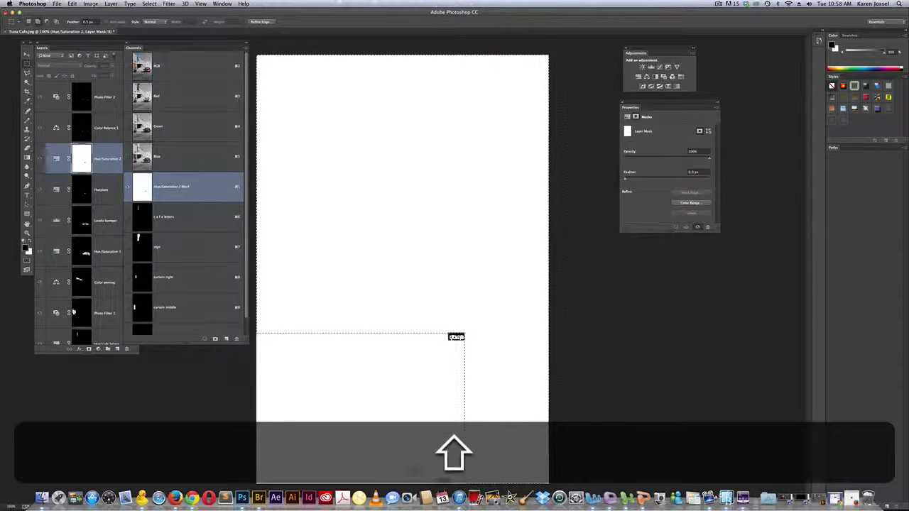
drag(262, 352, 495, 474)
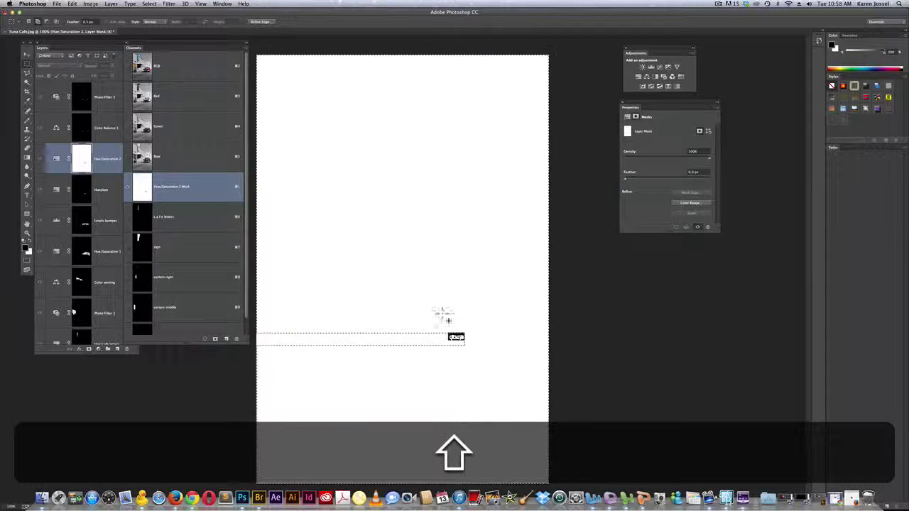
drag(447, 328, 254, 357)
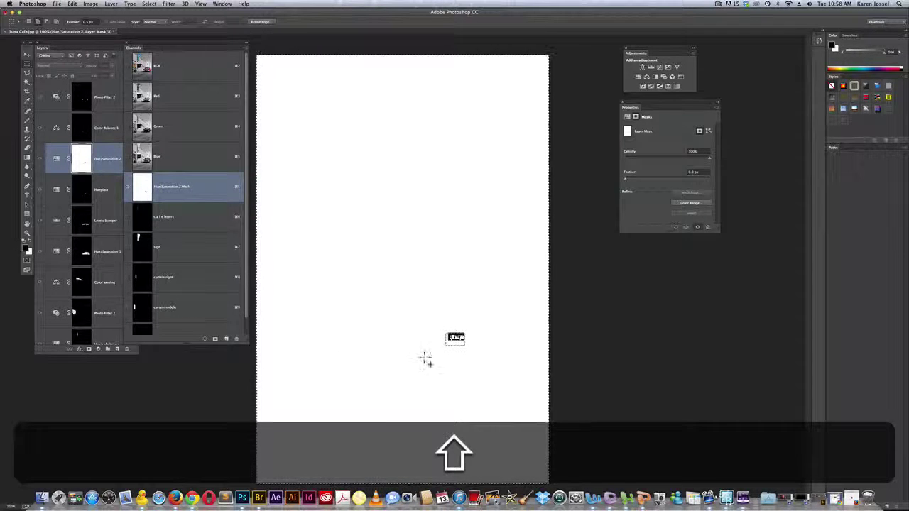
drag(424, 364, 485, 346)
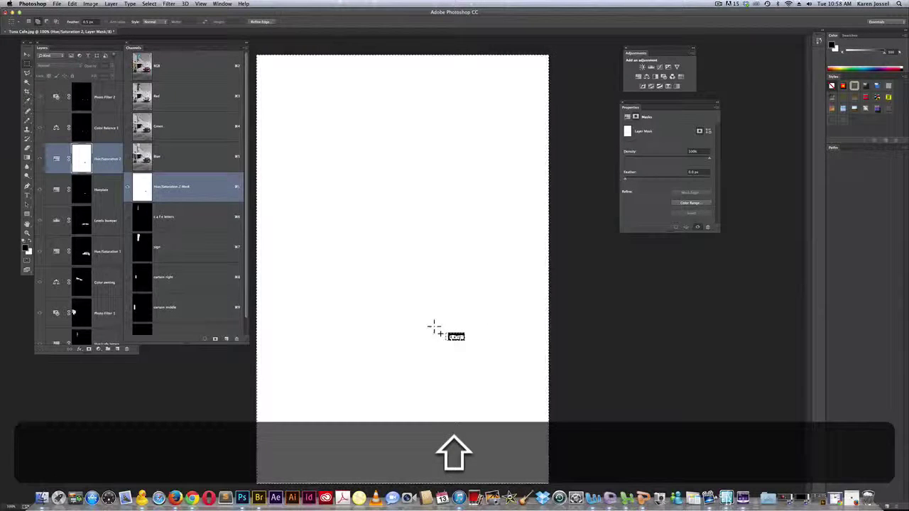
drag(434, 327, 455, 351)
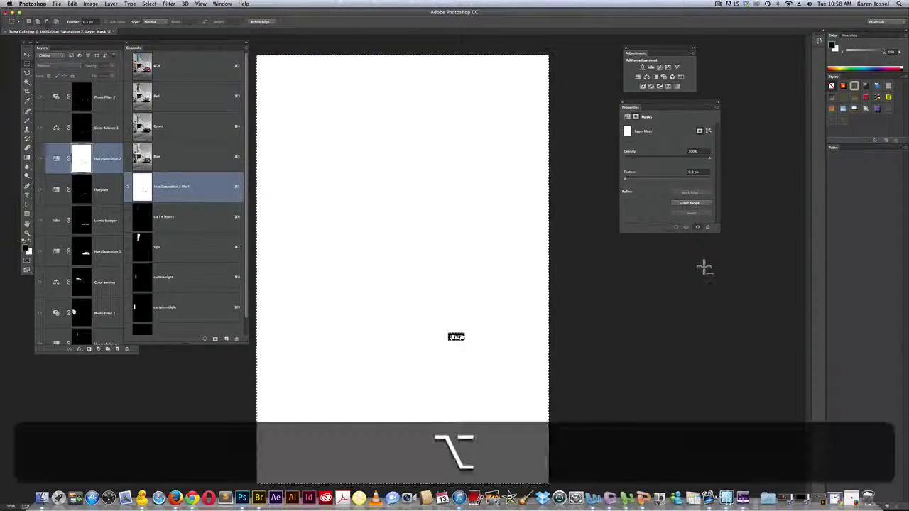
Fill the selected mask area with black, deselect, and paint out the leftover frame around the plate characters with the Brush tool.
key(alt+BackSpace)
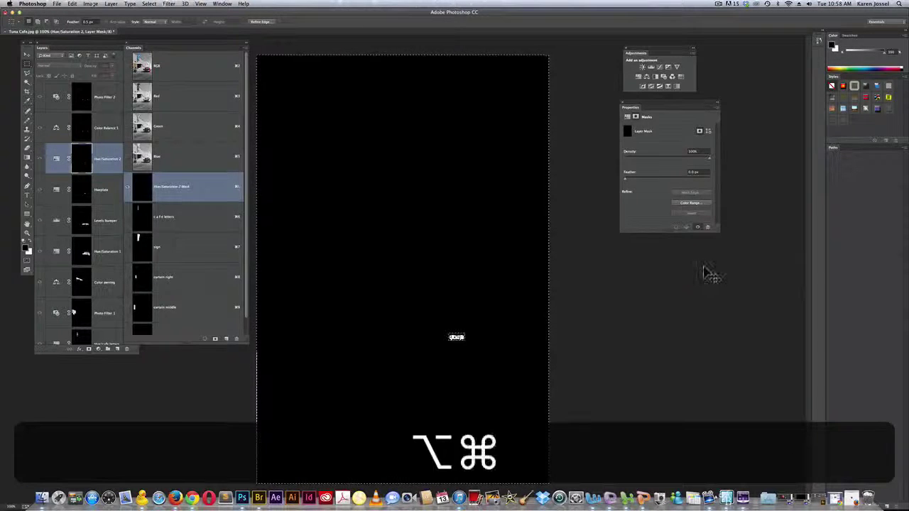
key(super+d)
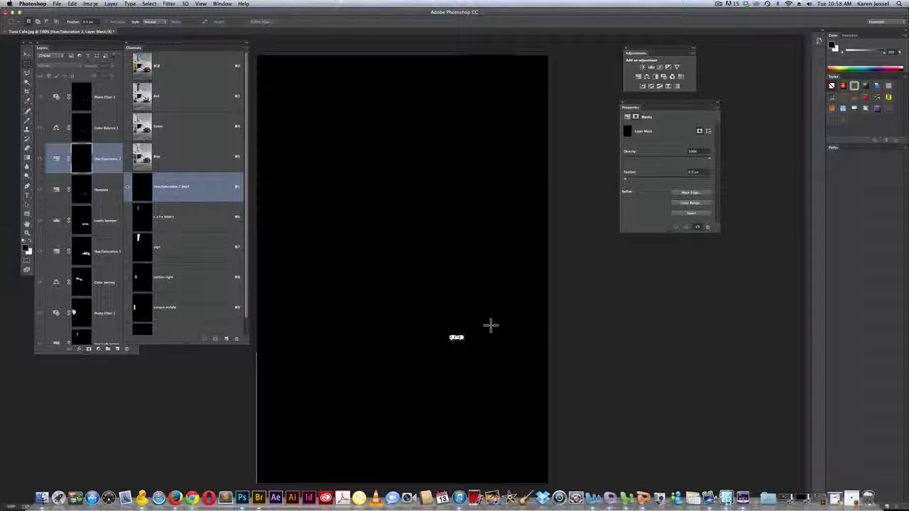
key(space)
super+click(460, 336)
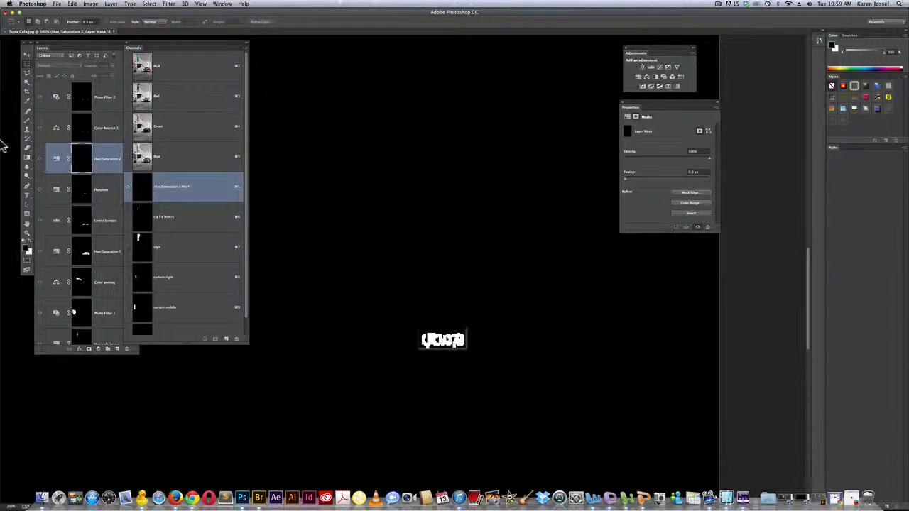
click(27, 119)
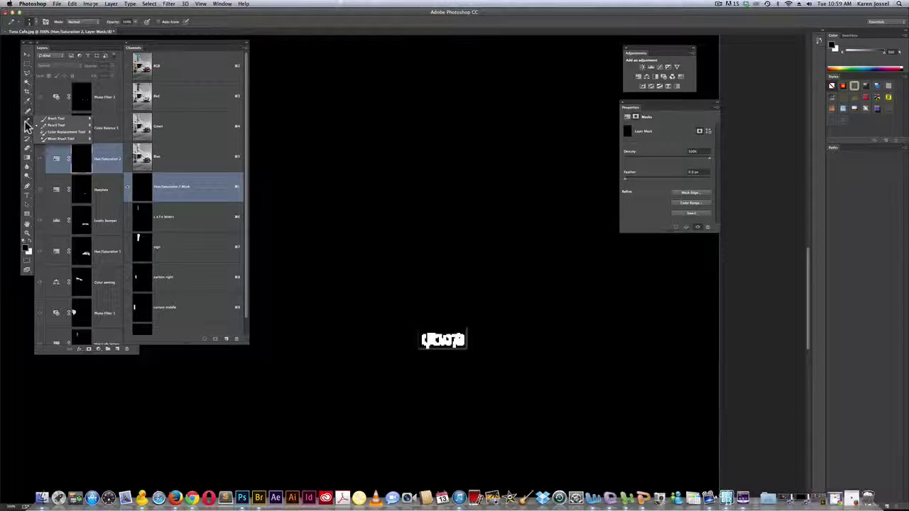
click(51, 119)
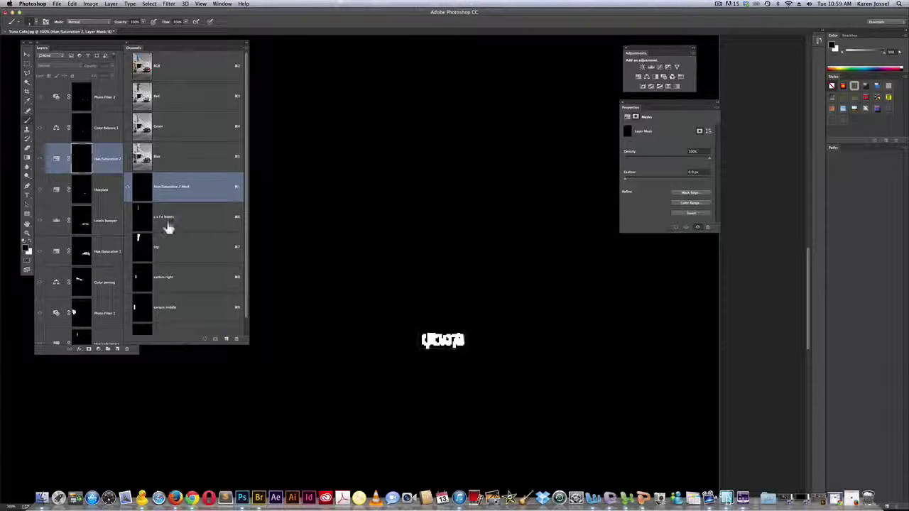
Return from the mask view to the plate characters' Hue/Saturation adjustment and rename its layer "Hue/number on plate".
click(83, 157)
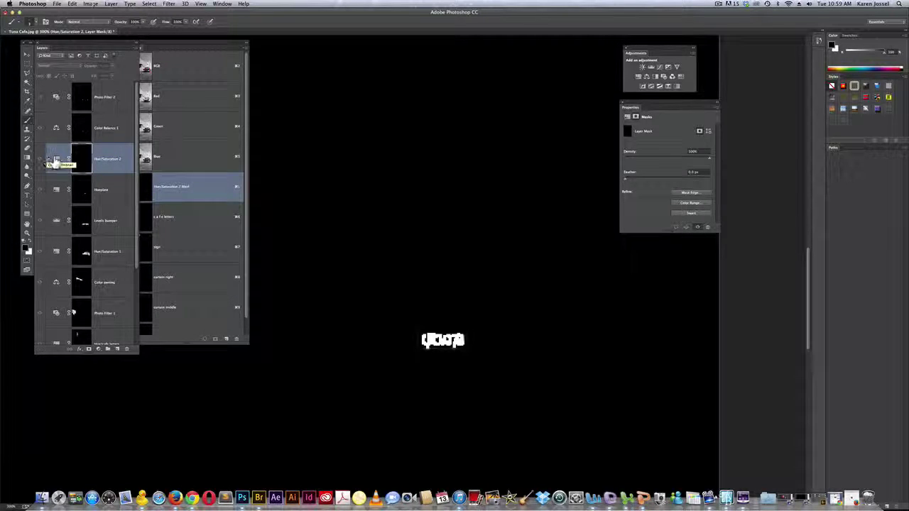
click(57, 159)
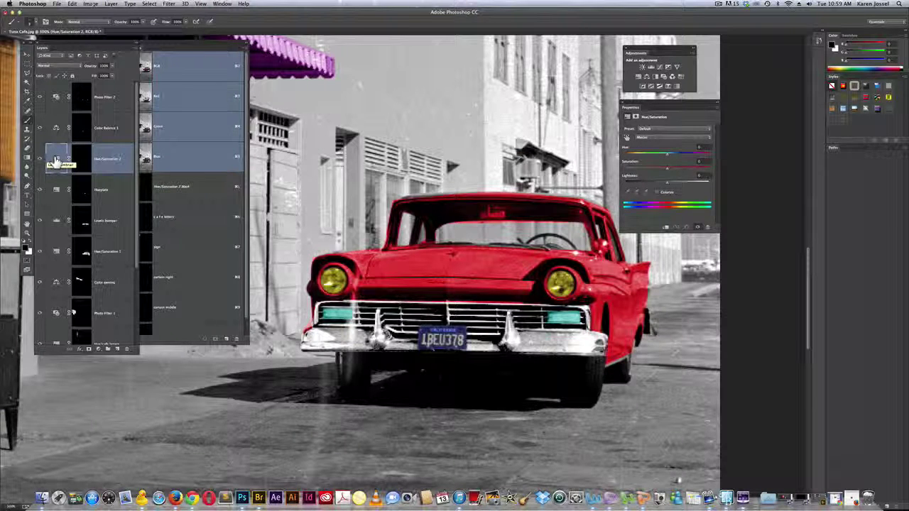
double_click(107, 159)
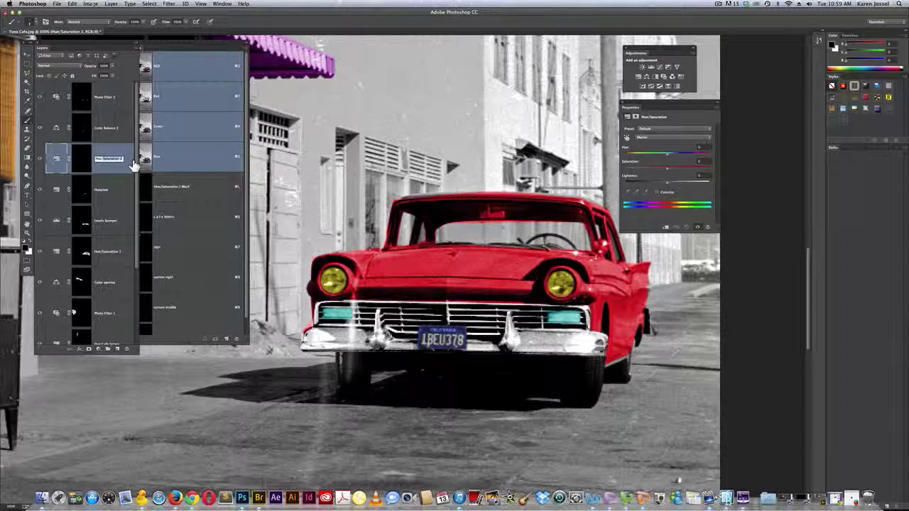
text(number pla)
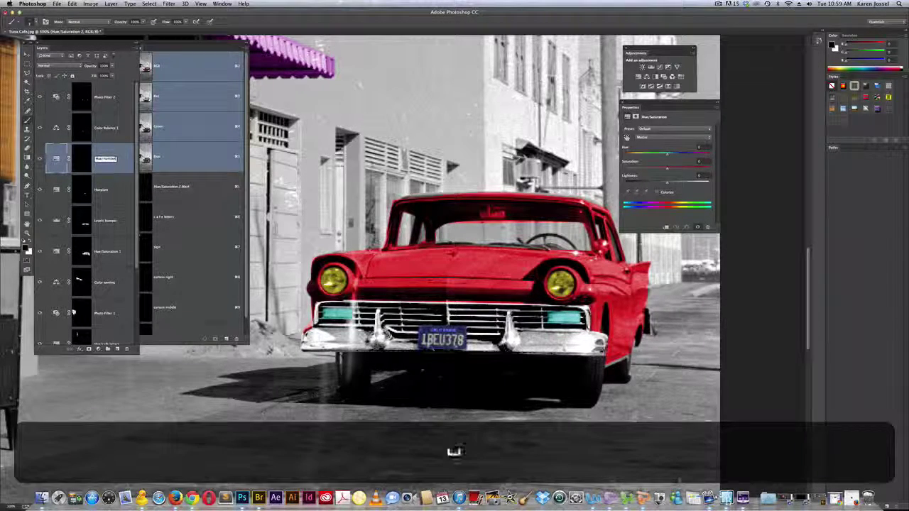
text(te)
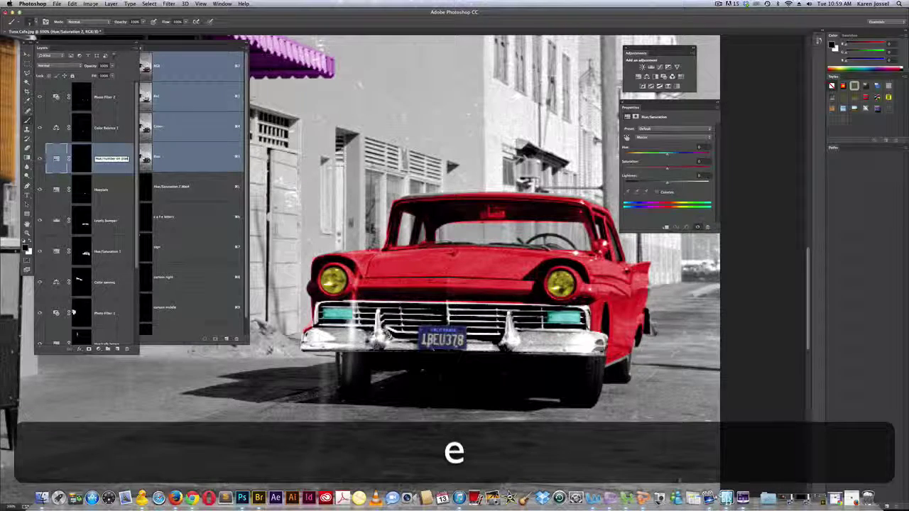
key(BackSpace)
text(e)
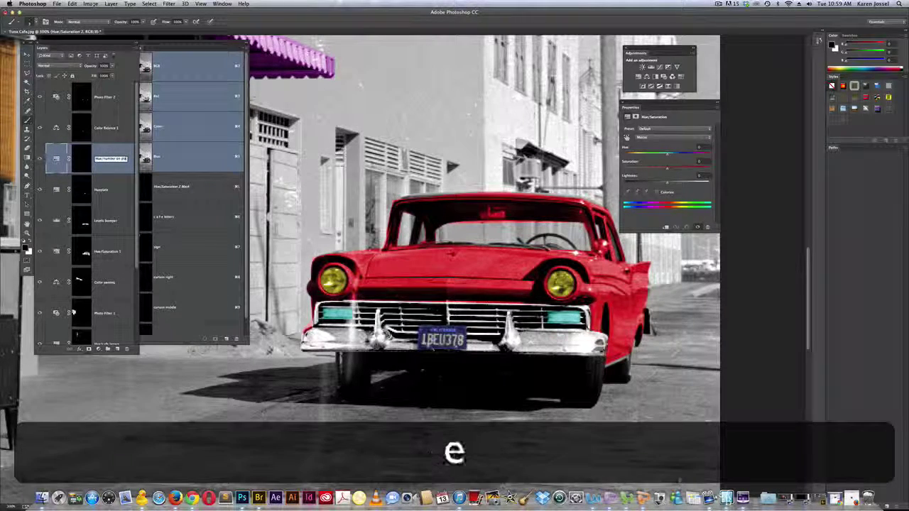
key(Return)
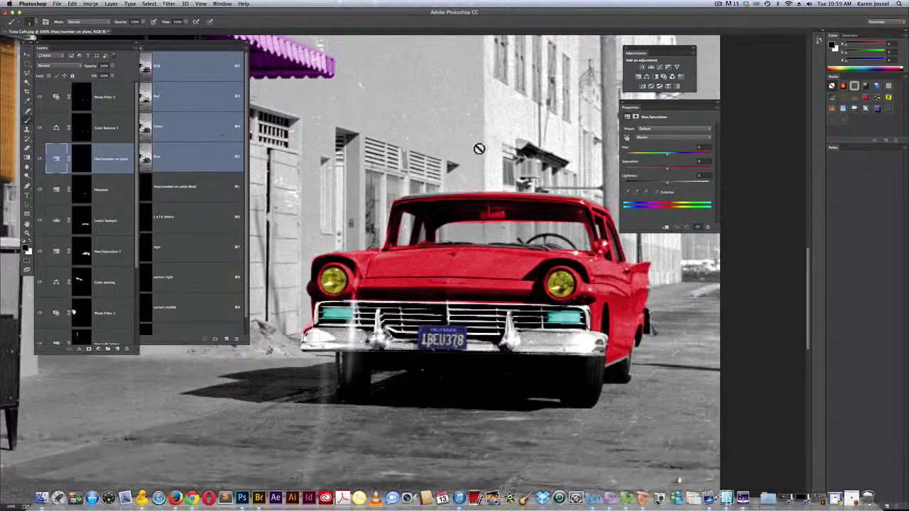
Colorize the plate characters yellow, with saturation at about 64 and hue at about 53.
click(657, 192)
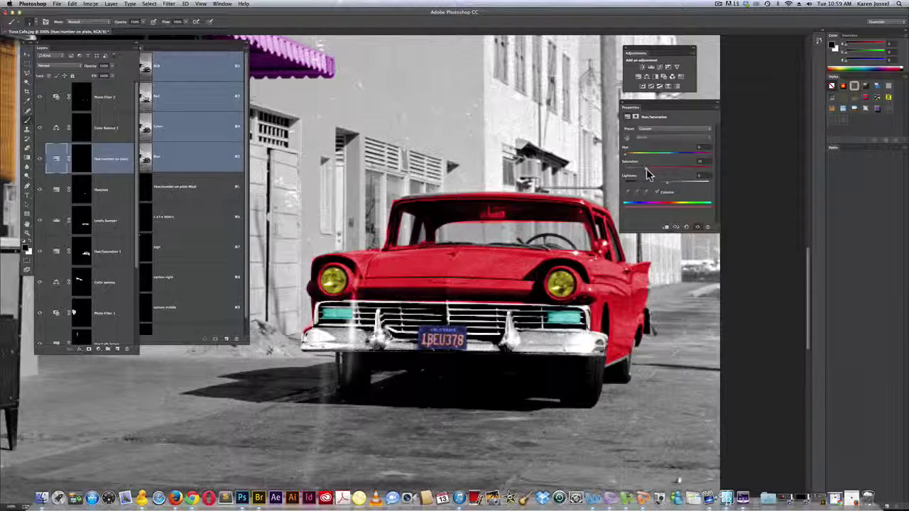
drag(645, 170, 678, 168)
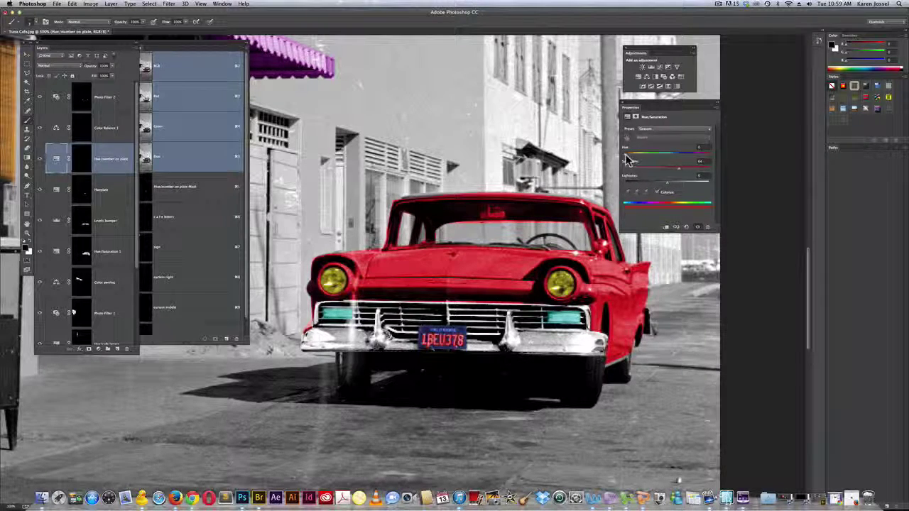
drag(626, 159, 637, 159)
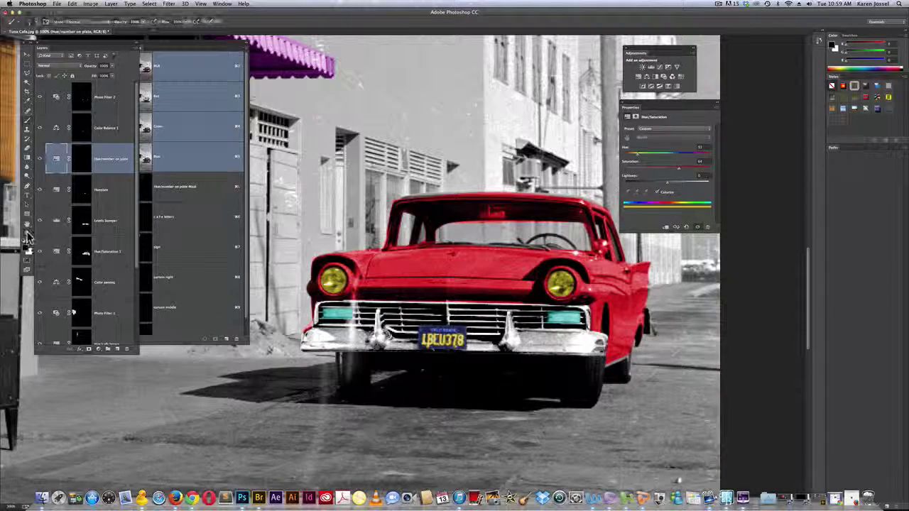
Switch to the Elliptical Marquee tool with the whole photo in view.
click(27, 233)
key(super+0)
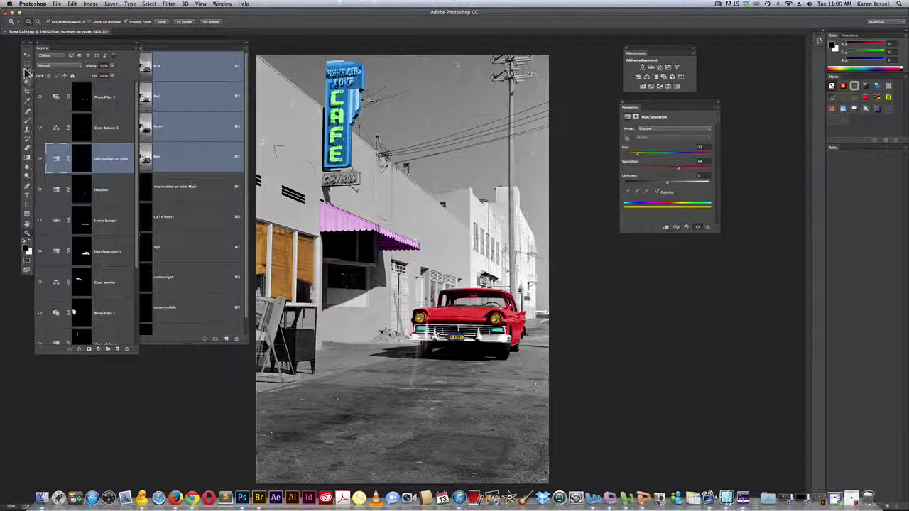
drag(27, 62, 46, 74)
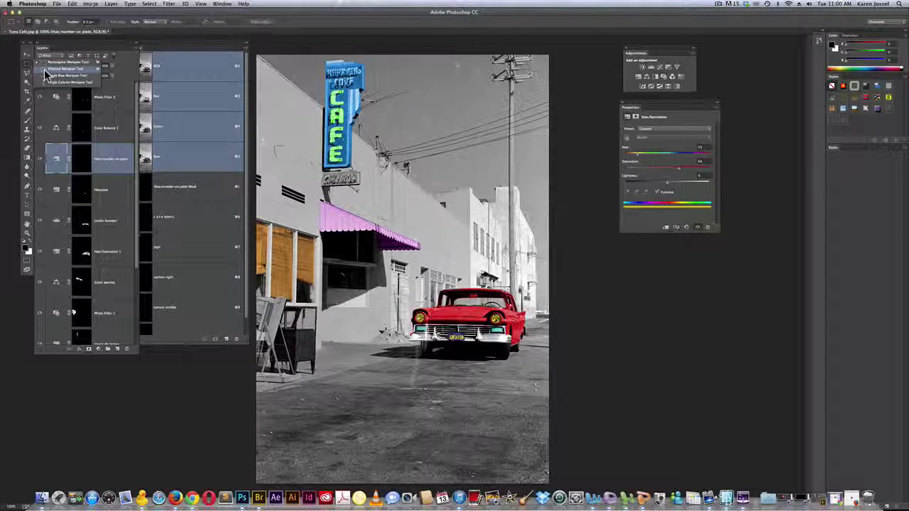
click(45, 71)
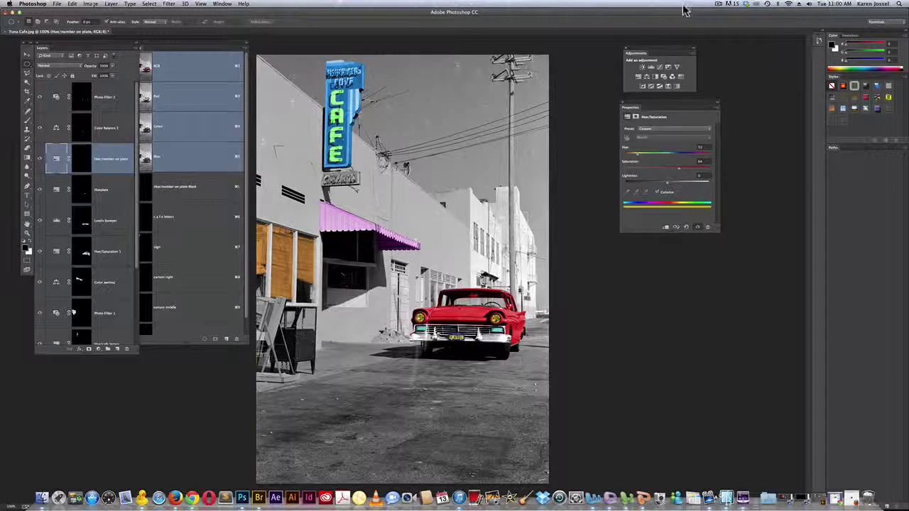
click(718, 5)
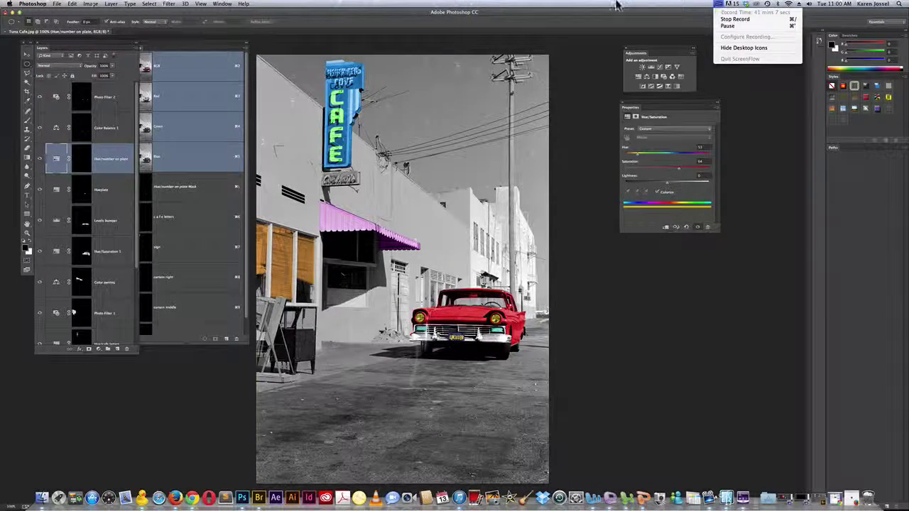
click(616, 6)
click(717, 6)
click(607, 6)
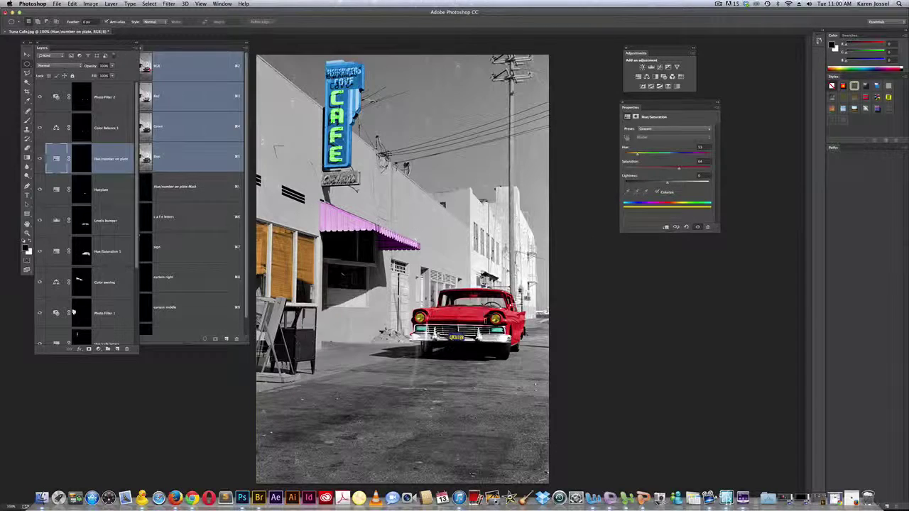
Draw a tiny elliptical selection on the car beside the windshield, near its side mirror.
drag(512, 298, 513, 299)
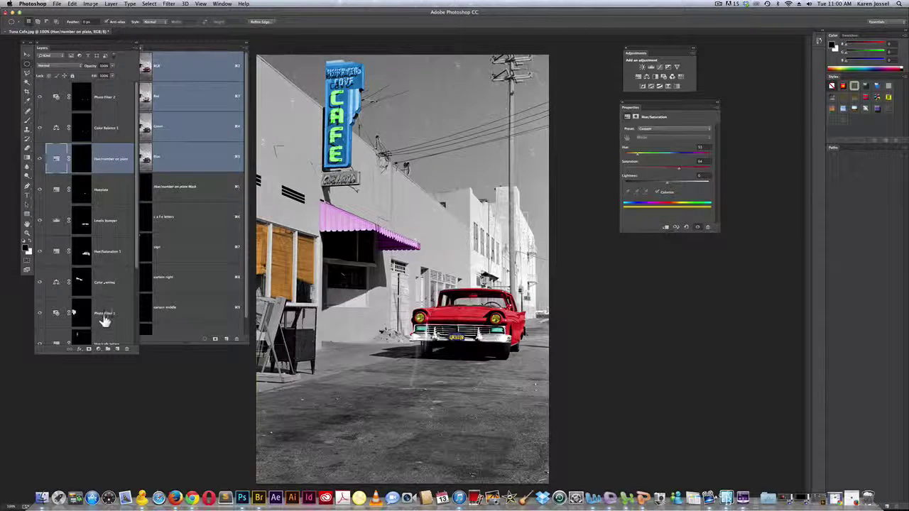
Rename the red car's Hue/Saturation adjustment layer "Hue/car body".
double_click(110, 255)
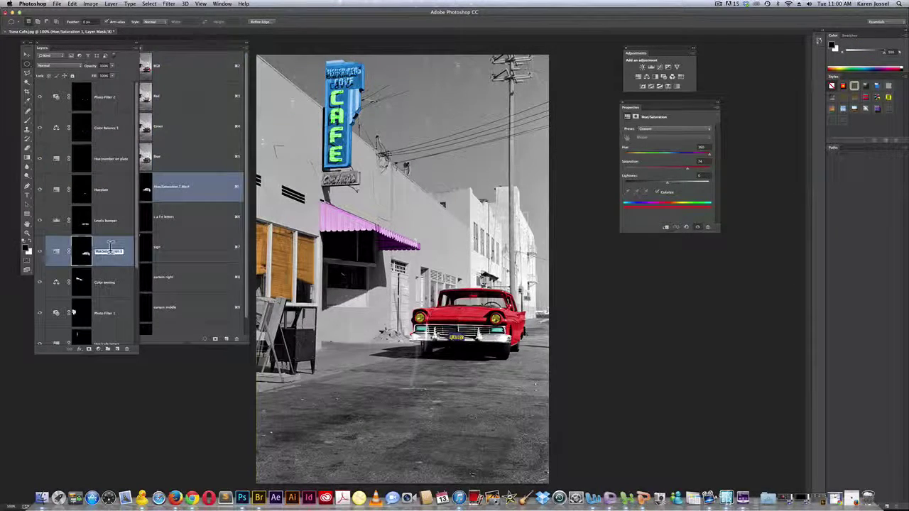
text(car c)
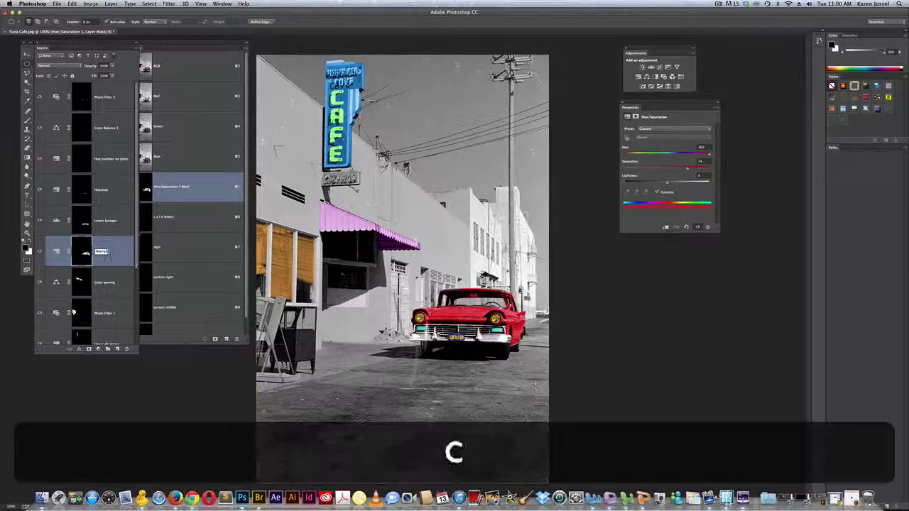
text(olor bonly)
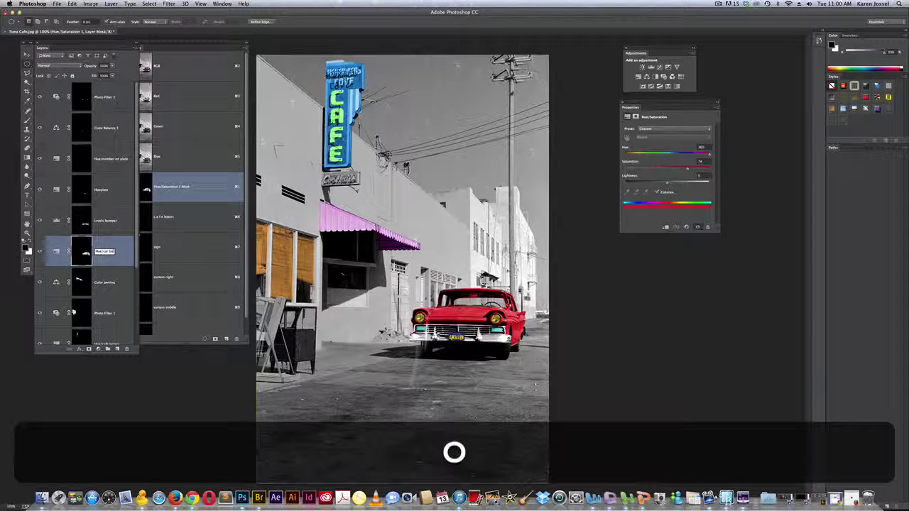
key(Return)
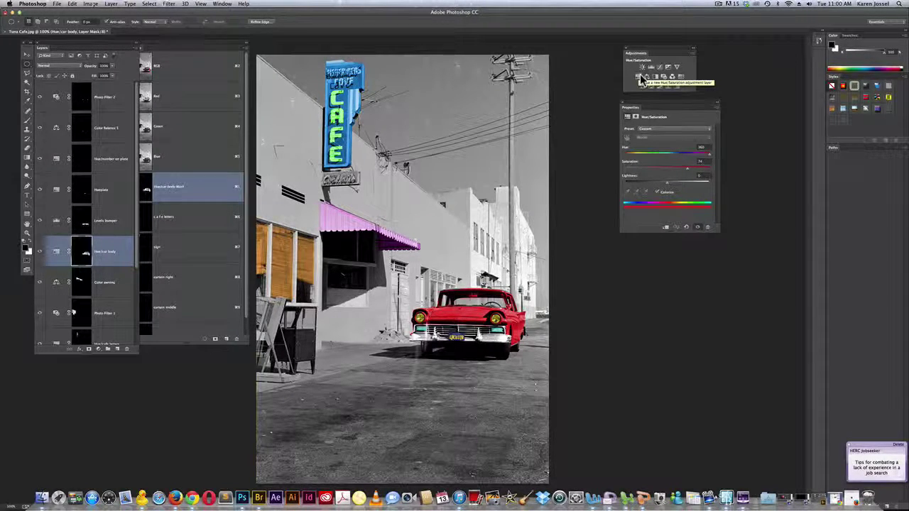
Fill the small elliptical selection beside the windshield on the Hue/car body layer's mask.
click(72, 4)
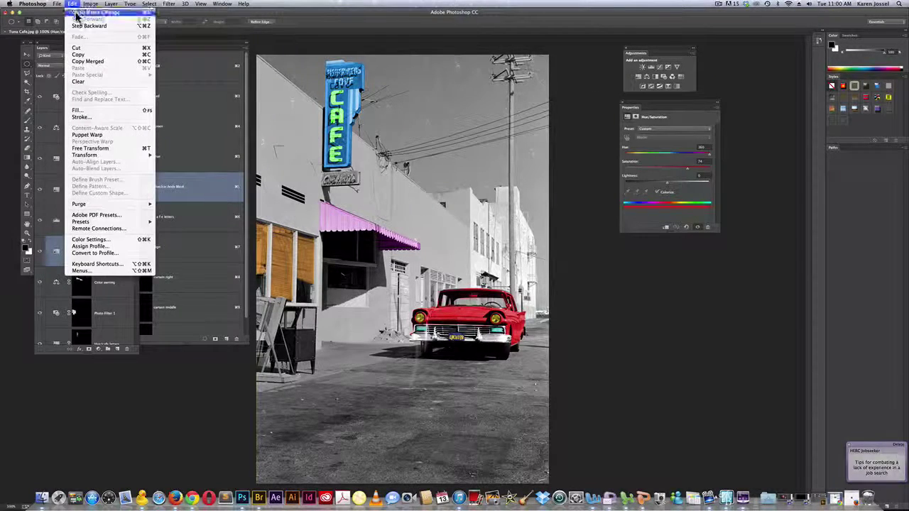
click(97, 111)
click(497, 208)
key(m)
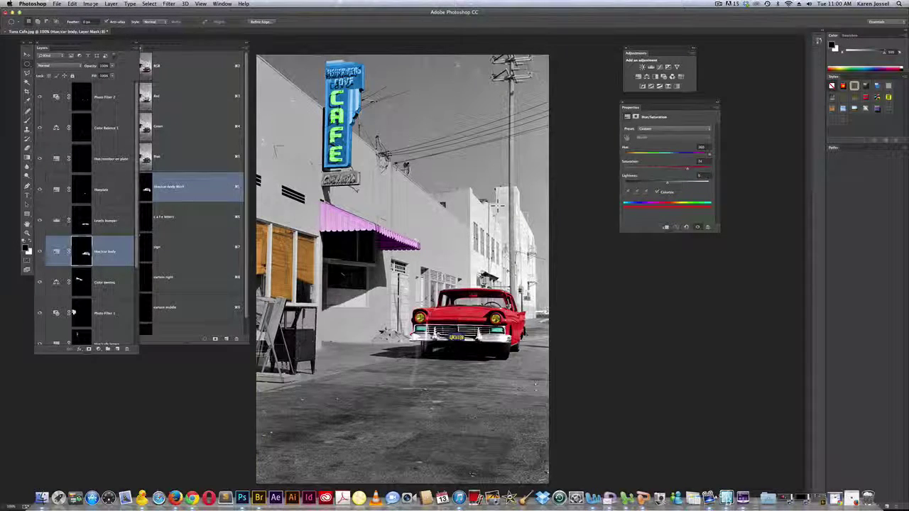
Add a Levels adjustment for the small elliptical area, with the shadow input at 72 and the highlight input at about 222.
click(651, 67)
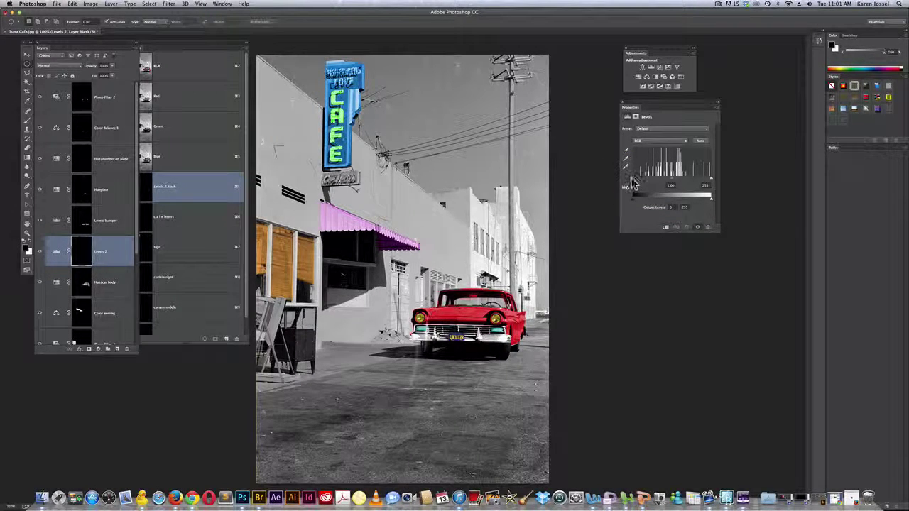
drag(644, 184, 656, 183)
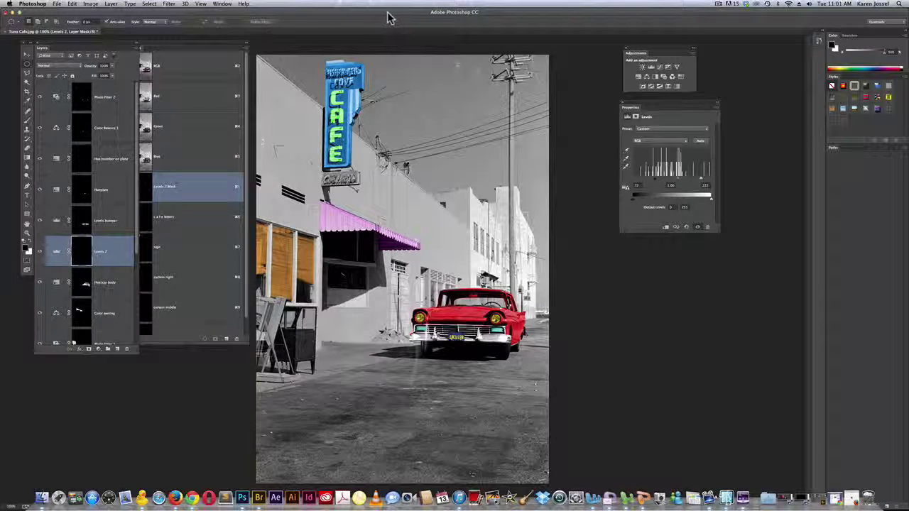
Outline the row of buildings, from the café wall to the far end of the street, with the Polygonal Lasso tool.
drag(388, 17, 412, 17)
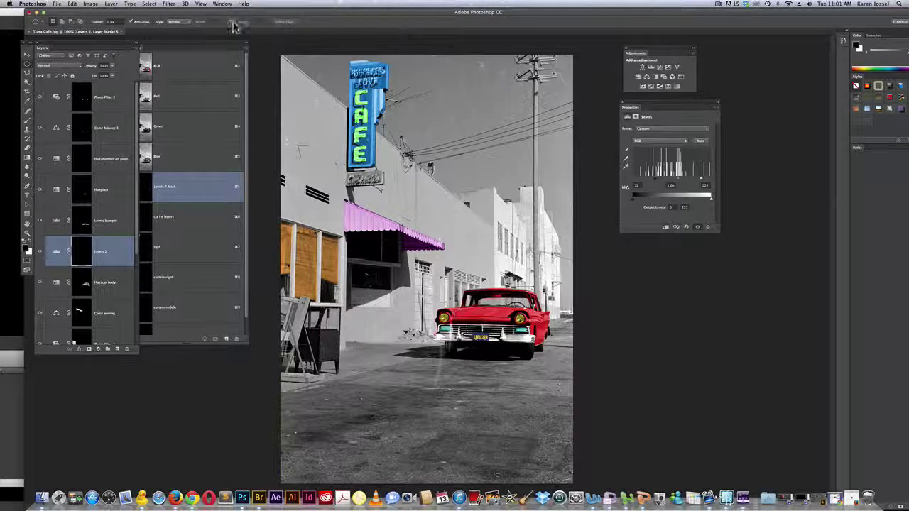
click(29, 77)
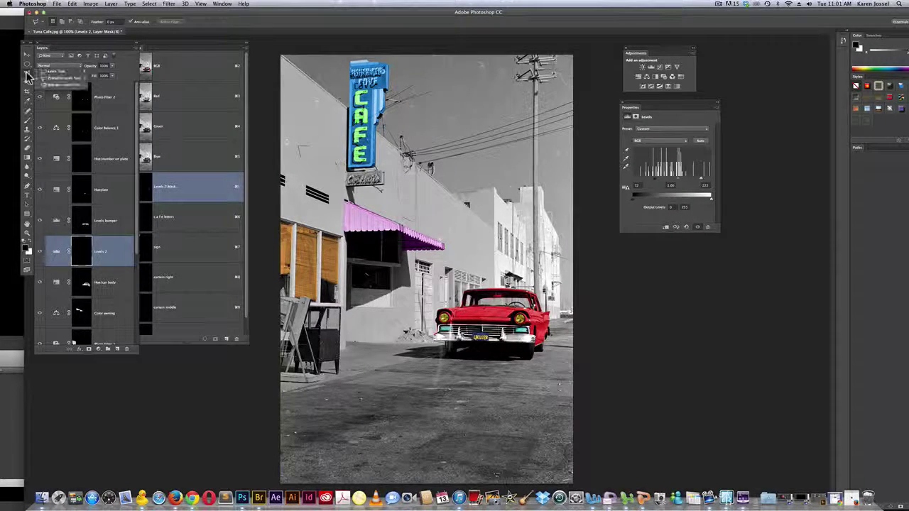
click(63, 78)
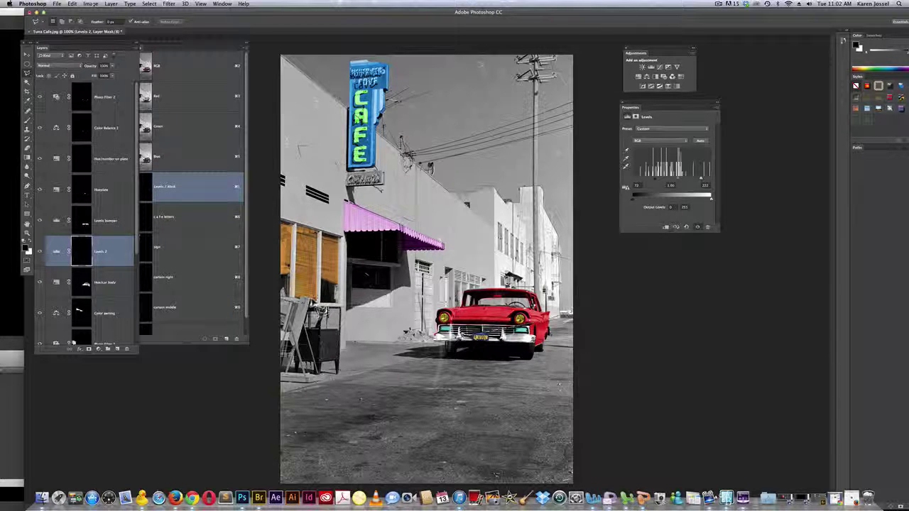
click(283, 58)
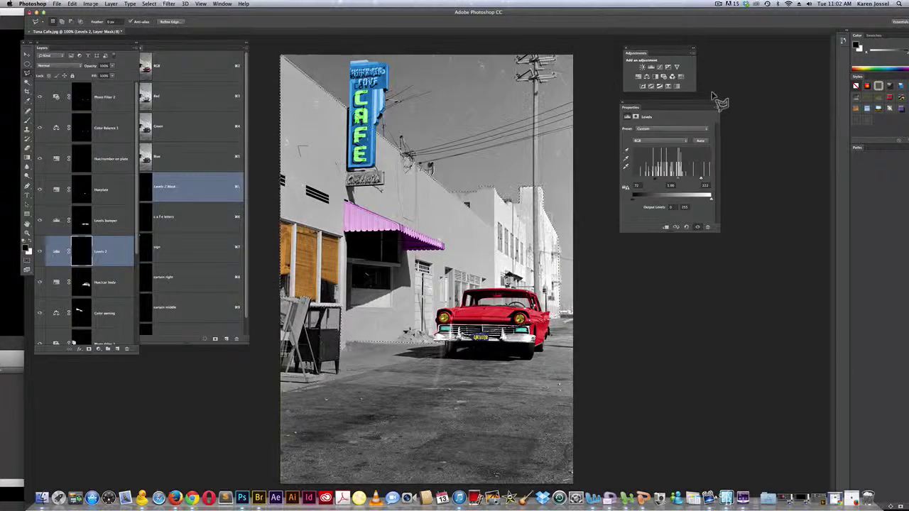
Add a Photo Filter adjustment over the selected buildings, with custom rose colour #c25a68 and density at about 67%.
click(663, 77)
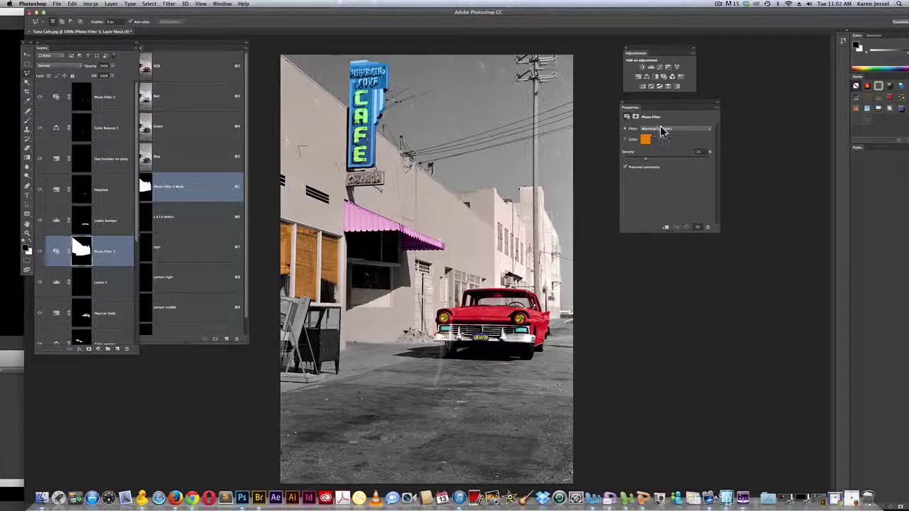
click(645, 139)
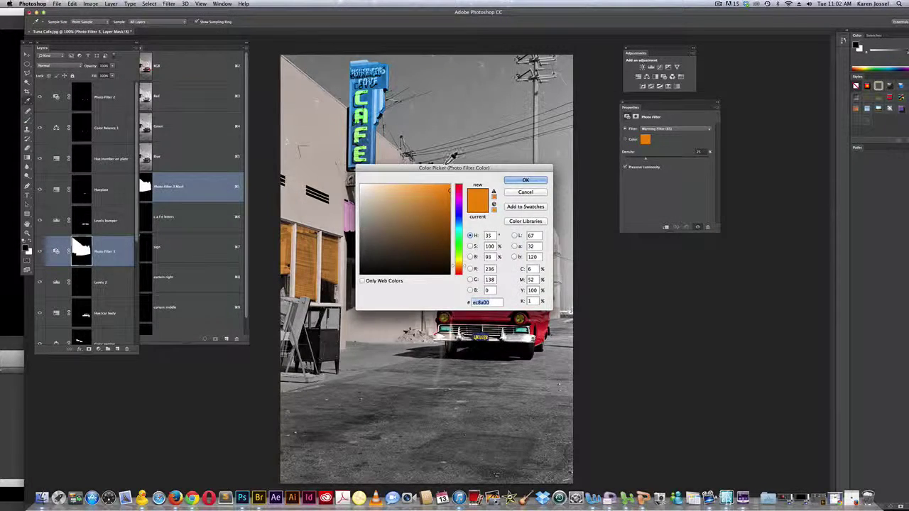
drag(463, 165, 755, 198)
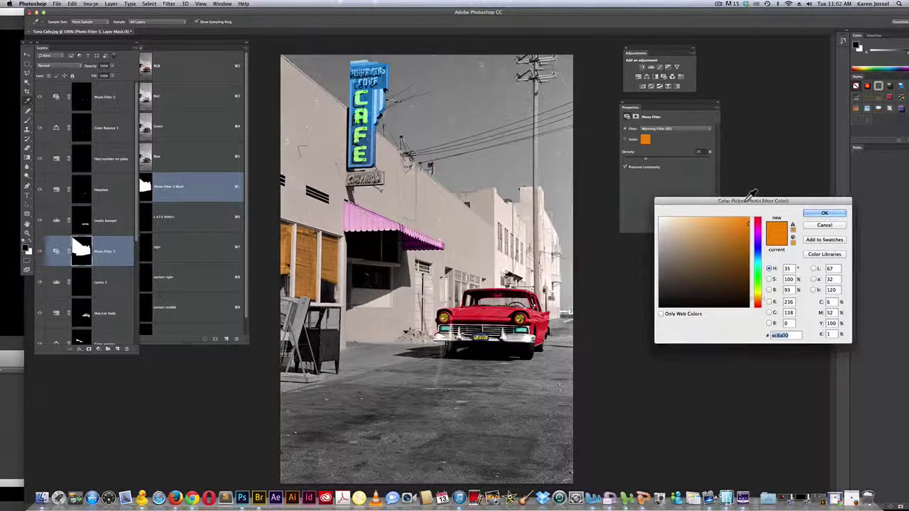
click(758, 235)
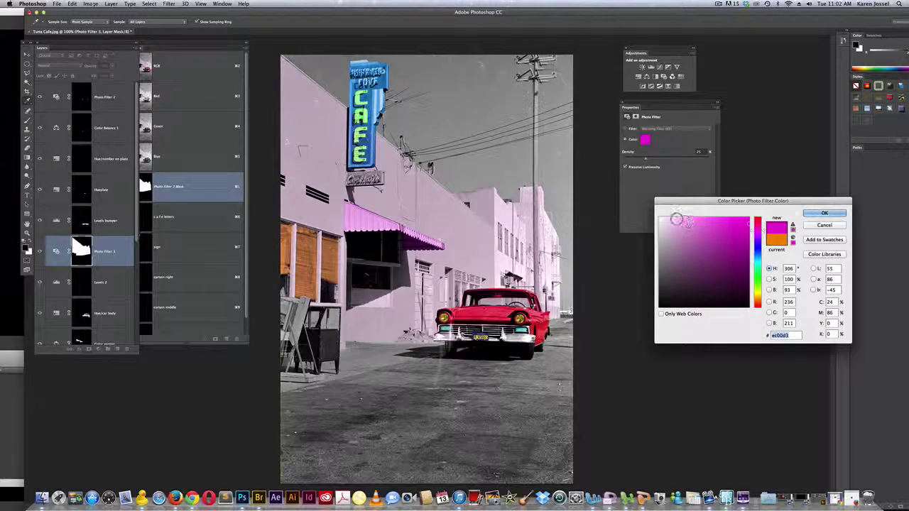
click(678, 220)
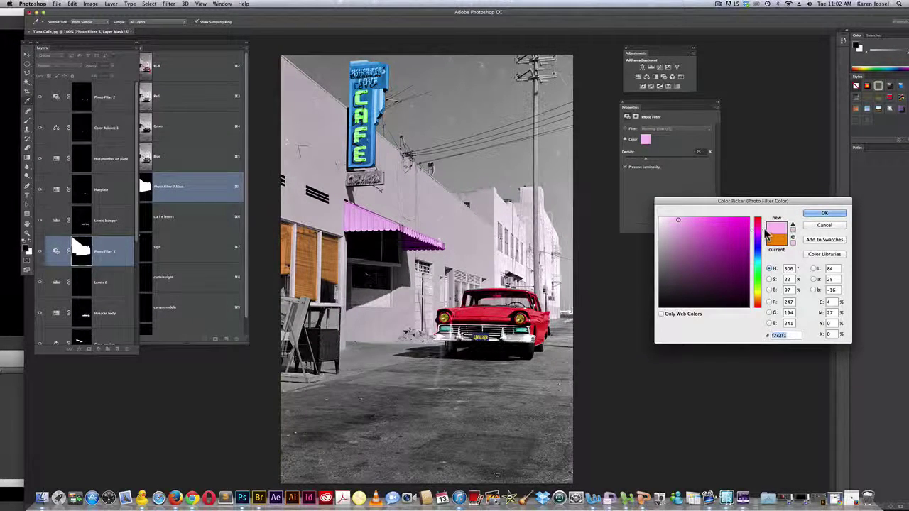
drag(766, 234, 764, 228)
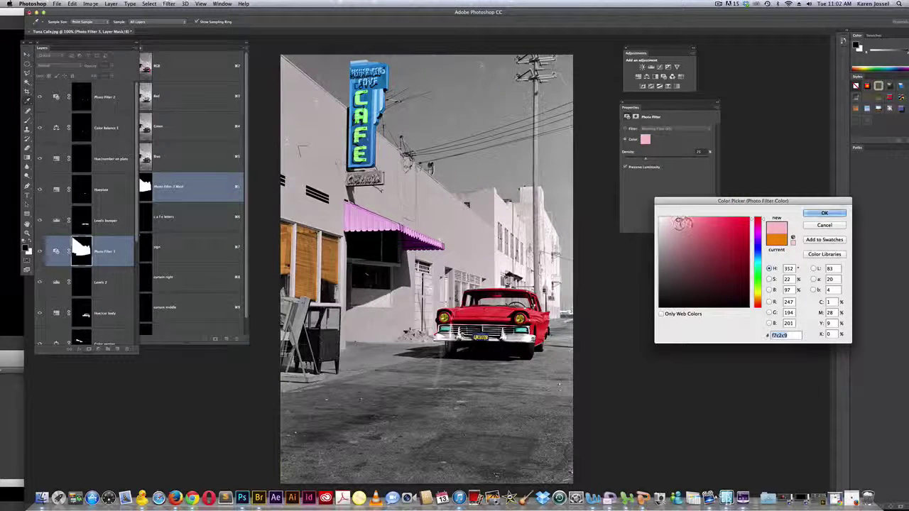
click(686, 224)
drag(686, 224, 692, 225)
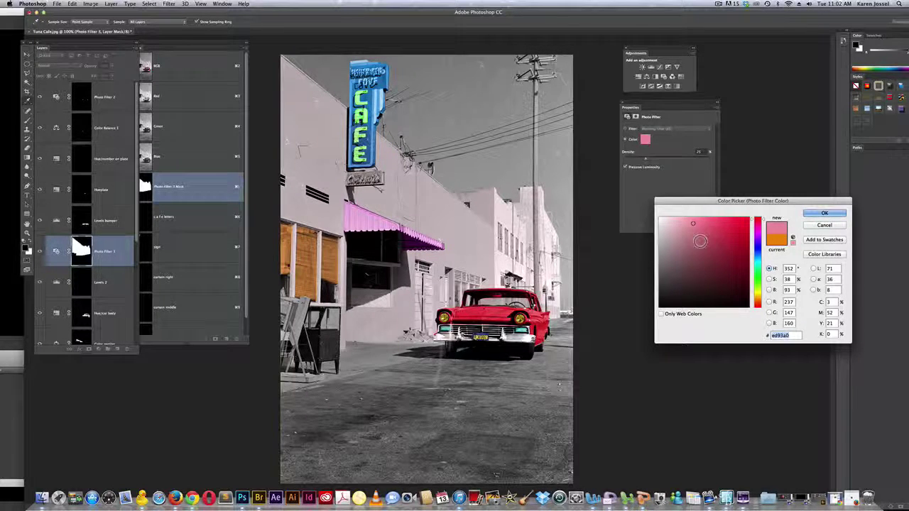
click(697, 233)
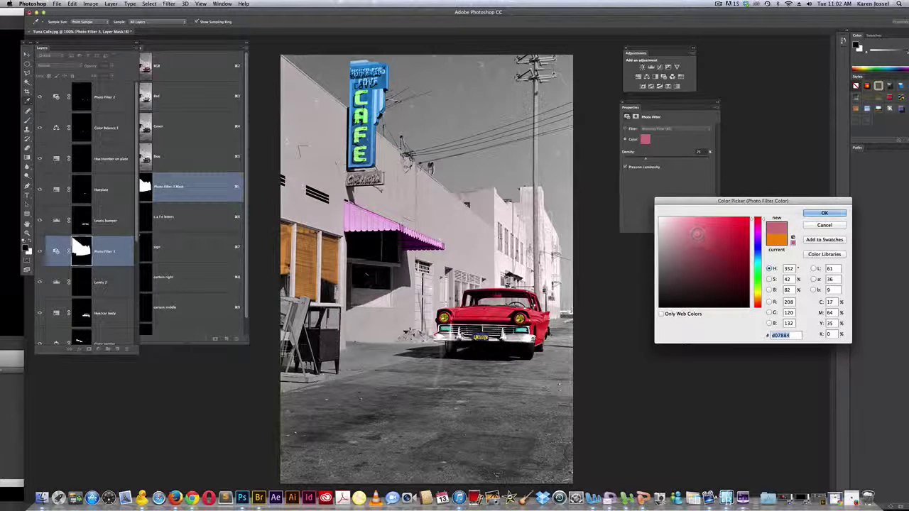
click(707, 239)
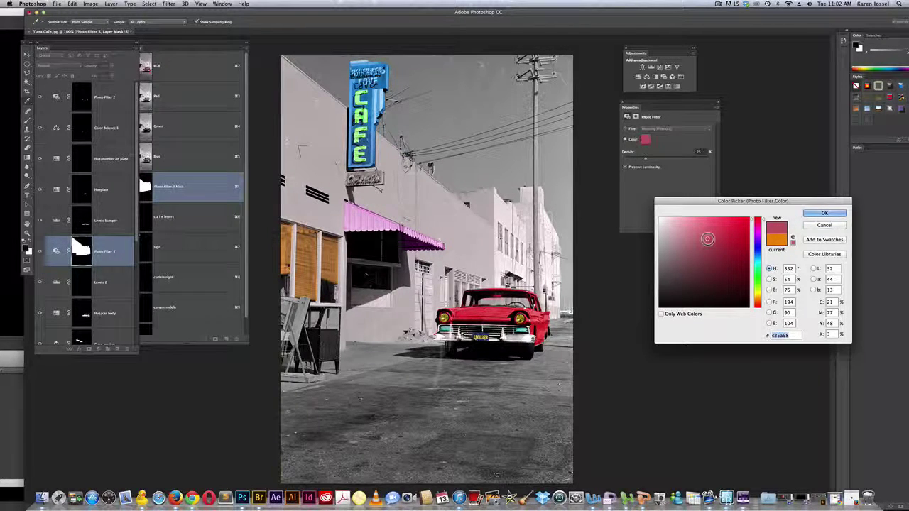
click(820, 213)
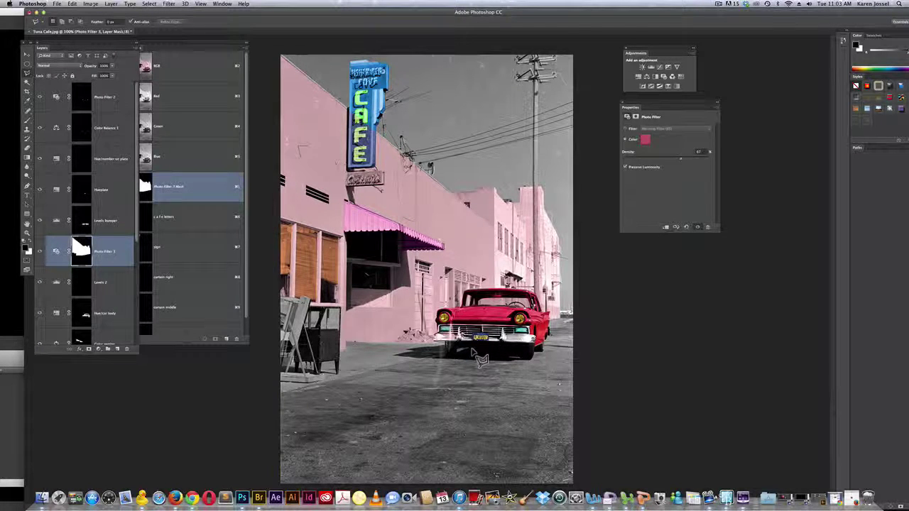
Compare the photo with the buildings' photo filter hidden and shown, and raise the filter's density to 100%.
click(39, 252)
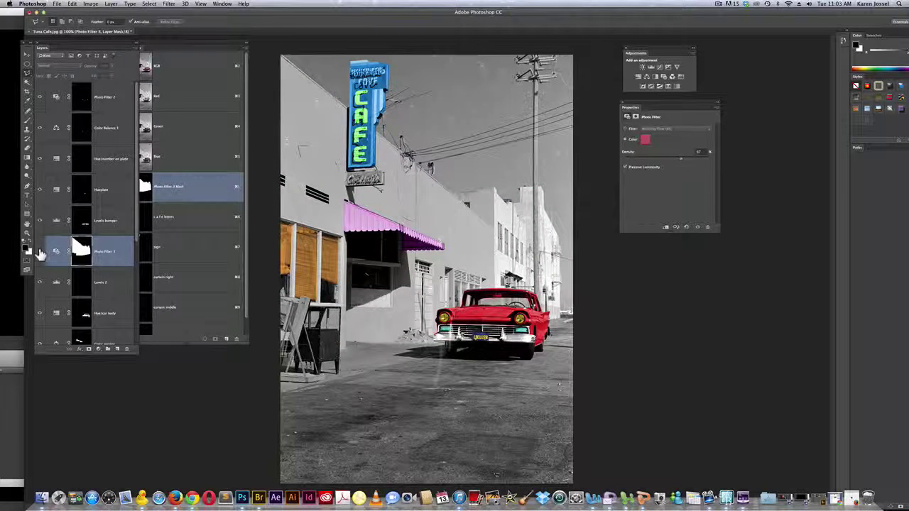
click(39, 252)
click(39, 252)
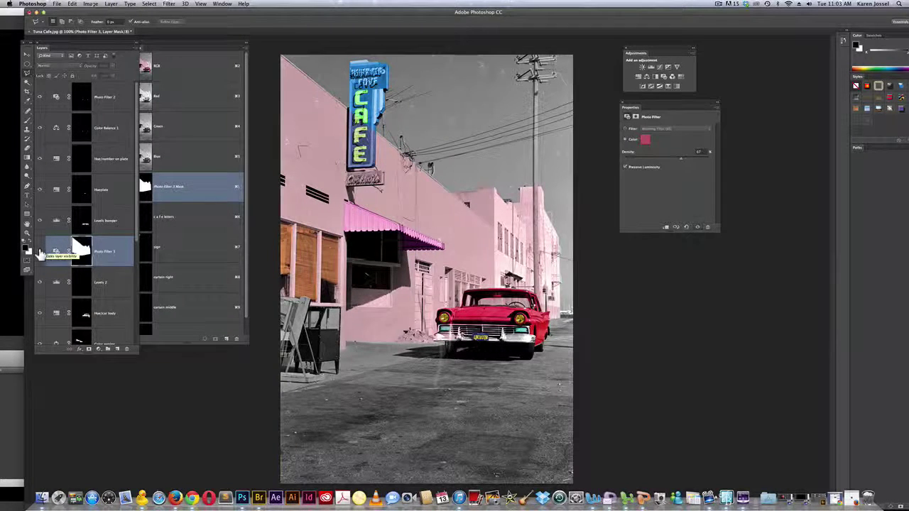
click(39, 252)
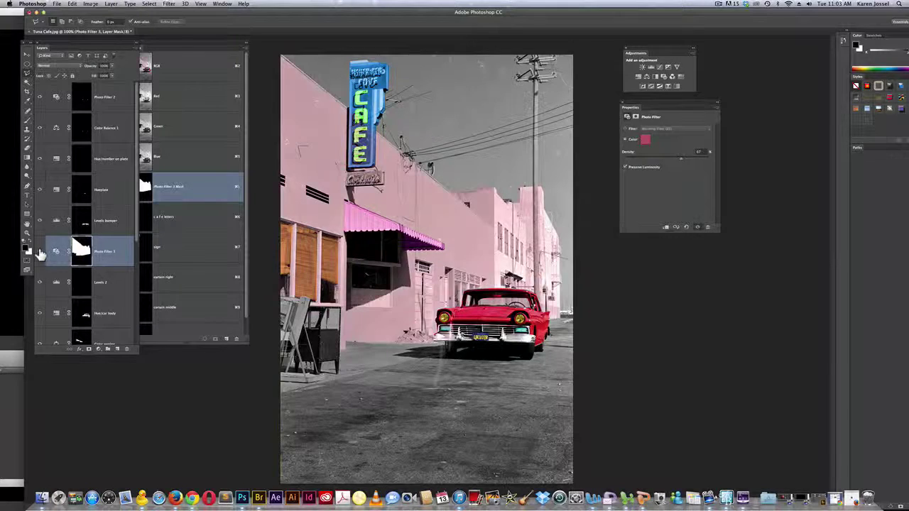
click(39, 252)
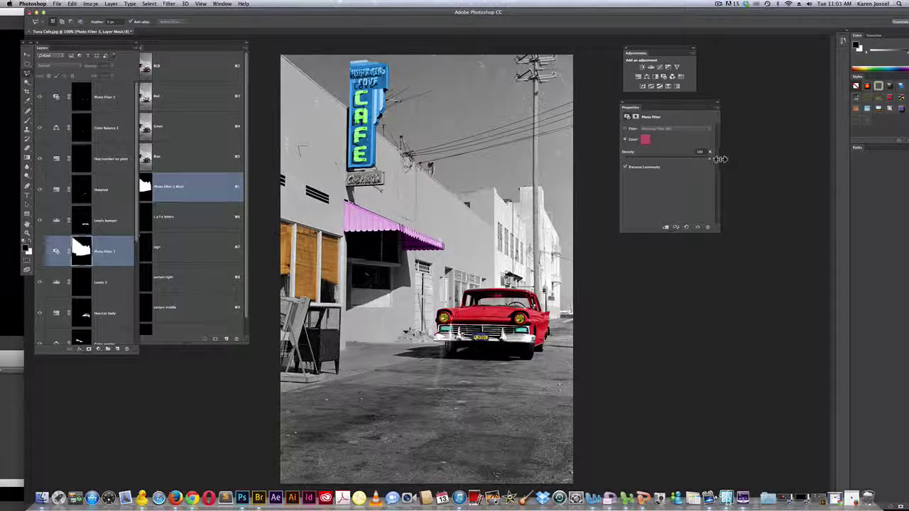
click(39, 252)
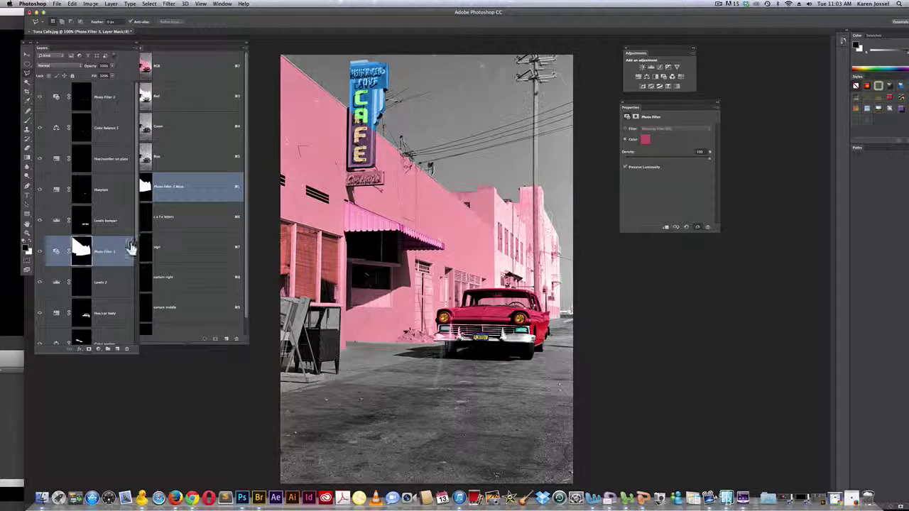
Move the buildings' photo filter layer to the top of the stack and load the Photo Filter 1 mask as a selection.
drag(121, 251, 115, 93)
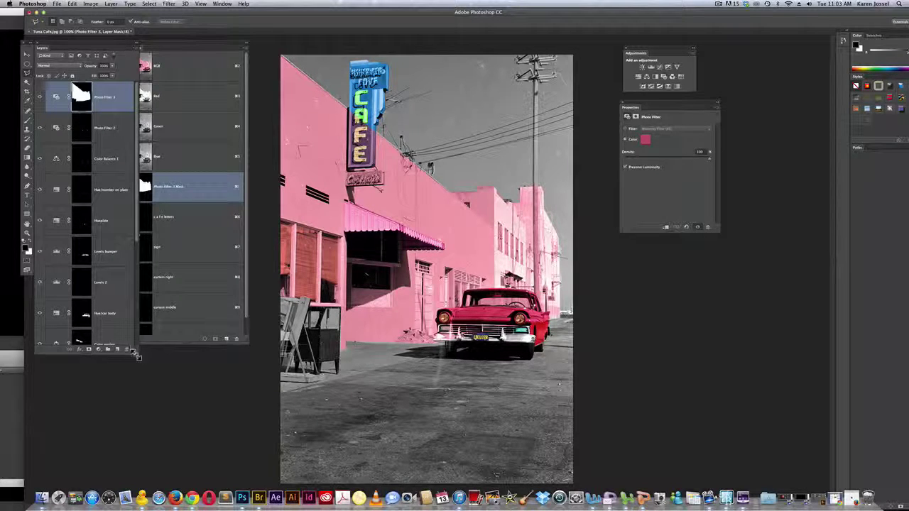
drag(137, 355, 148, 483)
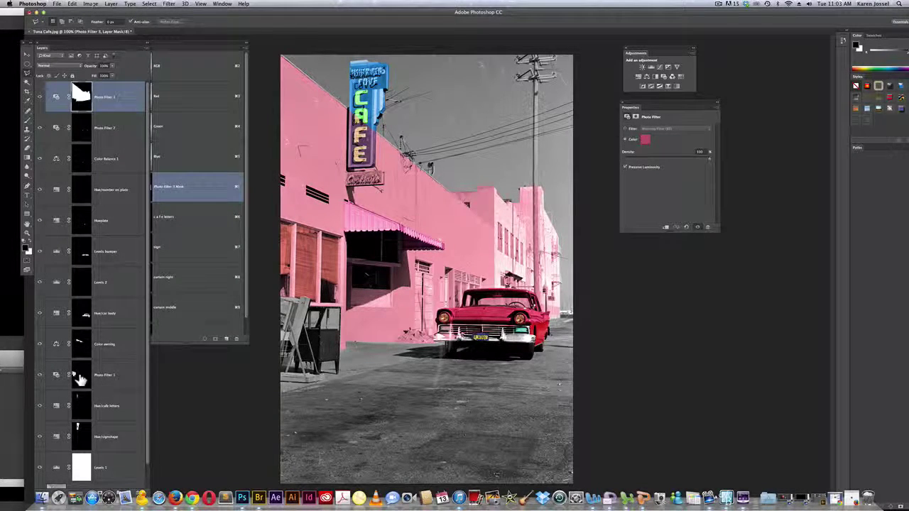
key(super)
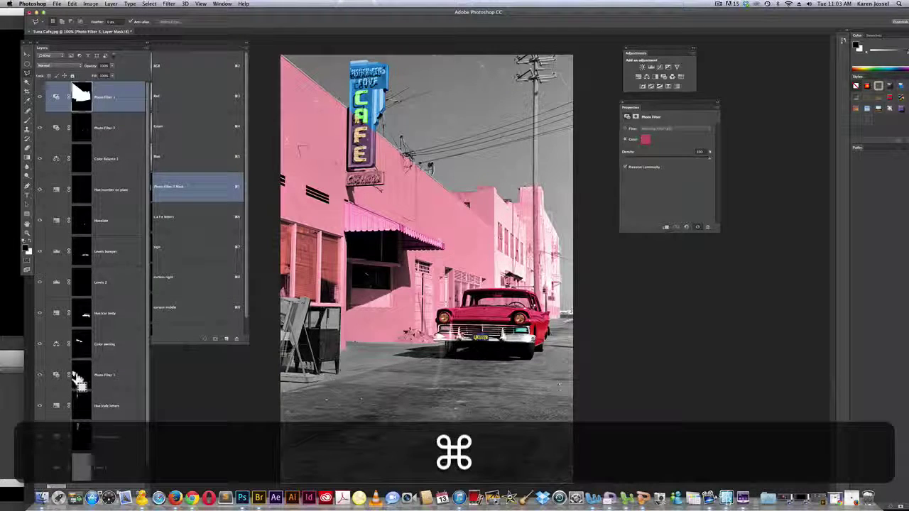
super+click(78, 378)
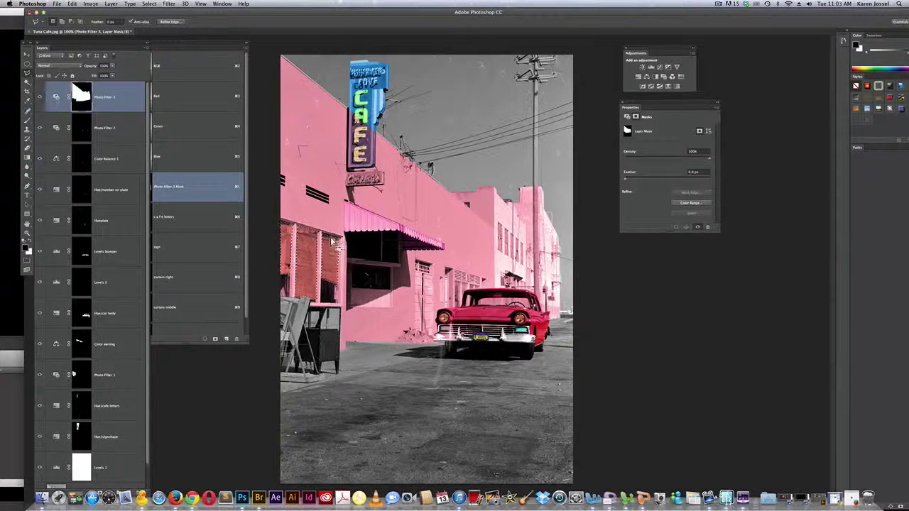
Try renaming the buildings' photo filter layer "Photo bldg", and undo the name change.
double_click(107, 97)
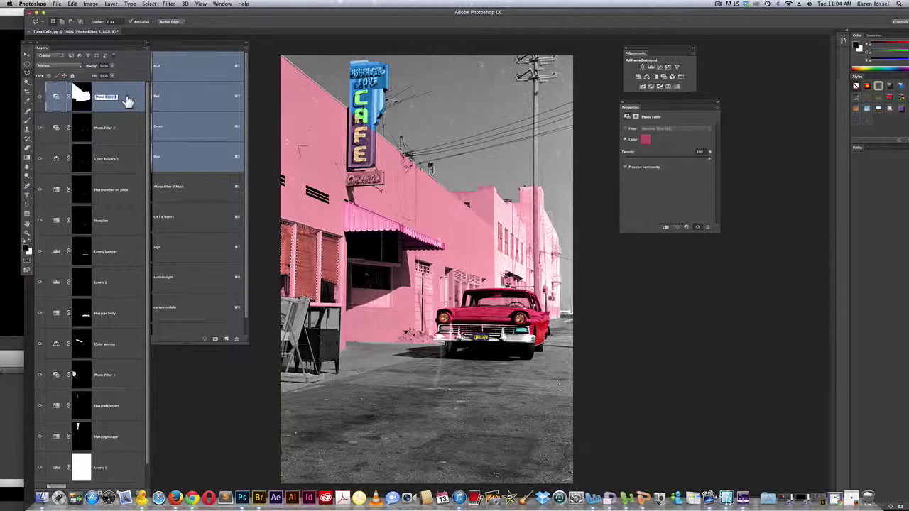
text(Photo bldg)
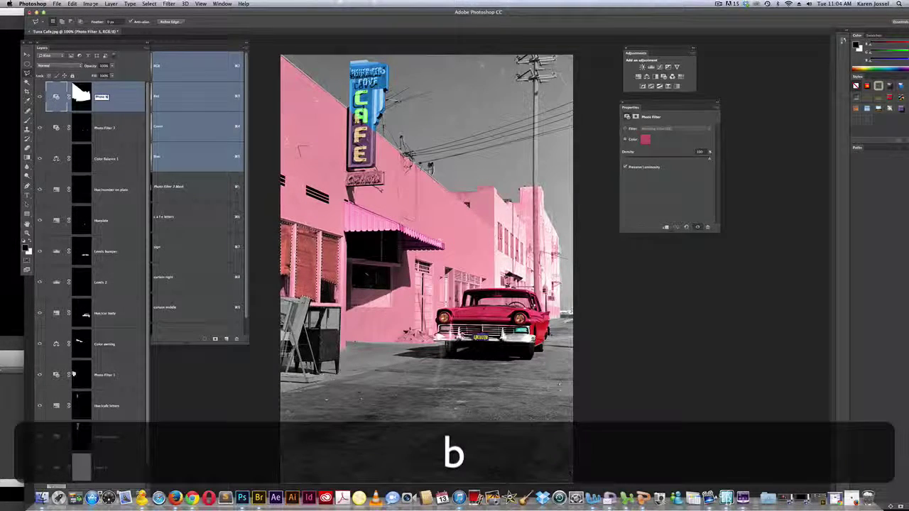
key(Return)
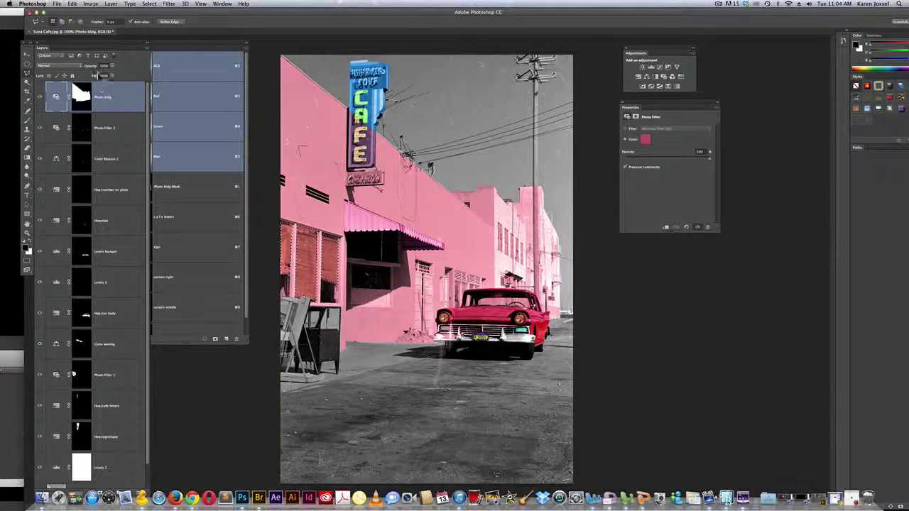
click(72, 4)
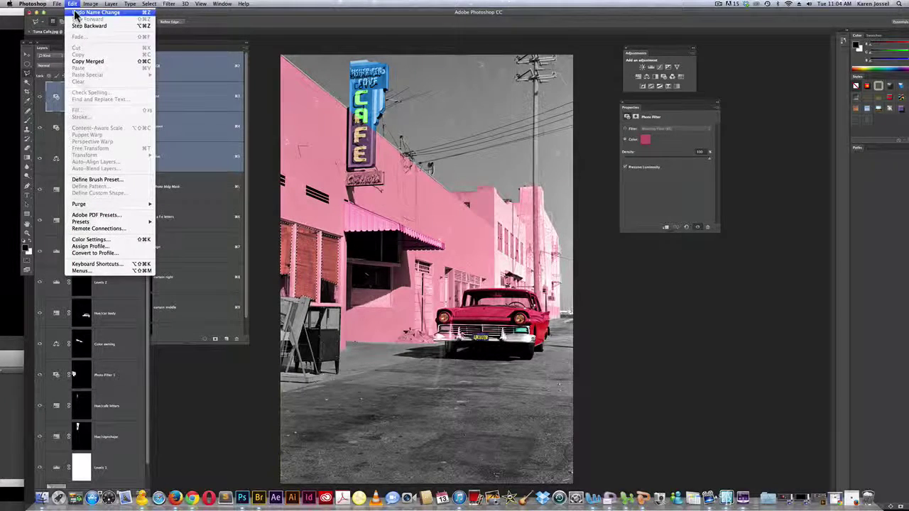
click(76, 13)
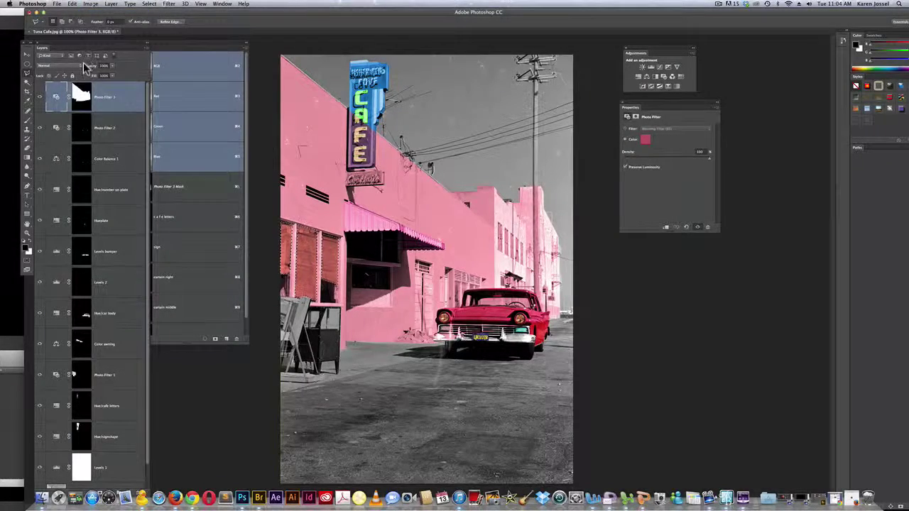
Fill the selected window blinds with black at 100% opacity on the buildings' photo filter mask, and inspect the mask on its own.
click(82, 91)
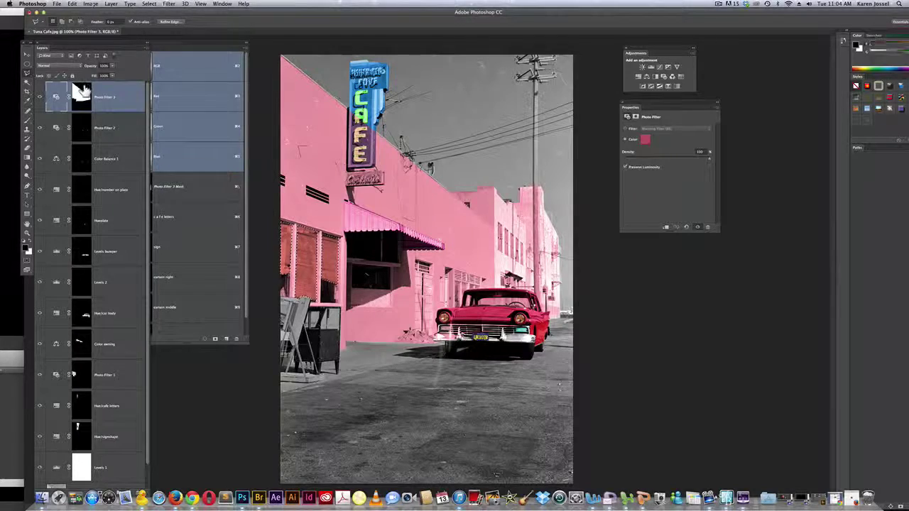
click(72, 4)
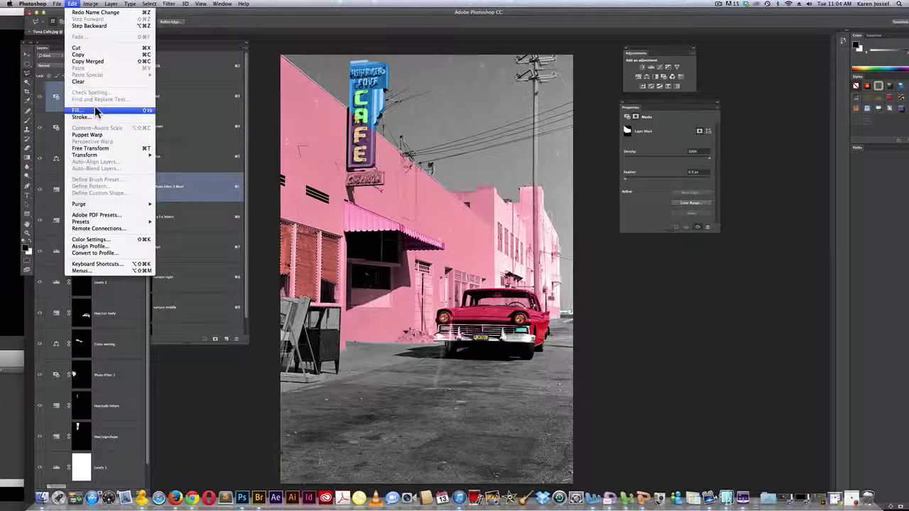
click(96, 110)
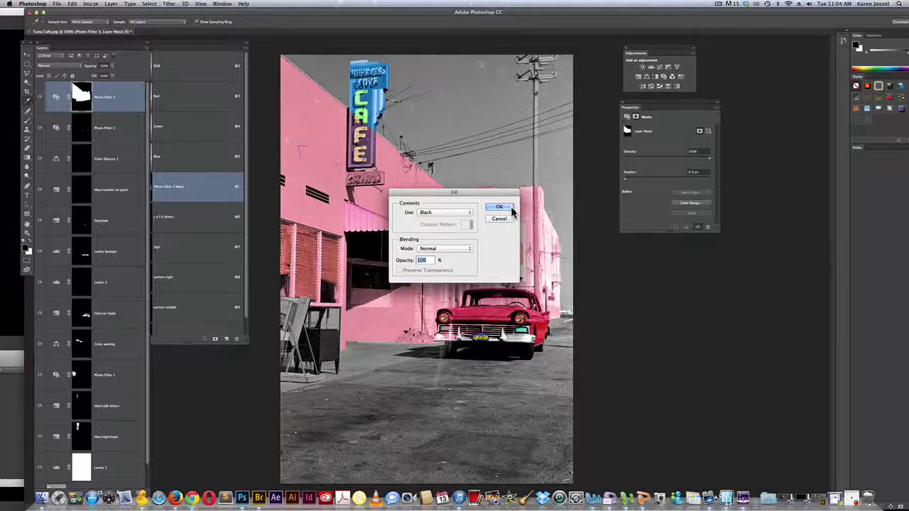
click(499, 207)
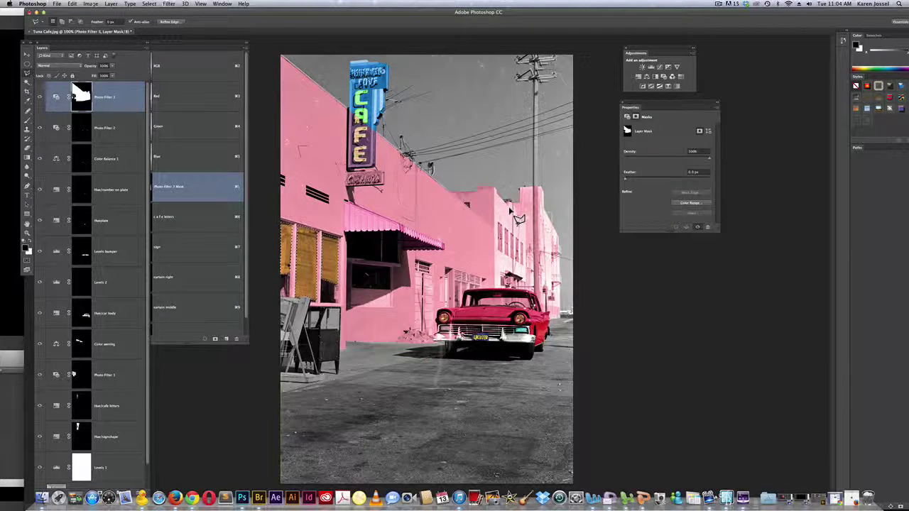
alt+click(82, 94)
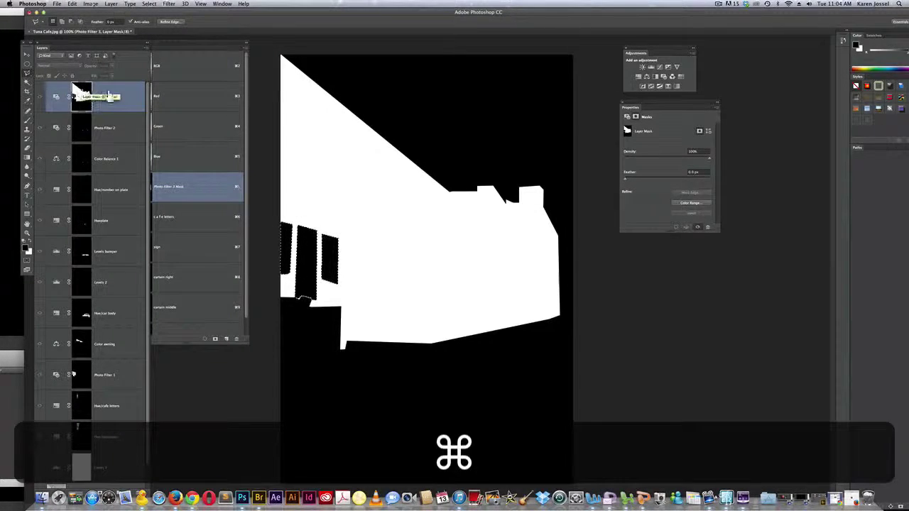
click(56, 96)
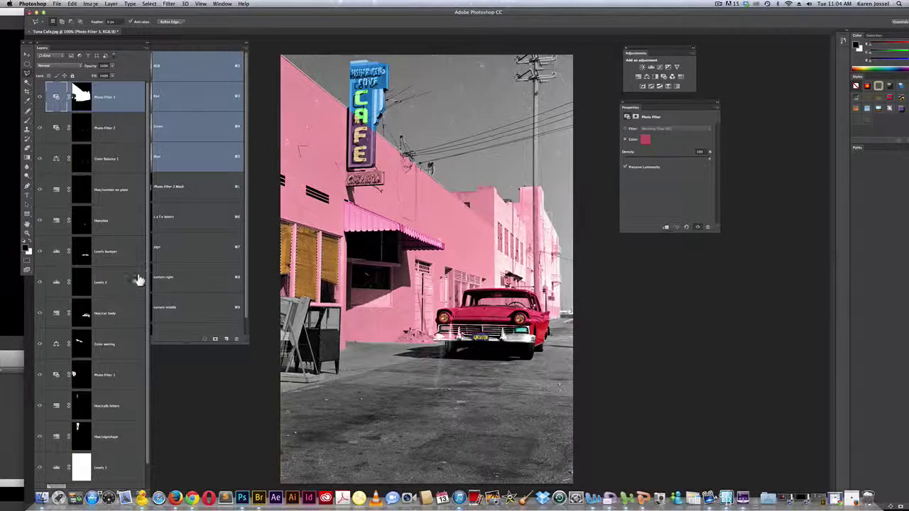
Load the awning's colour mask as a selection, fill it with black on the buildings' photo filter mask, and deselect.
super+click(80, 346)
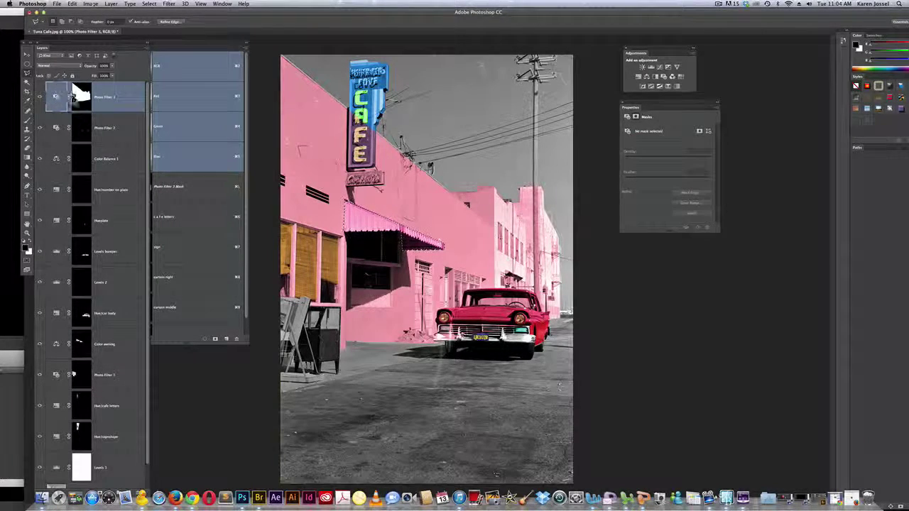
alt+click(82, 97)
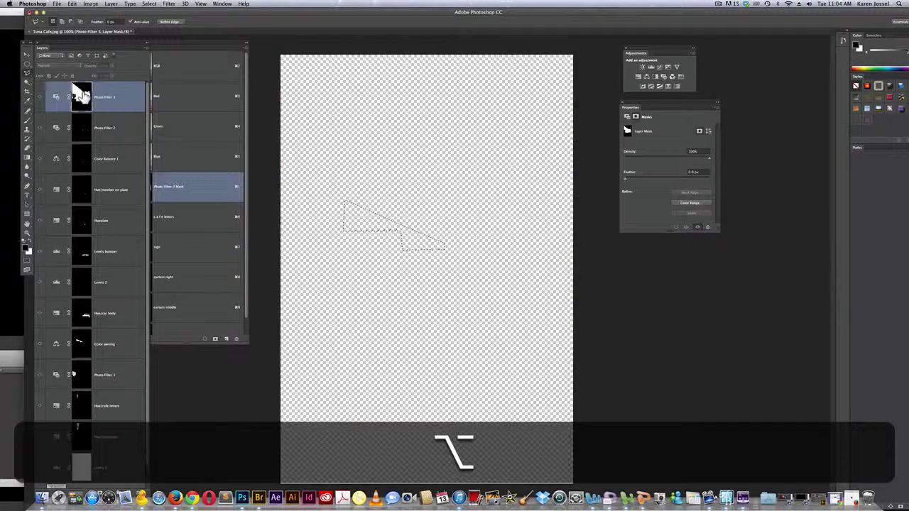
click(74, 6)
click(104, 115)
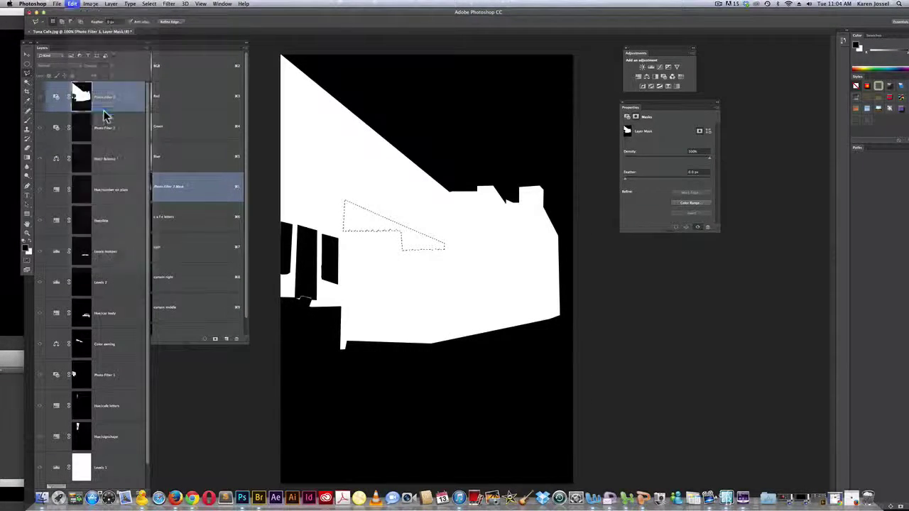
click(499, 205)
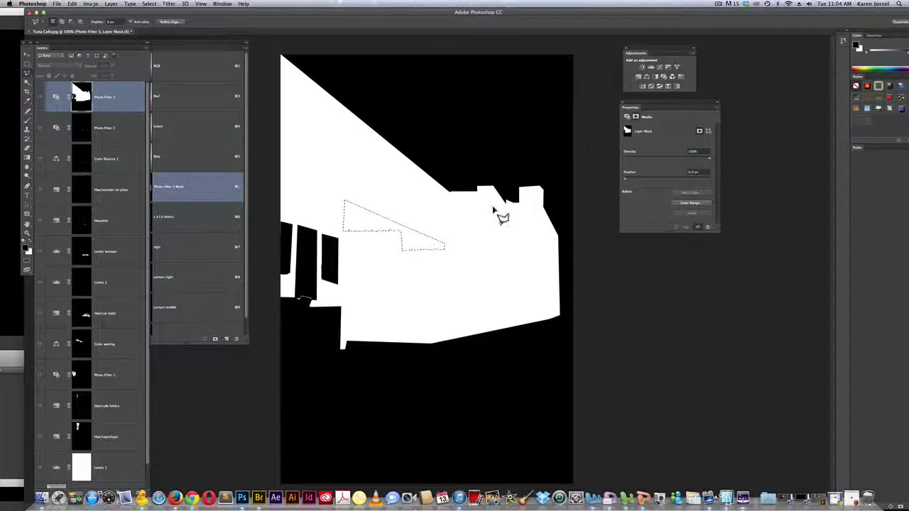
click(54, 97)
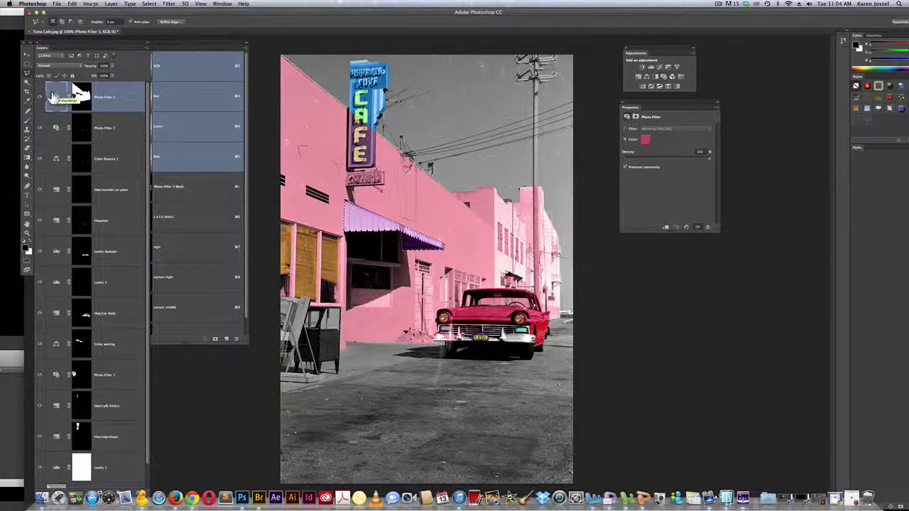
key(super+d)
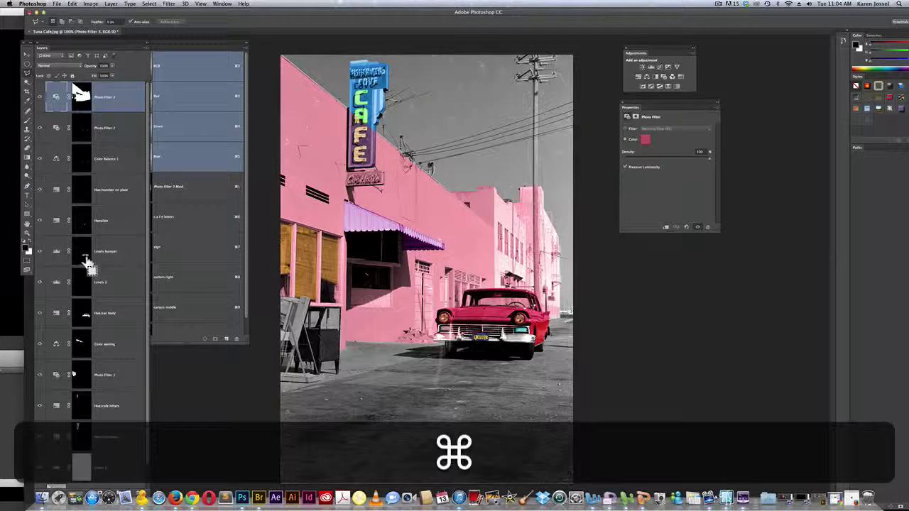
Load the car's masks, including bumper and body, as one combined selection, fill it with black on the buildings' photo filter mask, and deselect.
super+click(86, 262)
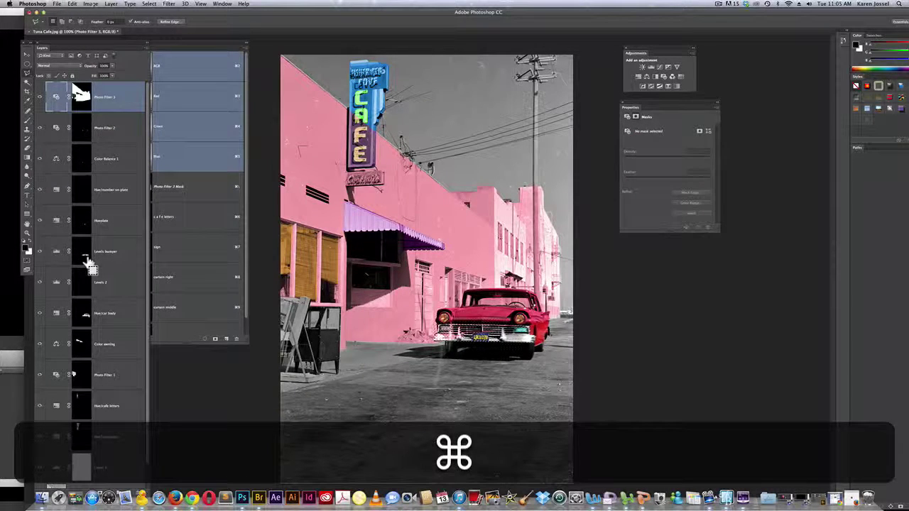
shift+super+click(88, 317)
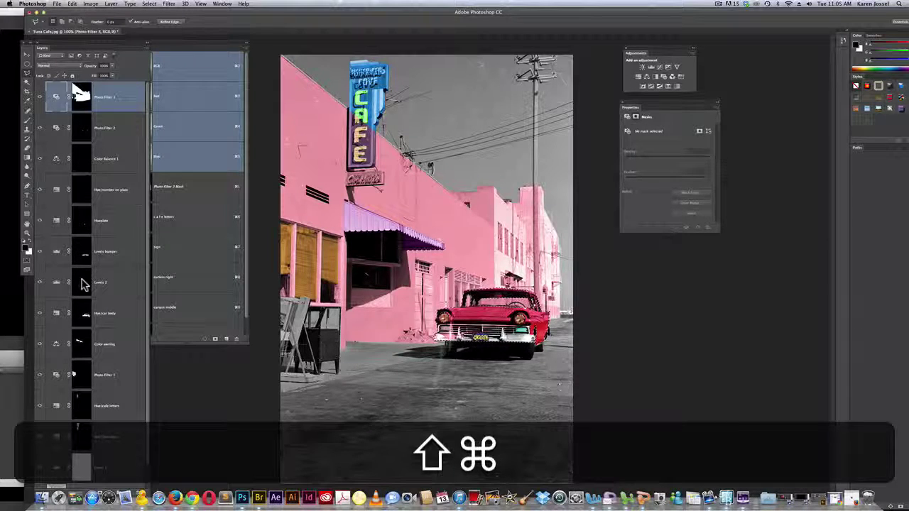
shift+super+click(84, 245)
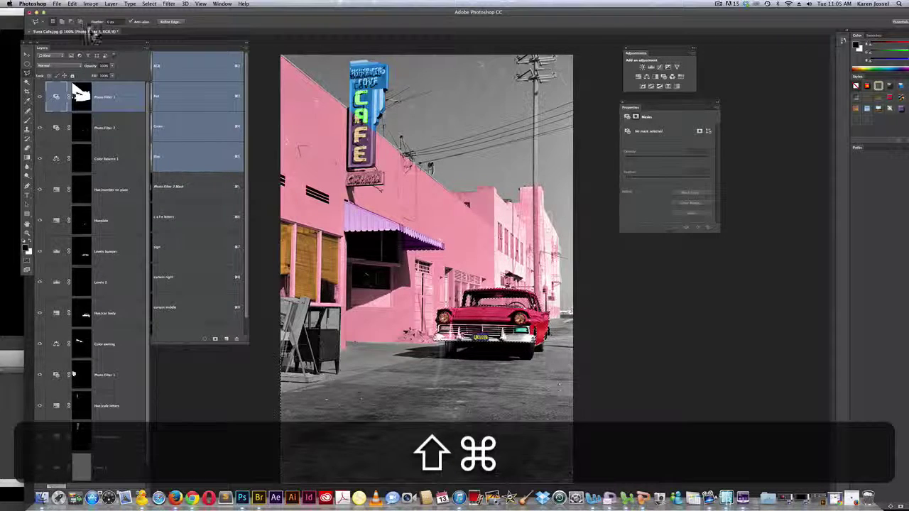
click(72, 4)
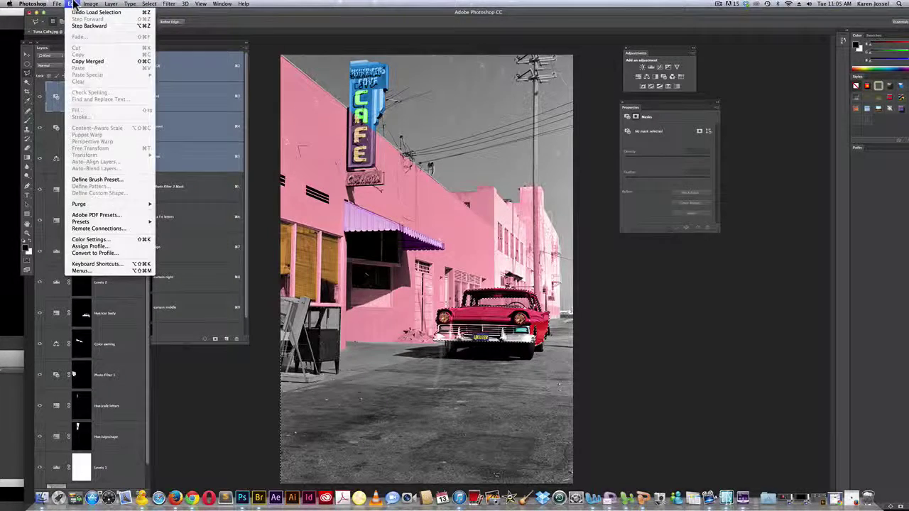
click(74, 4)
click(79, 95)
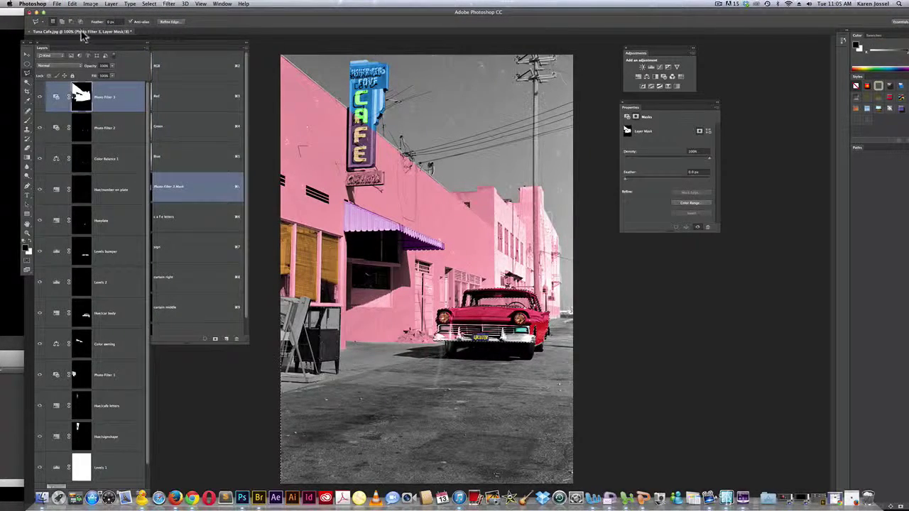
click(74, 4)
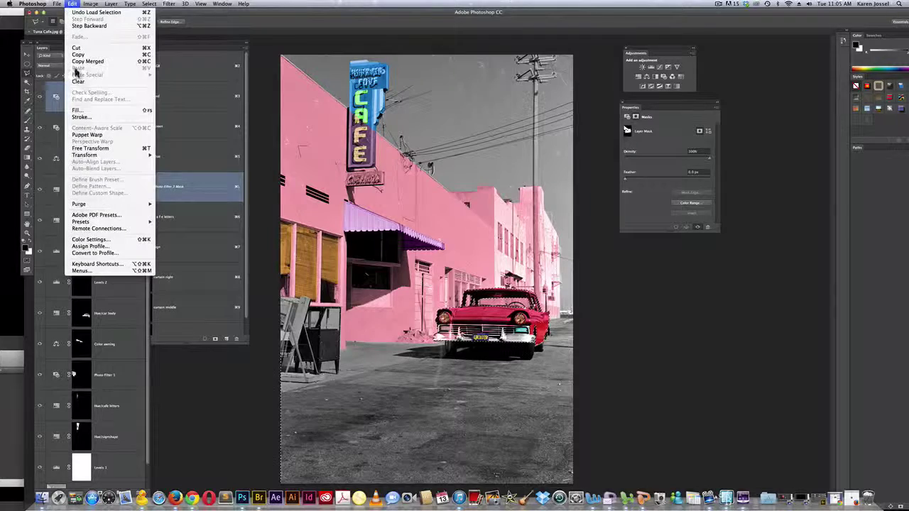
click(81, 111)
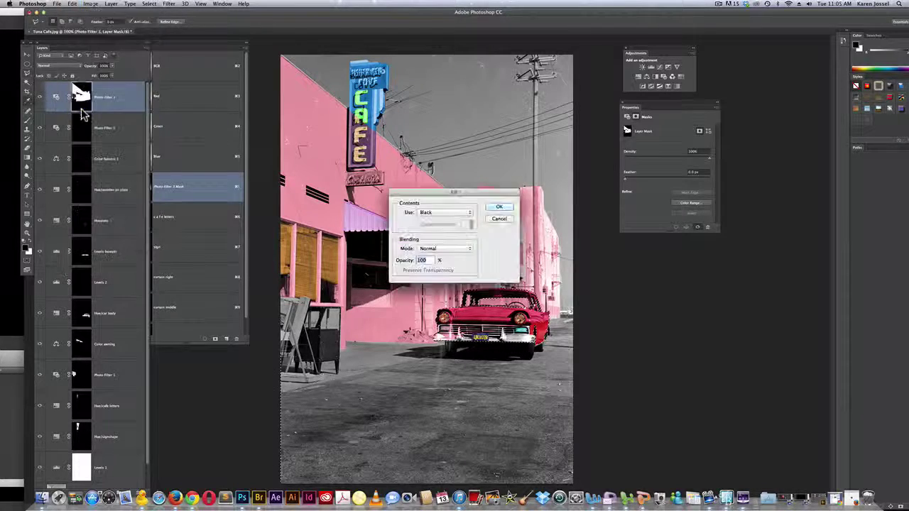
click(506, 207)
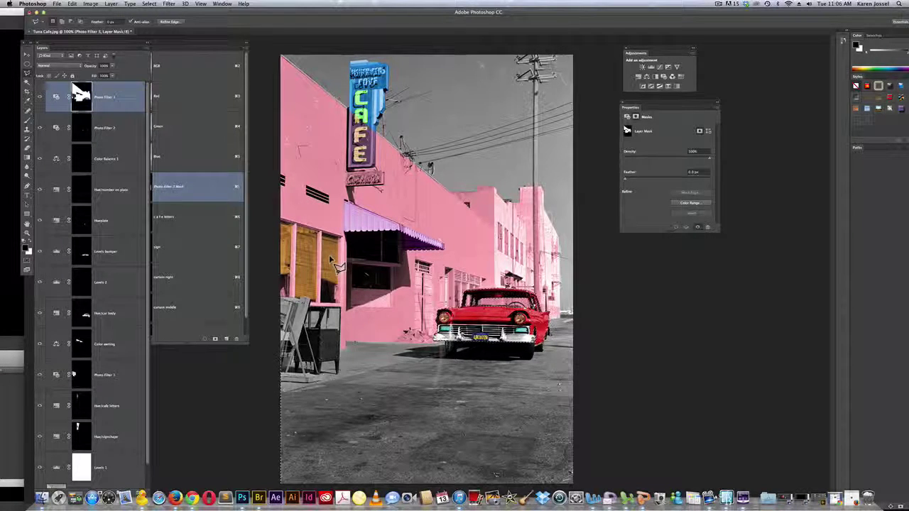
key(super+d)
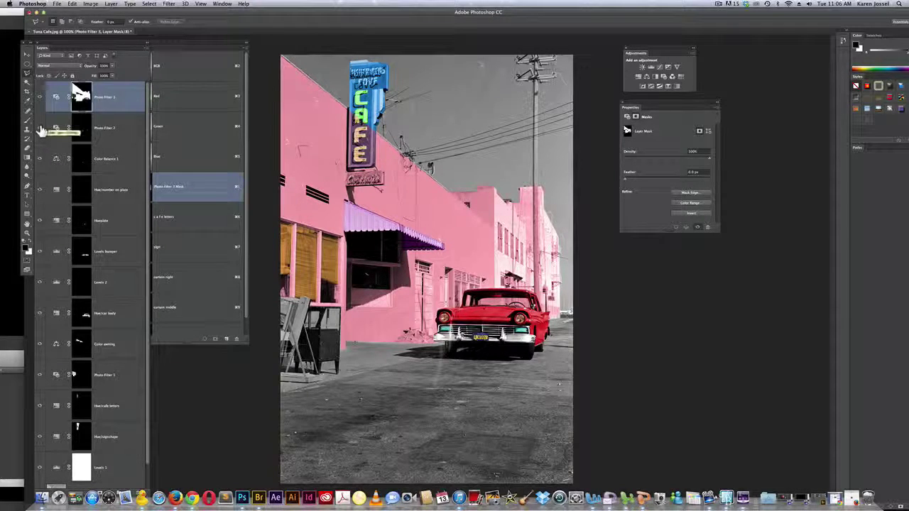
Load the Photo Filter 2 mask of the headlights as a selection, fill it with black on the buildings' mask, and deselect.
key(super)
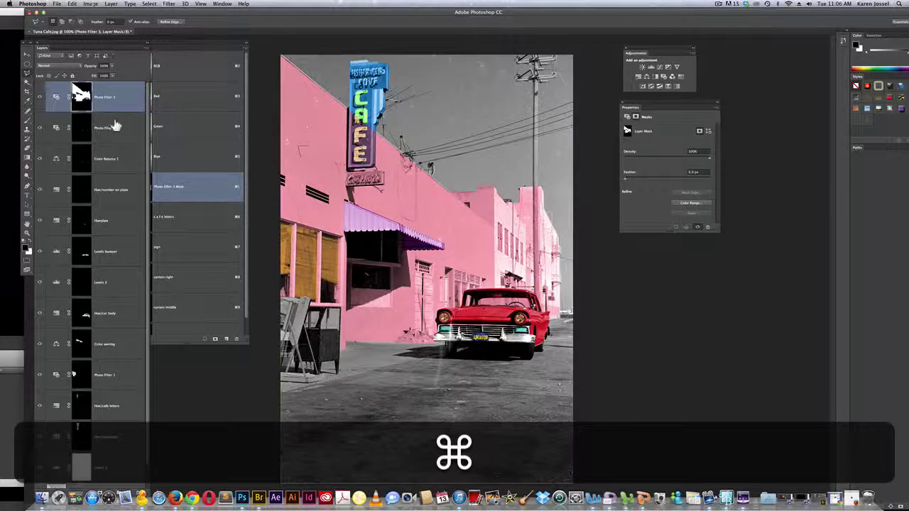
click(73, 5)
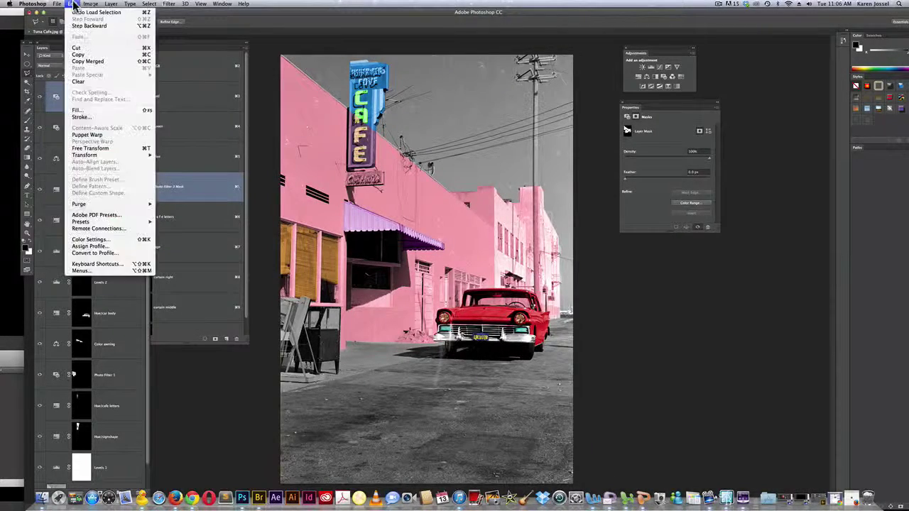
click(78, 110)
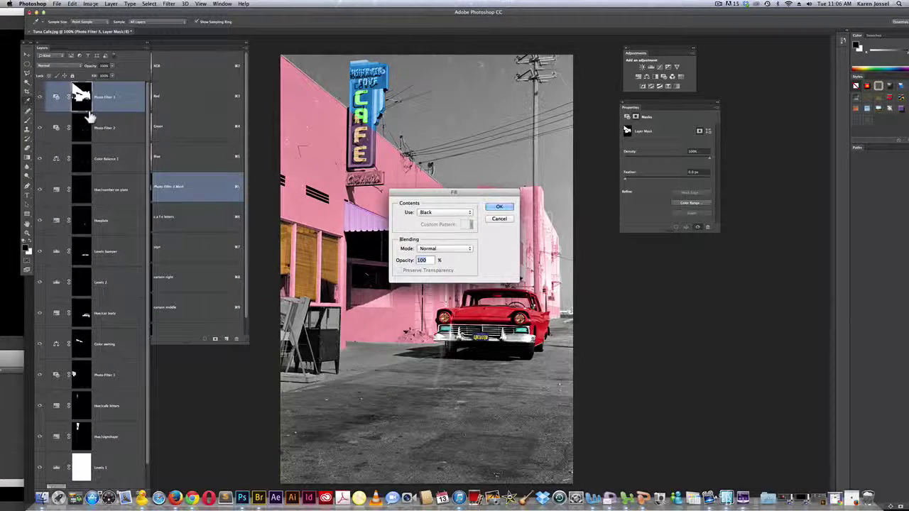
click(499, 206)
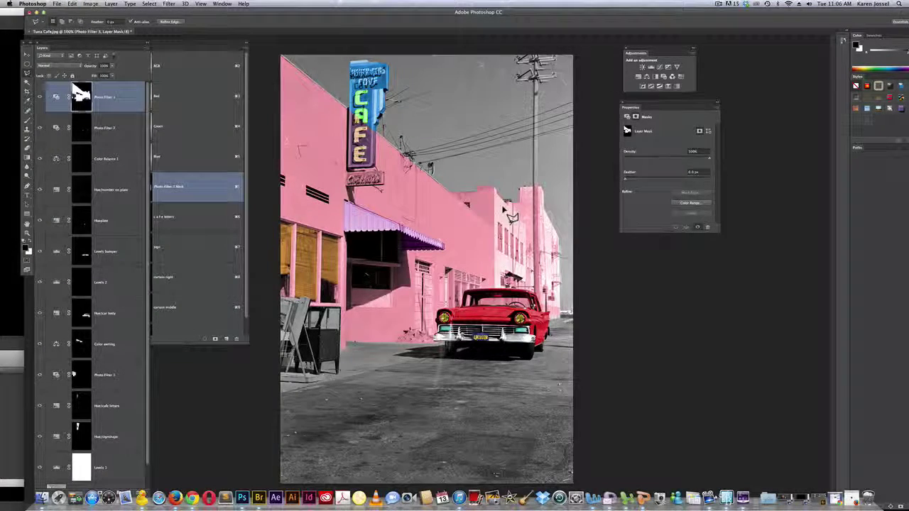
key(super+d)
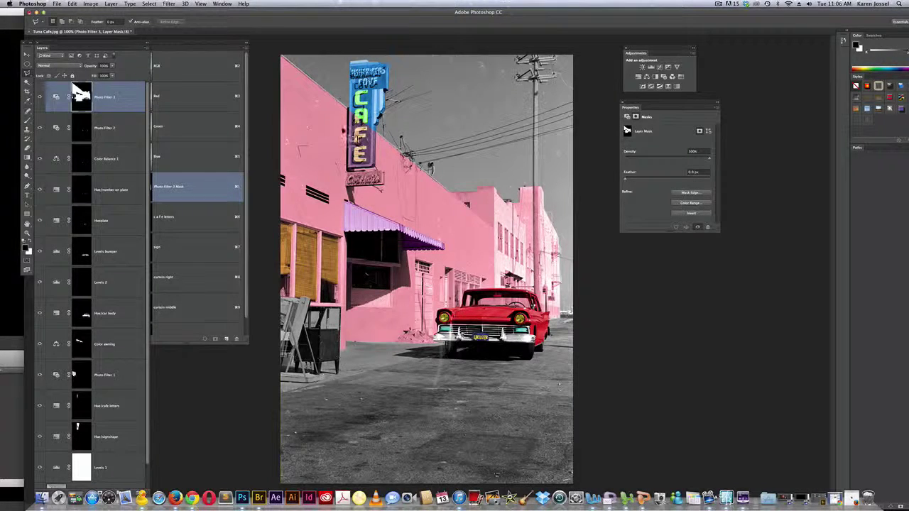
Load the sign shape and cafe letters masks as one combined selection, fill it with black on the buildings' mask, and deselect.
key(super)
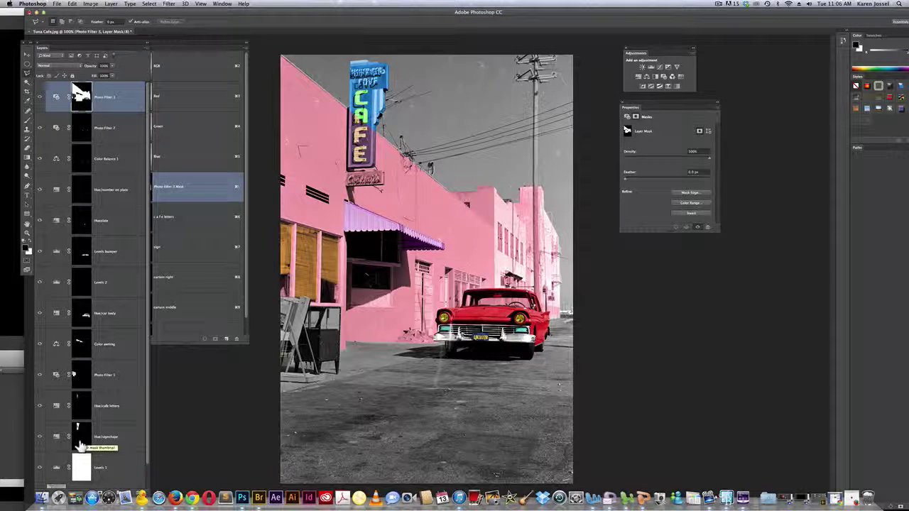
key(super)
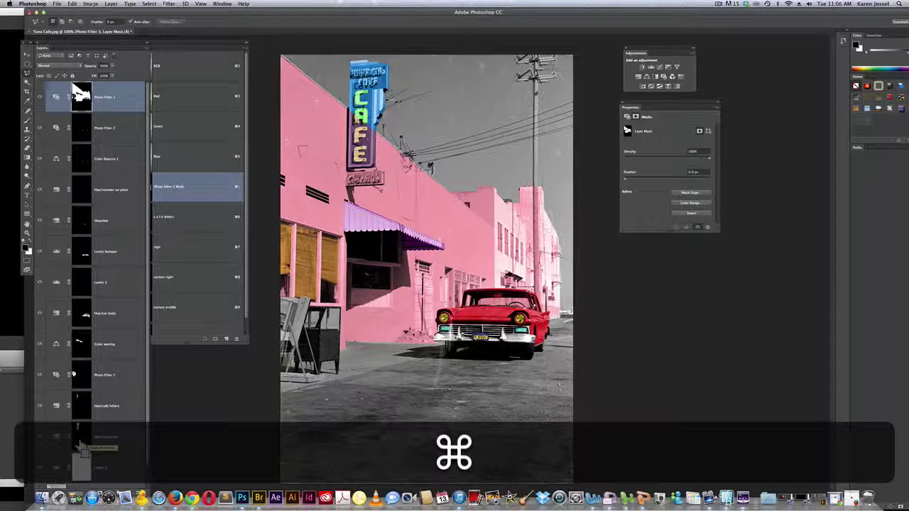
super+click(80, 444)
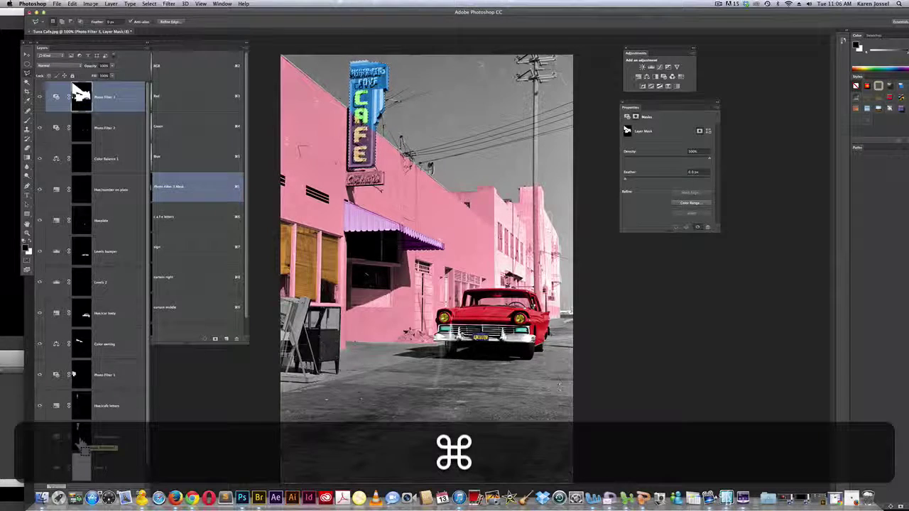
key(shift)
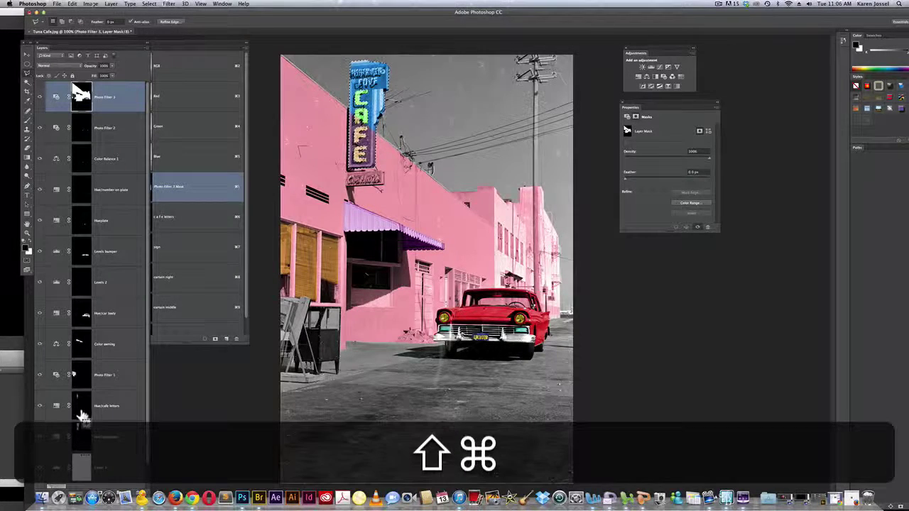
shift+super+click(78, 93)
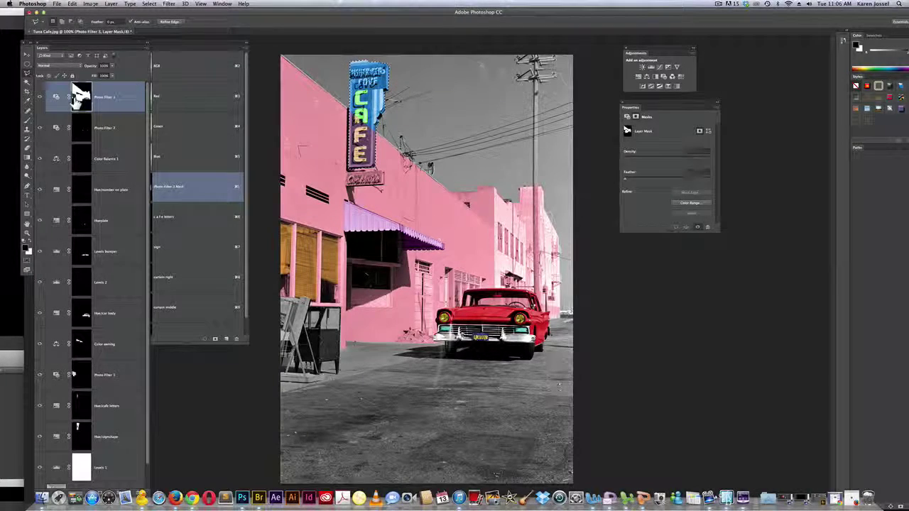
key(super+d)
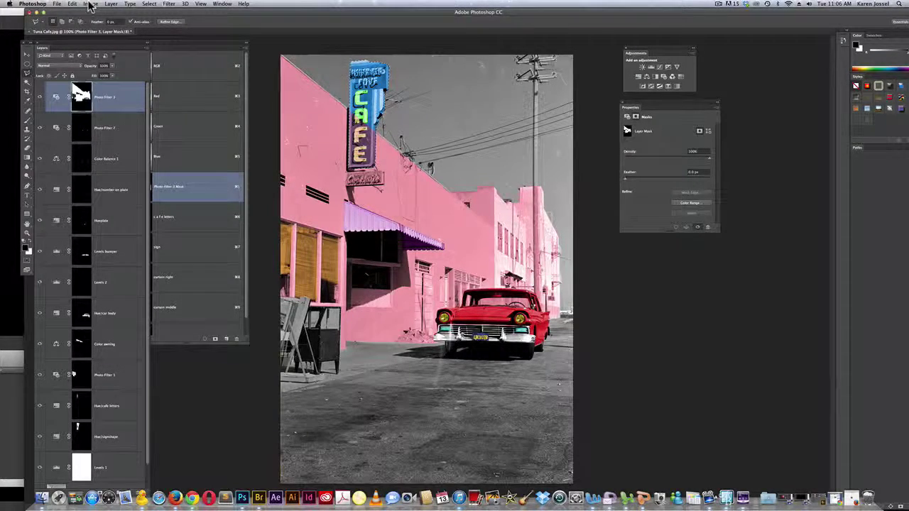
click(74, 5)
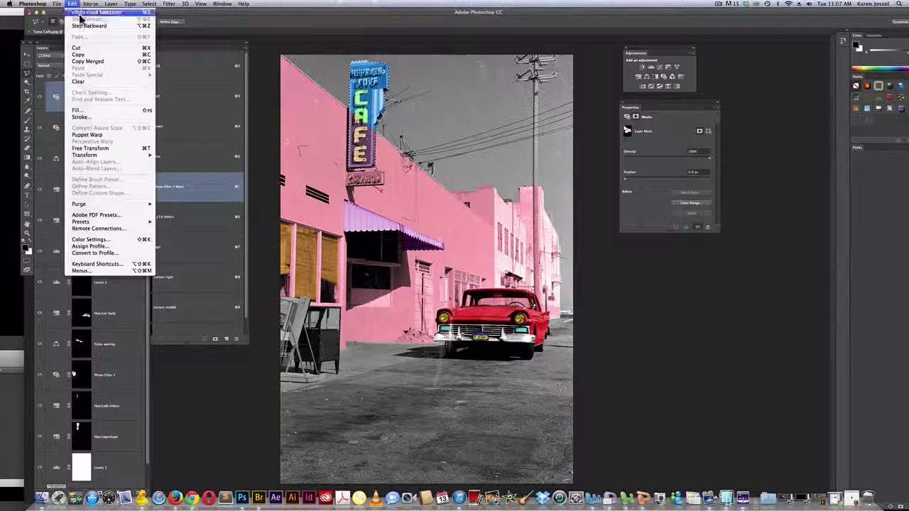
click(78, 110)
click(500, 207)
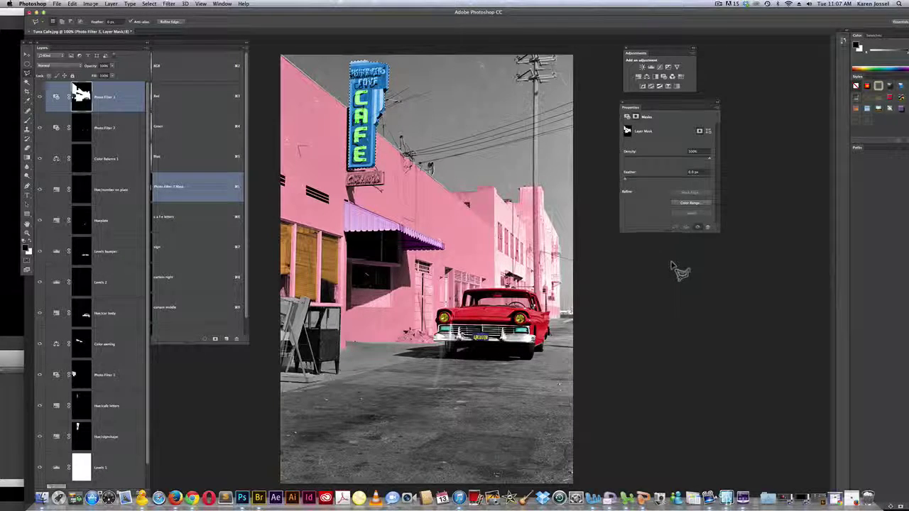
key(super+d)
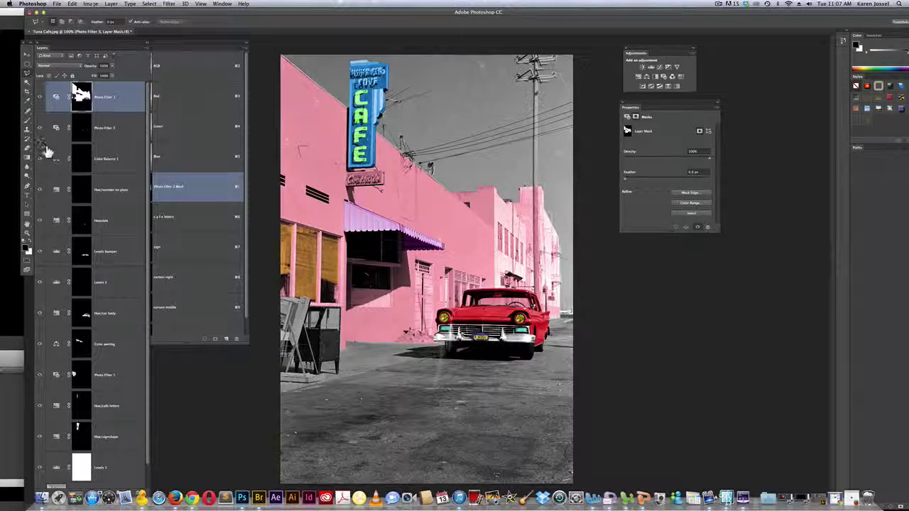
Select the utility pole section in front of the pink buildings with a rectangular marquee and fill it with black on their photo filter mask.
click(27, 65)
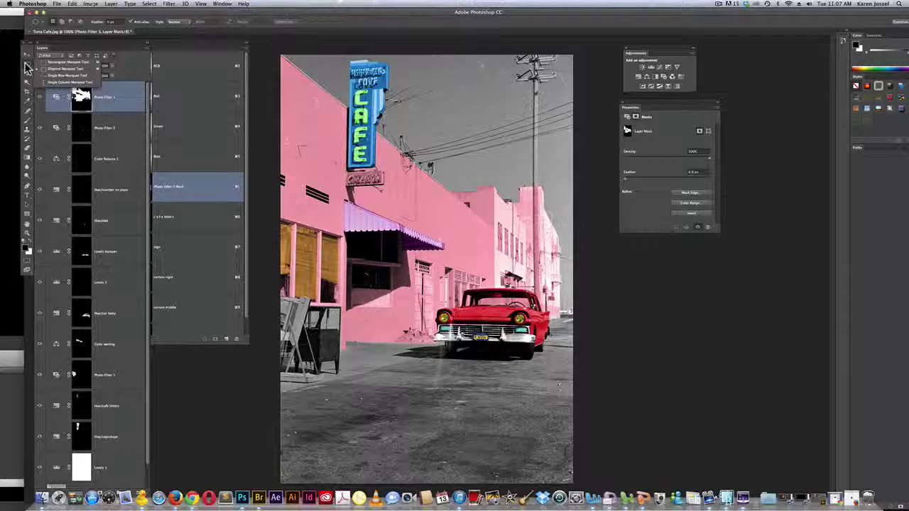
click(67, 61)
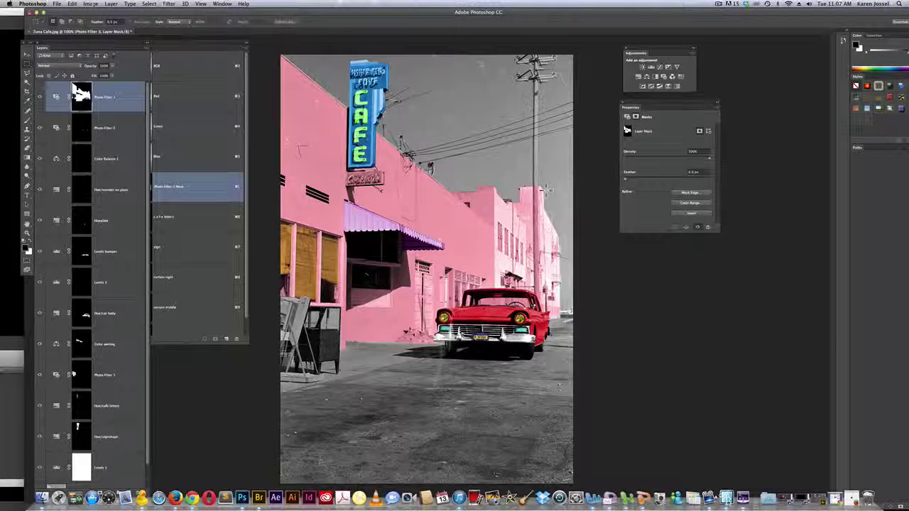
drag(540, 183, 543, 283)
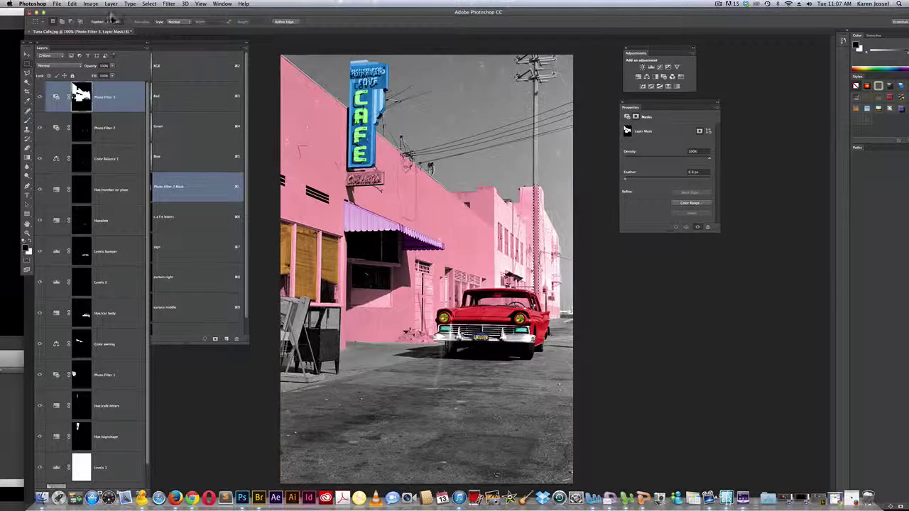
click(73, 4)
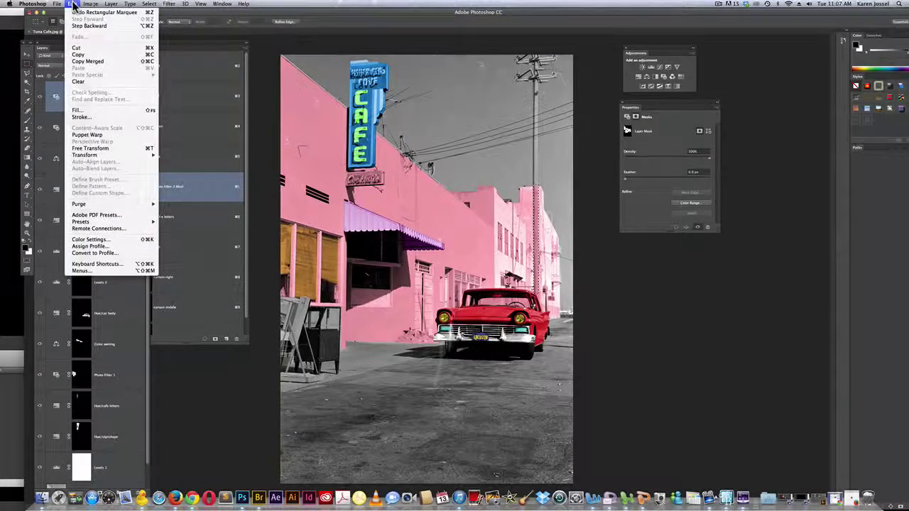
click(91, 110)
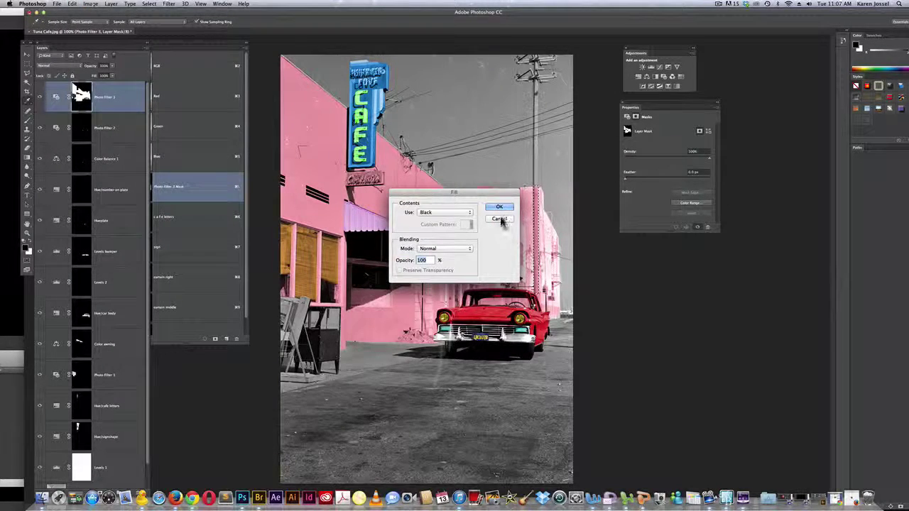
click(499, 219)
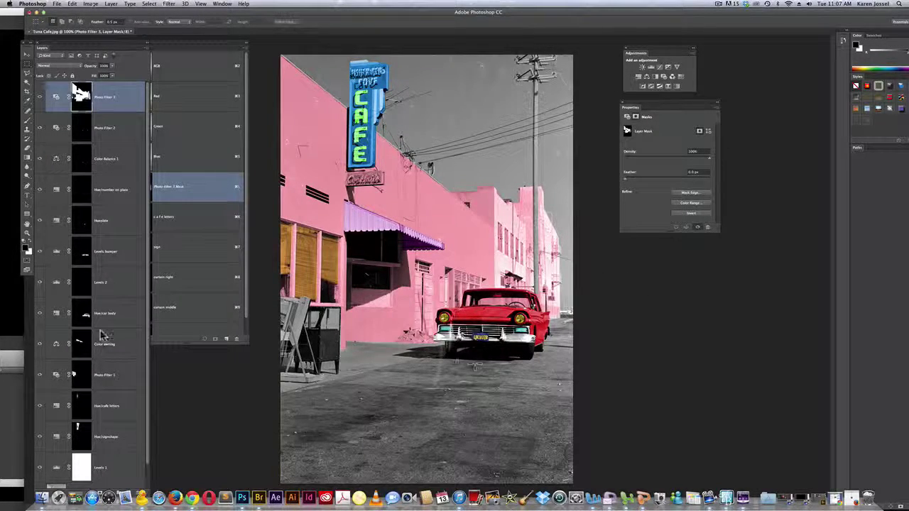
Outline the asphalt street from the horizon behind the car around the lower image corner with the Polygonal Lasso.
click(29, 74)
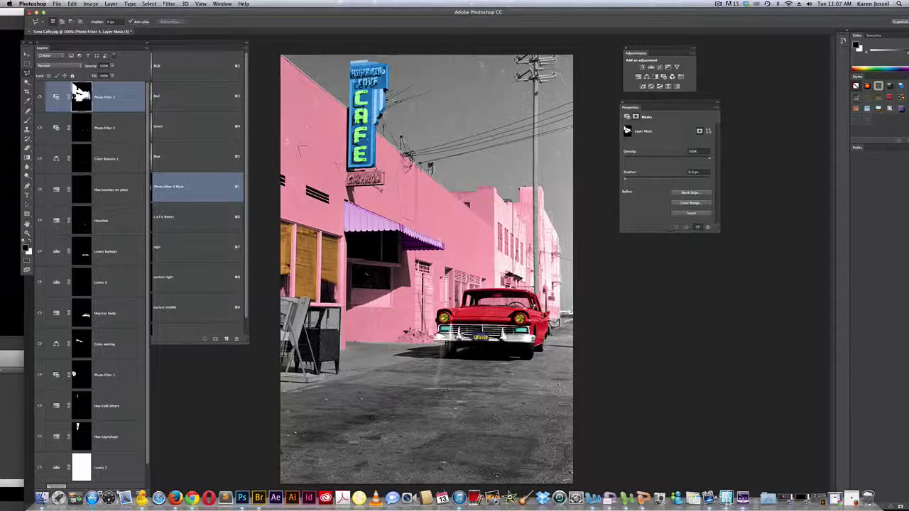
click(574, 319)
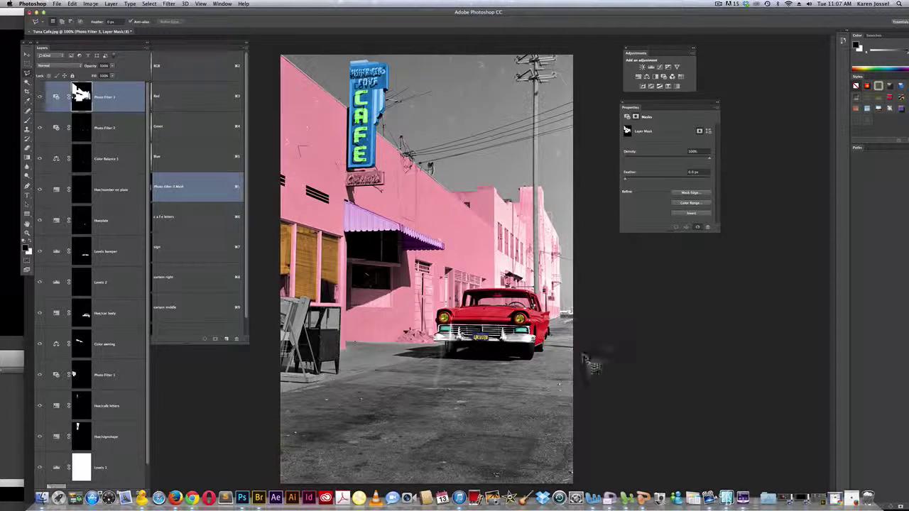
click(648, 390)
click(593, 483)
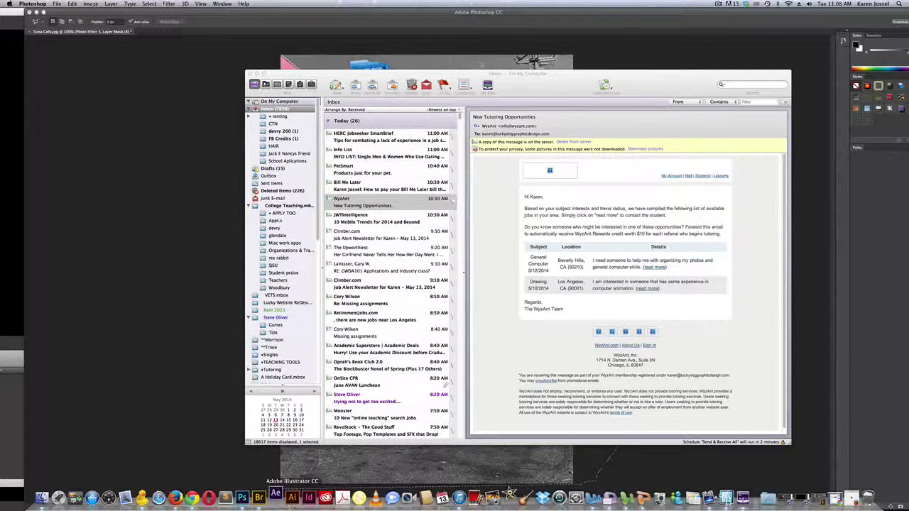
Turn on Dock hiding, dismiss the mail window that covers the image, and return to Photoshop.
right_click(281, 496)
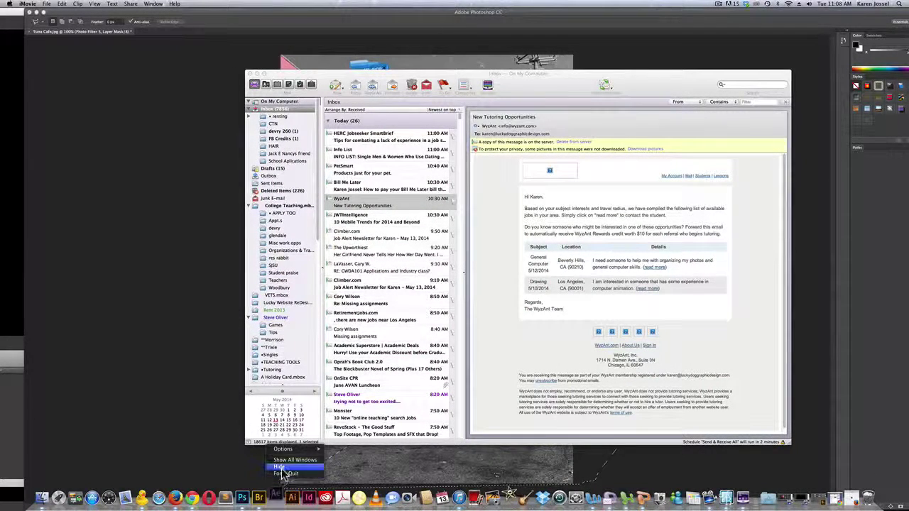
click(284, 473)
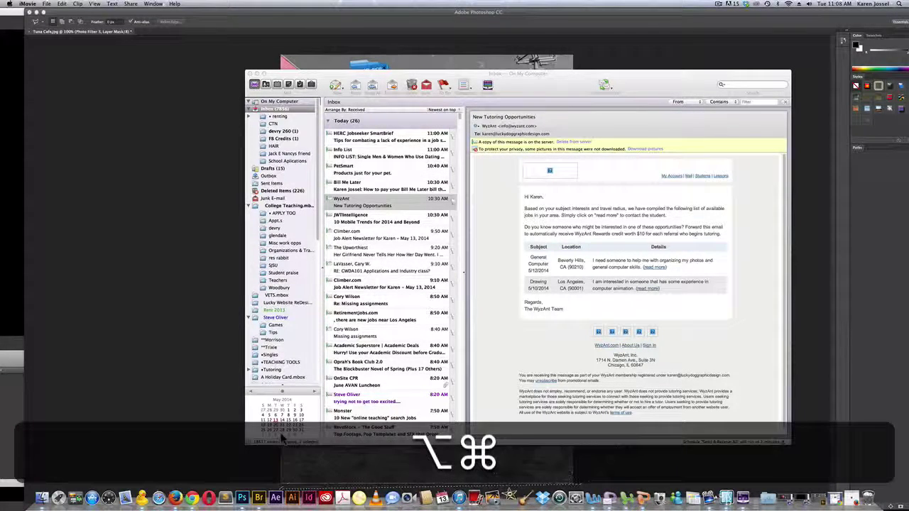
key(alt+super+d)
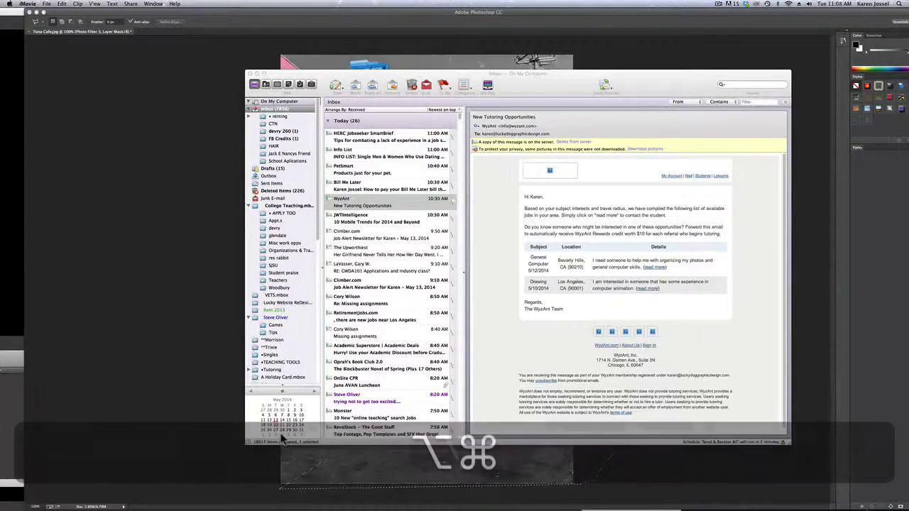
click(257, 73)
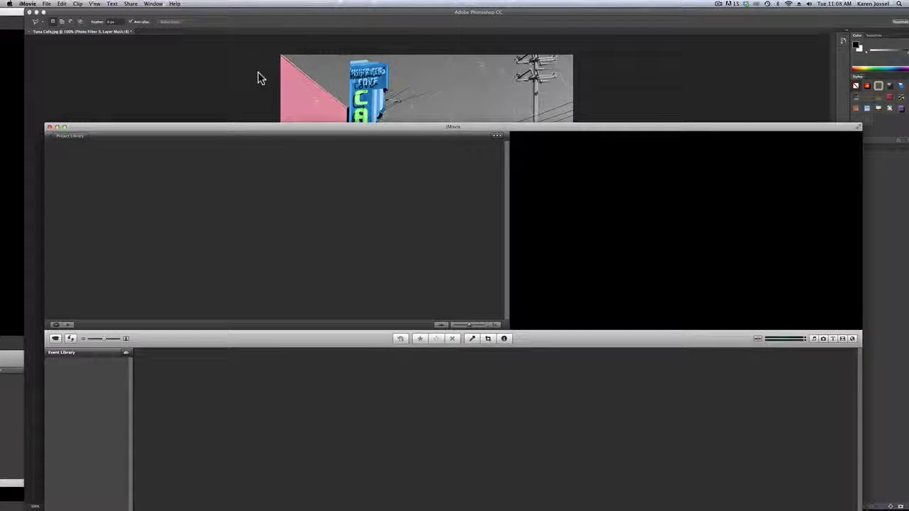
click(275, 72)
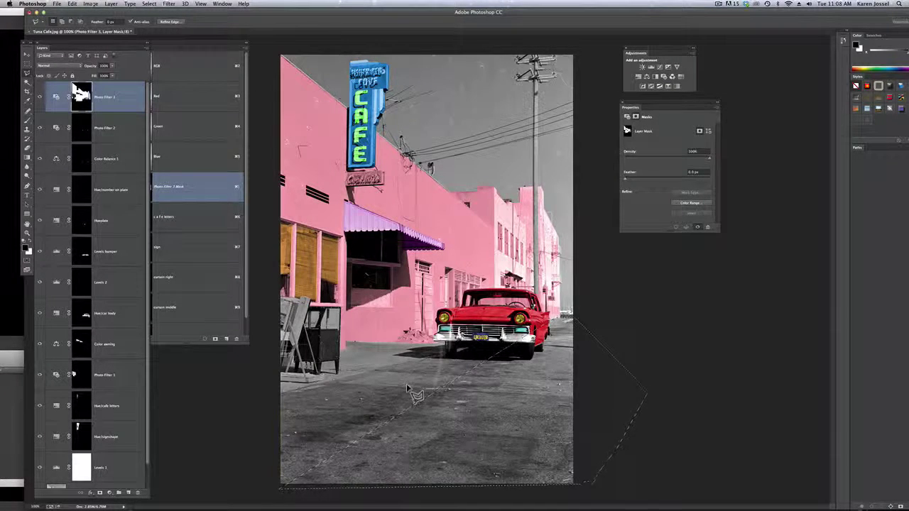
Add the remaining asphalt along the curb and under the car to the street selection.
key(shift)
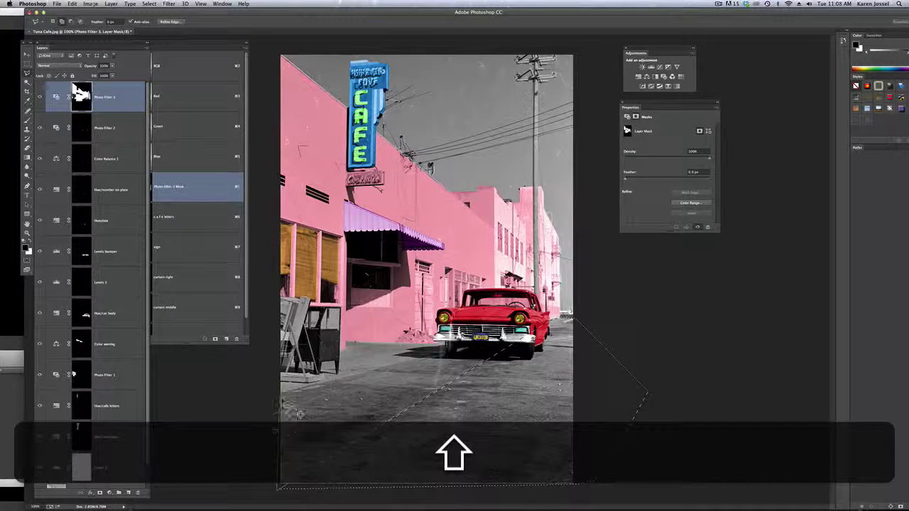
click(281, 391)
click(446, 358)
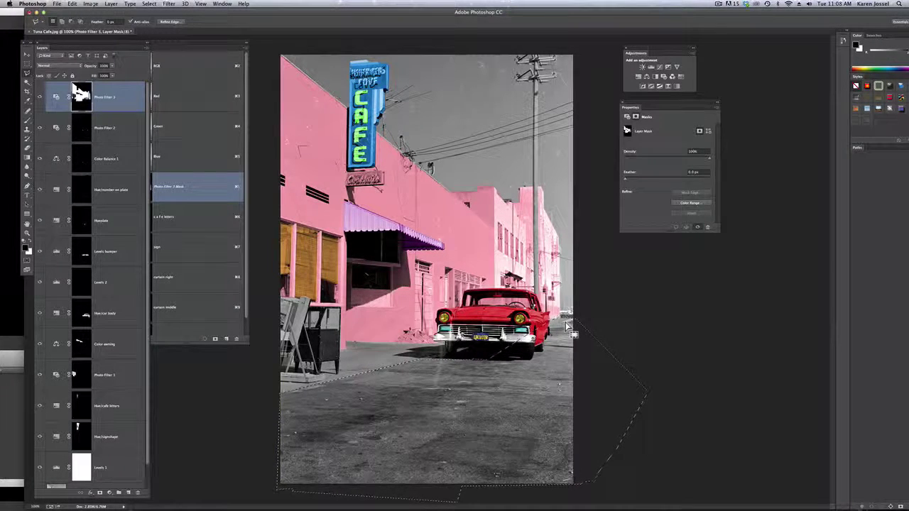
Add a Levels adjustment to the street selection and darken it with a black input level of about 65.
click(649, 67)
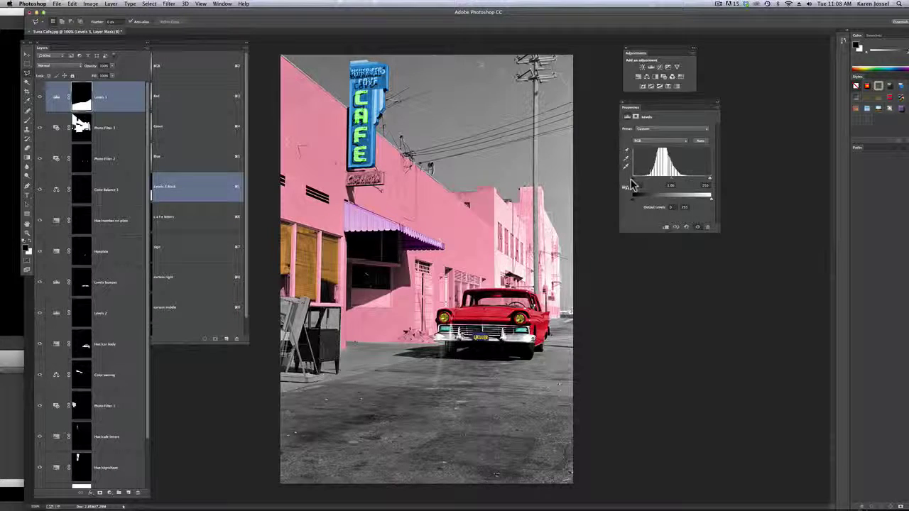
drag(632, 189, 663, 183)
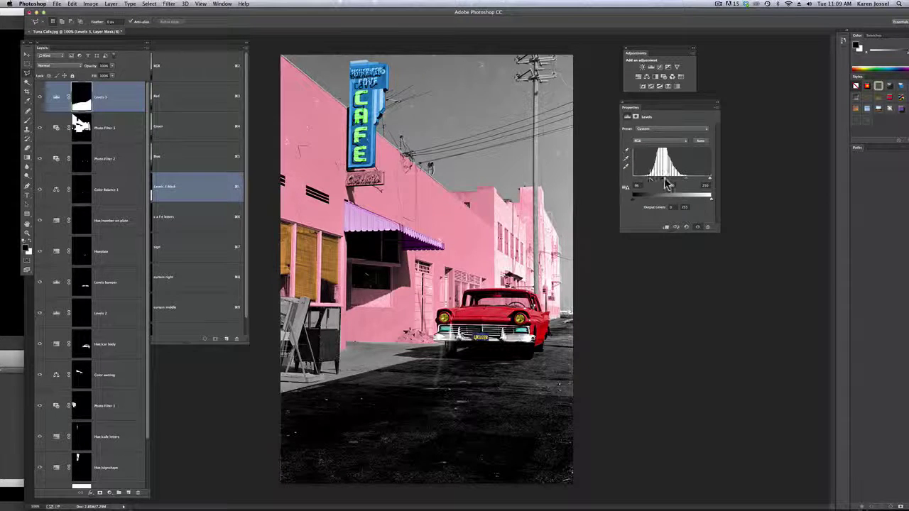
drag(665, 184, 654, 185)
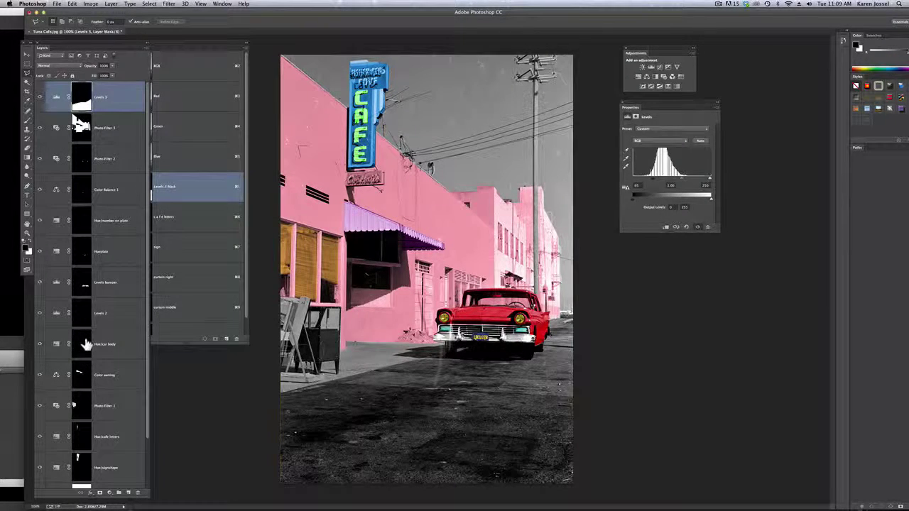
Load the car's masks, including body and plate number, as one combined selection, fill it with black on the street's Levels mask, and deselect.
key(super)
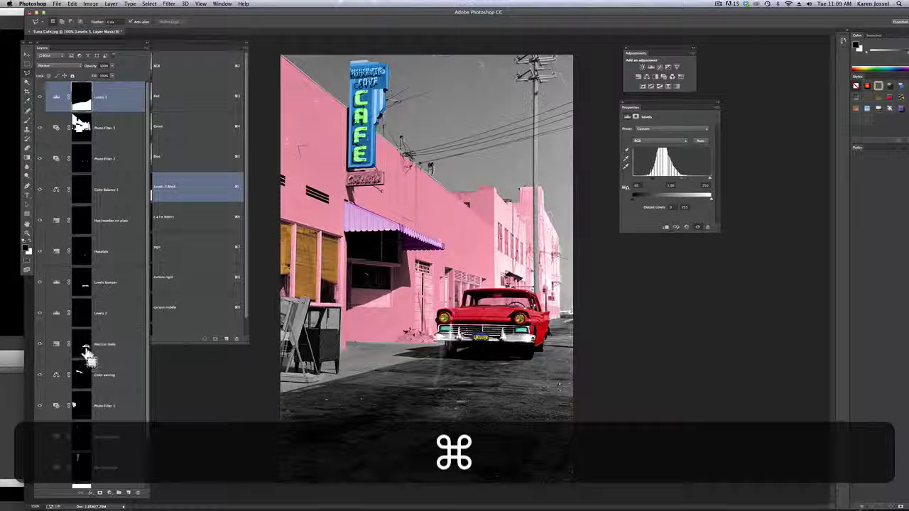
super+click(85, 349)
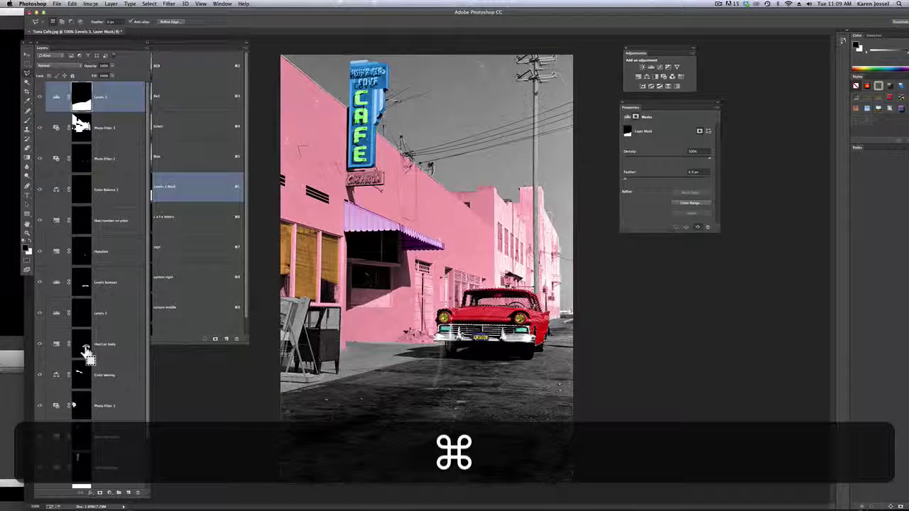
key(shift)
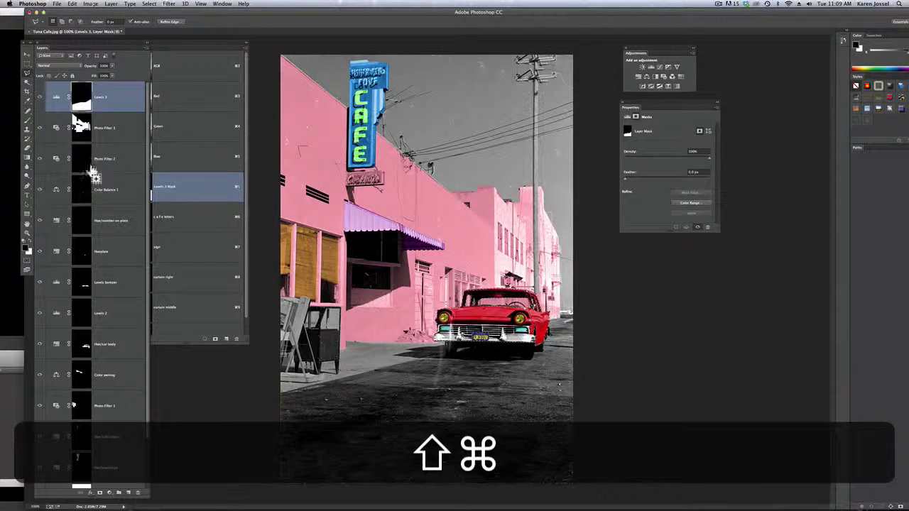
shift+super+click(88, 227)
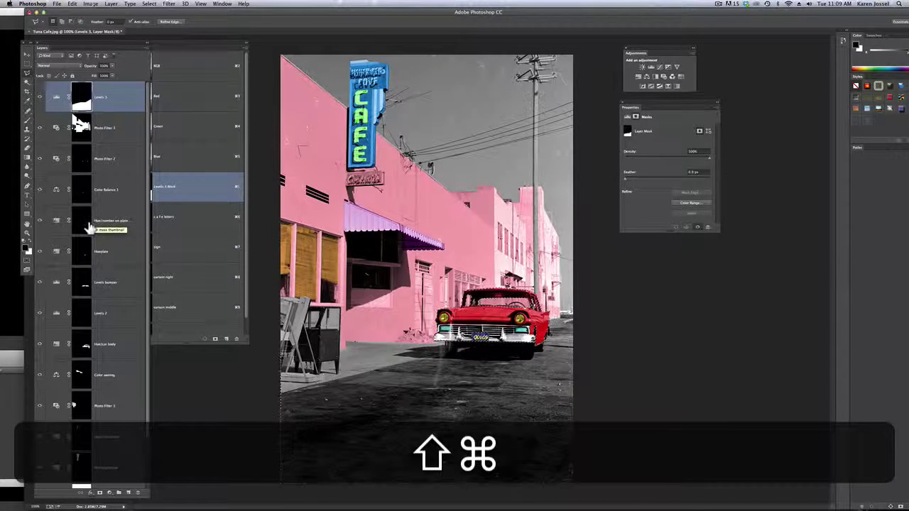
click(72, 4)
click(92, 112)
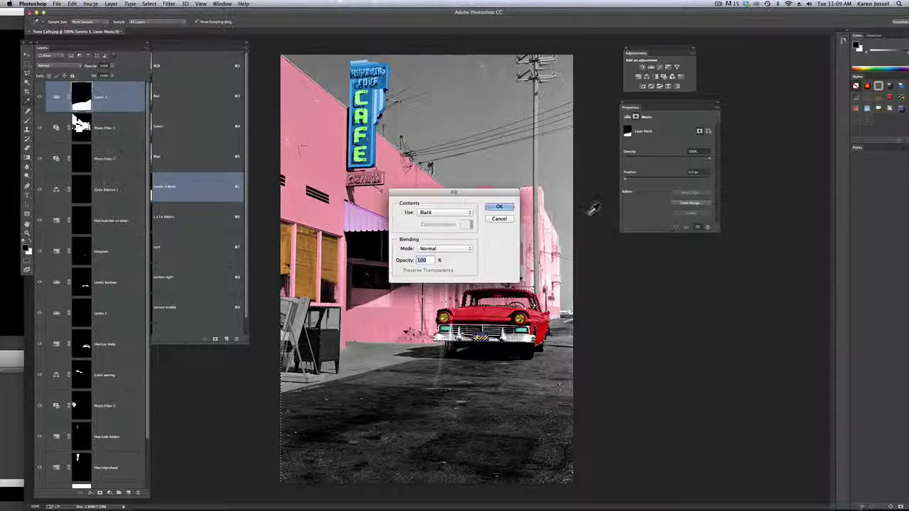
click(501, 207)
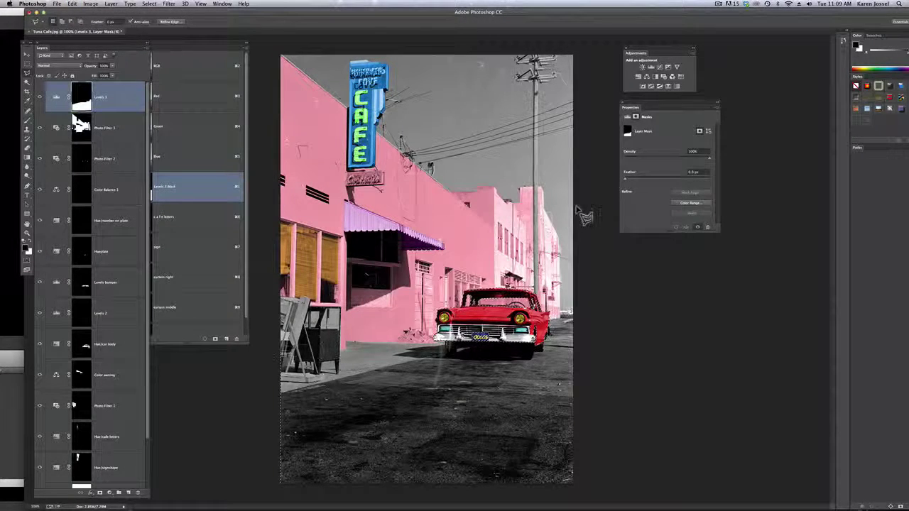
key(super+d)
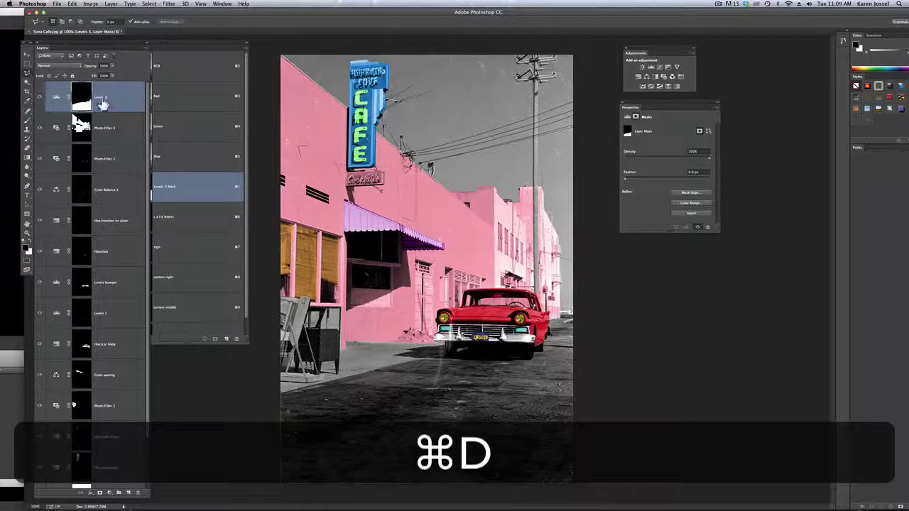
Rename the street's Levels adjustment layer as Levels asphalt.
click(103, 97)
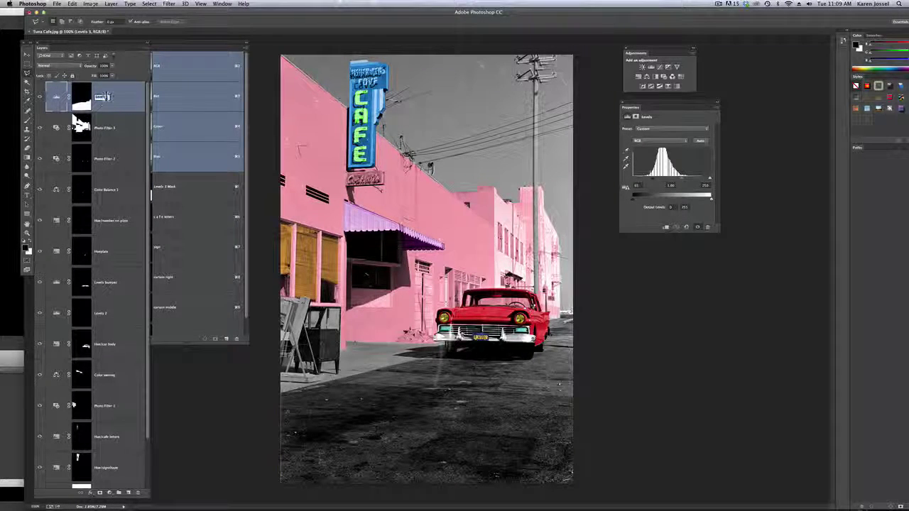
click(116, 107)
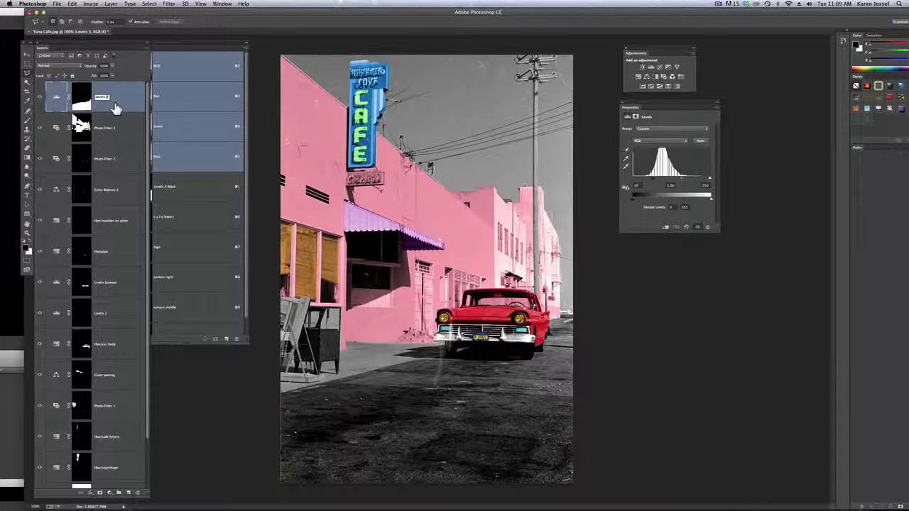
text(shj)
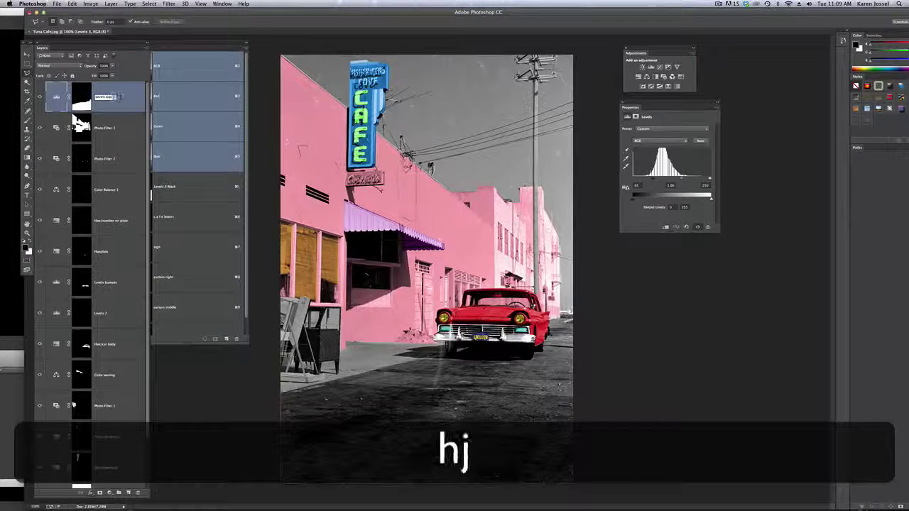
key(BackSpace)
text(halt)
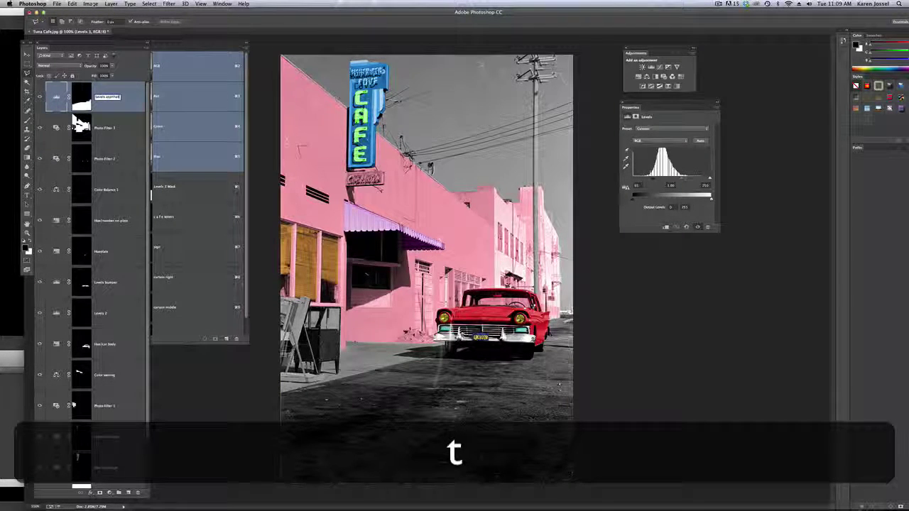
key(Return)
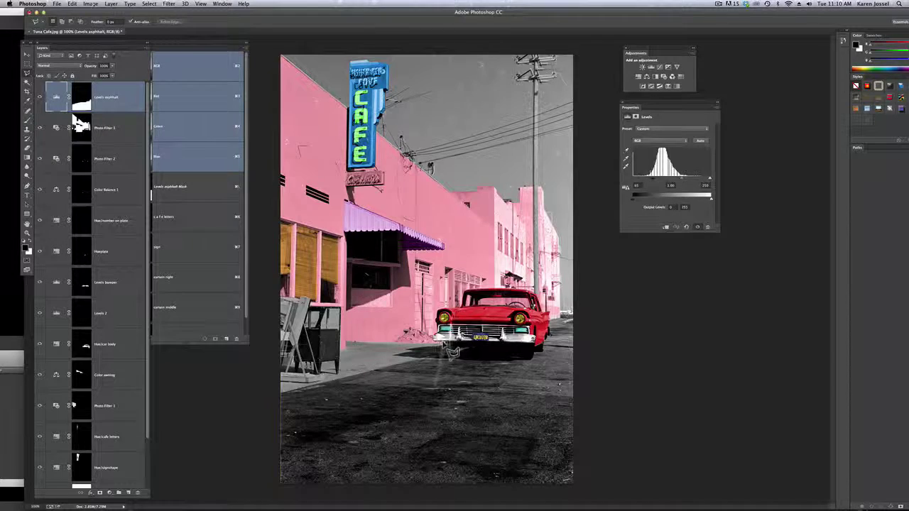
Lasso the pink rubble pile at the building's base beside the car and fill it with black on the Photo Filter 3 mask.
drag(424, 354, 403, 349)
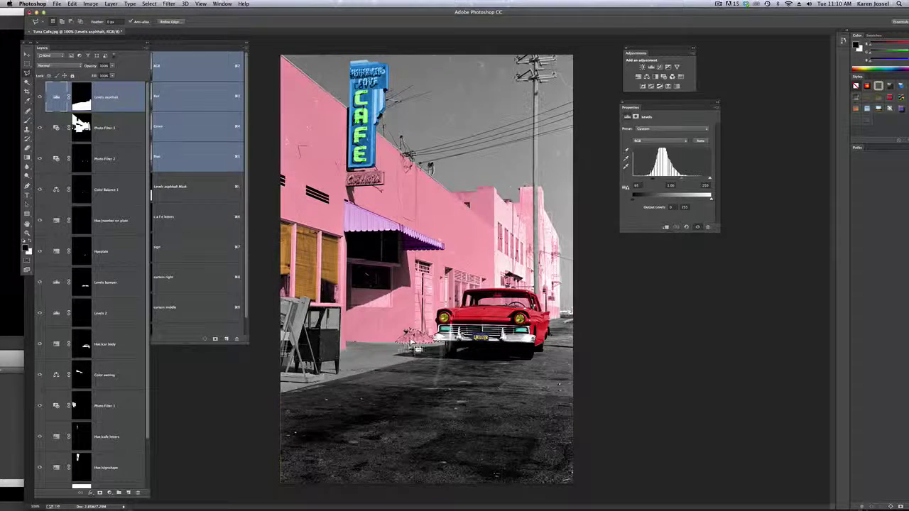
click(118, 129)
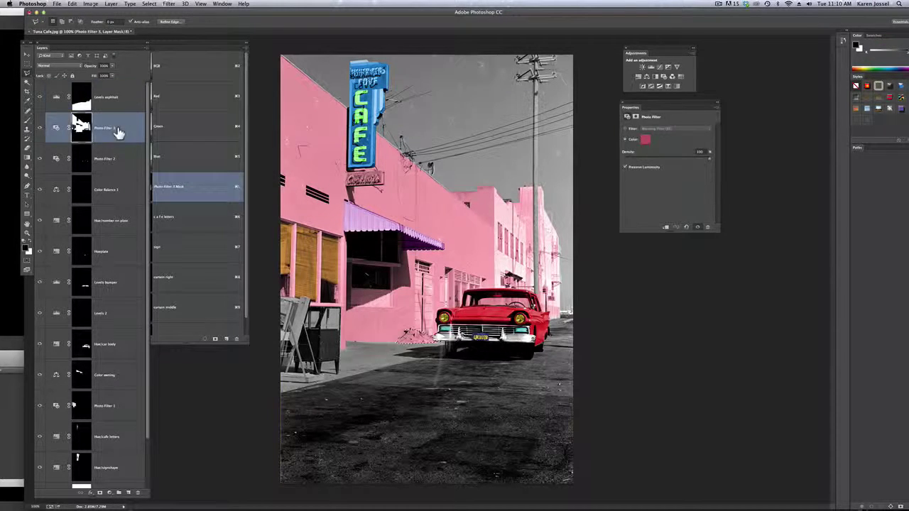
click(73, 5)
click(78, 110)
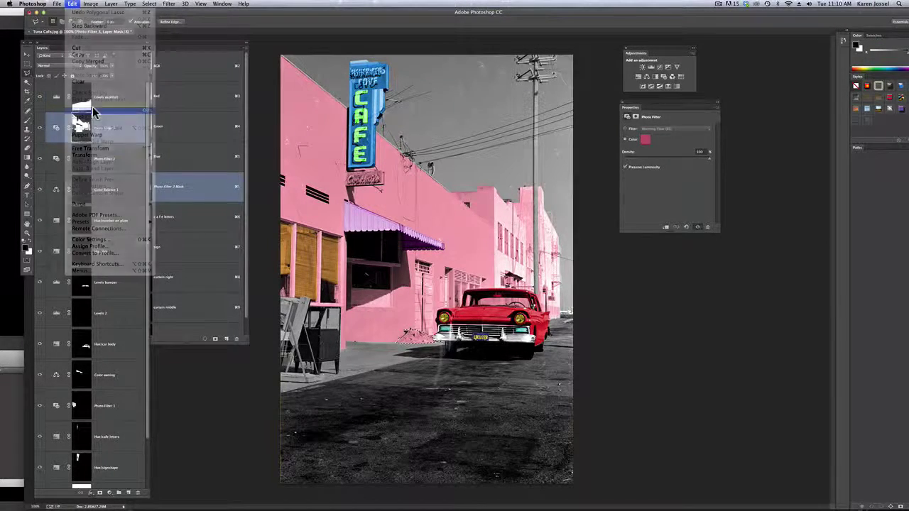
click(501, 206)
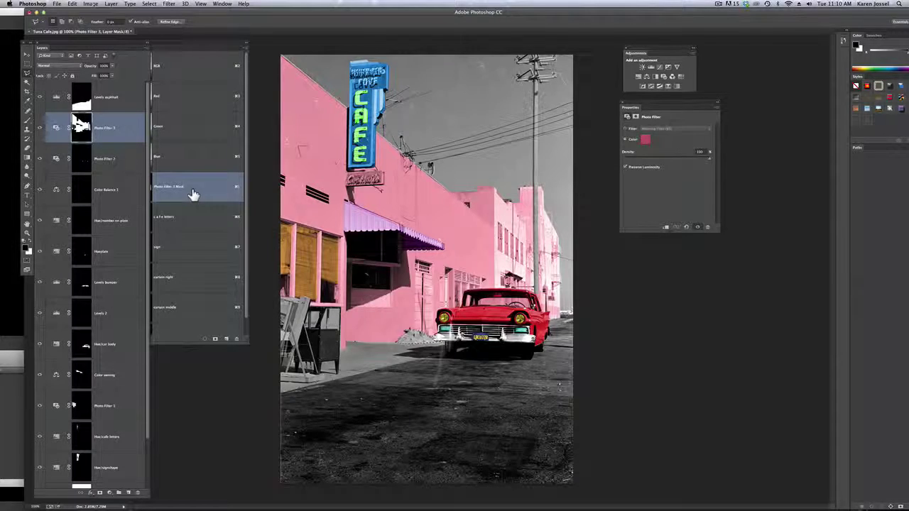
Tint the rubble pile teal with a Channel Mixer of about -74 red, +29 green and +114 blue, and rename it Channel Mixer dirt.
click(673, 80)
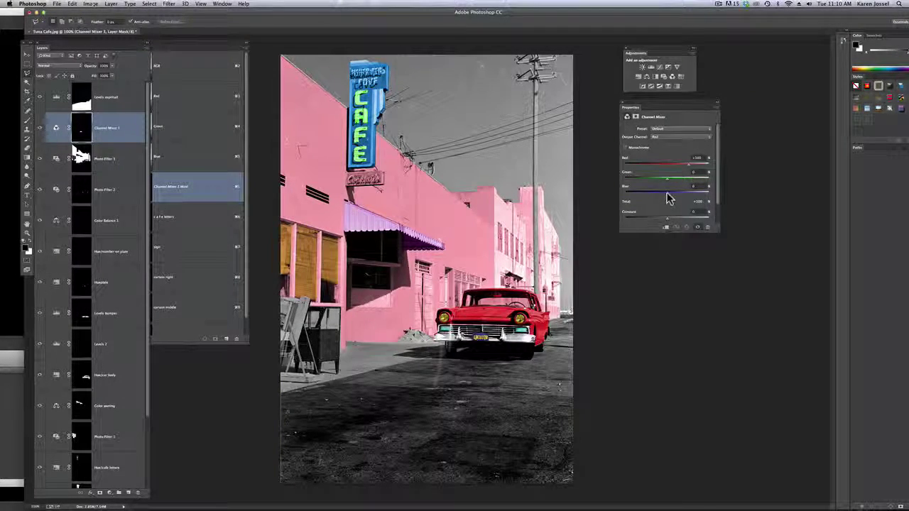
drag(664, 193, 694, 193)
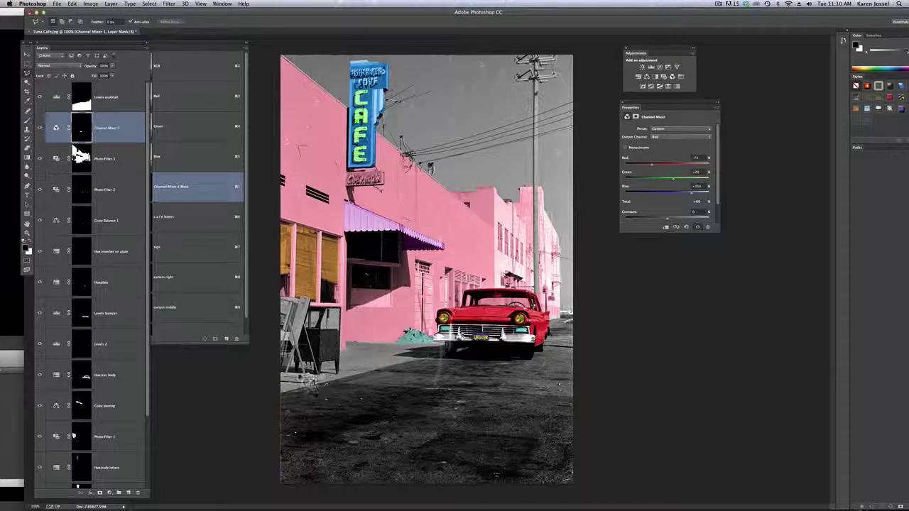
double_click(108, 128)
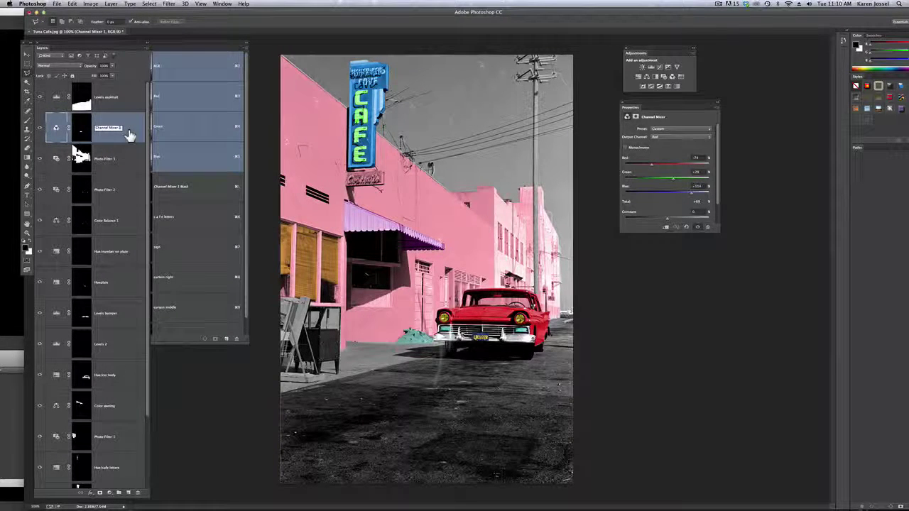
text(dirt)
key(Return)
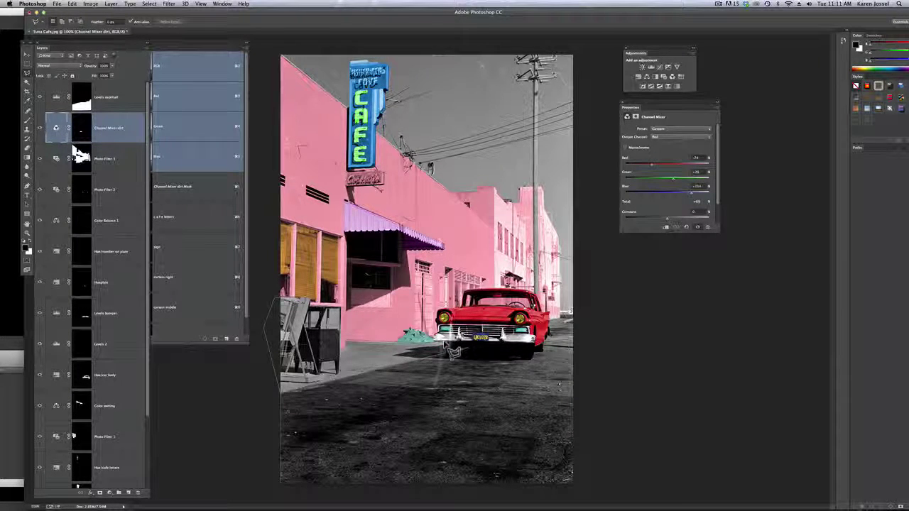
Select the sidewalk area beside the building and add a Deep Yellow Photo Filter with a density of about 85%.
key(super+h)
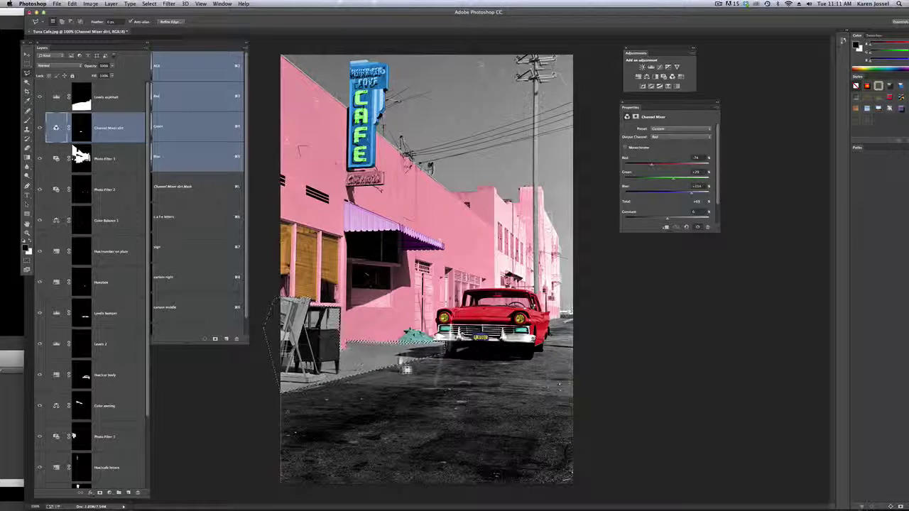
click(665, 81)
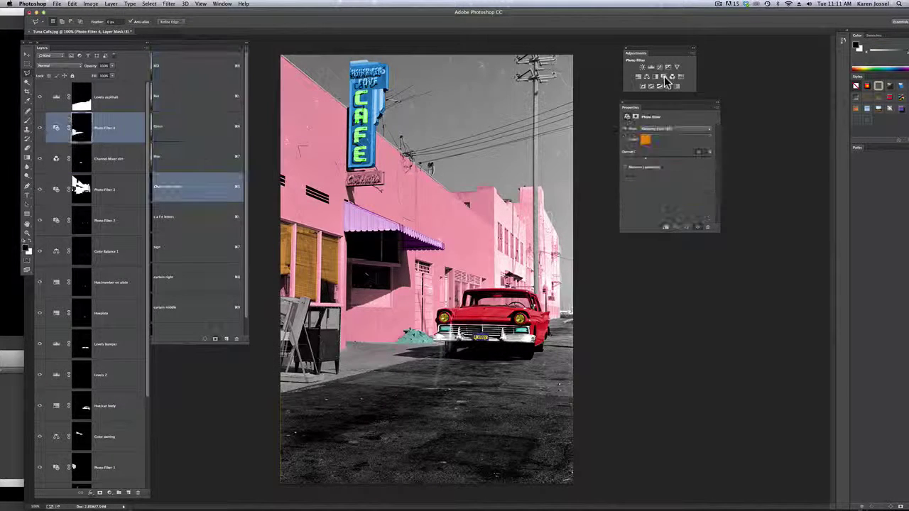
click(661, 129)
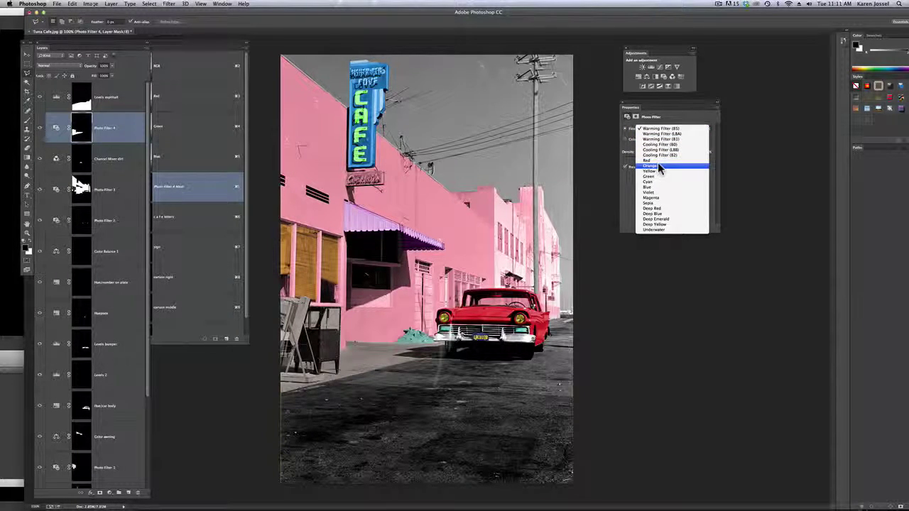
click(669, 225)
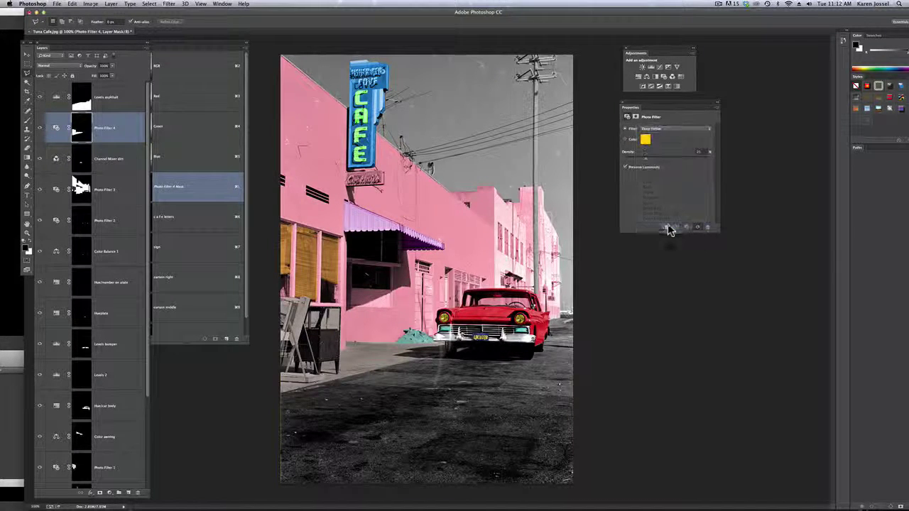
drag(645, 157, 698, 160)
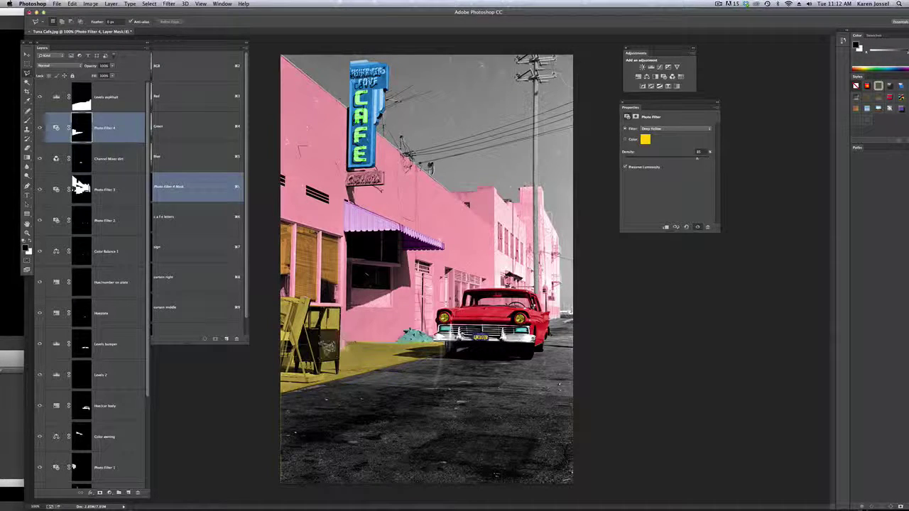
Brush black onto the Photo Filter 4 mask along the building's base and rubble pile to remove the yellow spill.
click(27, 118)
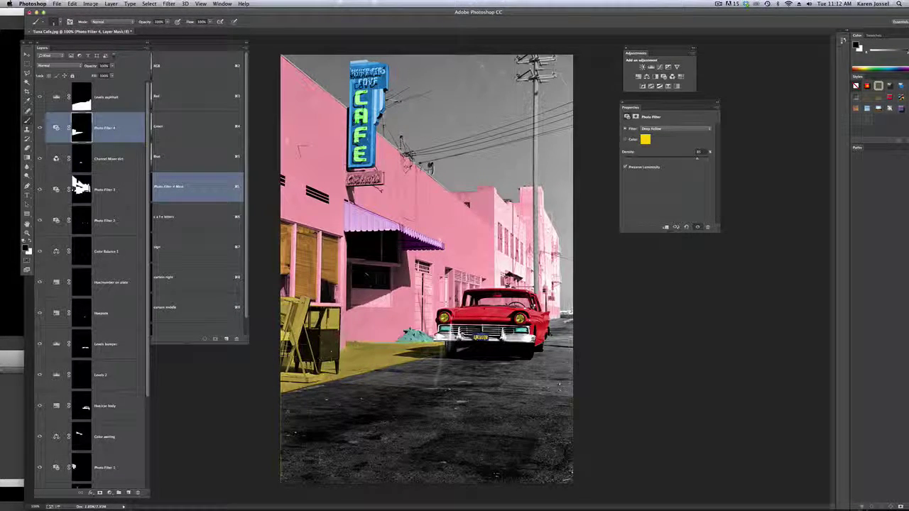
key(bracketright)
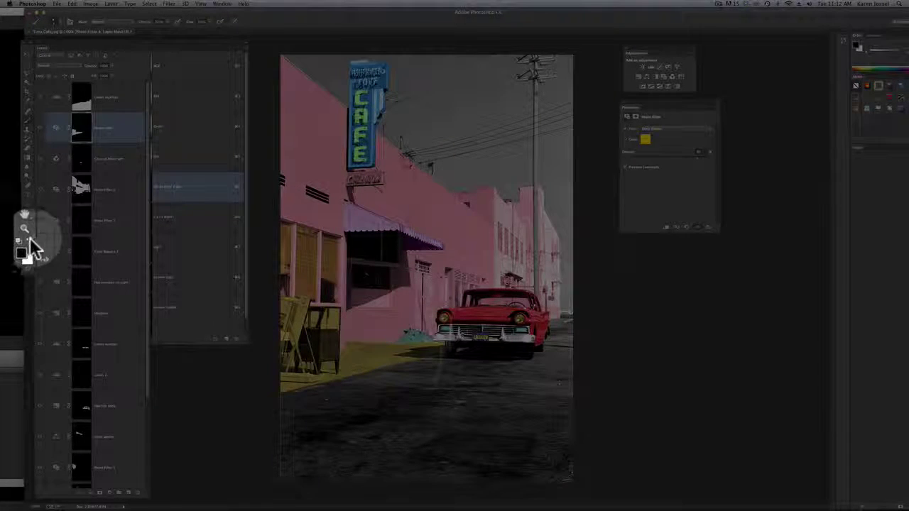
key(super+space)
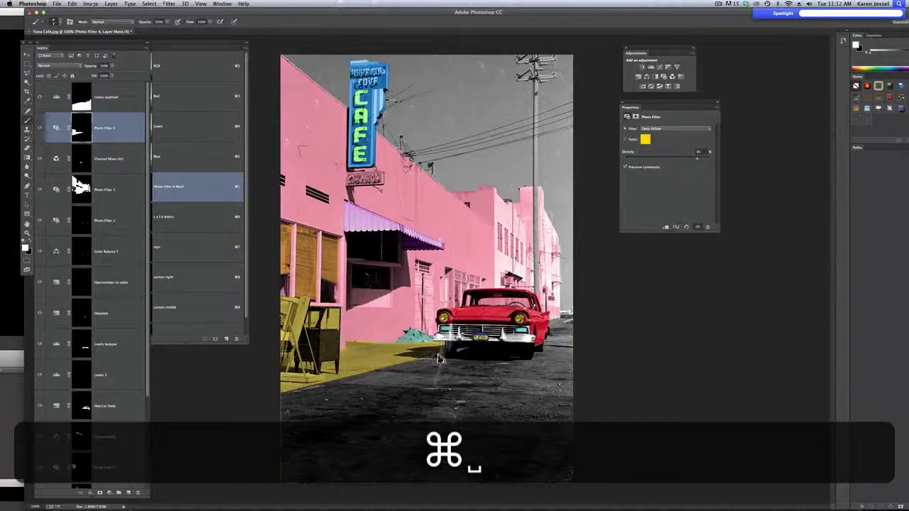
click(441, 356)
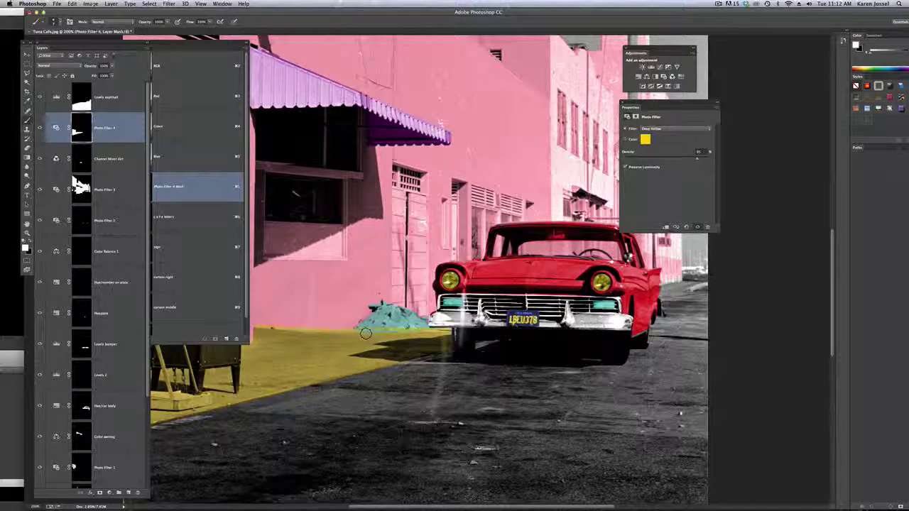
key(x)
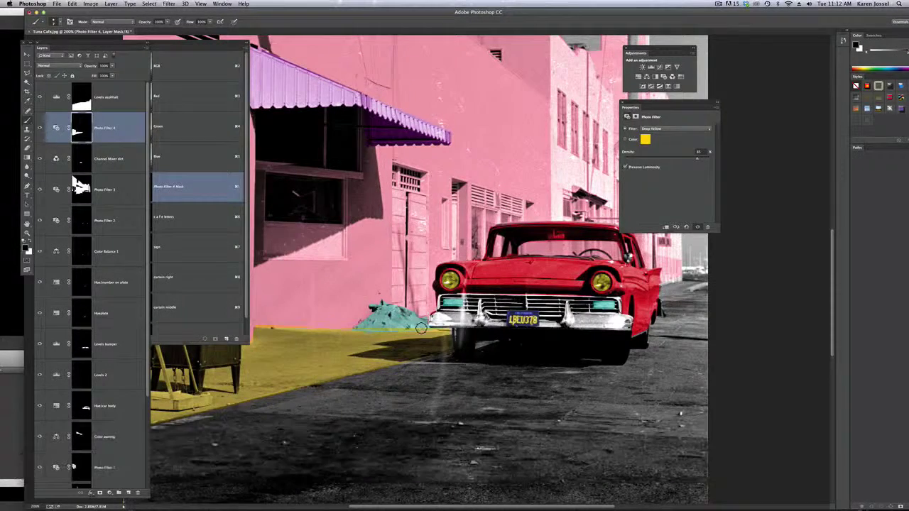
mouse_move(421, 328)
mouse_down()
mouse_move(303, 334)
mouse_move(256, 325)
mouse_up()
key(x)
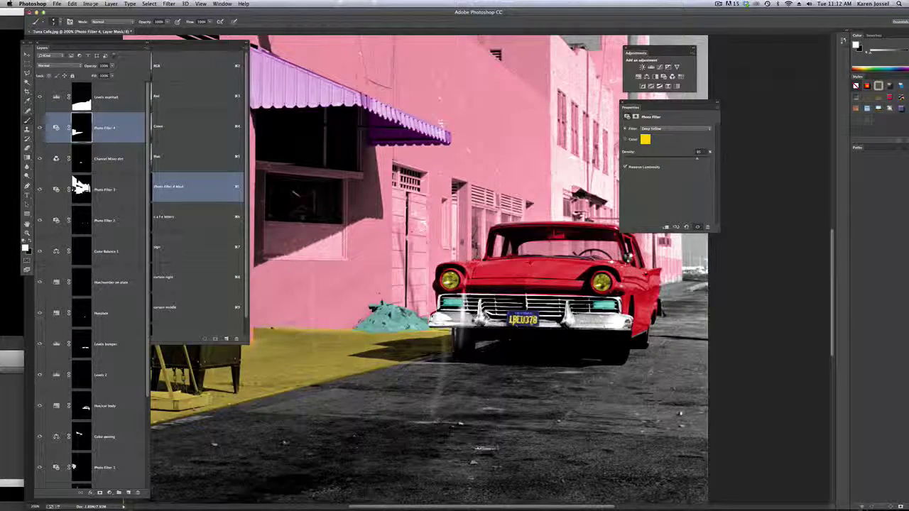
mouse_move(364, 328)
mouse_down()
mouse_move(409, 315)
mouse_move(403, 327)
mouse_move(386, 324)
mouse_move(385, 306)
mouse_move(383, 321)
mouse_up()
key(super+z)
double_click(27, 234)
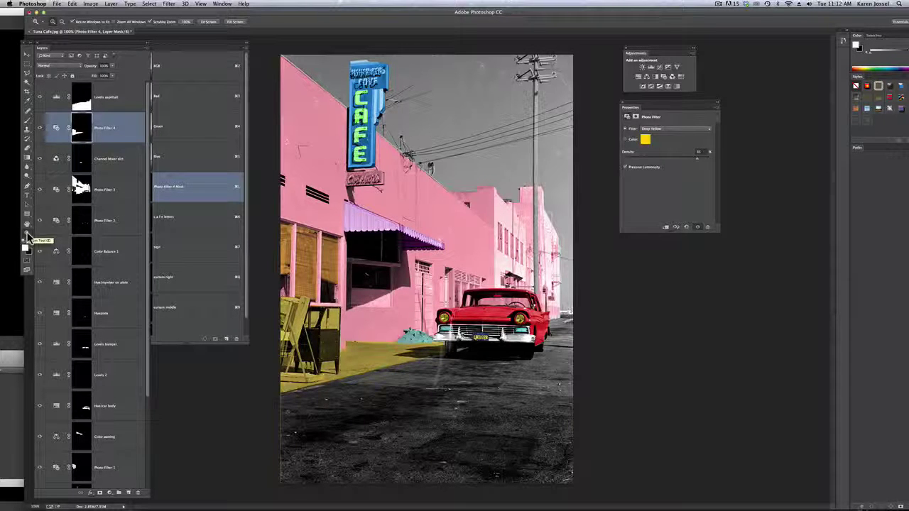
Lasso the dark cabinet standing on the sidewalk and add a Hue/Saturation adjustment for it above the Levels asphalt layer.
click(27, 77)
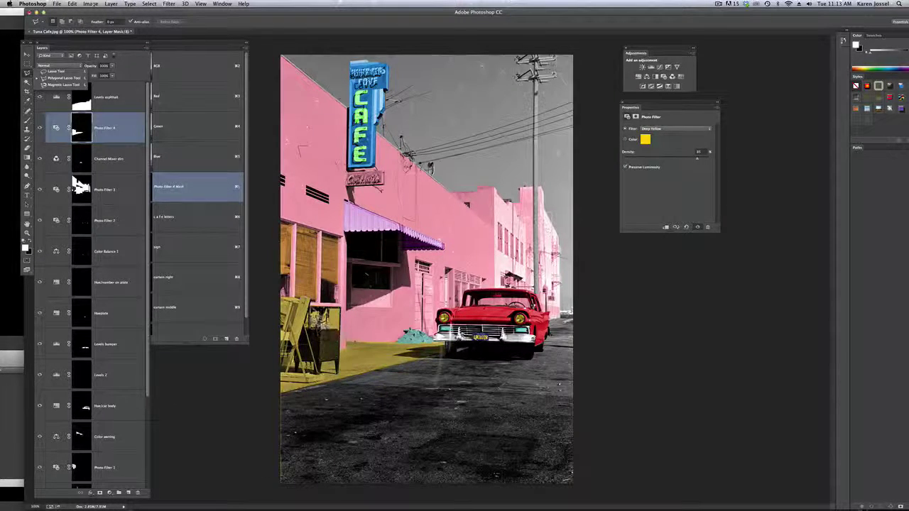
click(317, 317)
mouse_move(317, 317)
mouse_down()
mouse_move(346, 317)
mouse_move(353, 384)
mouse_move(336, 375)
mouse_move(328, 382)
mouse_up()
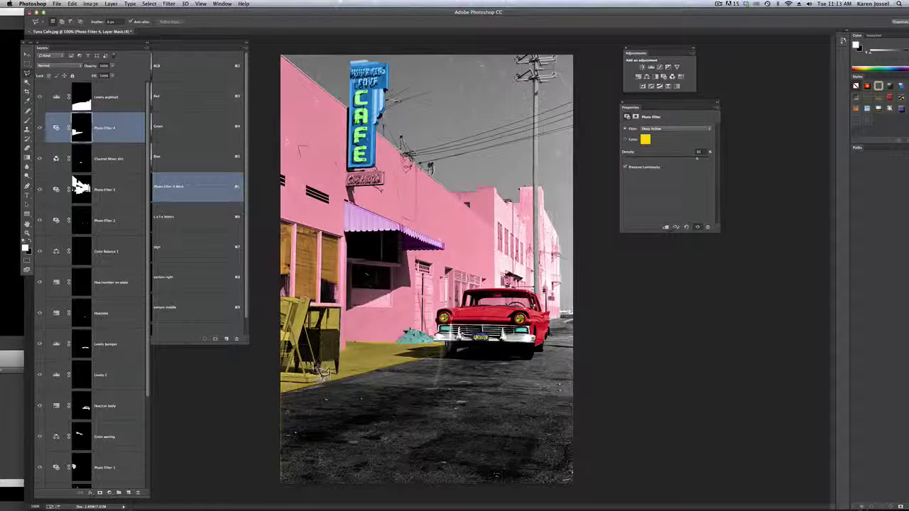
drag(321, 371, 306, 370)
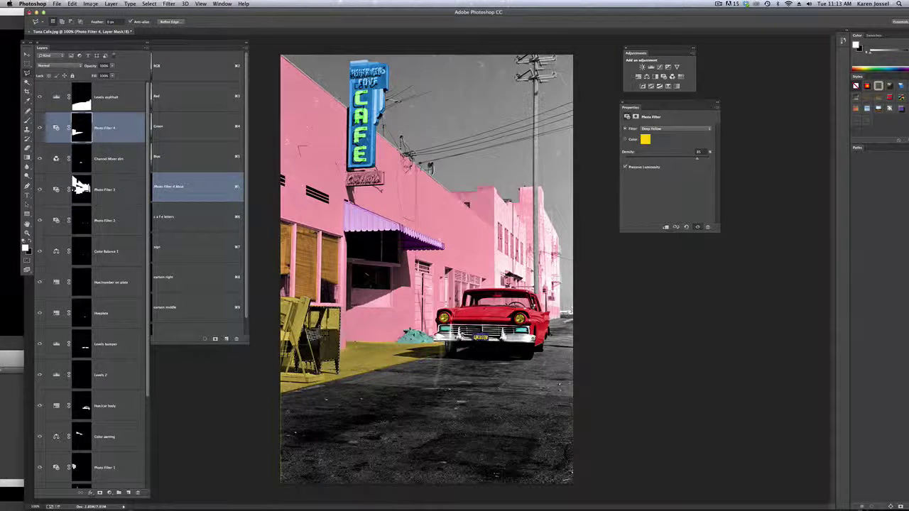
click(116, 98)
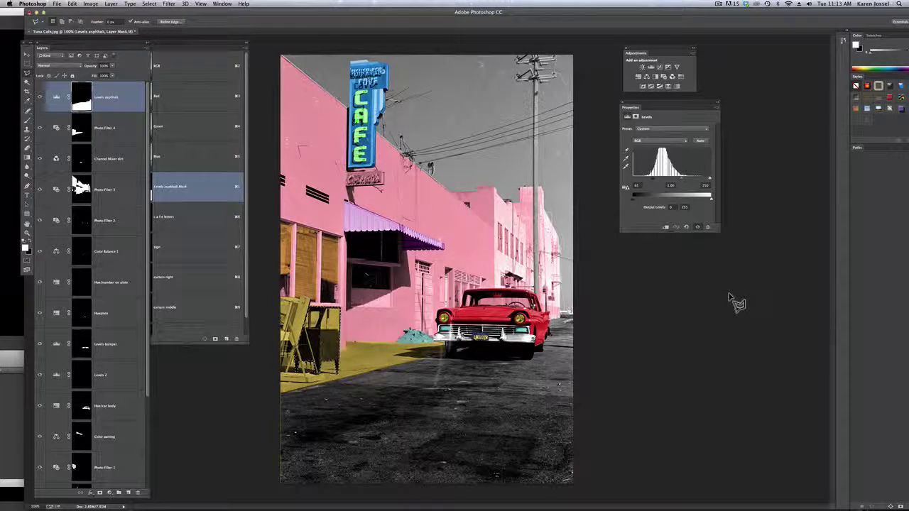
click(638, 76)
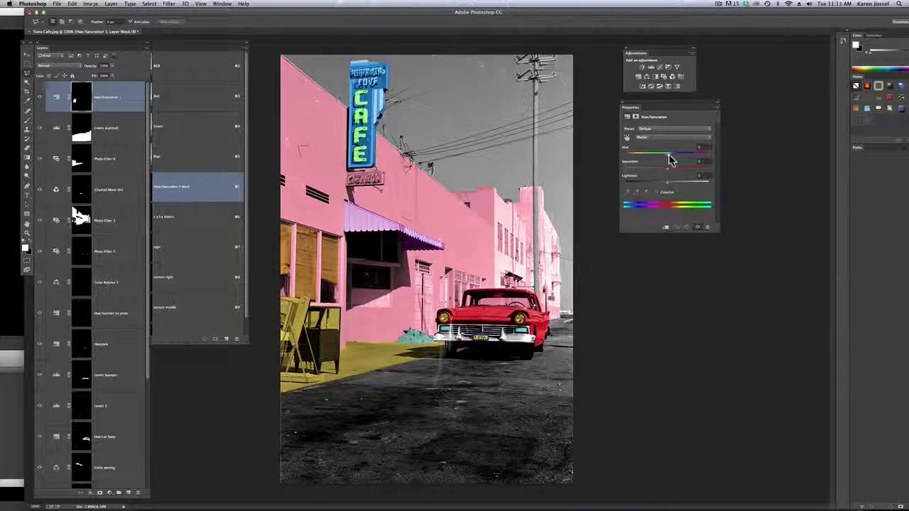
Try slider changes and the Yellow Boost, Strong Saturation, Old Style and Cyanotype presets on the cabinet, and restore the Default preset.
drag(667, 155, 676, 187)
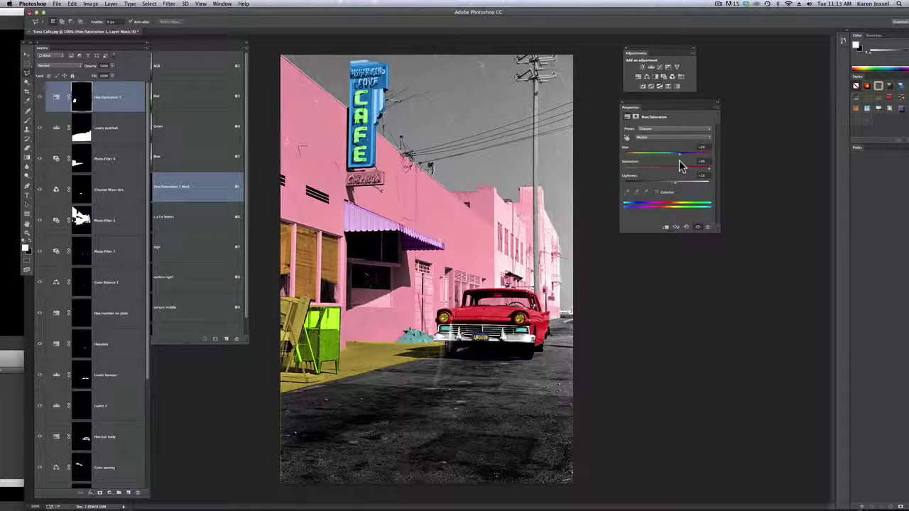
click(654, 129)
click(653, 119)
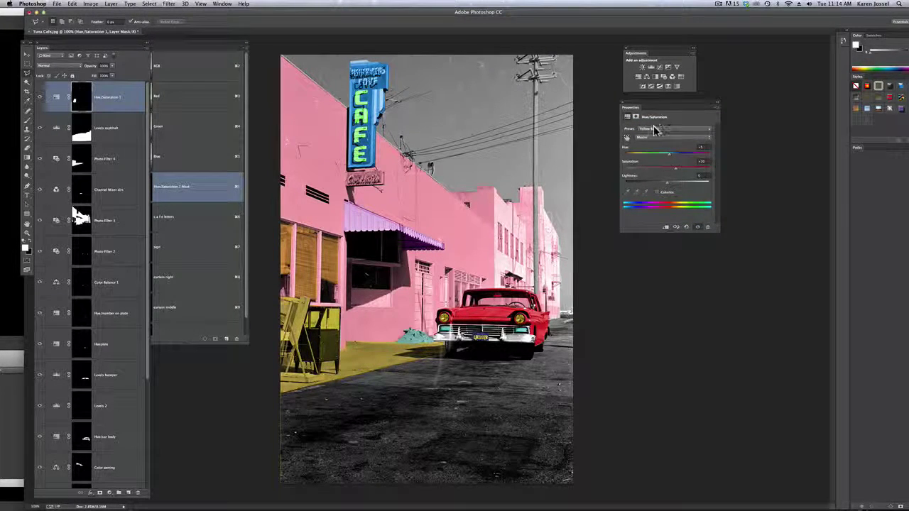
click(654, 129)
click(655, 124)
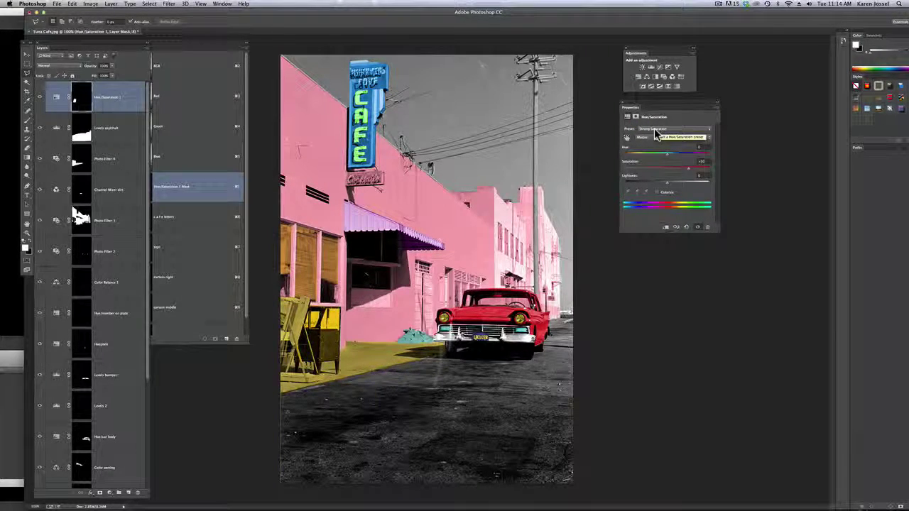
click(657, 131)
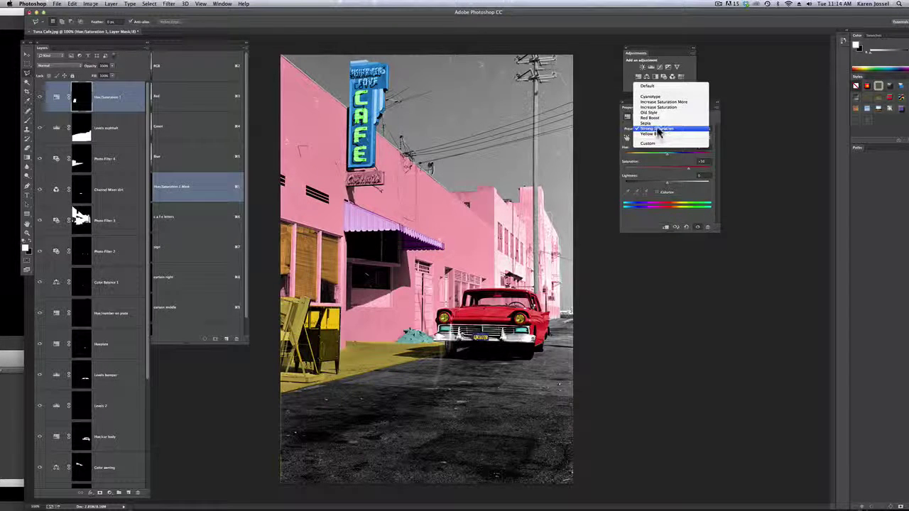
click(657, 112)
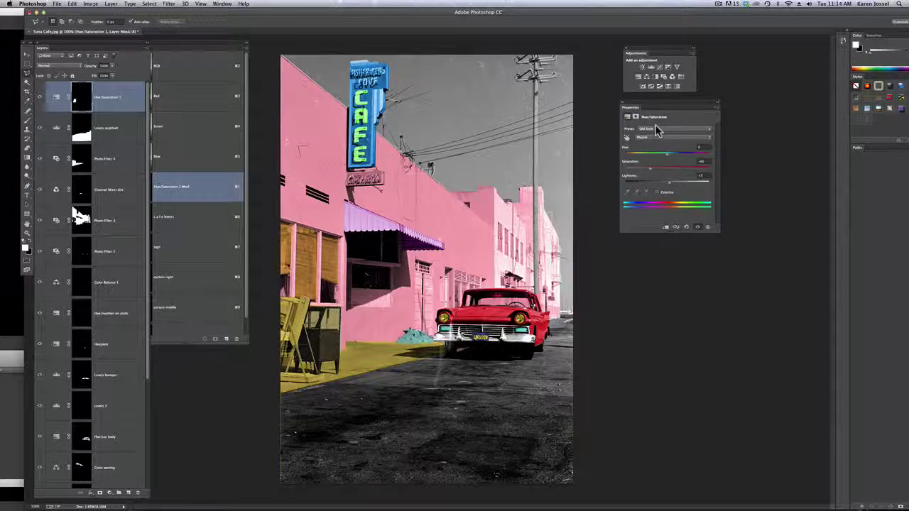
click(657, 130)
click(657, 117)
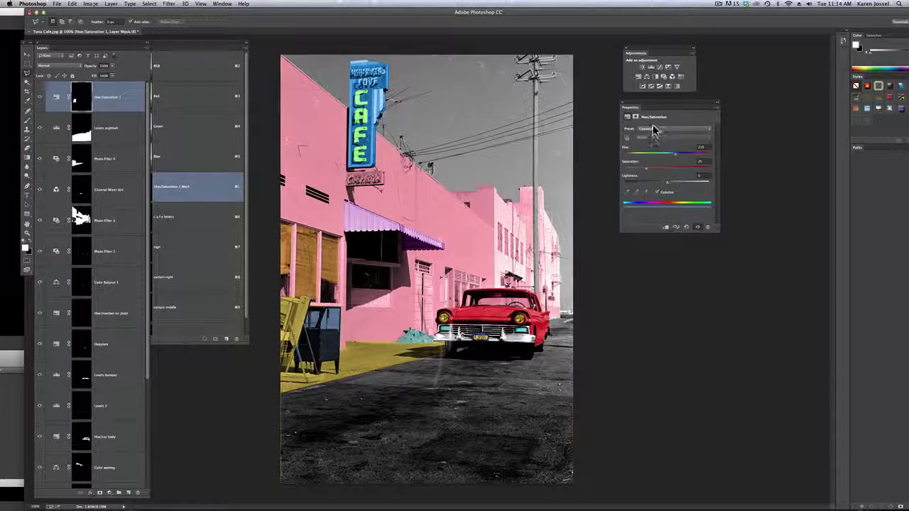
click(653, 130)
click(657, 117)
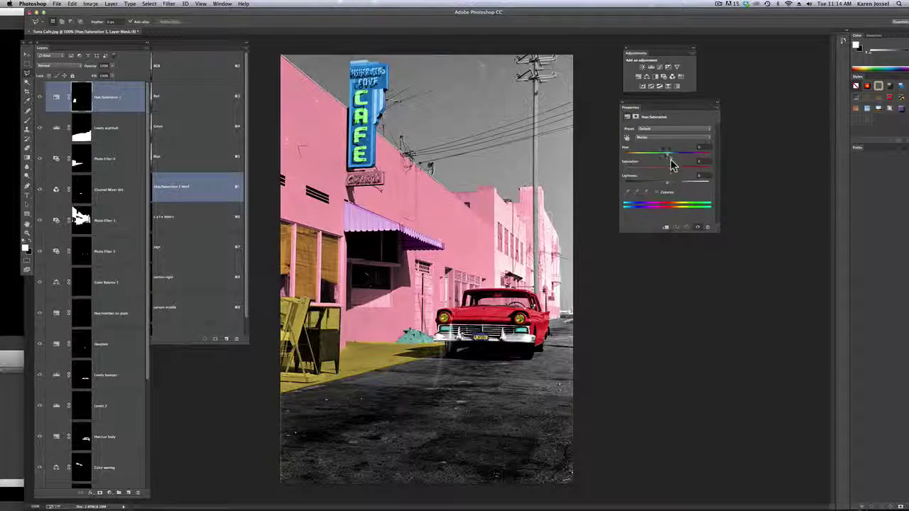
Colorize the cabinet green with a saturation of 62 and a hue of about 113.
click(655, 193)
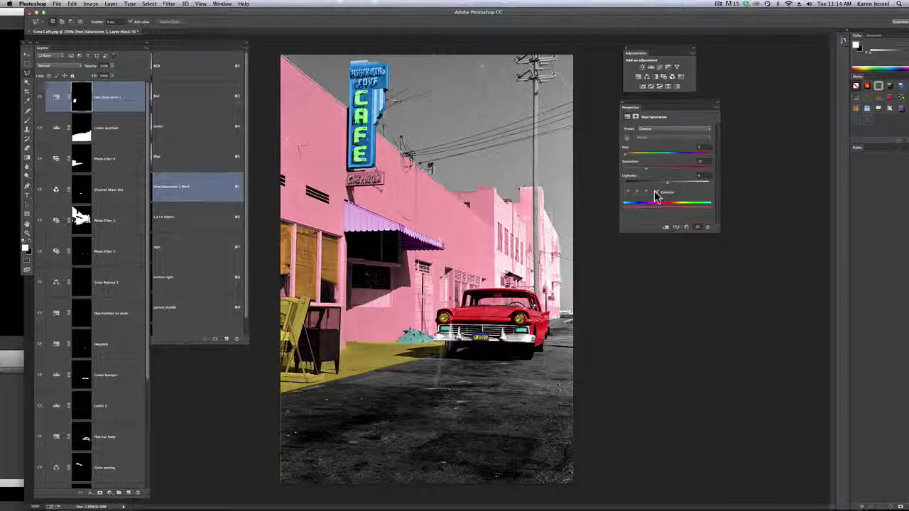
drag(647, 169, 678, 174)
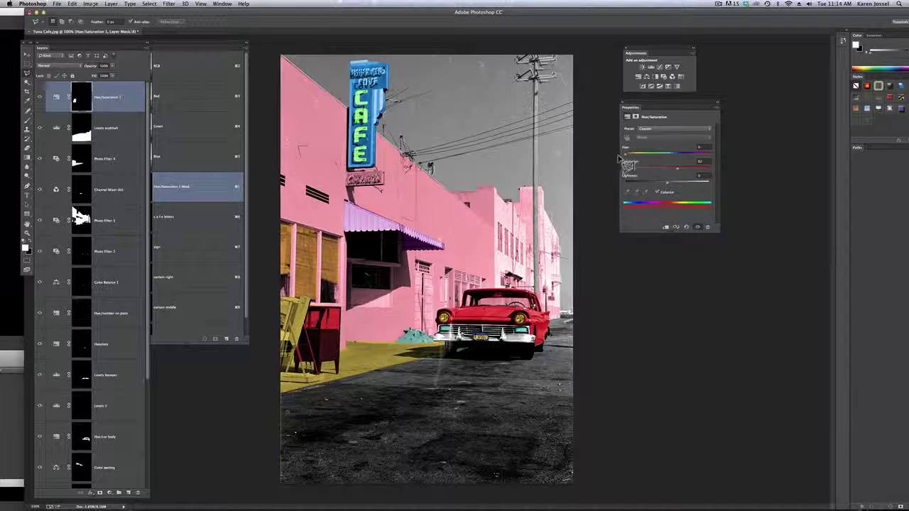
drag(631, 156, 653, 159)
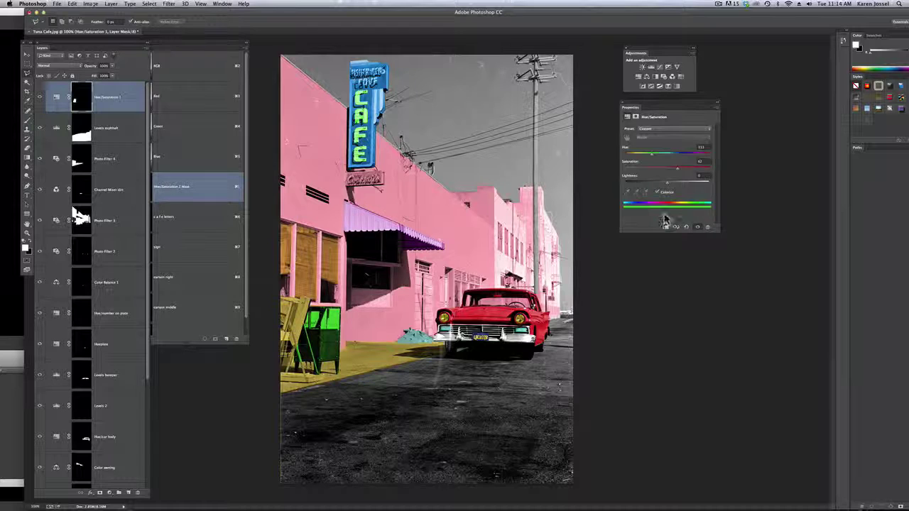
Lasso the cabinet's upper front panel and fill the selection with black at 100% opacity on the Hue/Saturation 1 mask.
click(27, 74)
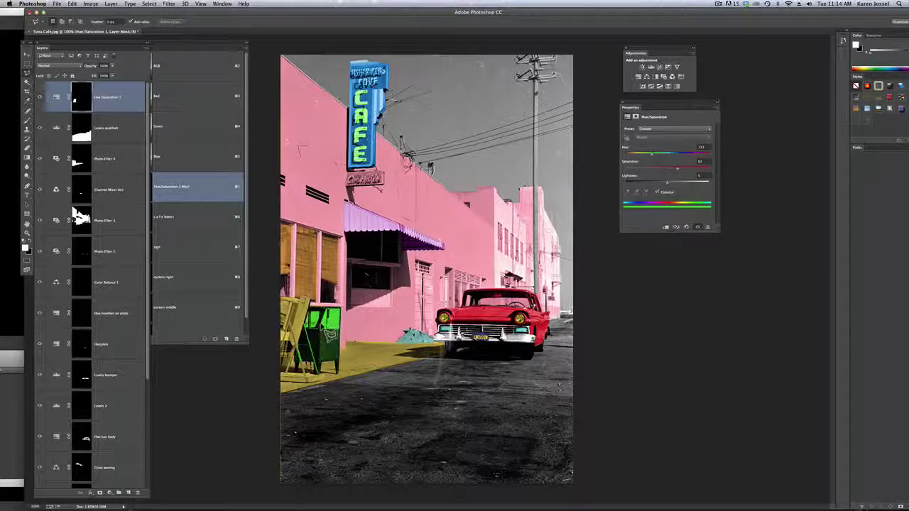
drag(344, 323, 340, 319)
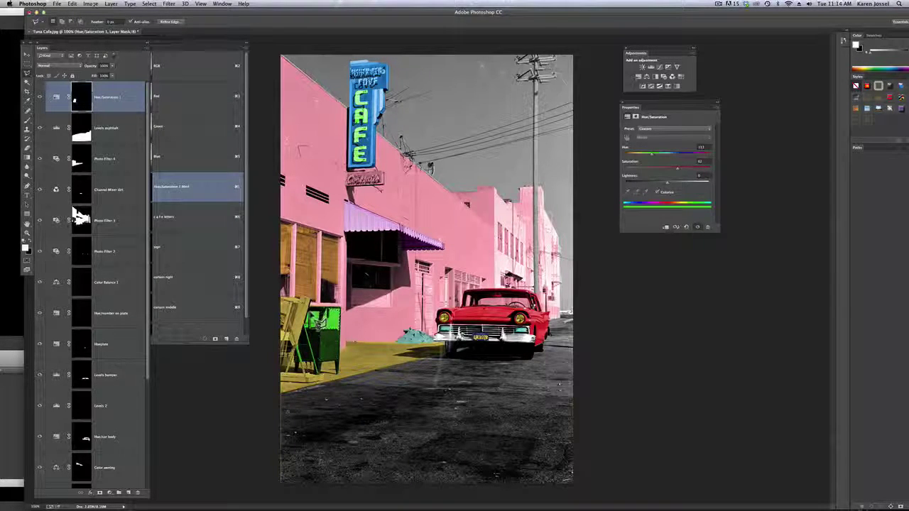
key(shift)
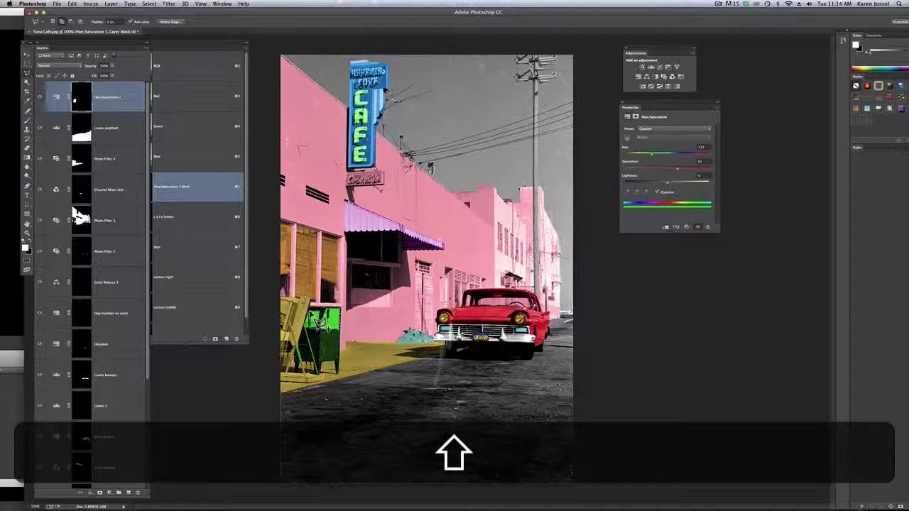
key(super)
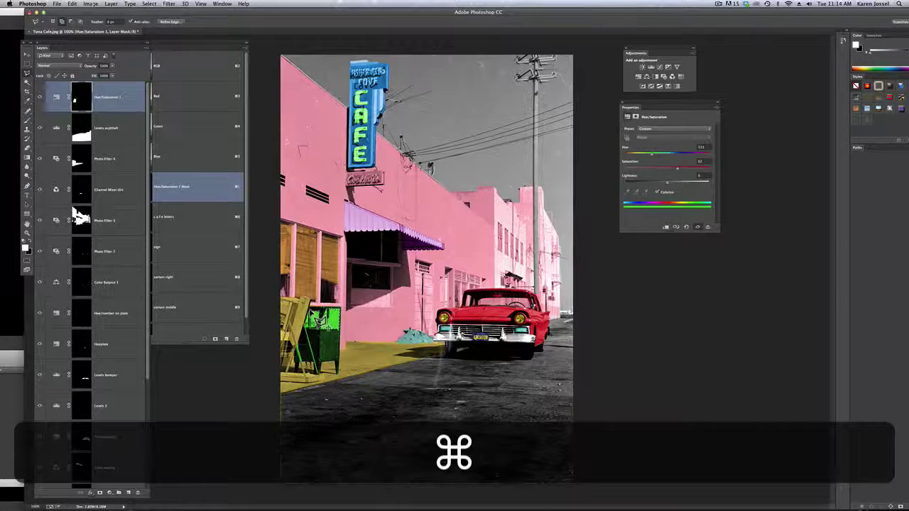
click(72, 4)
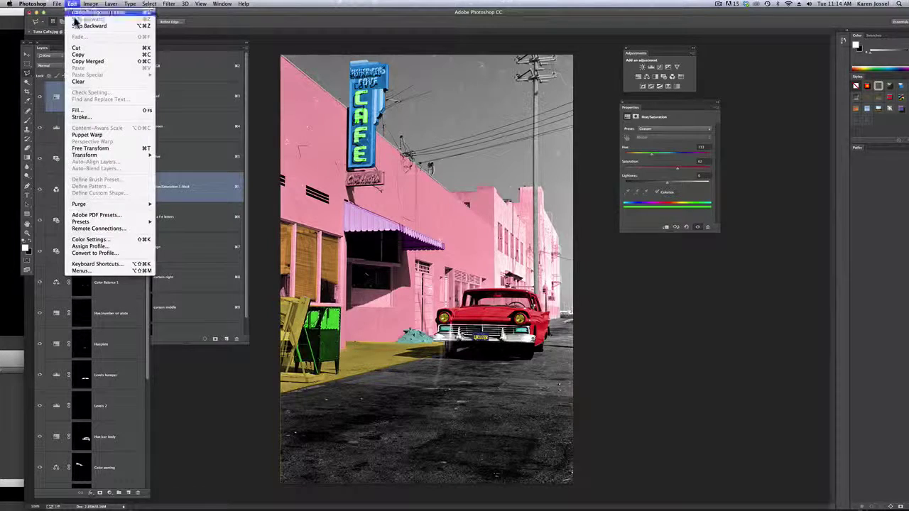
click(94, 111)
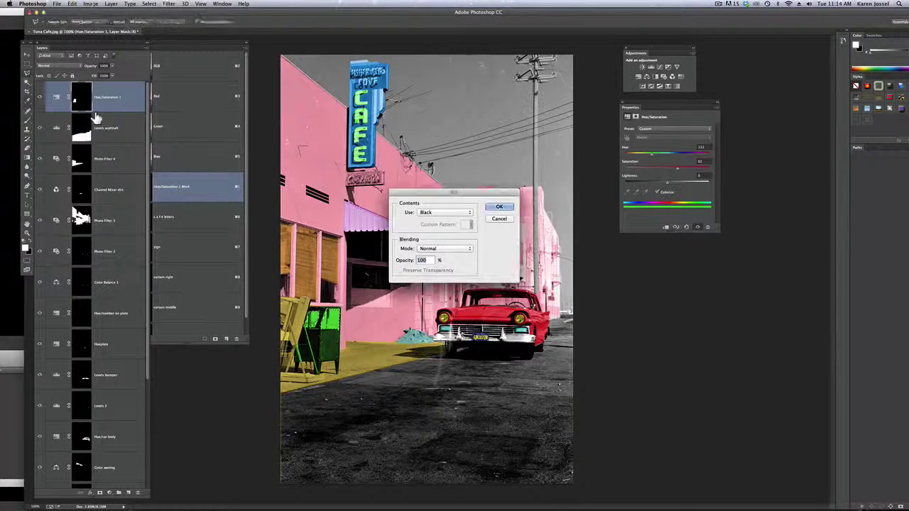
click(505, 207)
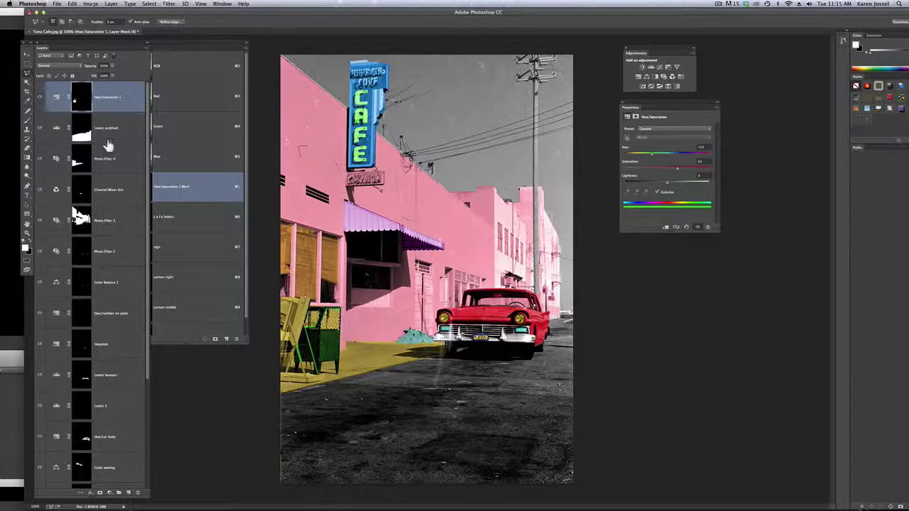
Try renaming the Photo Filter 4 layer to Photo Filter walk, and undo the name change.
click(112, 161)
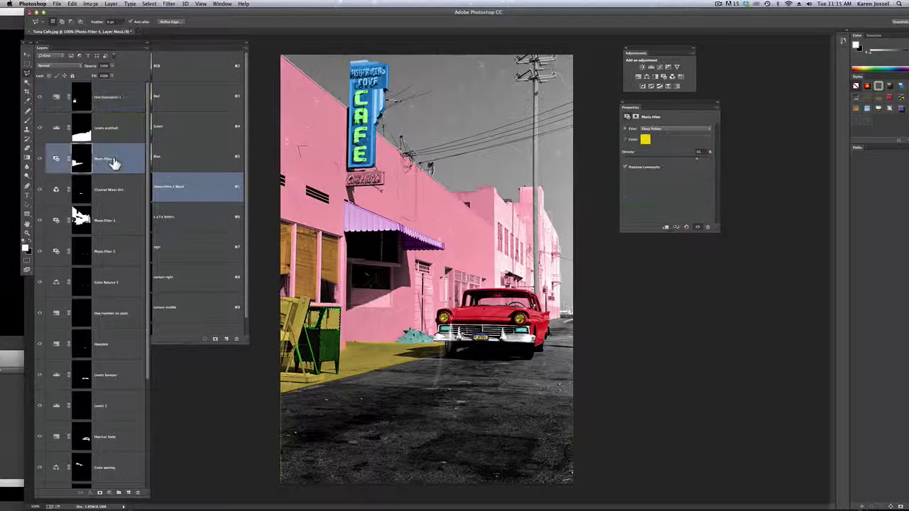
double_click(112, 159)
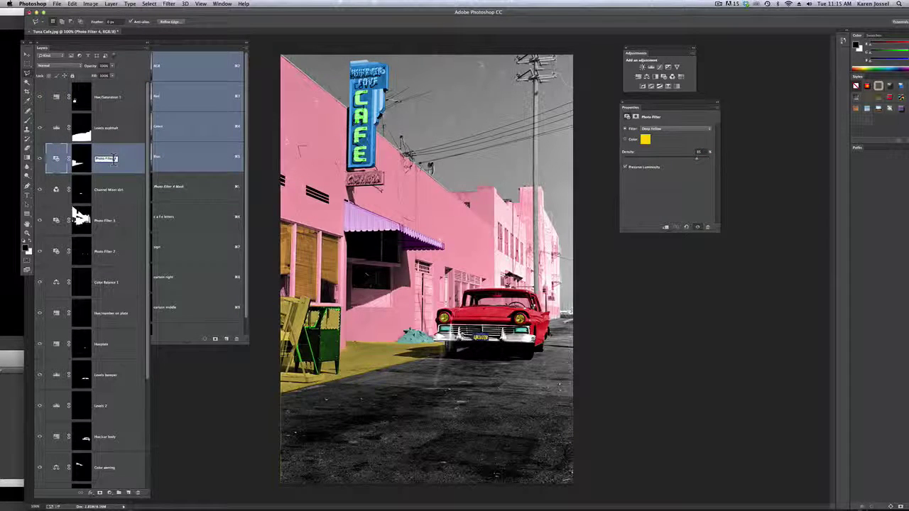
key(Right)
text(as skin)
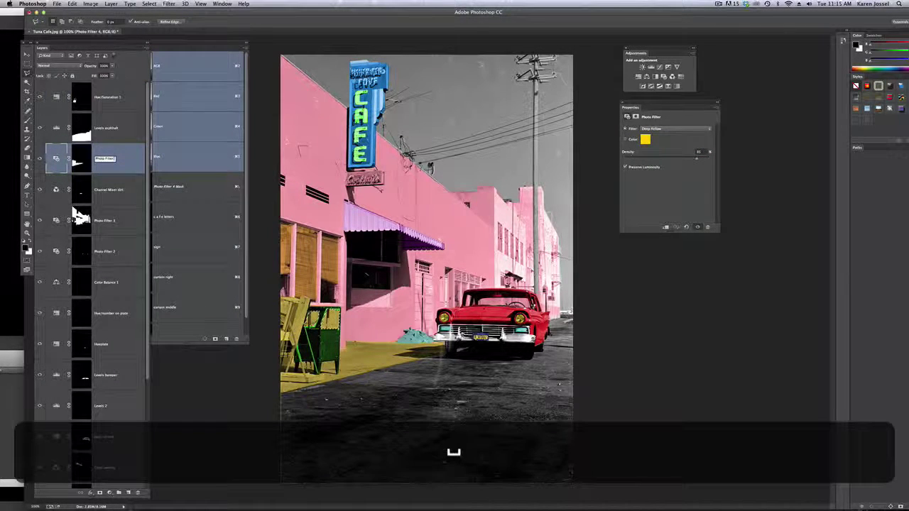
key(Return)
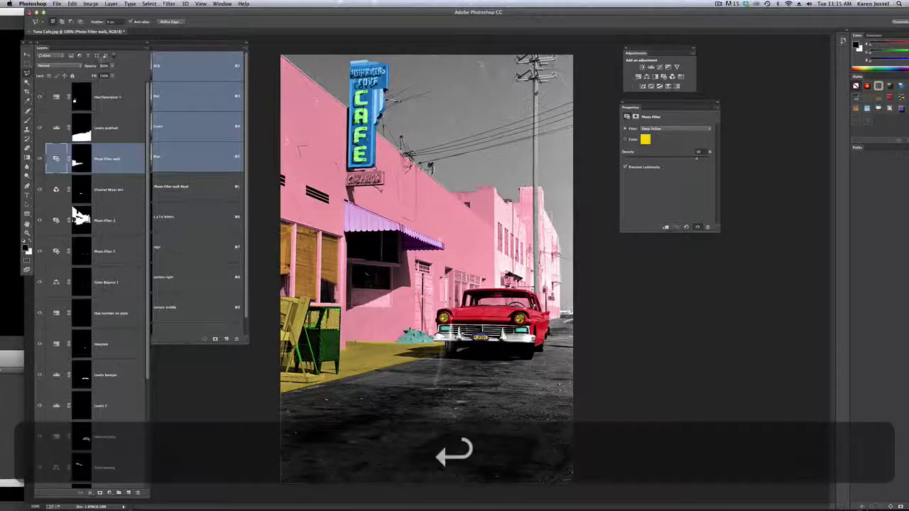
click(72, 5)
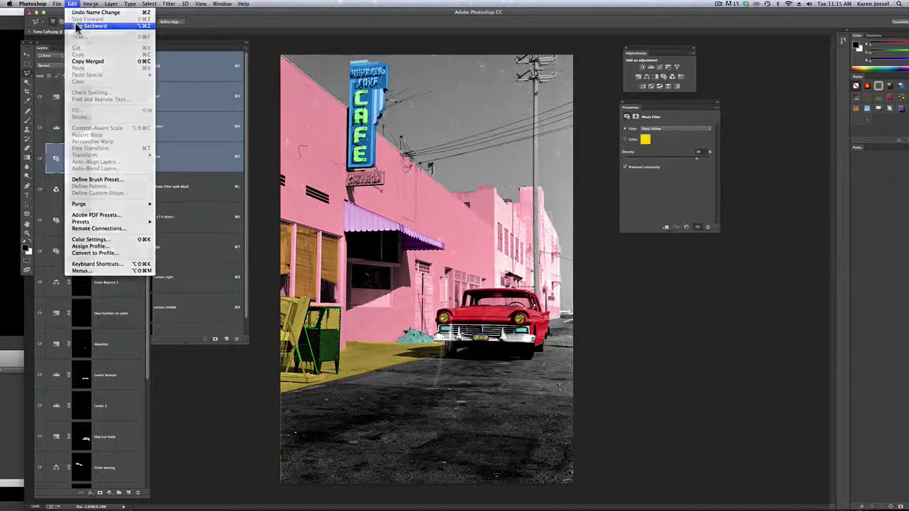
click(74, 13)
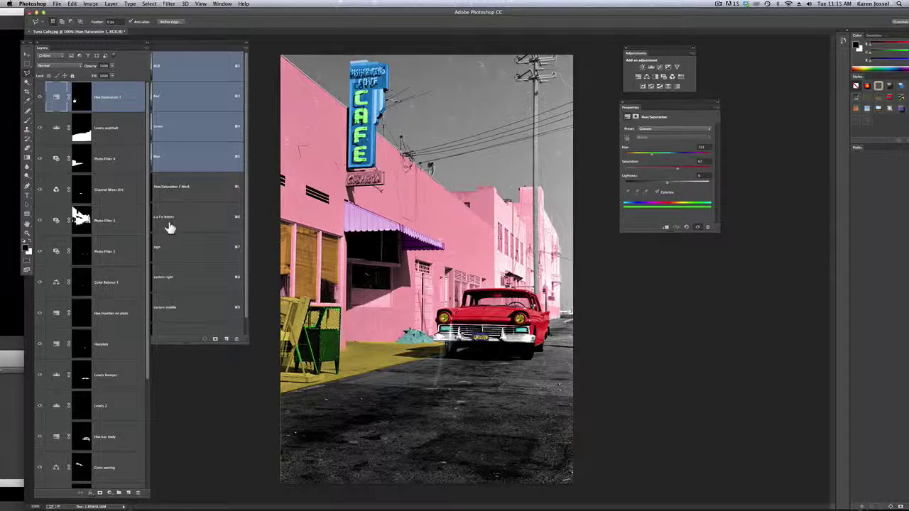
Fill the selected cabinet panel with black at 100% opacity on the Photo Filter 4 mask.
click(132, 167)
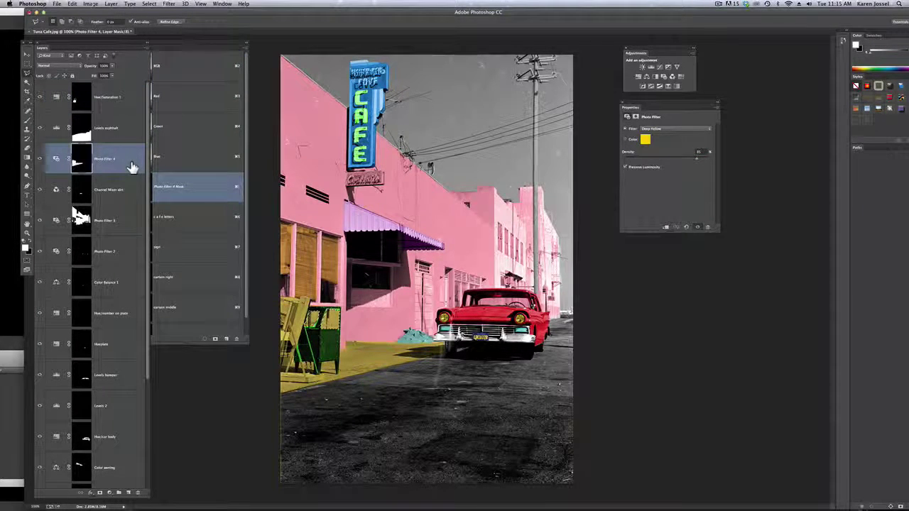
click(83, 163)
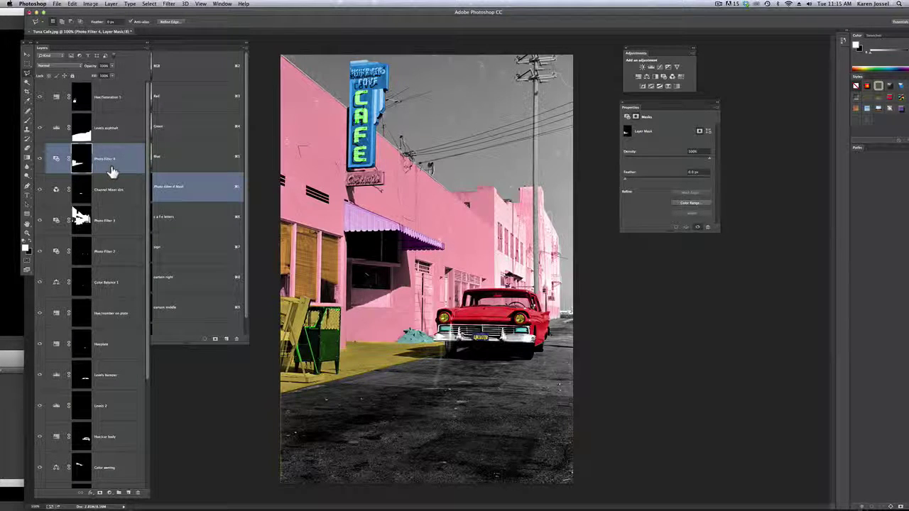
click(71, 5)
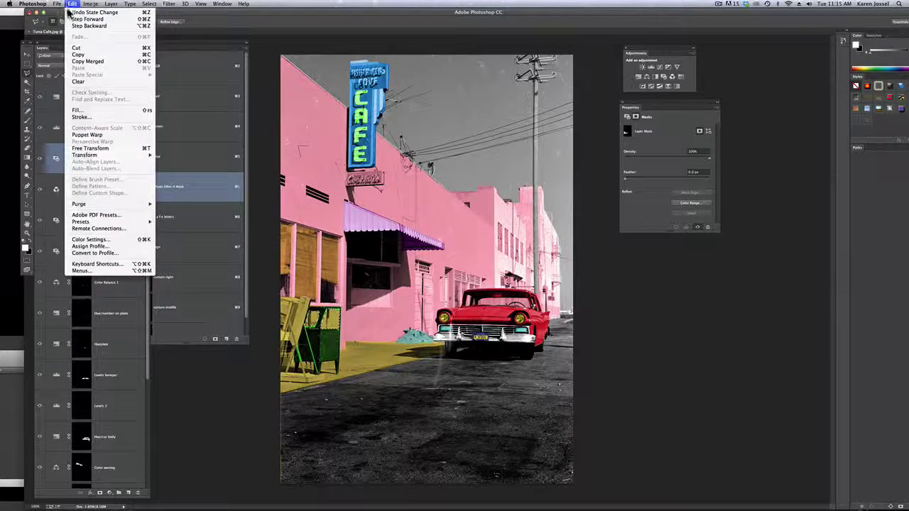
click(78, 110)
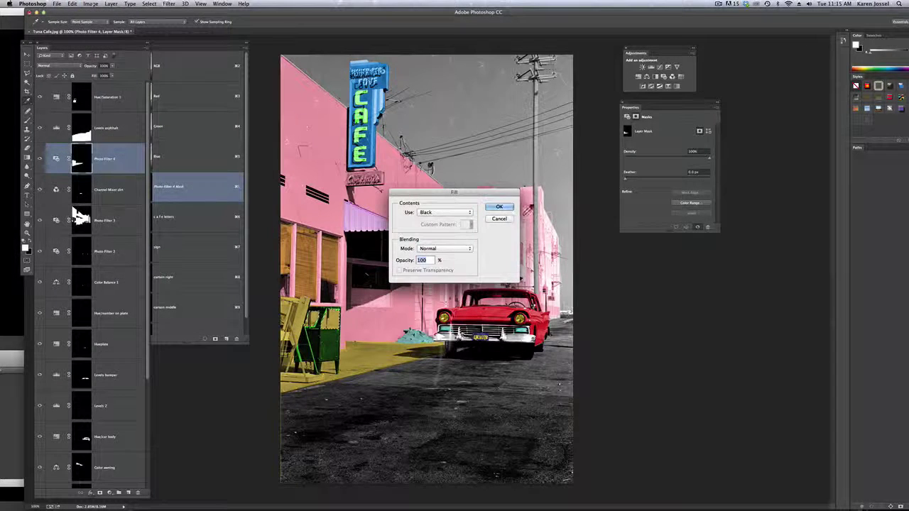
click(499, 207)
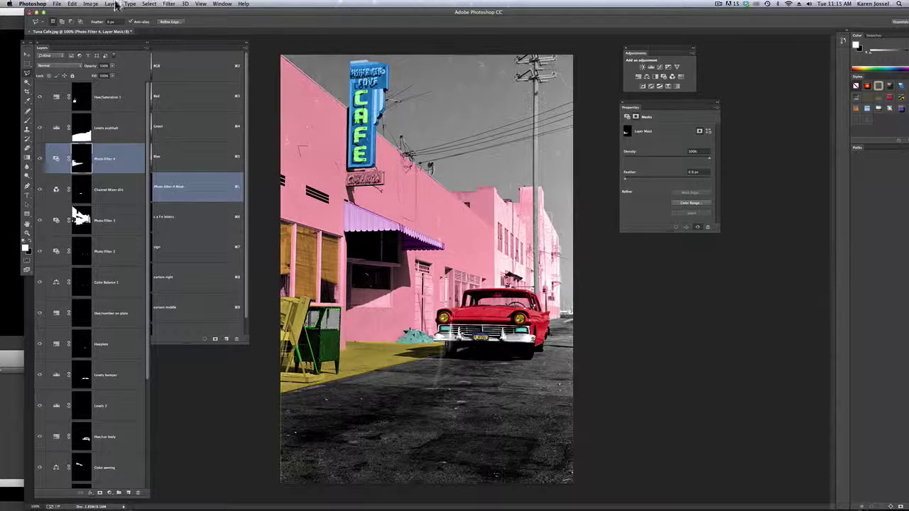
Clear the selection and touch up the Hue/Saturation 1 and Photo Filter 4 masks with the Brush around the cabinet's legs.
click(88, 102)
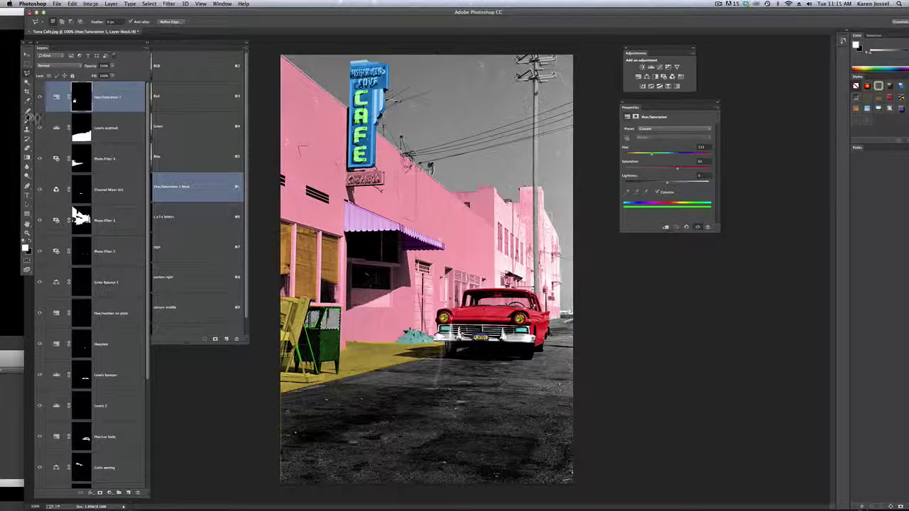
key(b)
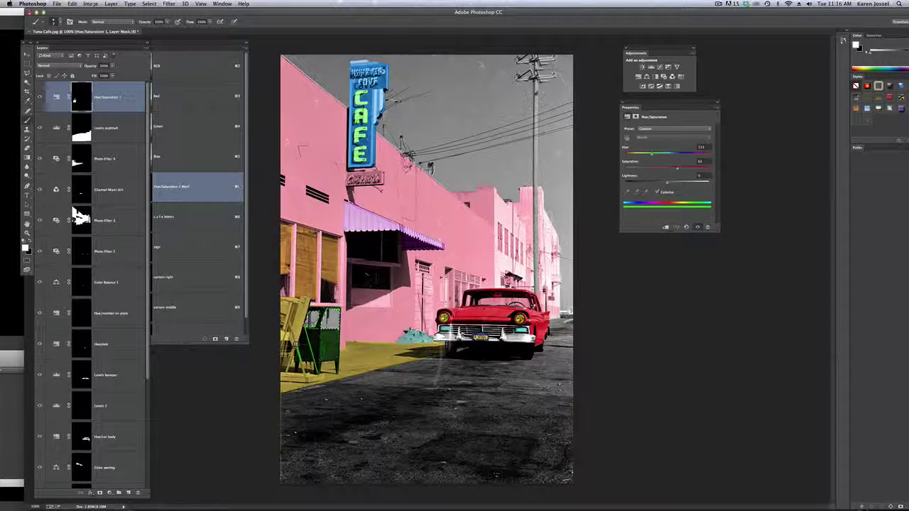
key(x)
key(super+2)
click(115, 172)
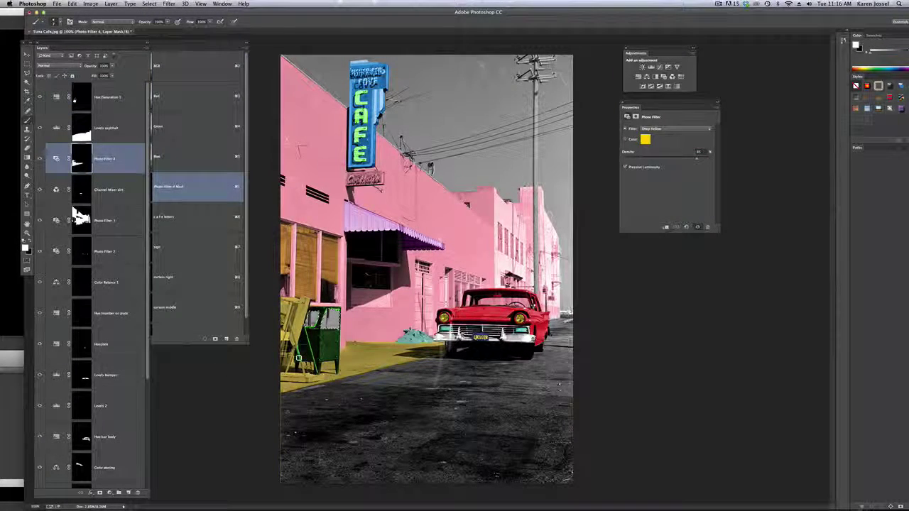
key(super+d)
click(106, 97)
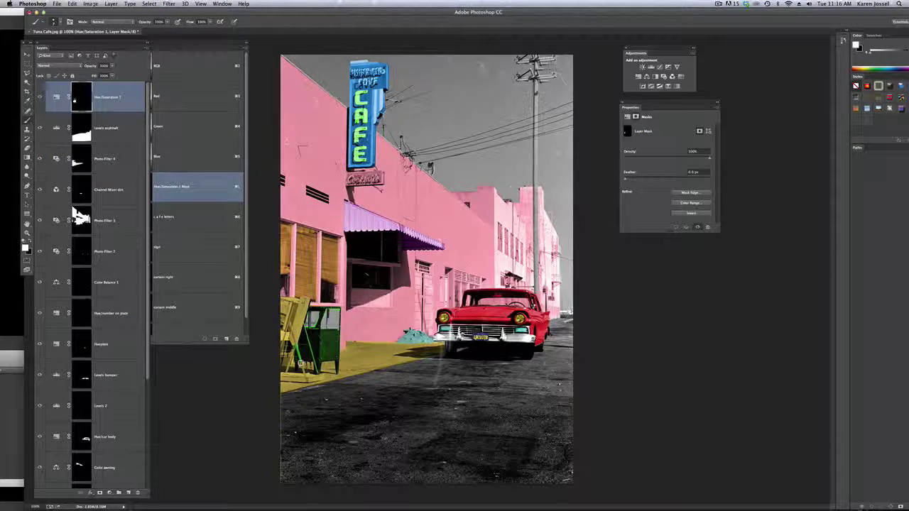
key(super+z)
key(x)
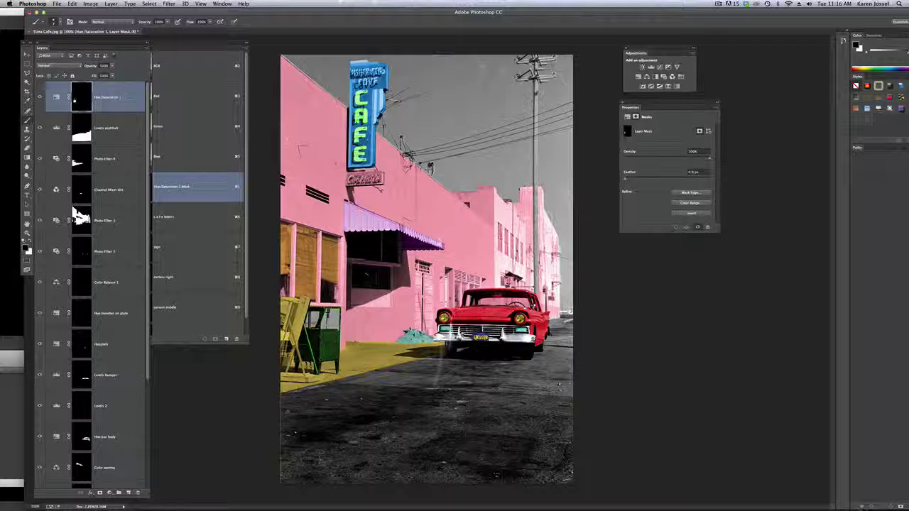
Select the cabinet's upper front panel with the Magic Wand, adding and subtracting areas.
click(108, 161)
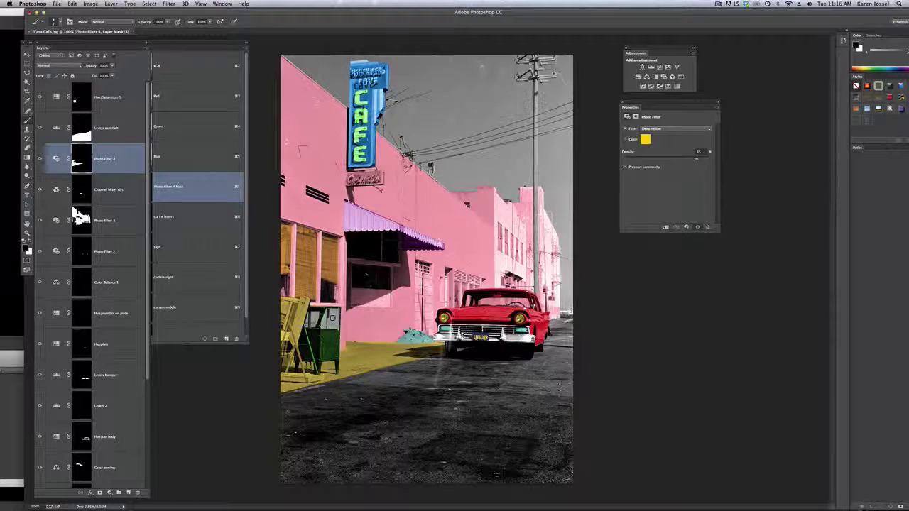
key(w)
key(alt)
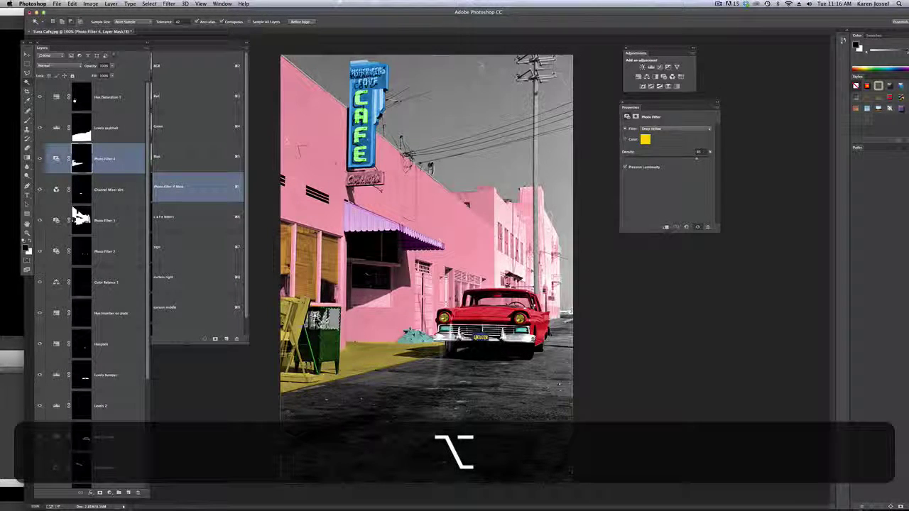
key(super)
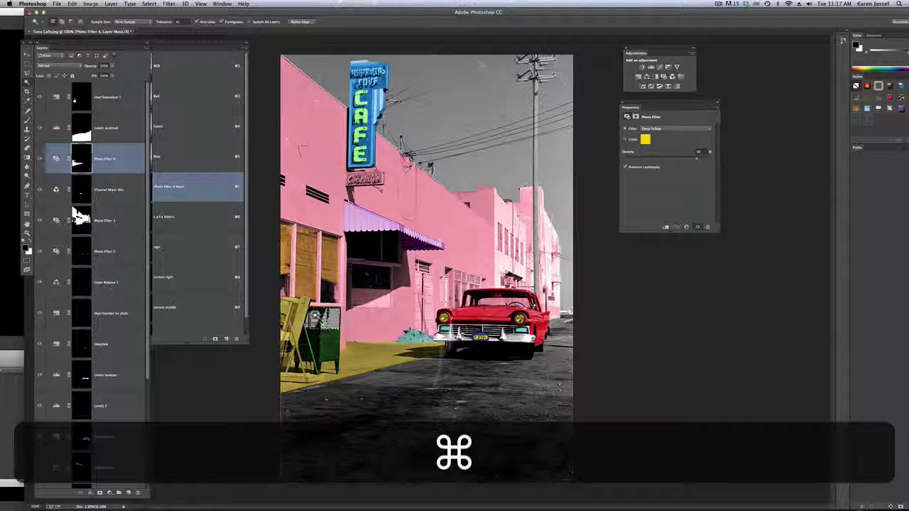
key(shift)
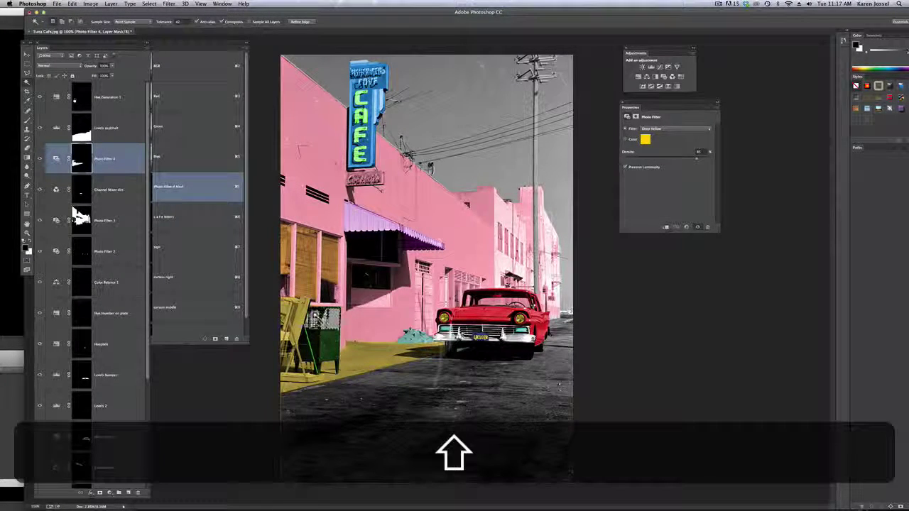
Fill the selected panel areas with black at 100% opacity on the Photo Filter 3 mask.
click(80, 219)
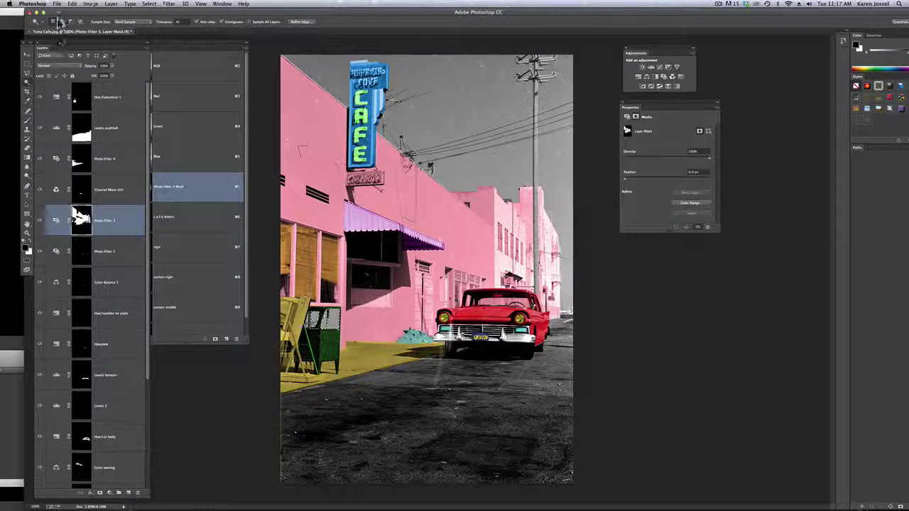
click(73, 3)
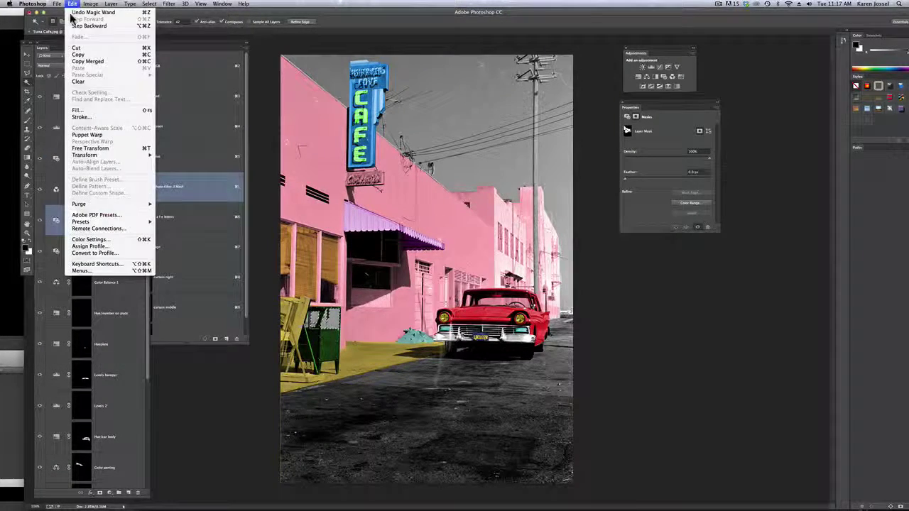
click(82, 112)
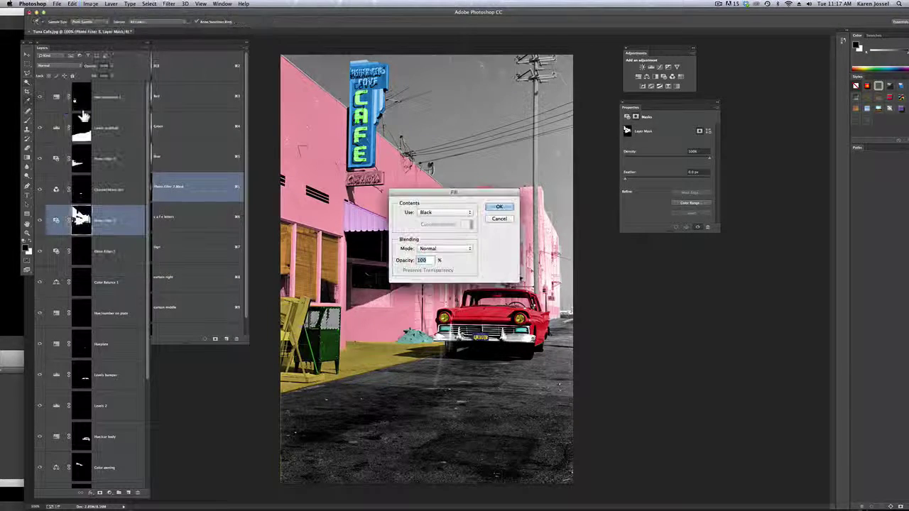
click(499, 206)
key(w)
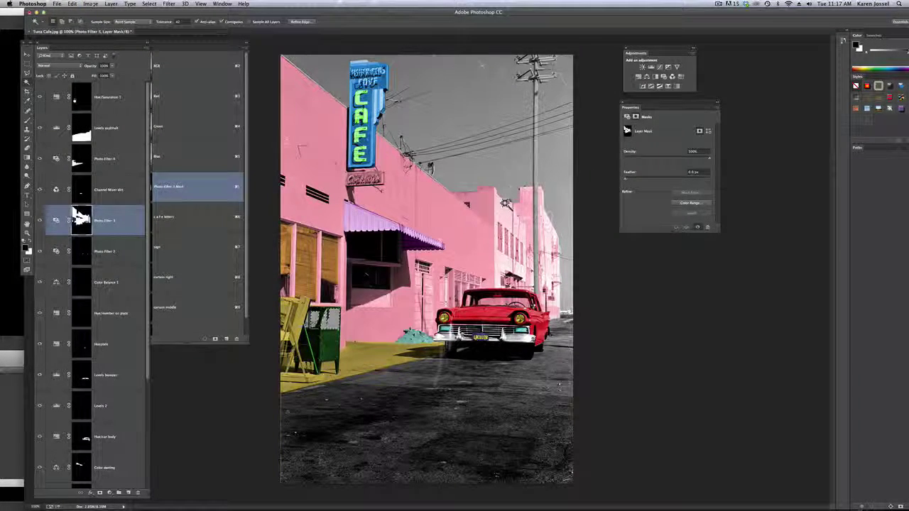
Fill the same selection with black at 100% opacity on the Photo Filter 4 mask, and make the Hue/Saturation 1 layer active.
click(115, 162)
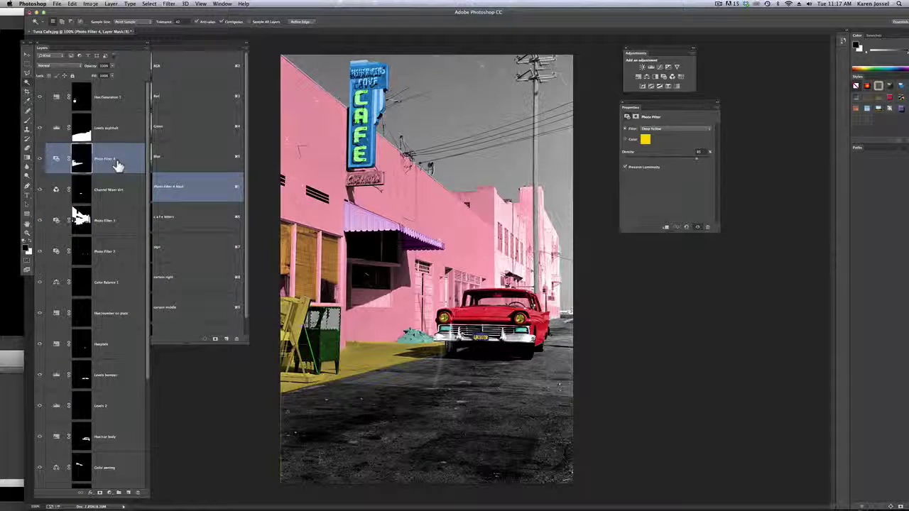
click(71, 4)
click(83, 112)
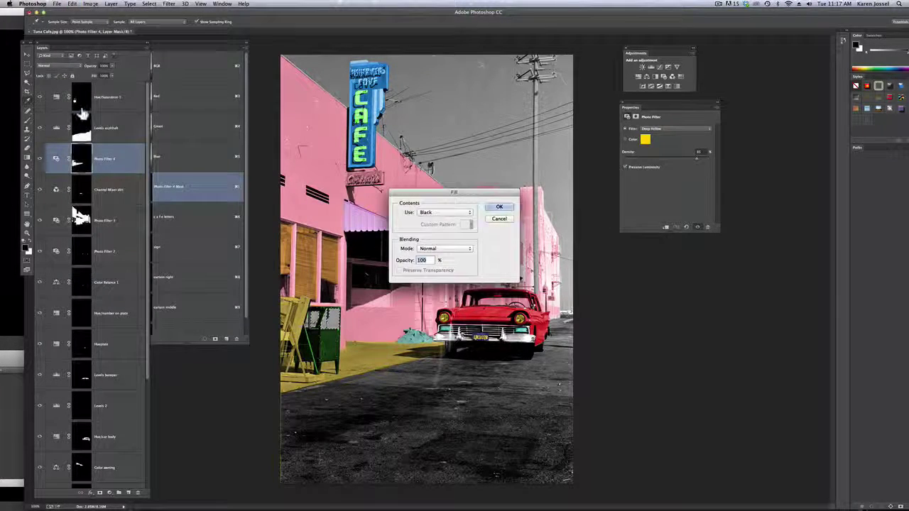
click(500, 206)
key(w)
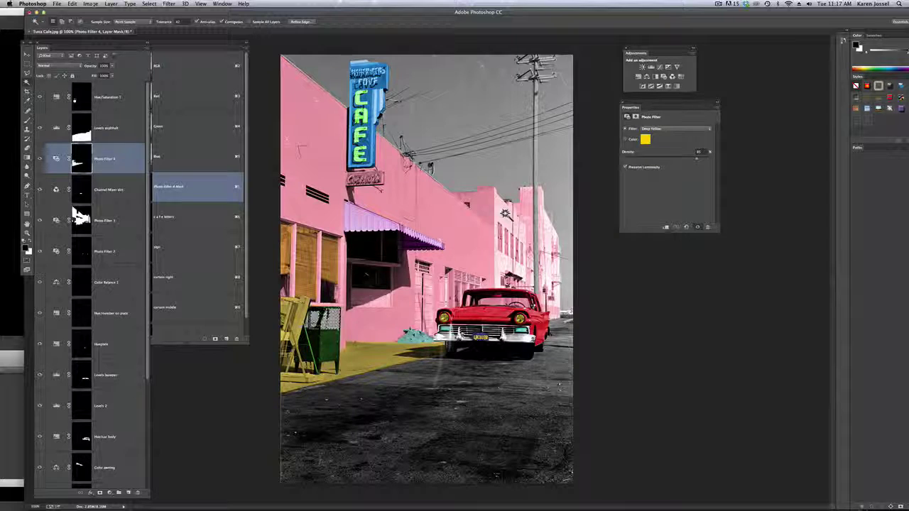
click(118, 99)
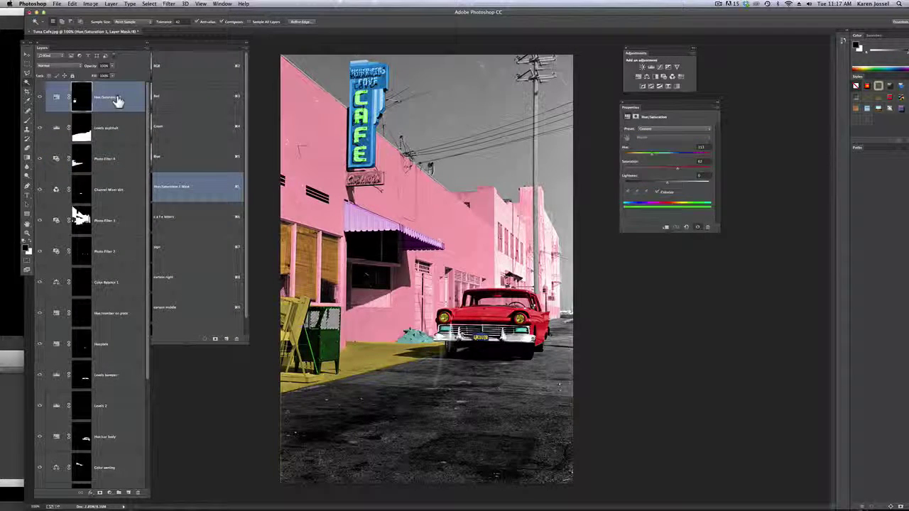
Fill the selected cabinet panel areas with white at 100% opacity on the Photo Filter 3 mask, and clear the selection.
click(81, 220)
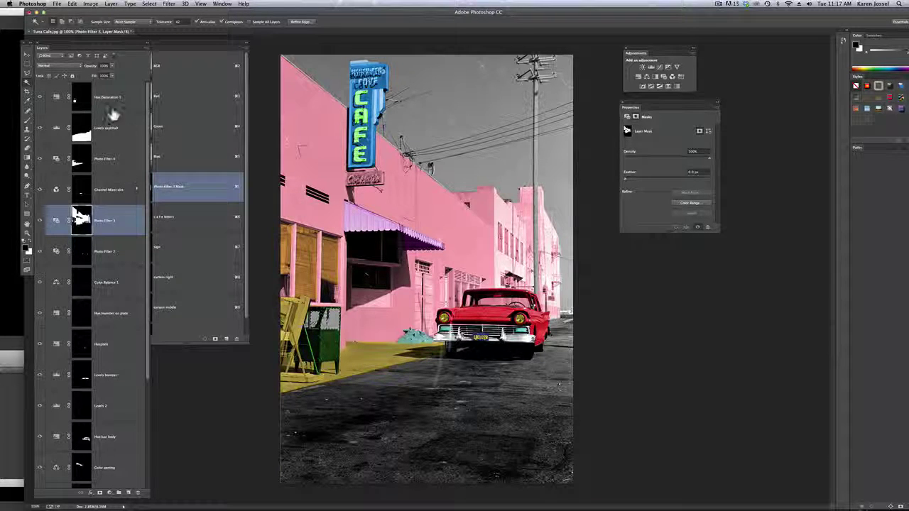
click(73, 4)
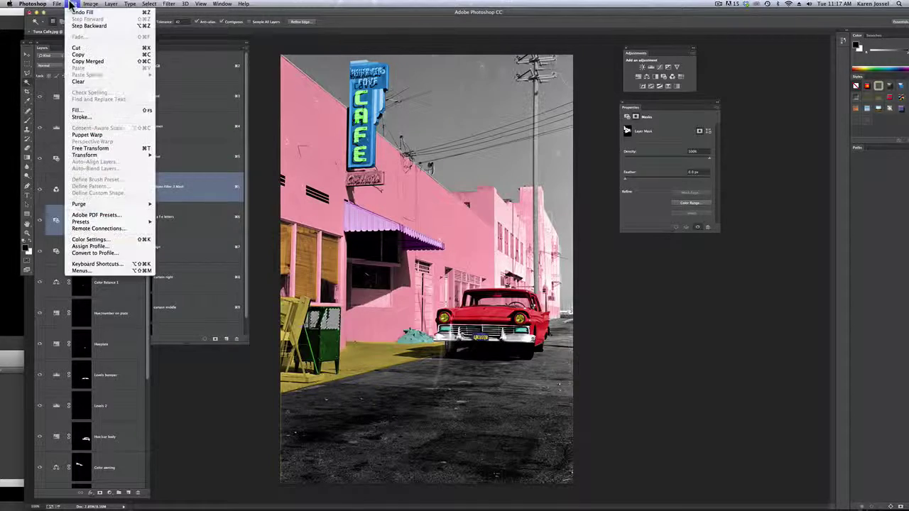
click(83, 111)
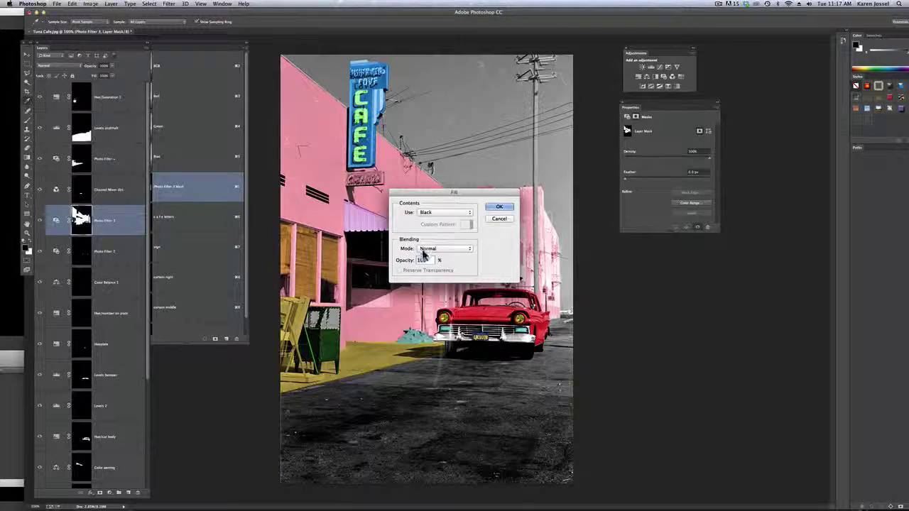
click(434, 213)
click(438, 226)
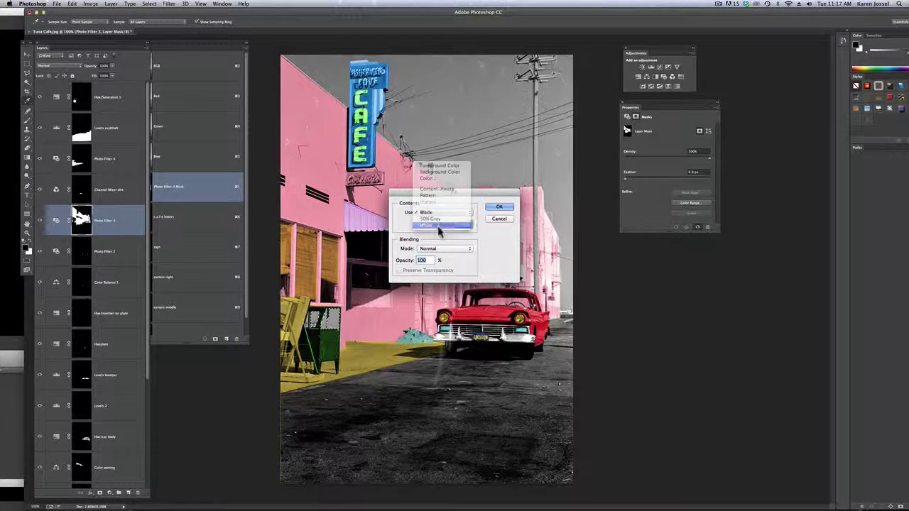
click(499, 207)
key(w)
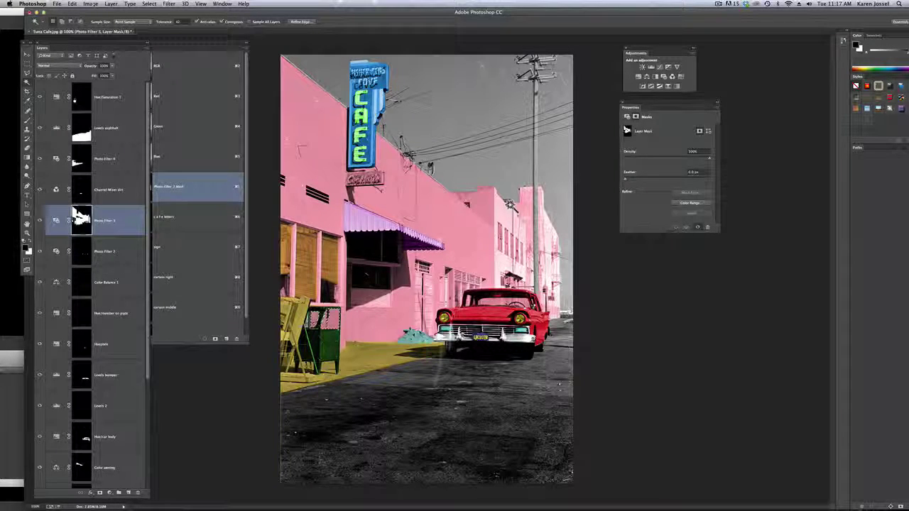
key(super+d)
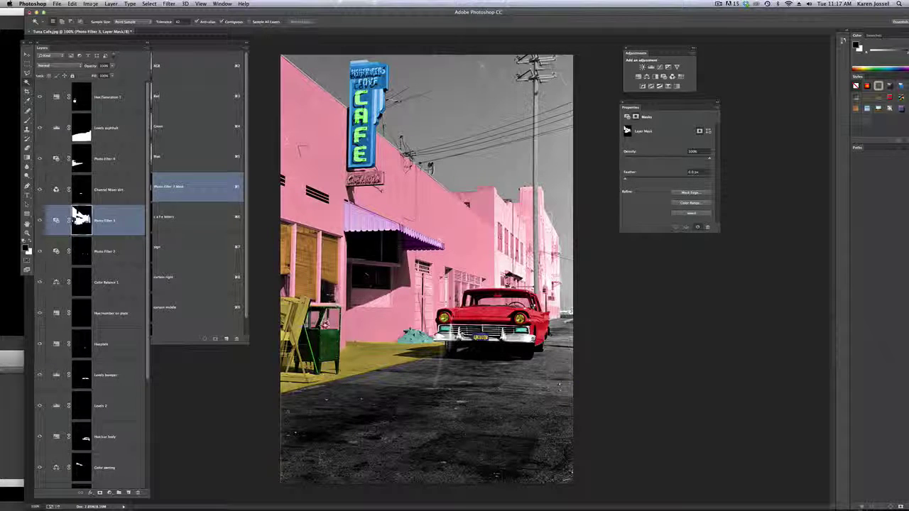
Touch up the Photo Filter 3 mask between the folding chair and the cabinet with the Brush, alternating black and white.
click(27, 119)
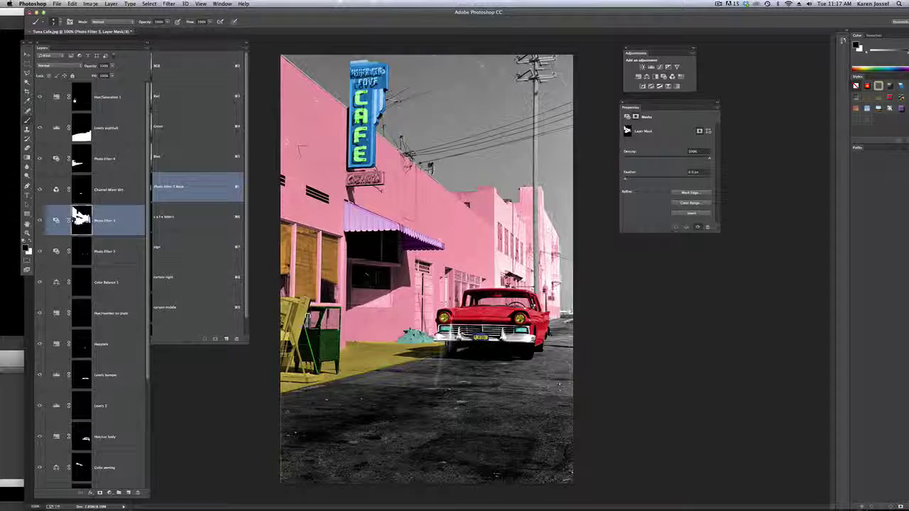
click(120, 221)
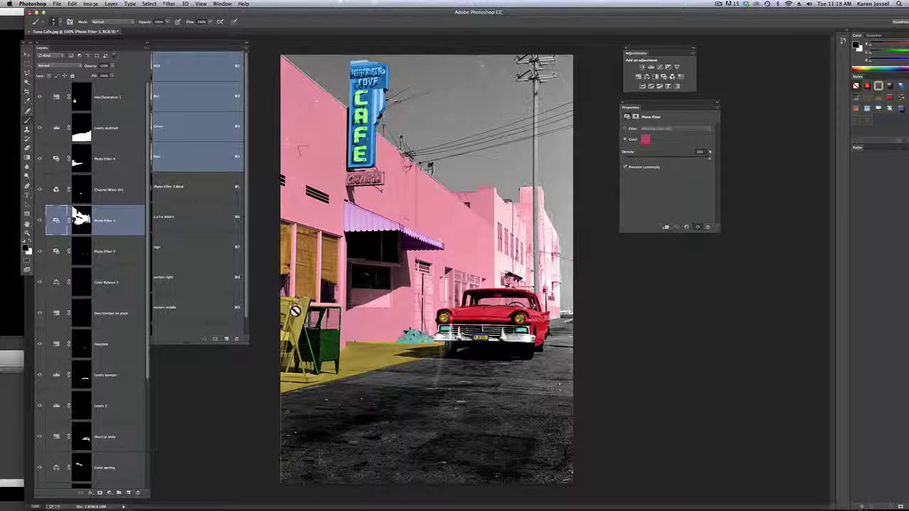
click(80, 219)
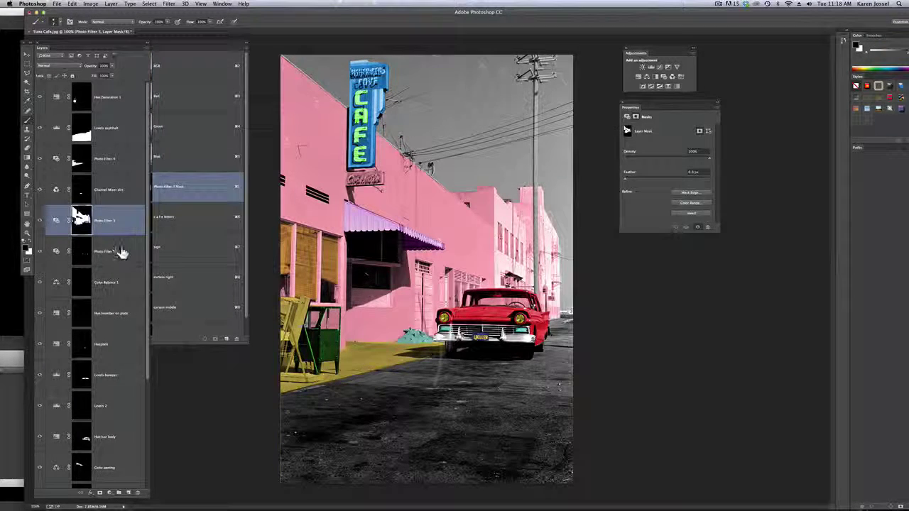
key(x)
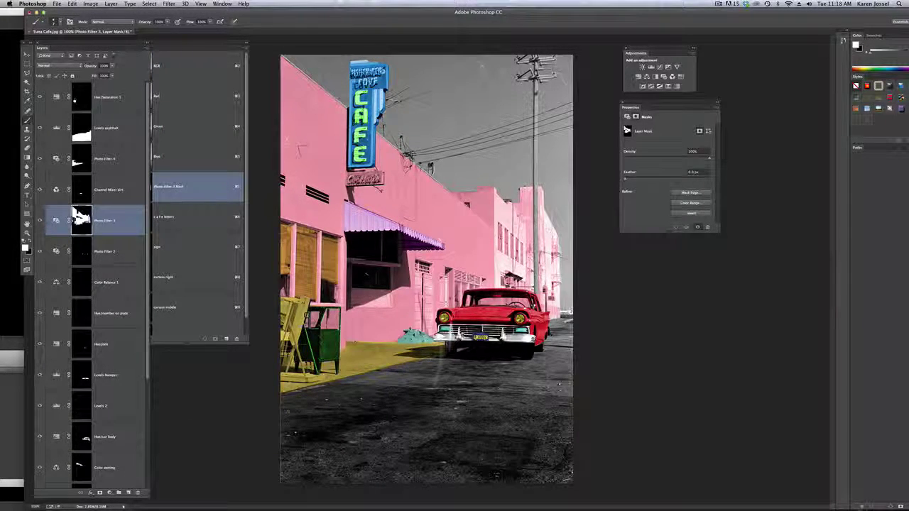
key(x)
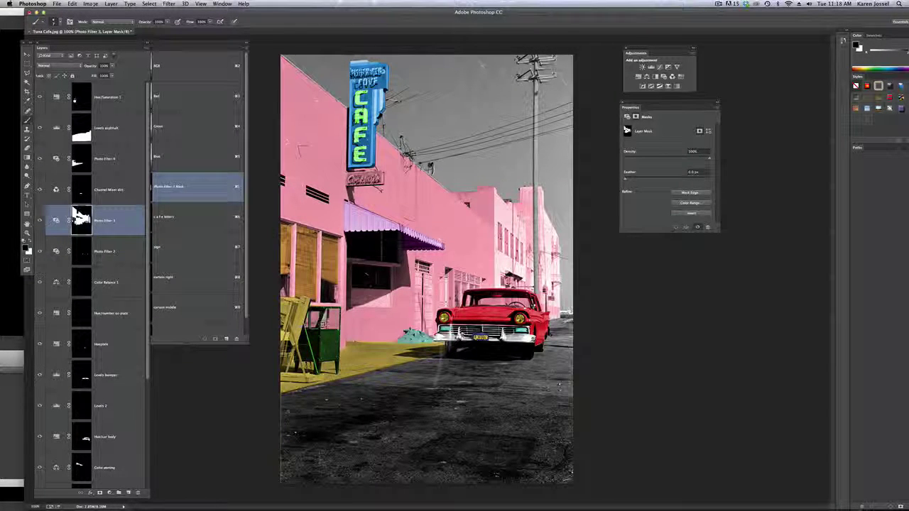
key(x)
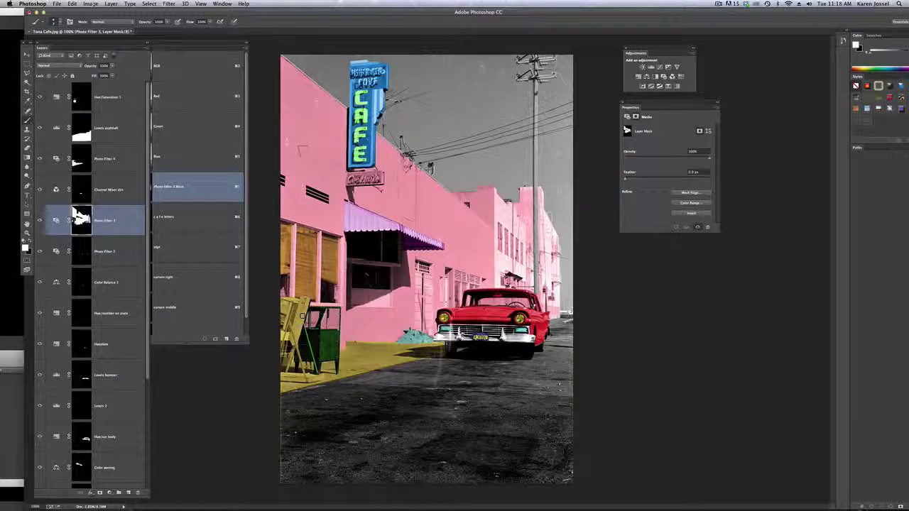
Select the whole sky with the Polygonal Lasso, following the roofline and running outside the photo's edges.
click(27, 73)
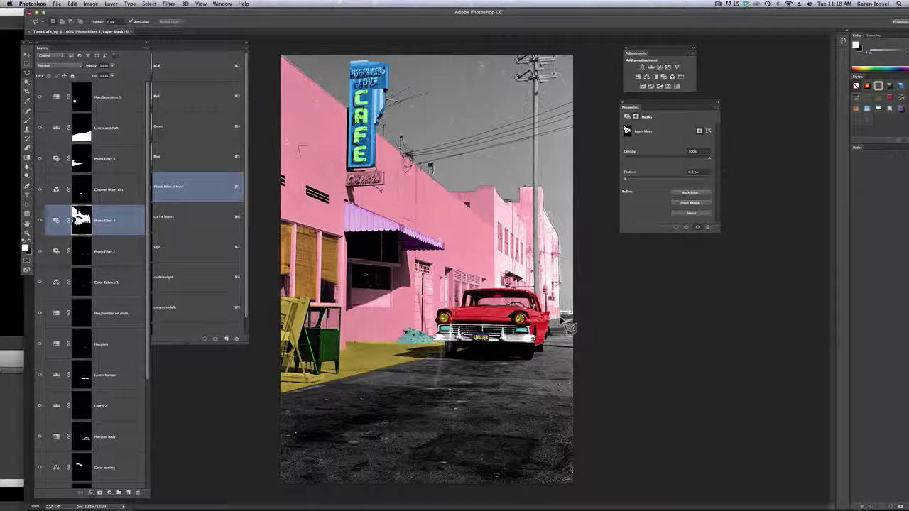
mouse_move(586, 321)
mouse_down()
mouse_move(585, 1)
mouse_move(583, 47)
mouse_move(302, 47)
mouse_move(267, 55)
mouse_move(266, 184)
mouse_up()
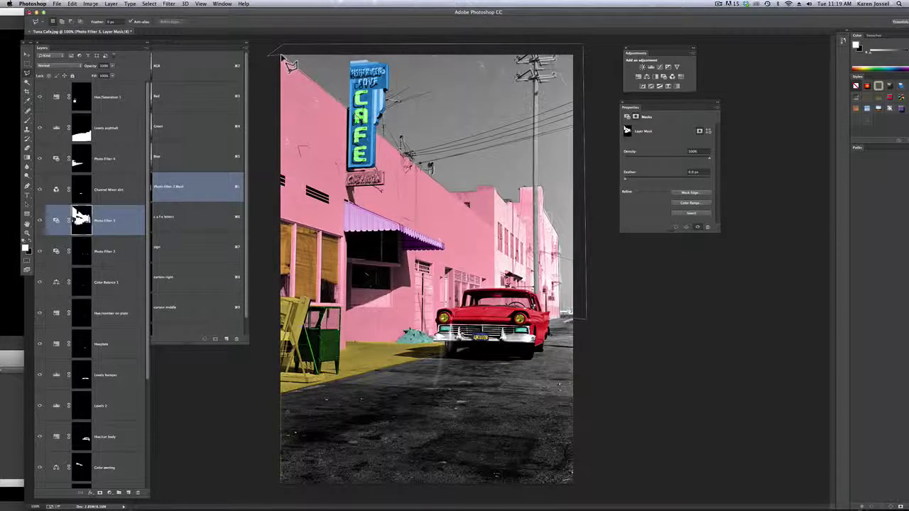
super+click(284, 59)
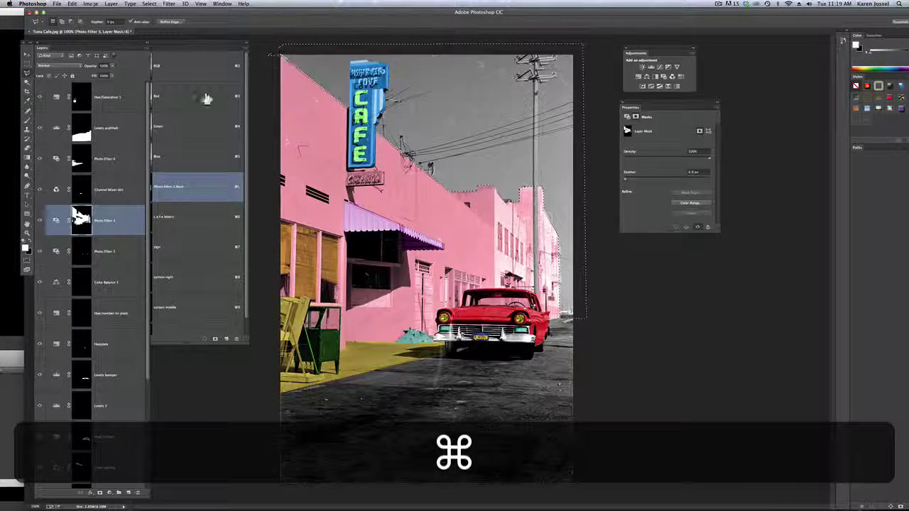
Add a Color Balance adjustment above Hue/Saturation 1 for the selected sky, shifting the midtones toward magenta and strongly toward blue.
click(117, 92)
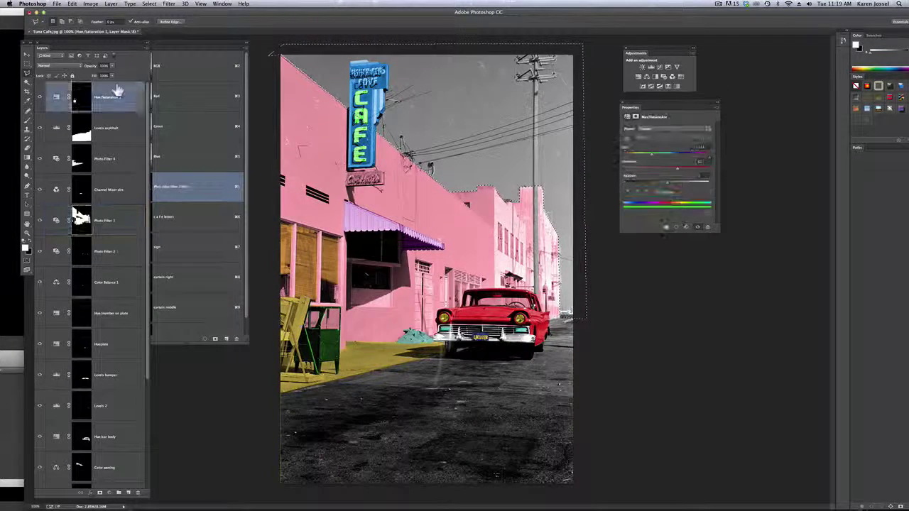
click(645, 78)
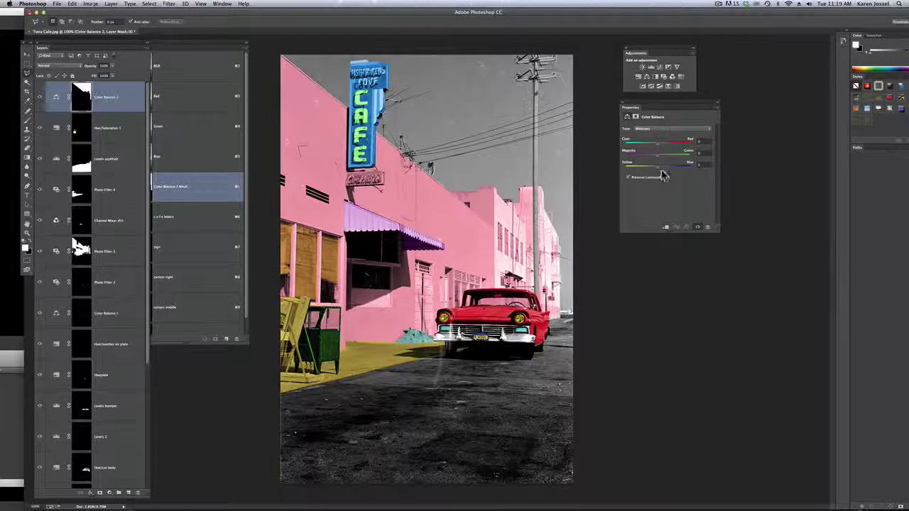
drag(658, 173, 642, 155)
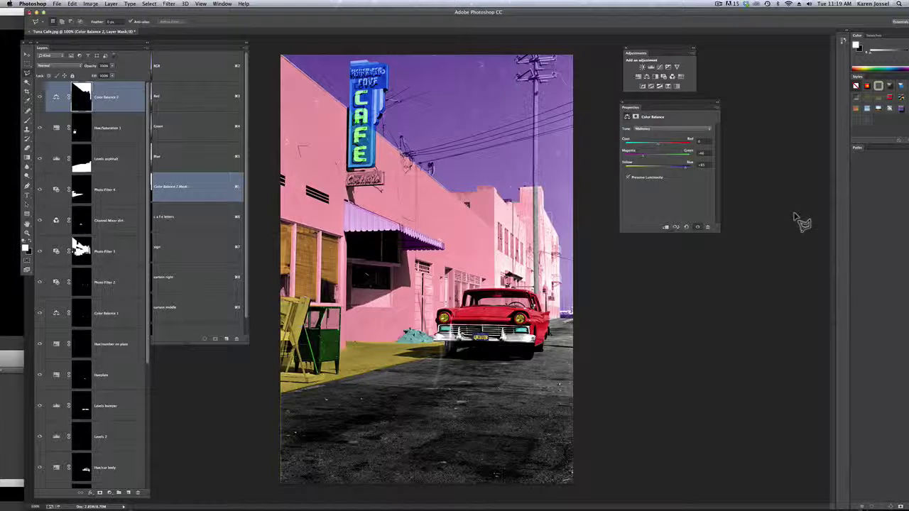
Rename the sky adjustment layer Color Balance sky, and switch the adjustment layers off and back on to compare the colouring.
click(112, 100)
double_click(110, 97)
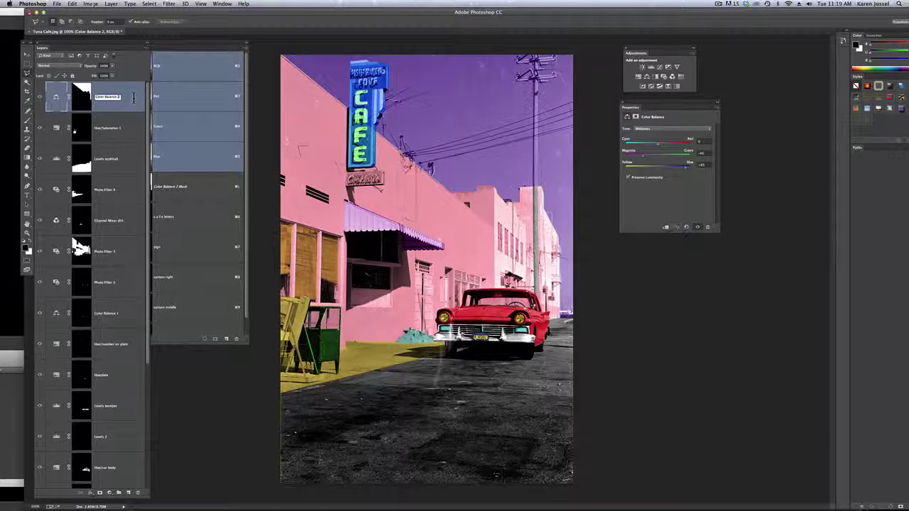
text(sky)
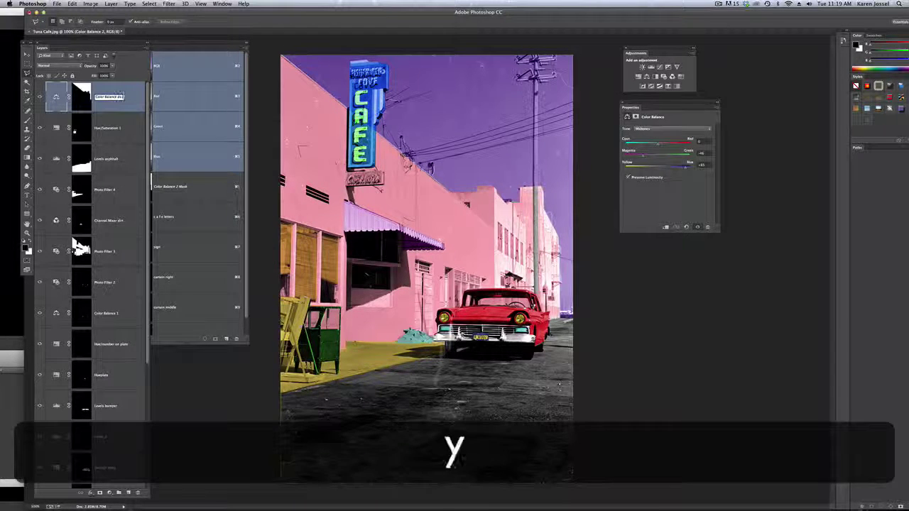
key(Return)
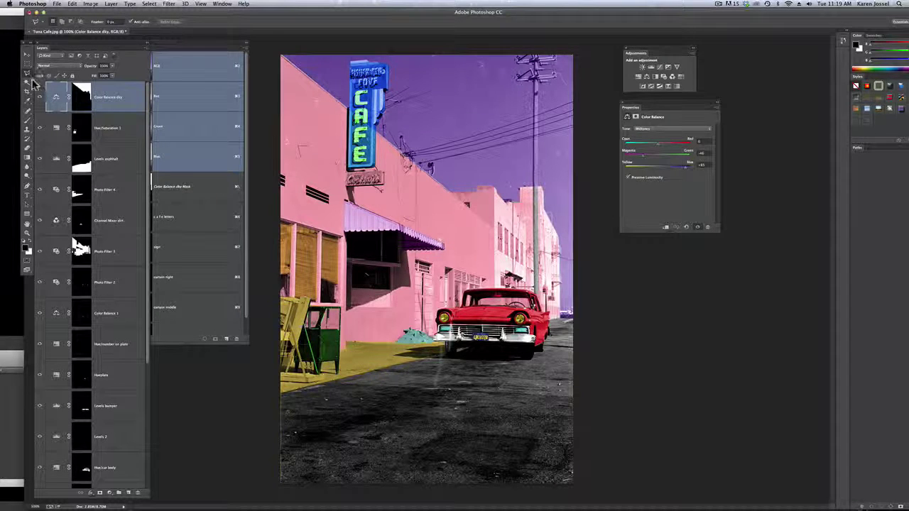
drag(33, 189, 34, 389)
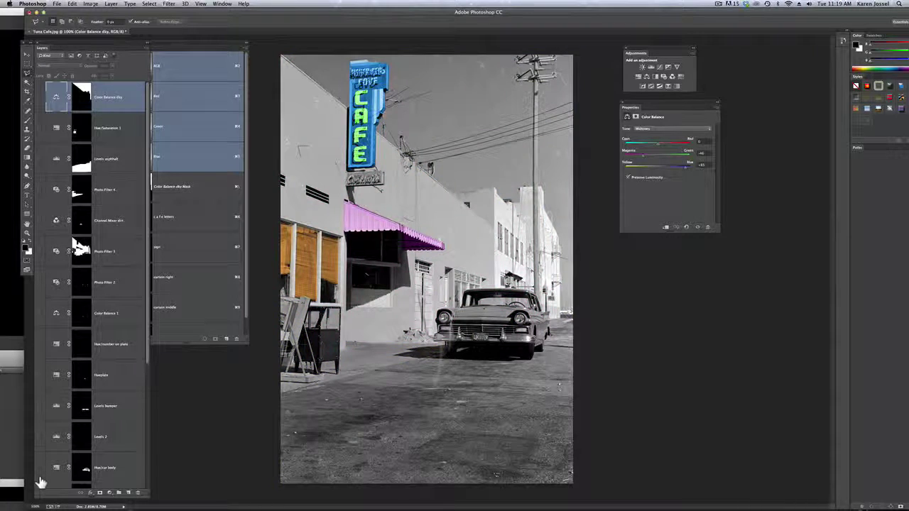
drag(39, 482, 44, 86)
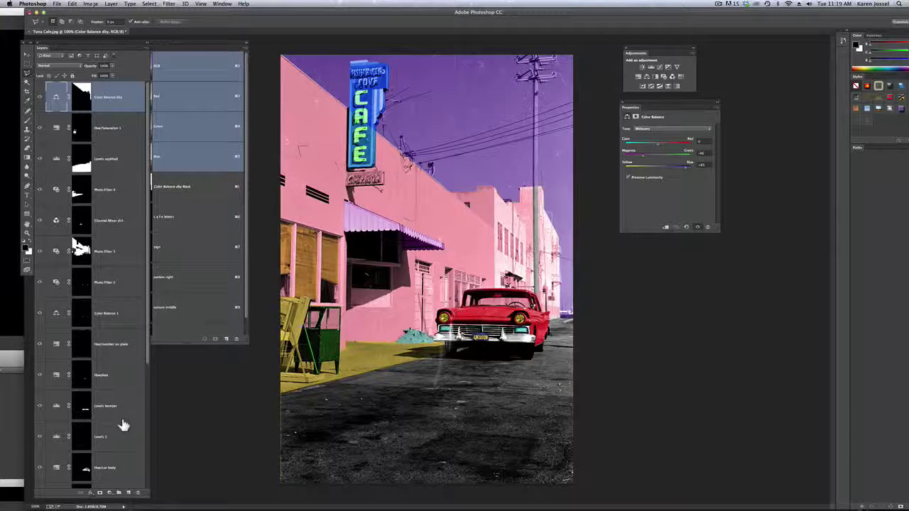
Recolour the car by setting the Hue to 200 on the car body Hue/Saturation layer.
click(105, 467)
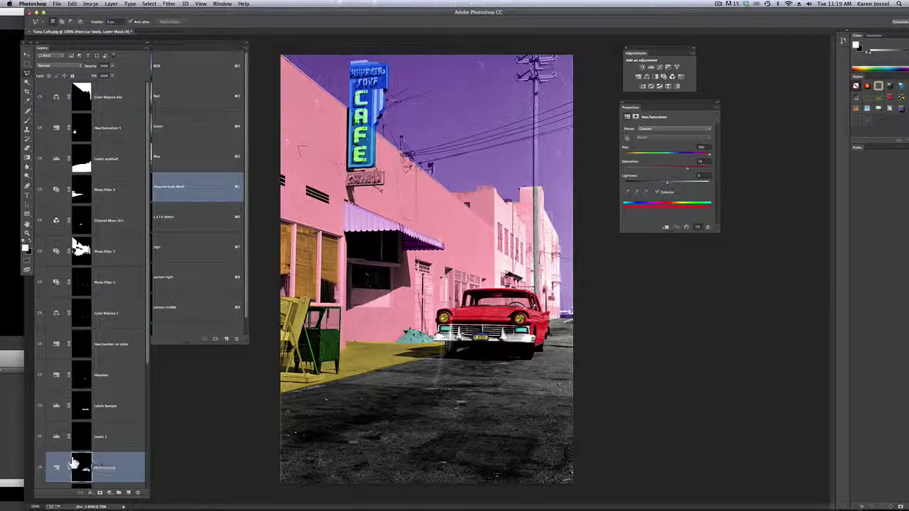
click(58, 471)
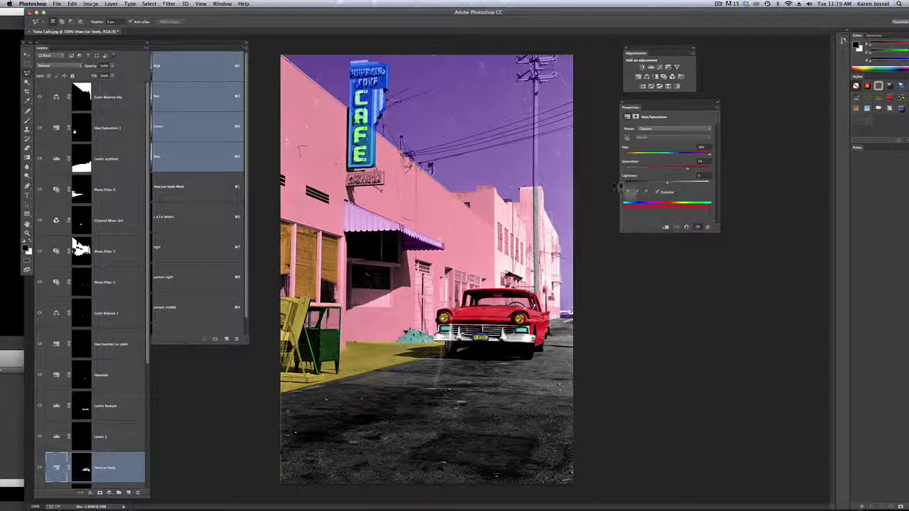
drag(712, 158, 673, 160)
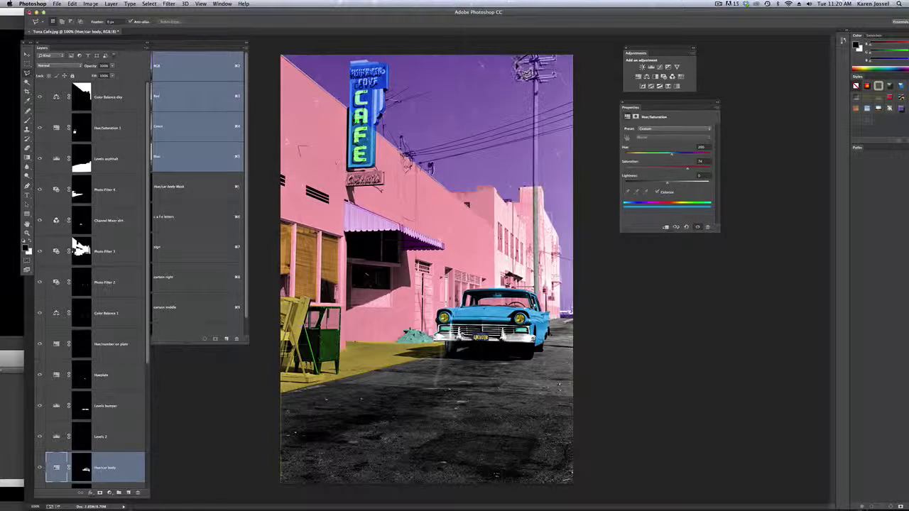
Select the utility pole and its crossarms with the Polygonal Lasso, adding each part to the selection.
mouse_move(552, 70)
mouse_down()
mouse_move(571, 58)
mouse_move(572, 71)
mouse_move(548, 74)
mouse_up()
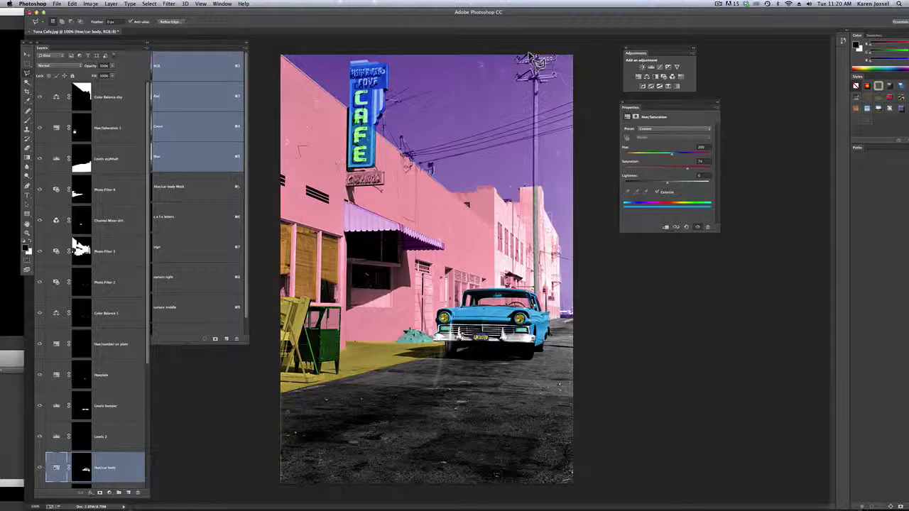
key(shift)
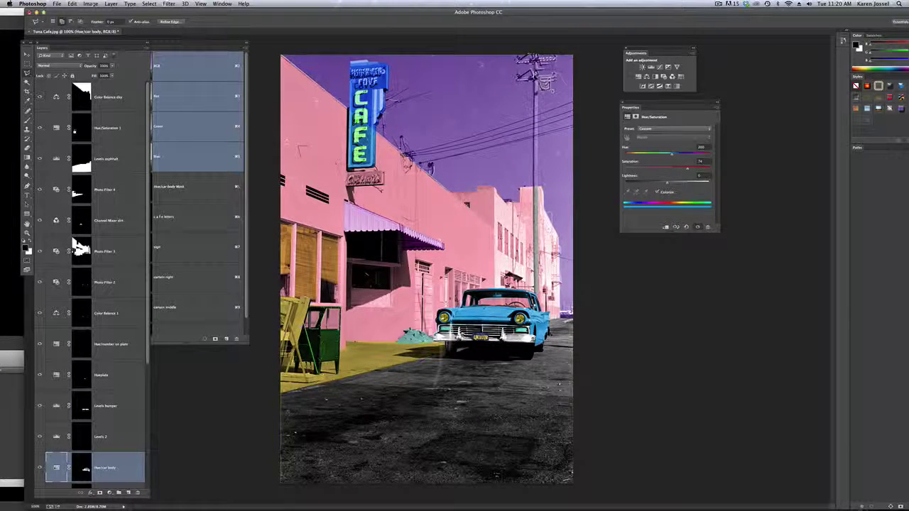
mouse_move(536, 131)
mouse_down()
mouse_move(532, 263)
mouse_move(551, 314)
mouse_move(541, 238)
mouse_move(545, 113)
mouse_move(552, 94)
mouse_move(570, 87)
mouse_move(554, 88)
mouse_up()
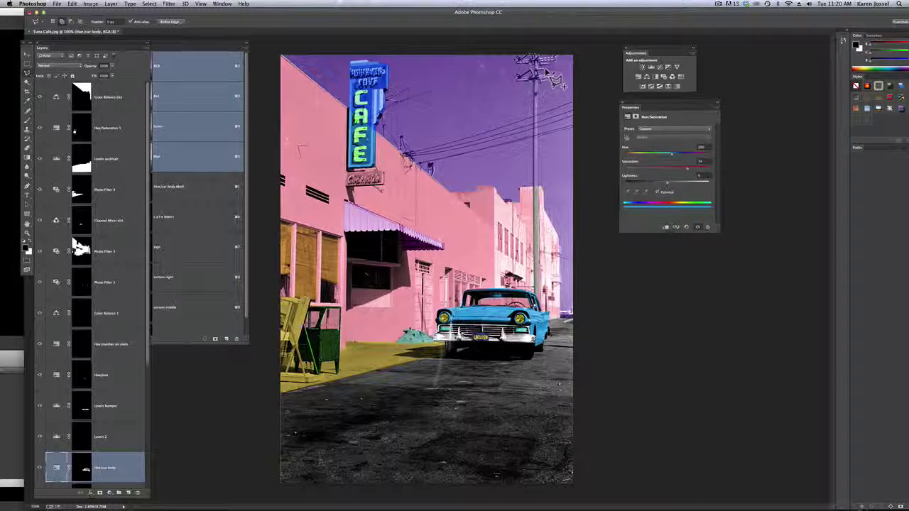
drag(562, 87, 557, 86)
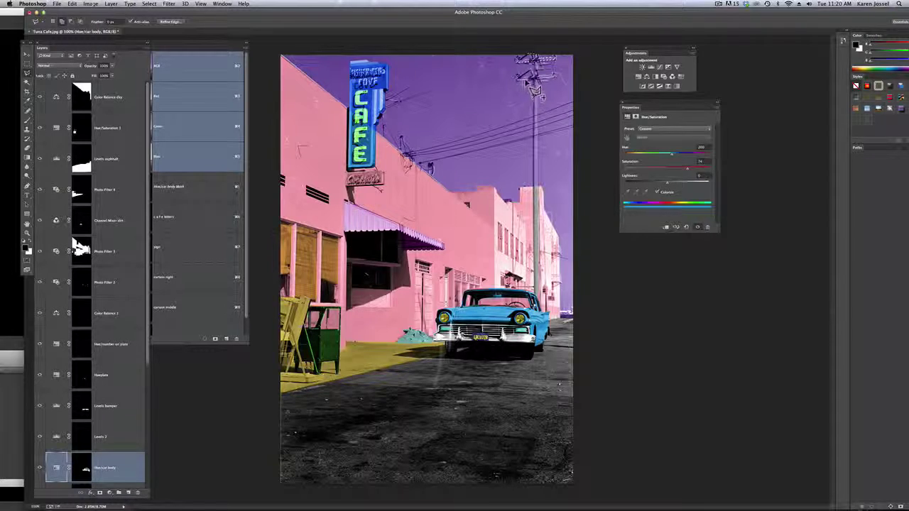
super+click(548, 96)
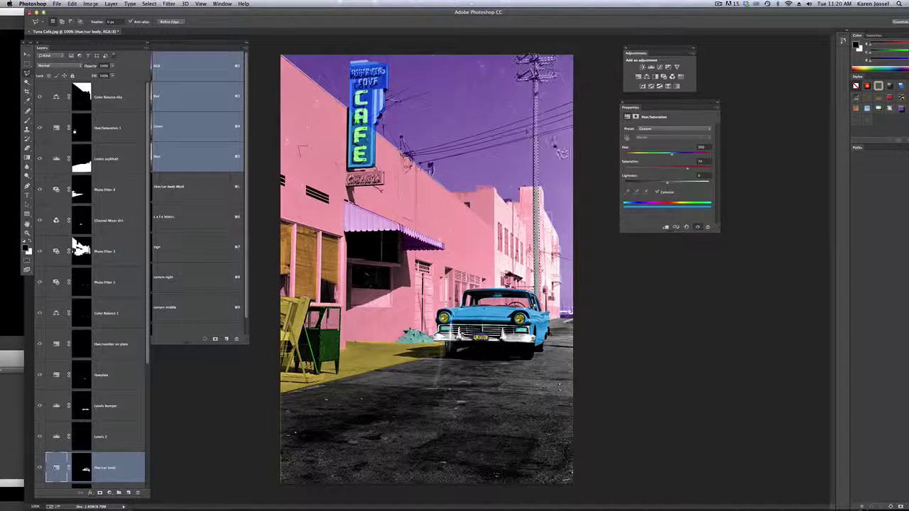
Add a Hue/Saturation adjustment for the selected pole above the Color Balance sky layer, with Colorize enabled and Saturation at about 80.
click(113, 100)
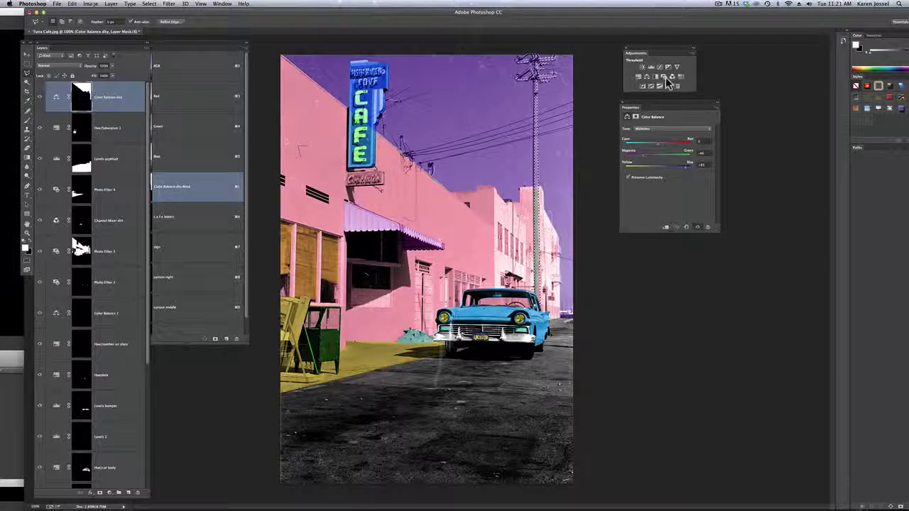
click(640, 79)
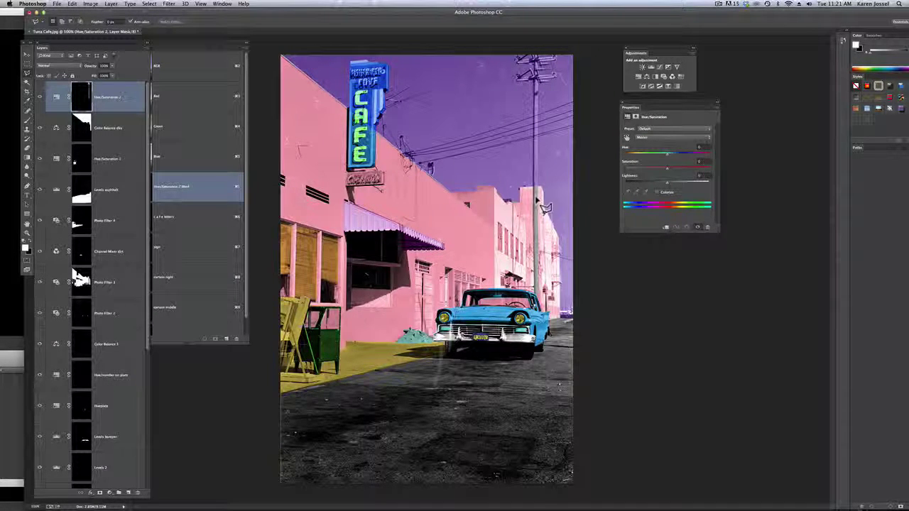
click(658, 193)
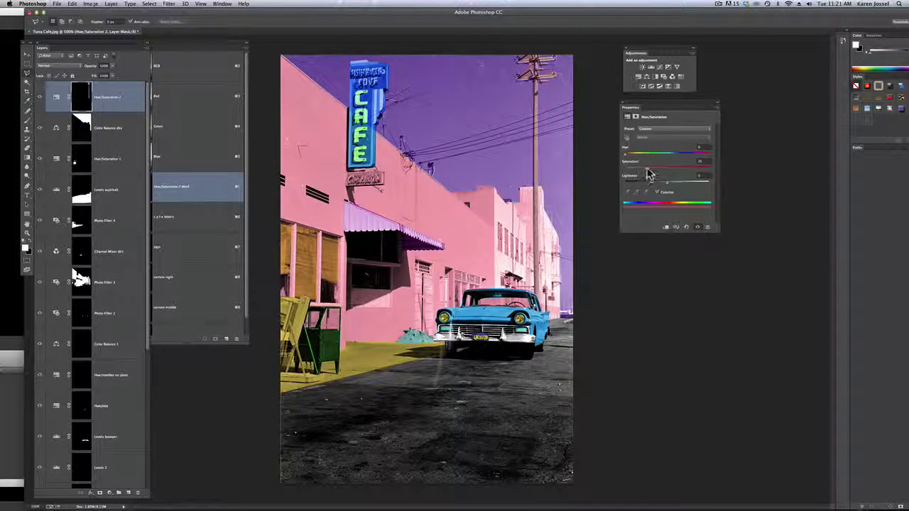
drag(672, 170, 695, 167)
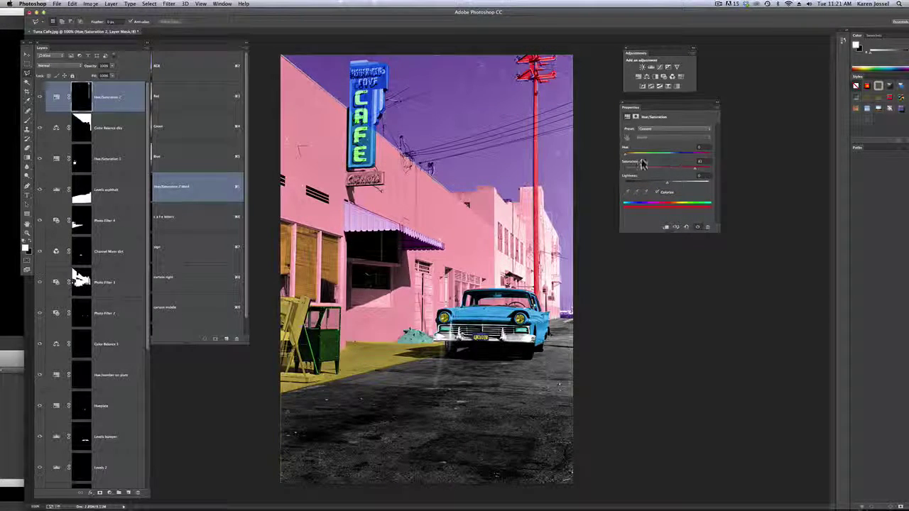
Colour the utility pole orange-yellow on its Hue/Saturation layer with Hue about 35, Saturation about 80 and Lightness -12.
drag(629, 157, 632, 160)
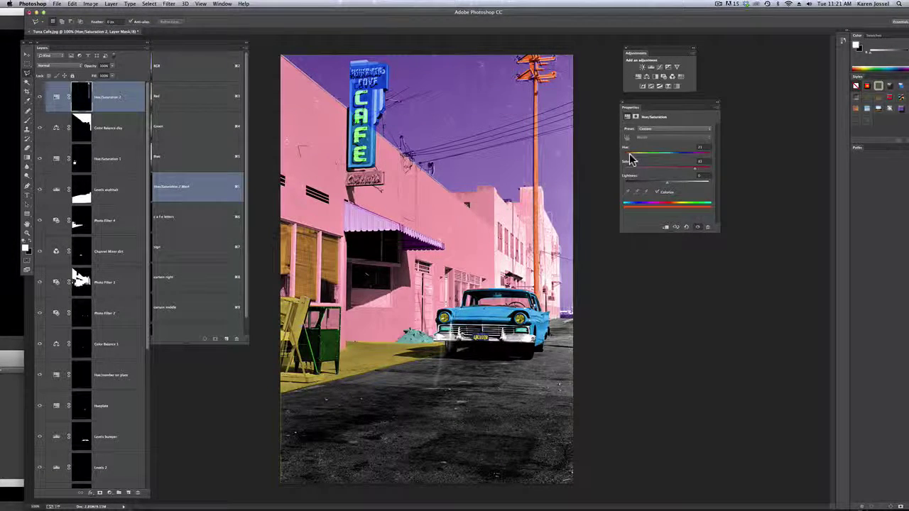
drag(660, 188, 659, 188)
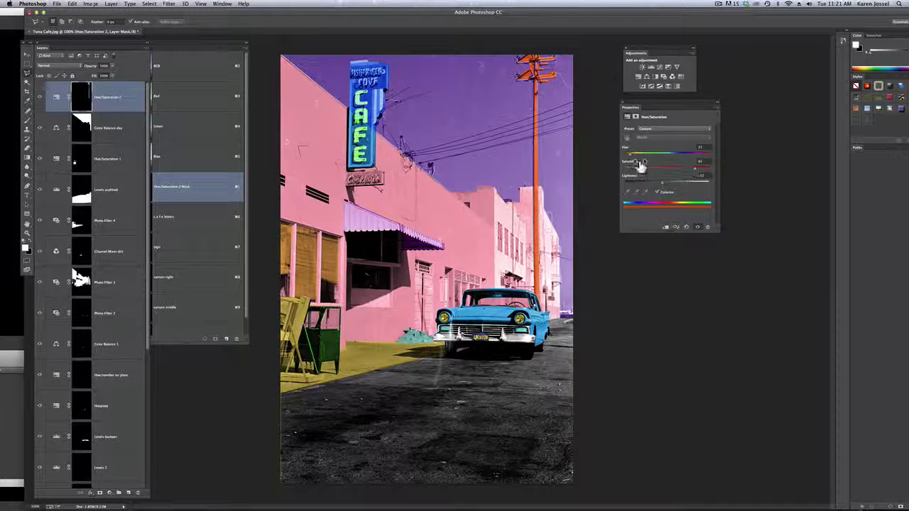
drag(630, 155, 697, 173)
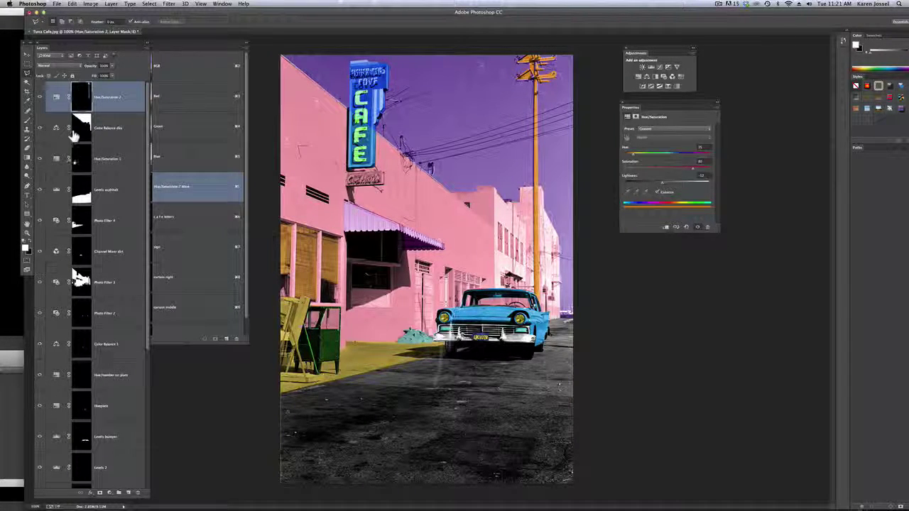
Load the utility pole mask as a selection, fill it with black on the Color Balance sky mask, and deselect.
mouse_move(74, 135)
mouse_down()
mouse_move(87, 112)
mouse_move(83, 124)
mouse_up()
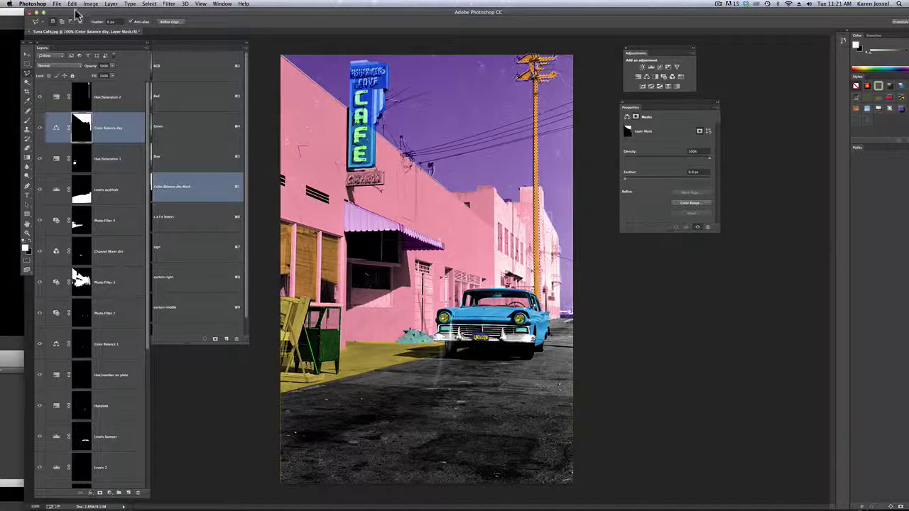
click(72, 5)
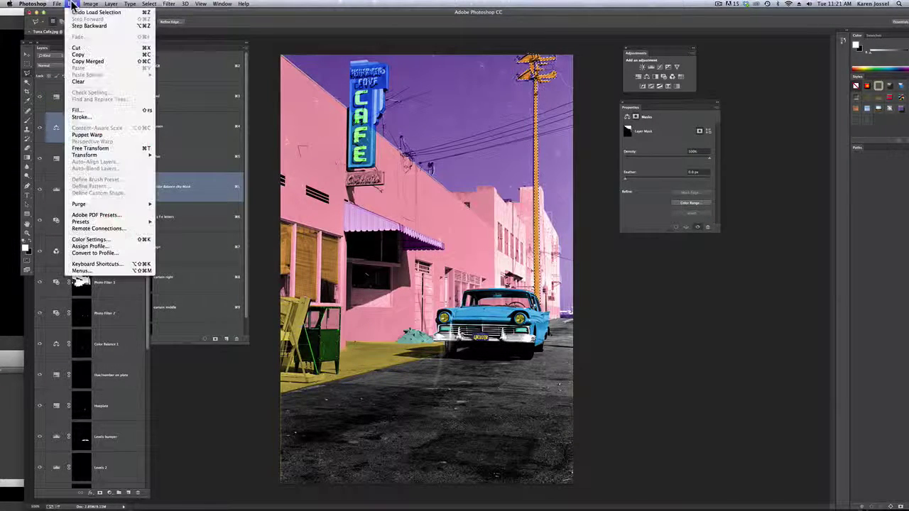
click(89, 110)
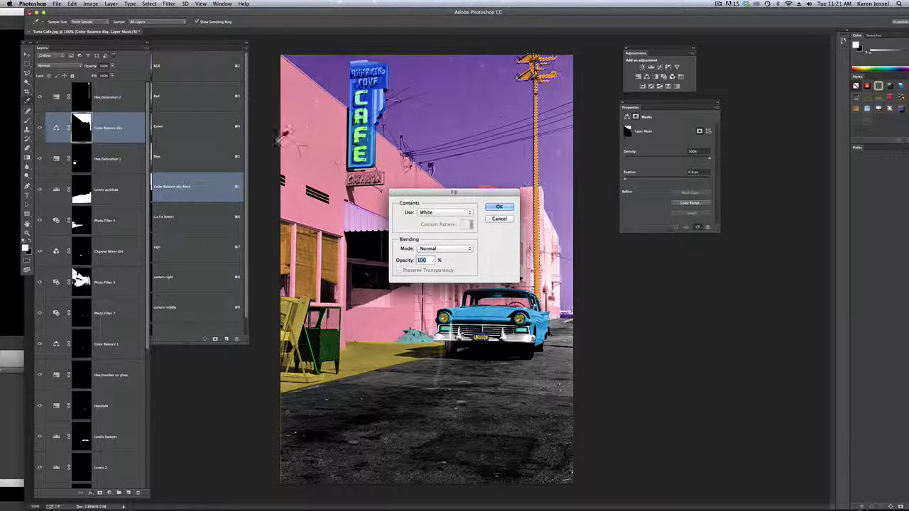
click(449, 213)
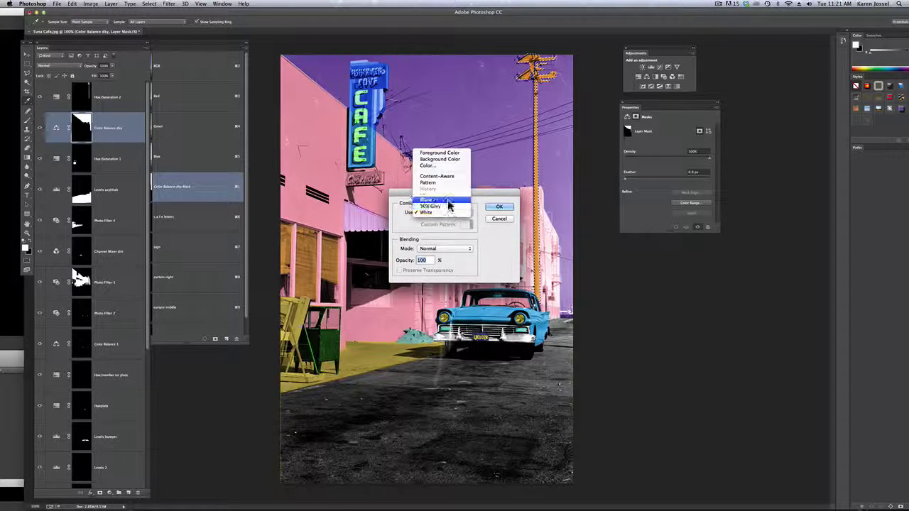
click(426, 200)
click(499, 206)
key(l)
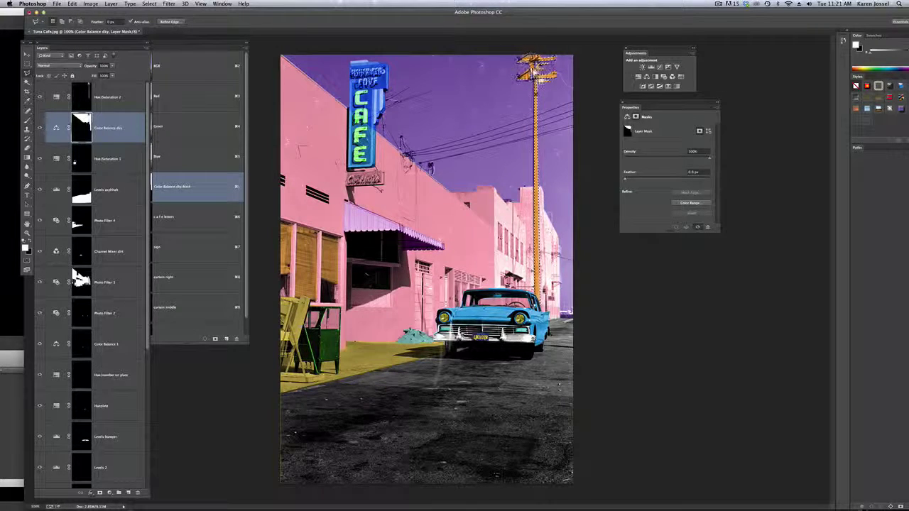
key(super)
key(super+d)
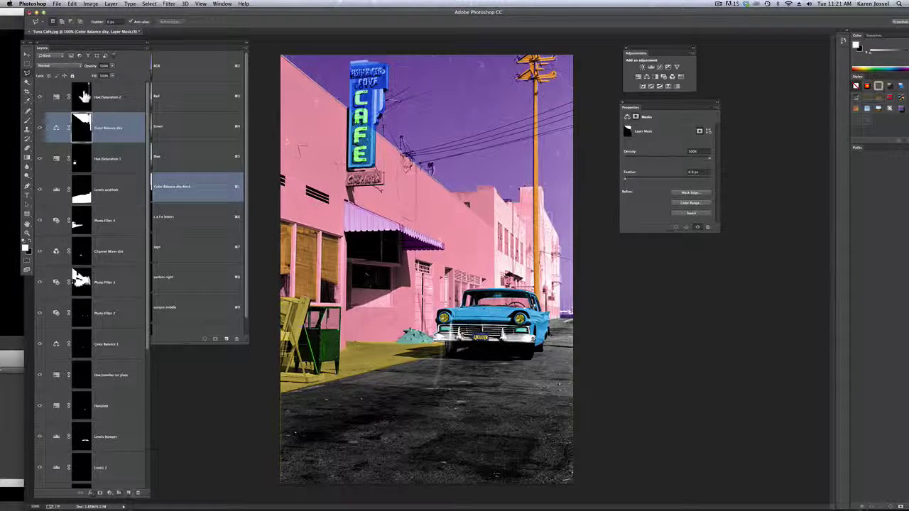
Show the utility pole mask as a red overlay, touch up around the crossarms with the Brush in black and white, and hide the overlay.
click(83, 96)
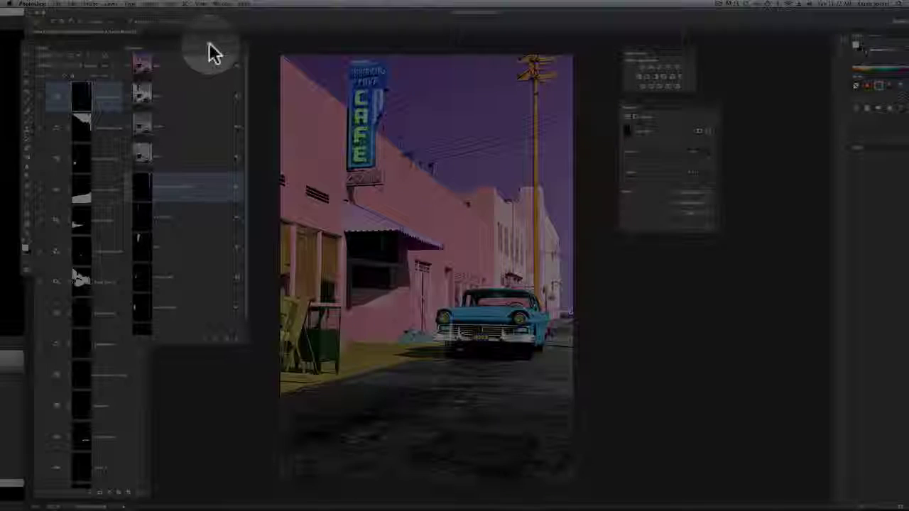
click(198, 69)
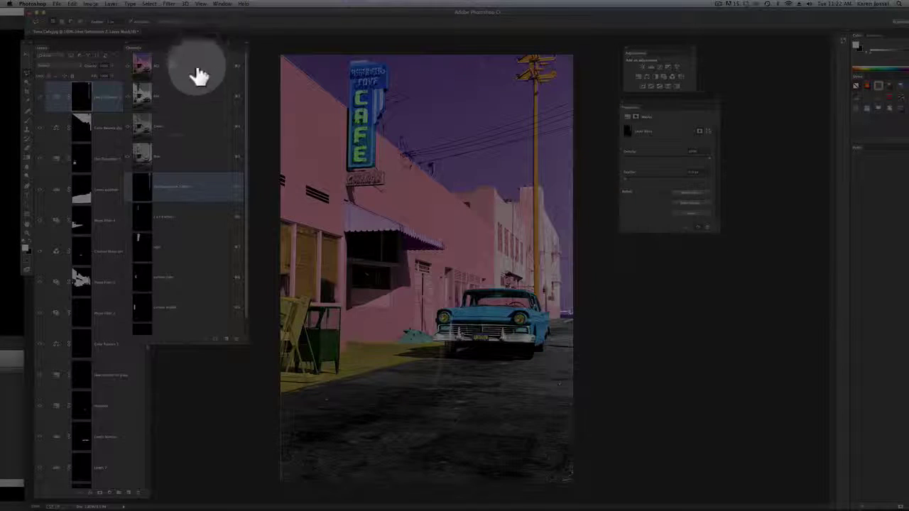
click(130, 191)
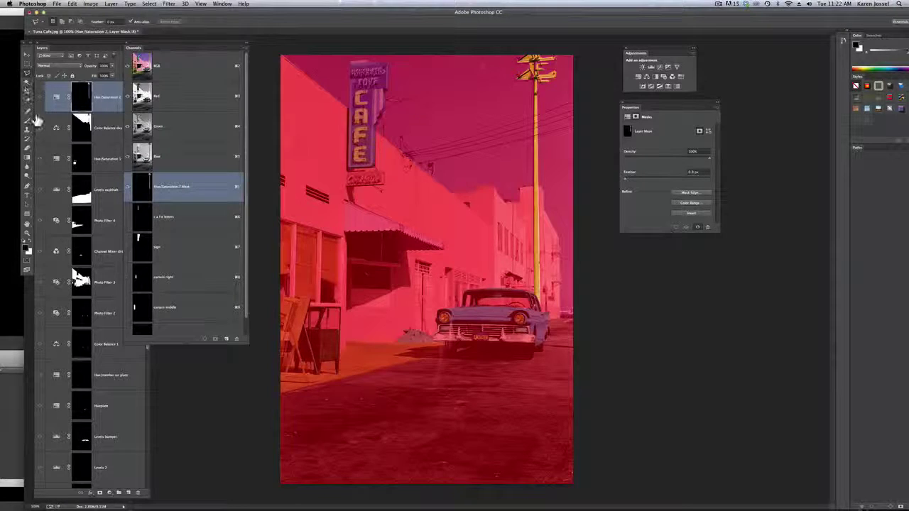
click(27, 119)
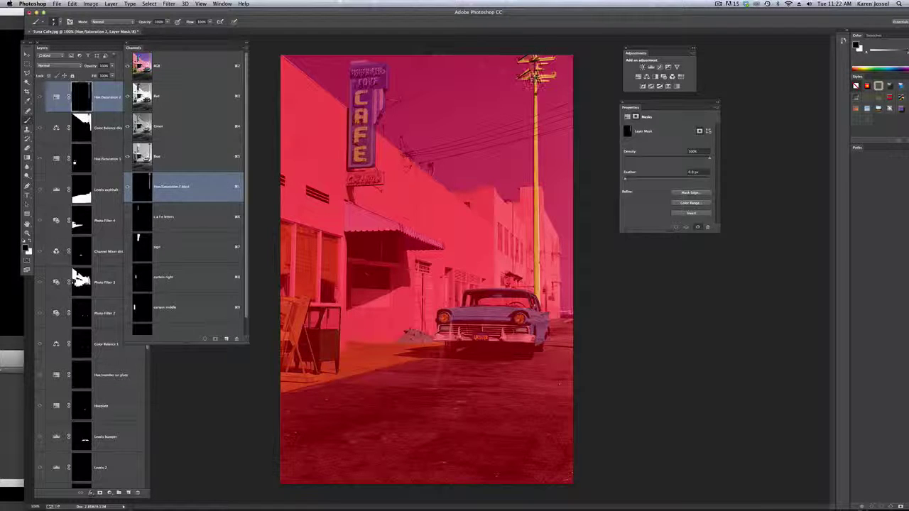
key(x)
key(x)
key(x)
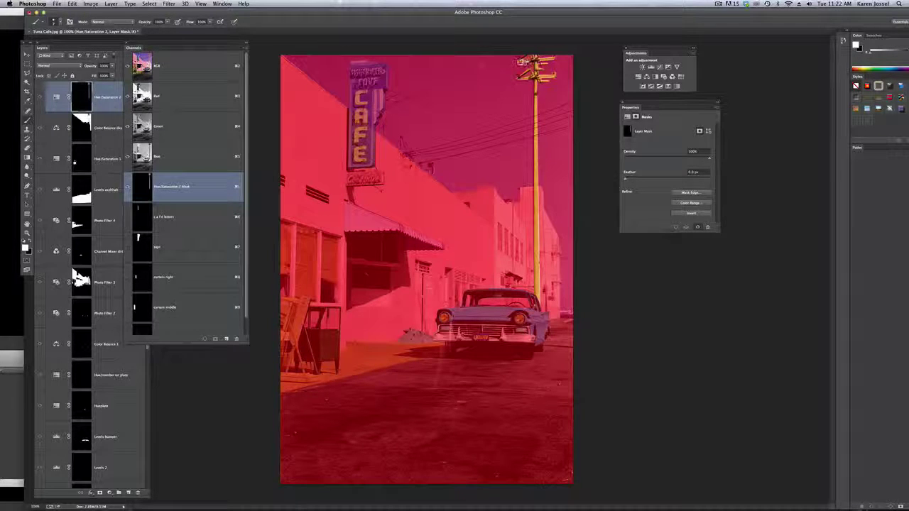
key(x)
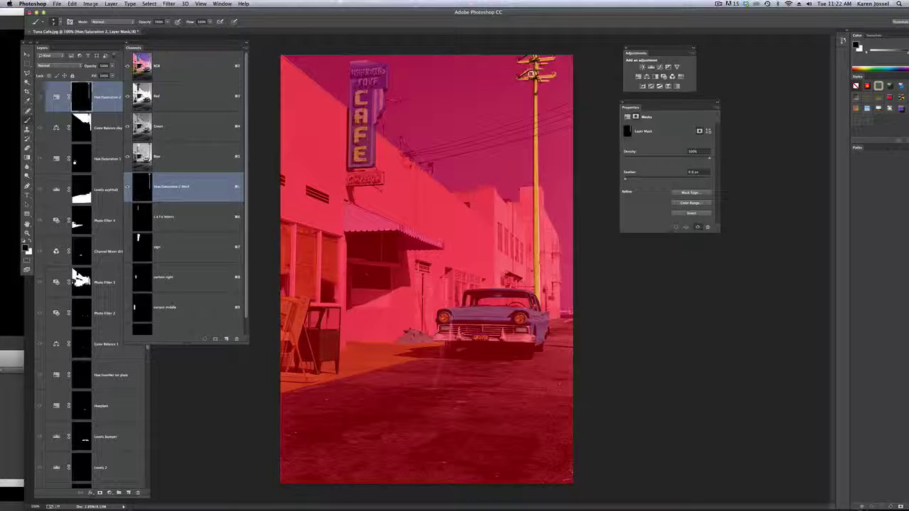
key(x)
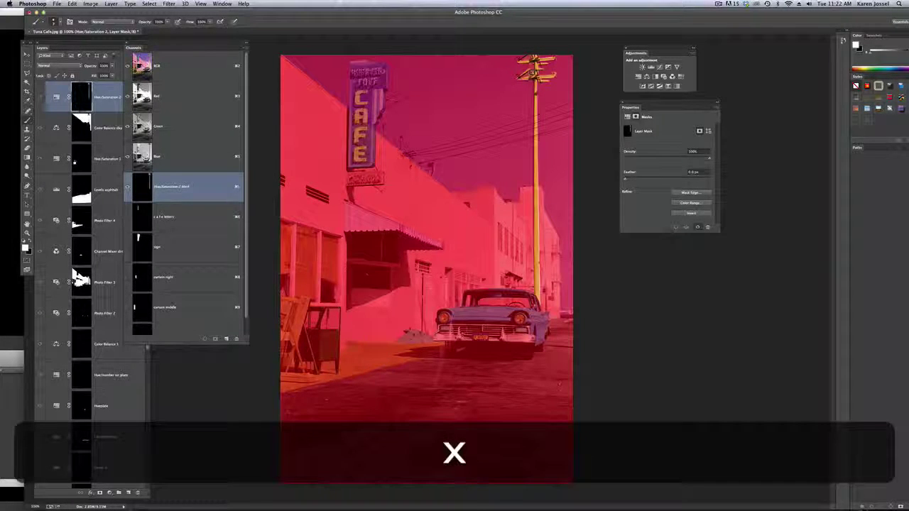
drag(529, 70, 525, 83)
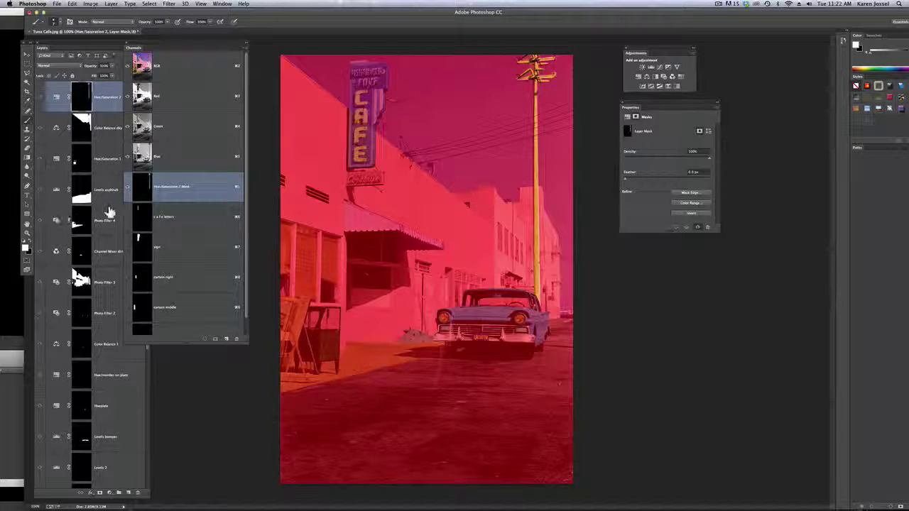
click(126, 187)
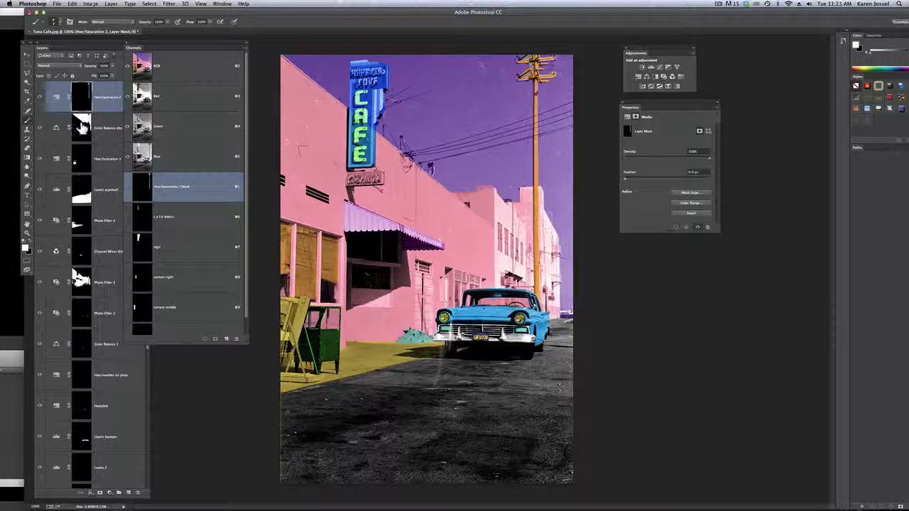
Select the Color Balance sky mask and enlarge the channel list to reveal the right headlight channel.
click(80, 127)
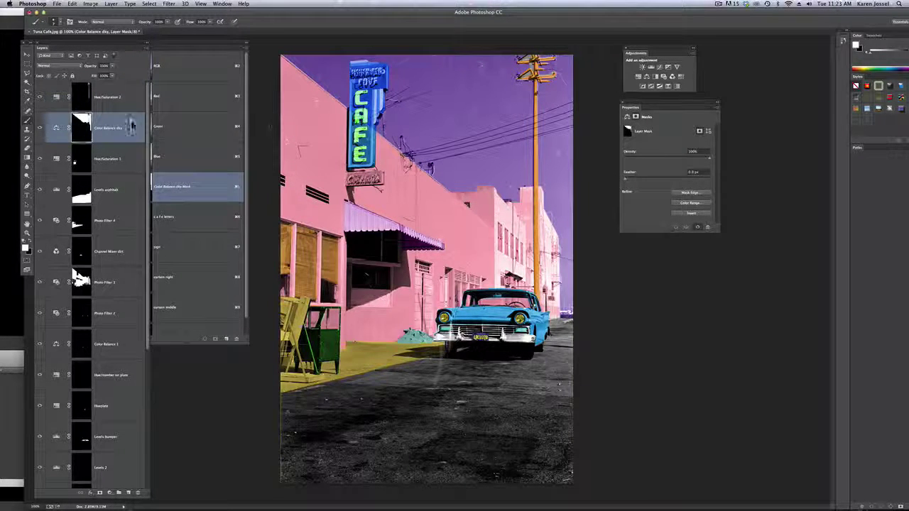
click(82, 128)
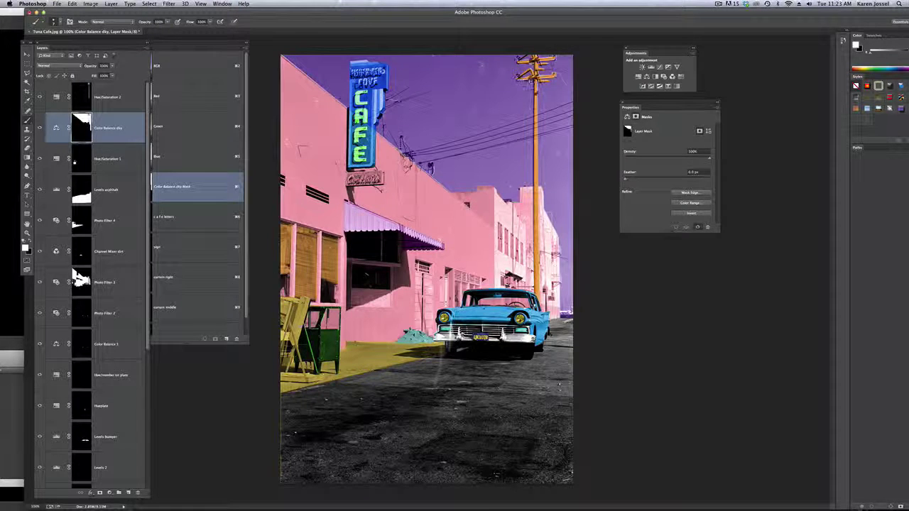
click(225, 50)
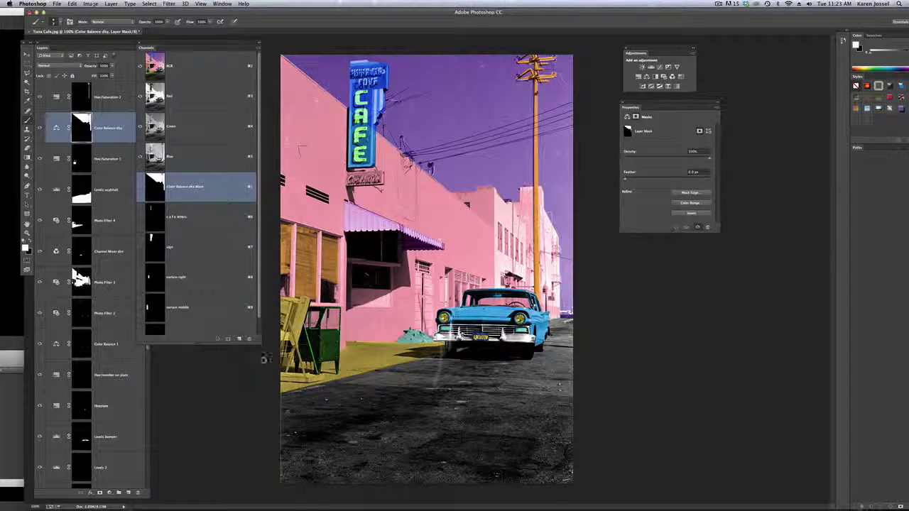
drag(261, 346, 263, 441)
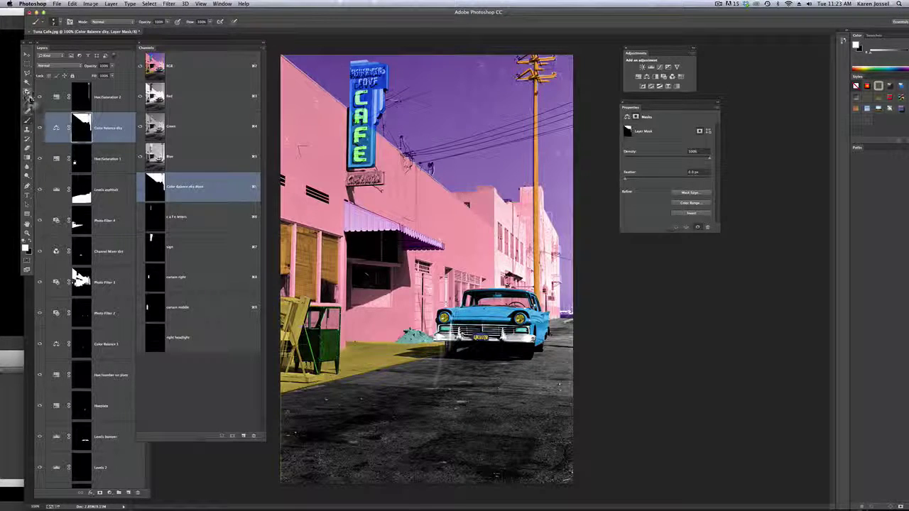
Select the folding chair beside the green table with the Polygonal Lasso and add a Hue/Saturation adjustment above the Hue/Saturation 2 layer.
click(27, 73)
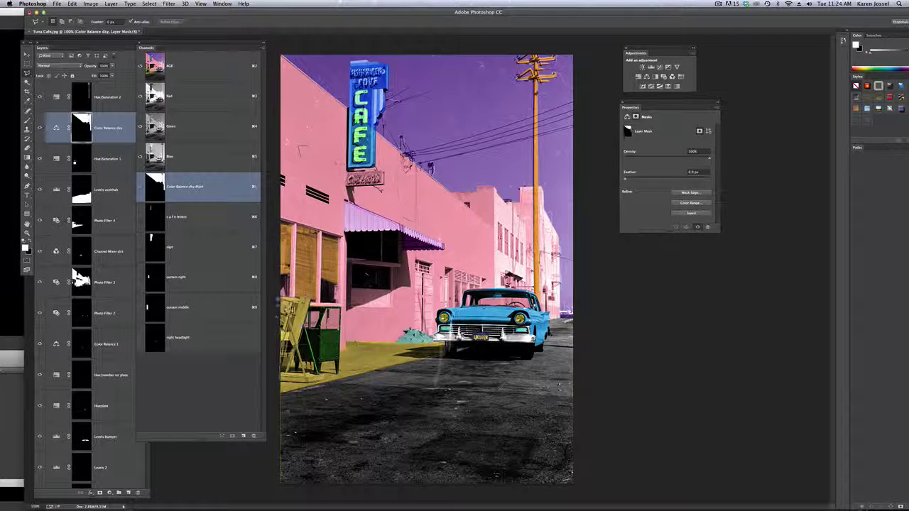
click(289, 307)
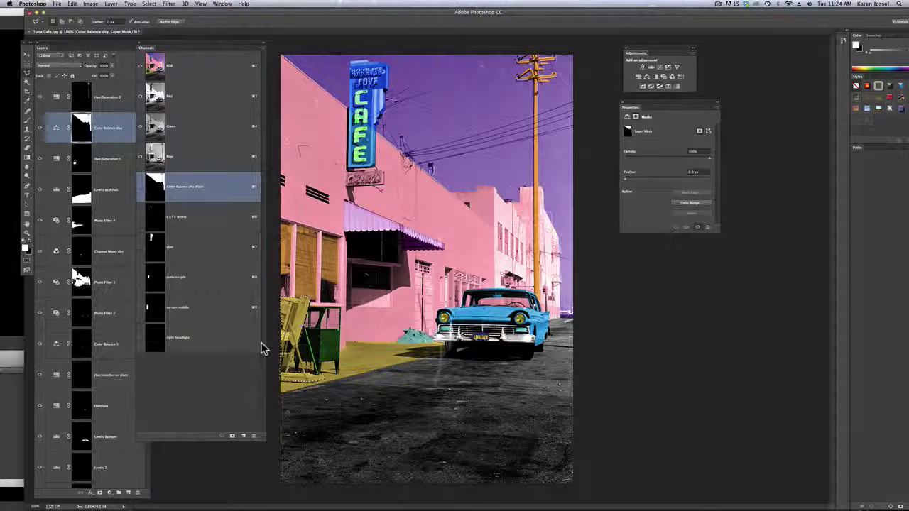
click(100, 104)
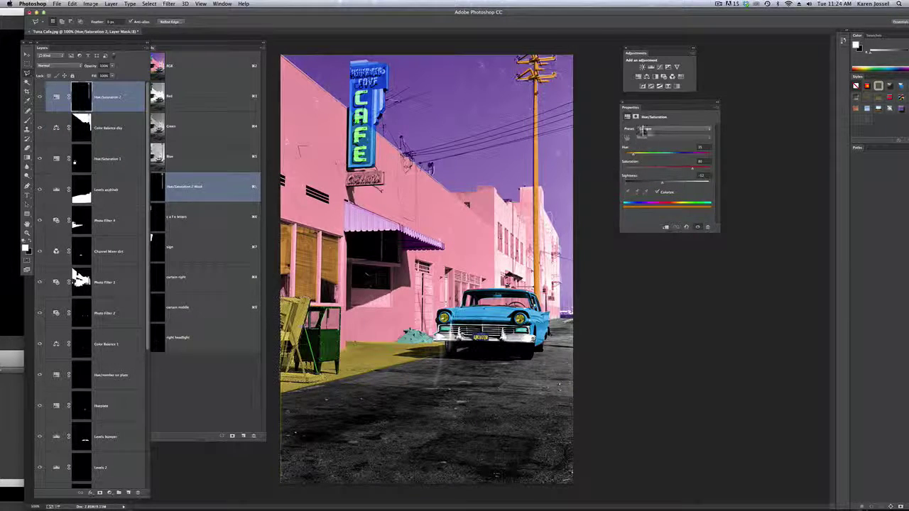
click(638, 78)
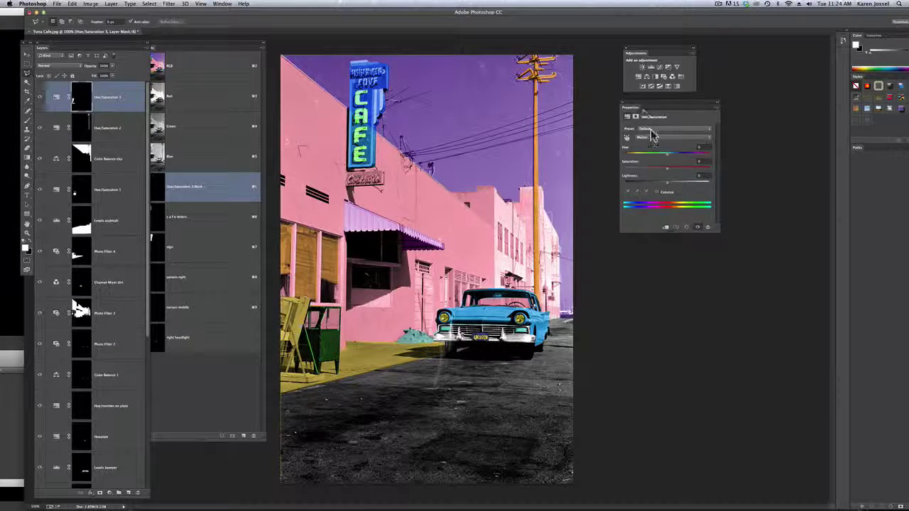
Colorize the folding chair red with Hue 0, Saturation about 46 and Lightness 0.
click(657, 193)
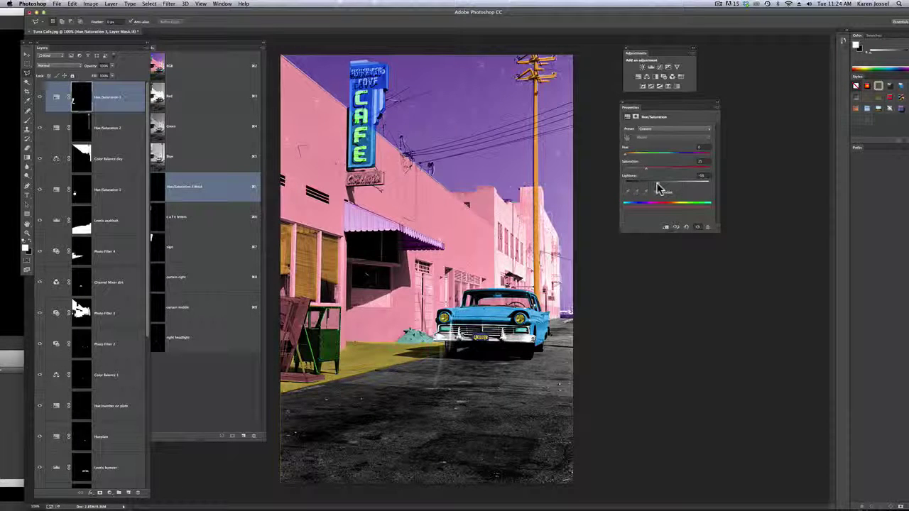
drag(664, 188, 671, 189)
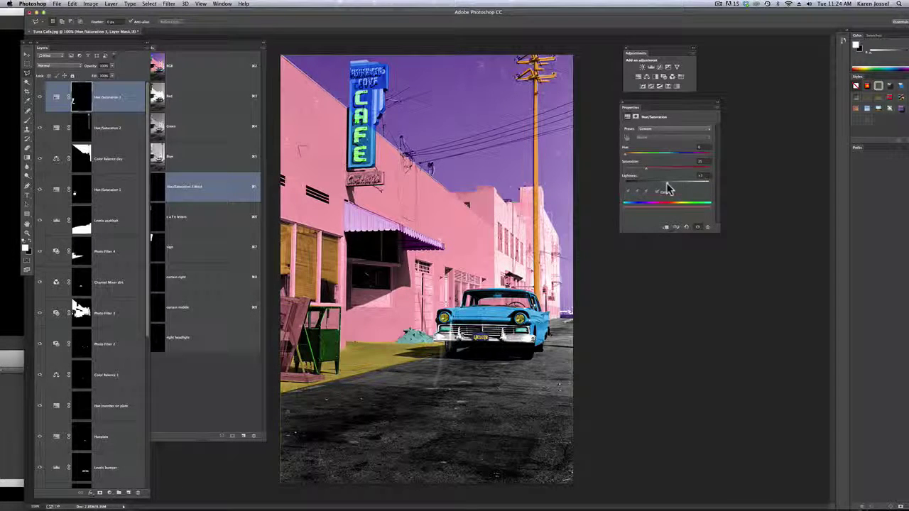
drag(646, 171, 661, 170)
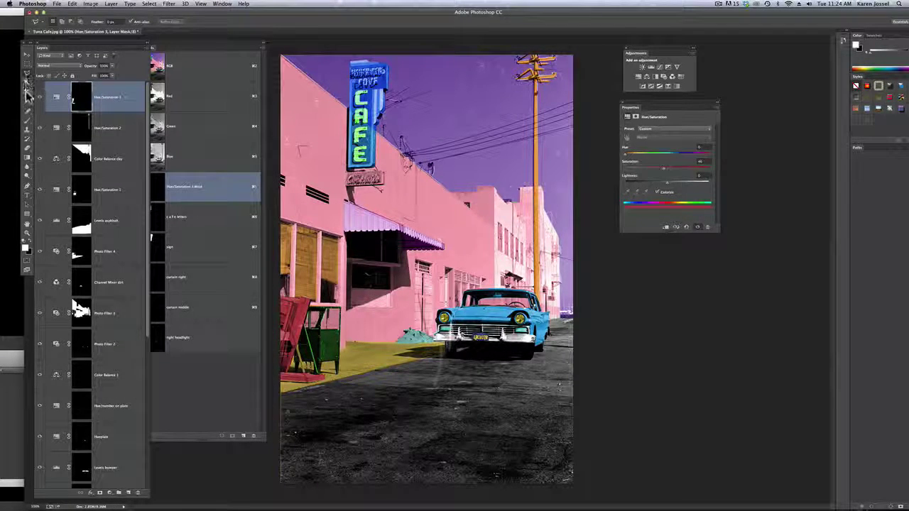
Select the small openings in the folding chair with the Magic Wand, adding each one to the selection.
click(27, 111)
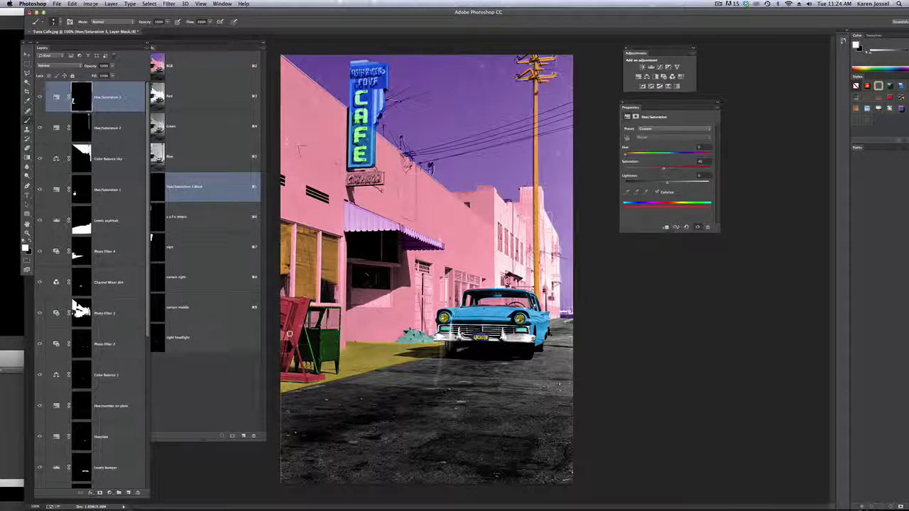
key(x)
key(w)
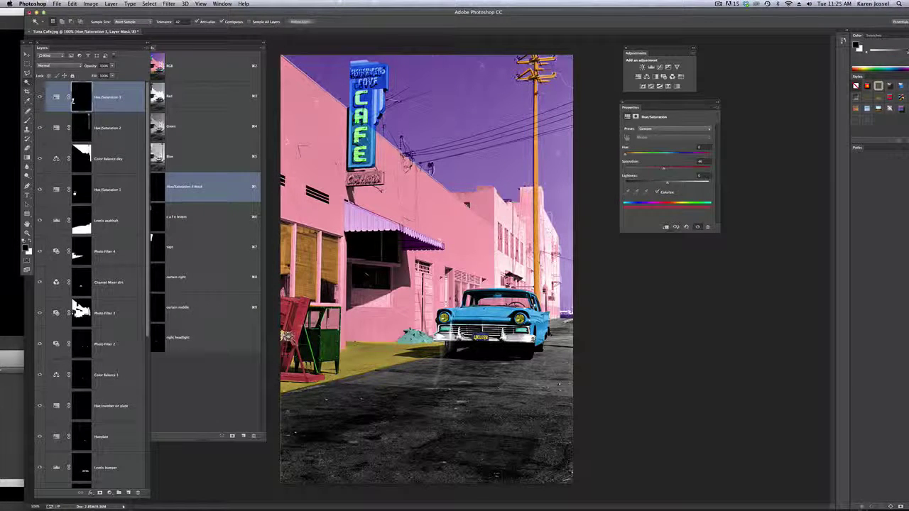
key(shift)
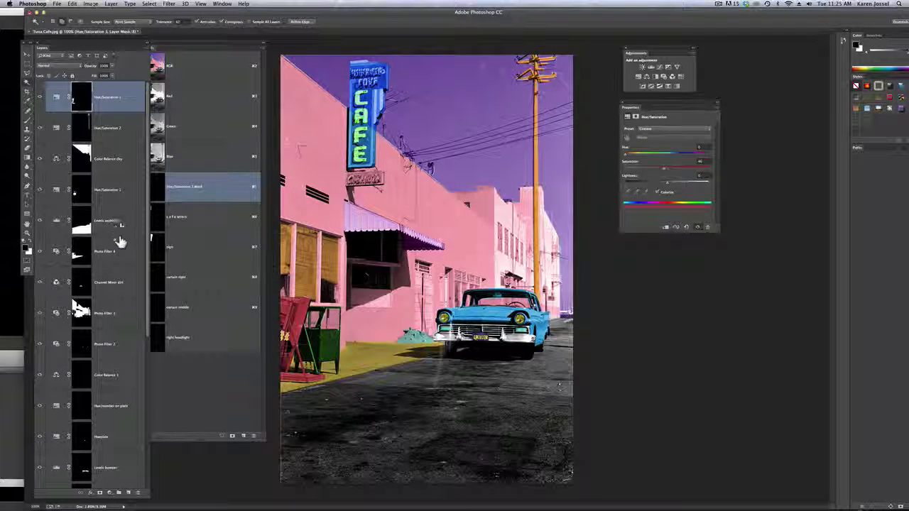
Fill the selected folding chair openings on the Photo Filter 3 mask with white, keeping the selection active.
click(118, 309)
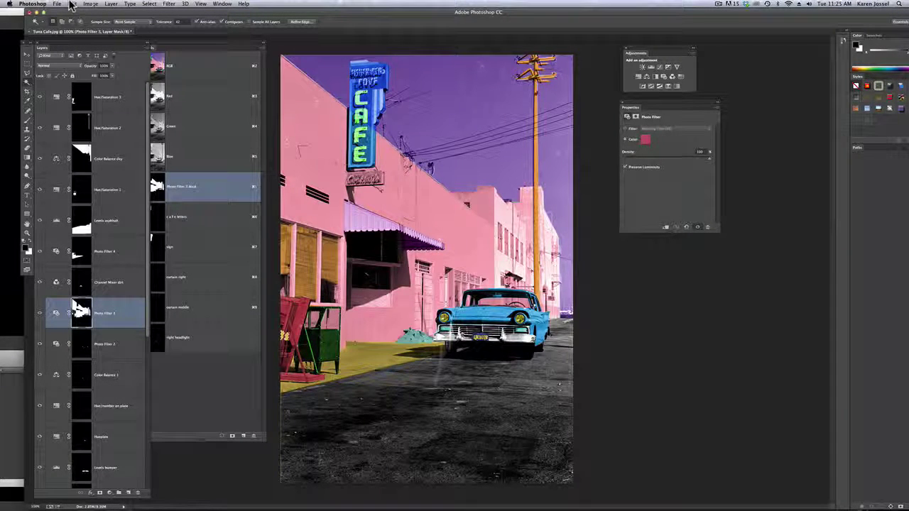
click(71, 4)
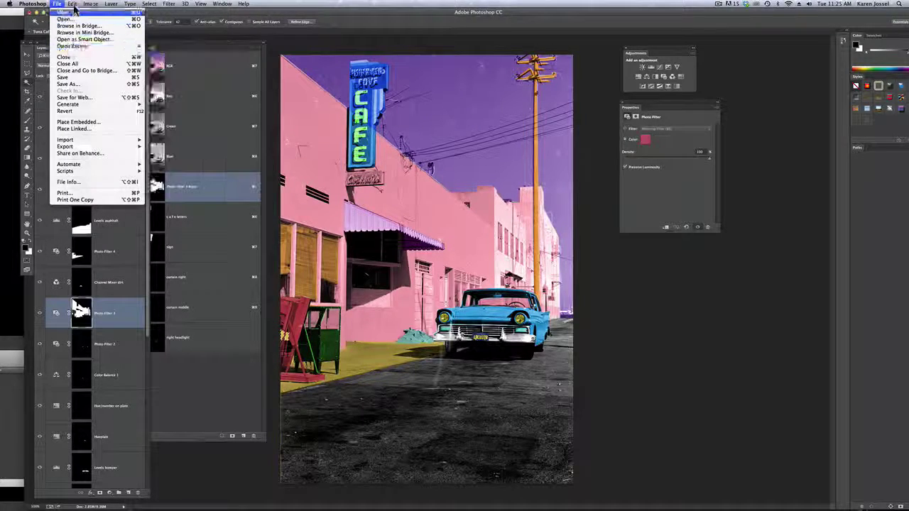
click(78, 110)
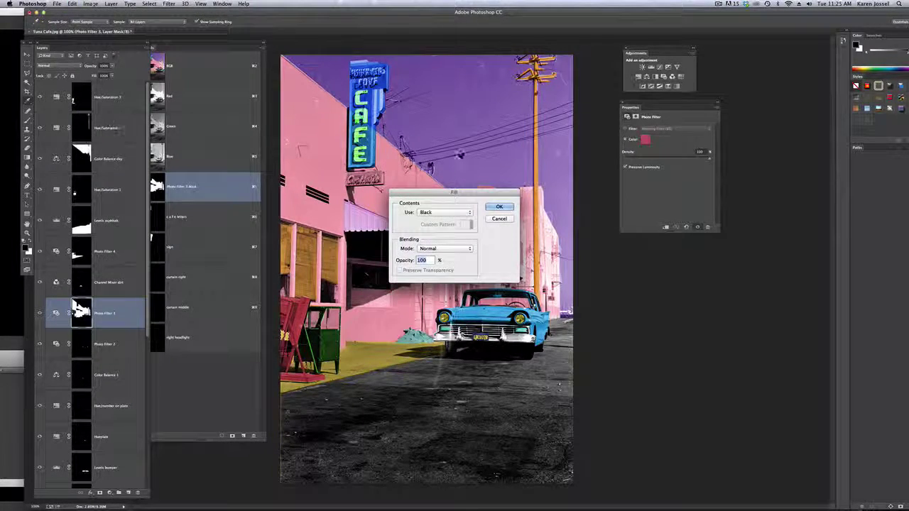
click(467, 215)
click(466, 225)
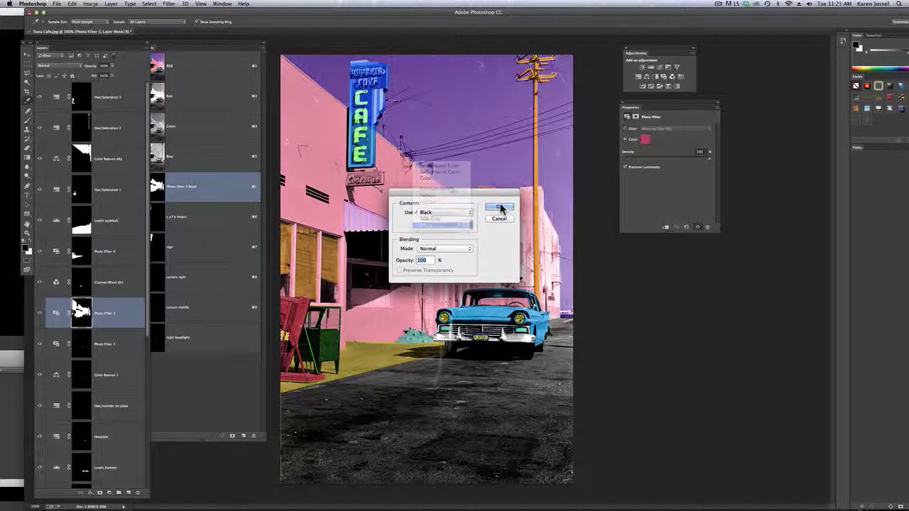
click(500, 208)
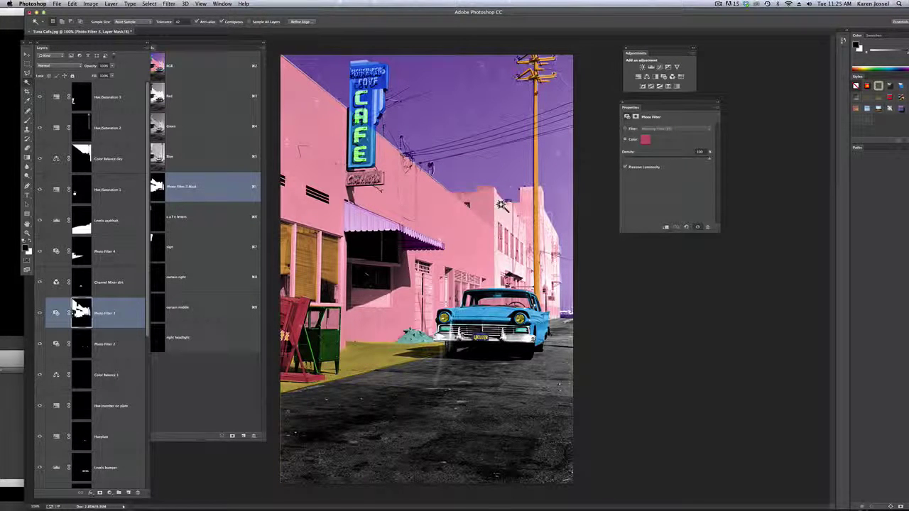
key(super+d)
key(super+z)
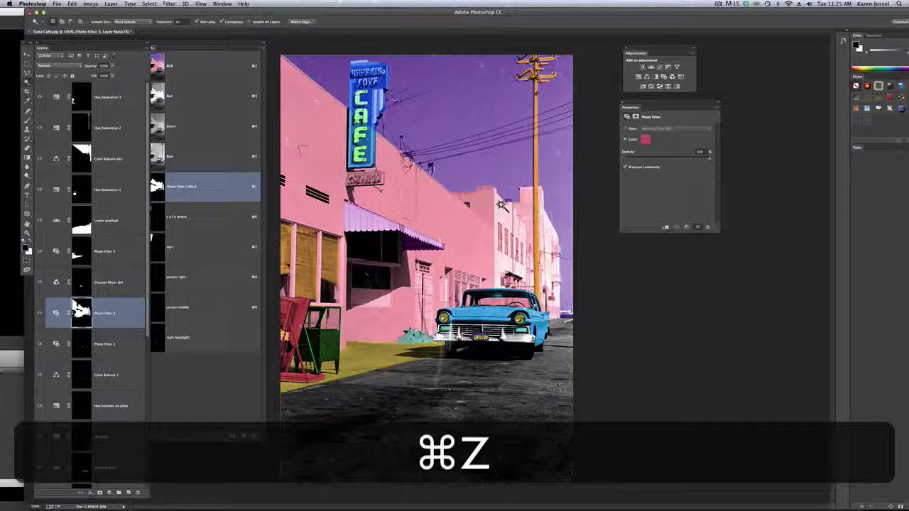
Fill the selected folding chair openings on the Photo Filter 3 mask with black at 100% opacity.
click(72, 4)
mouse_move(57, 4)
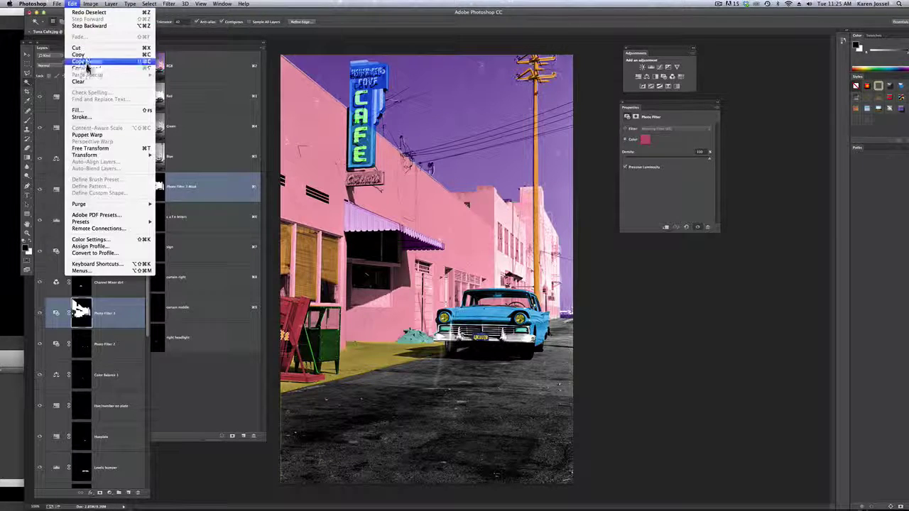
click(98, 111)
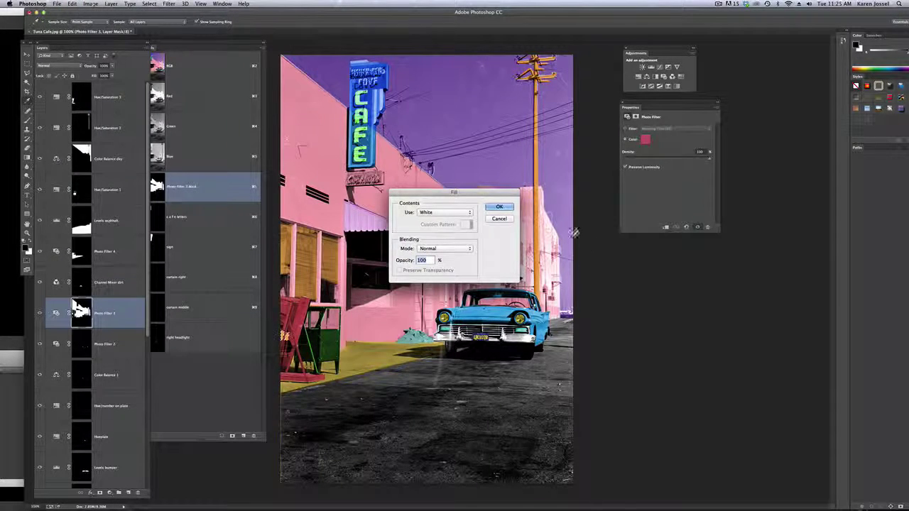
click(465, 212)
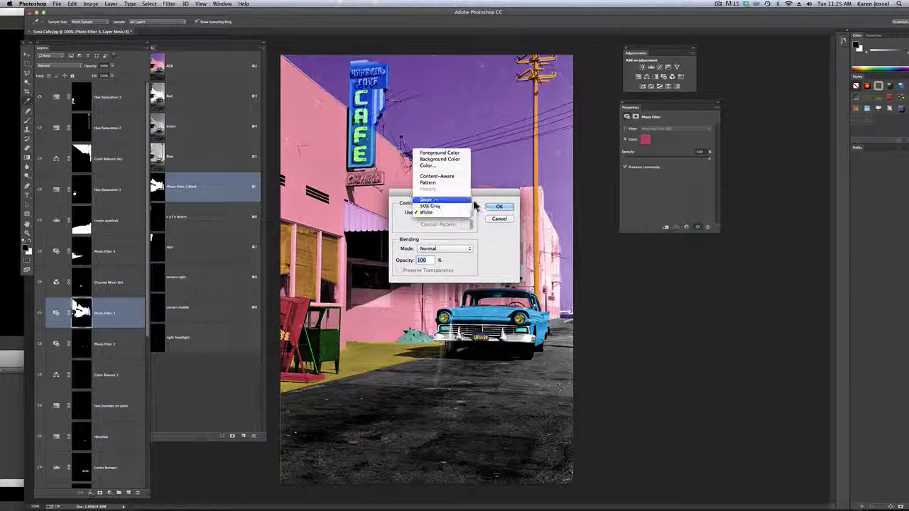
click(475, 198)
click(511, 208)
key(w)
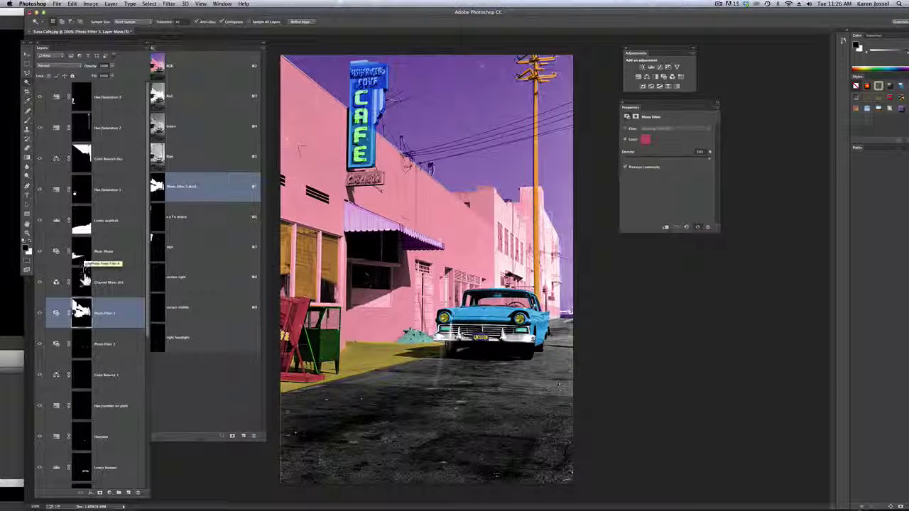
Fill the same selected chair openings with black on the Photo Filter 4 mask.
click(82, 260)
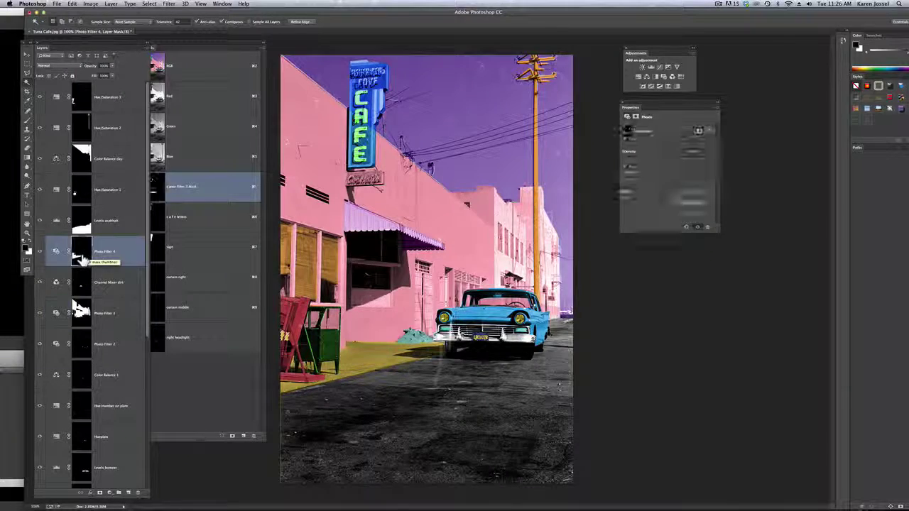
click(72, 4)
click(78, 110)
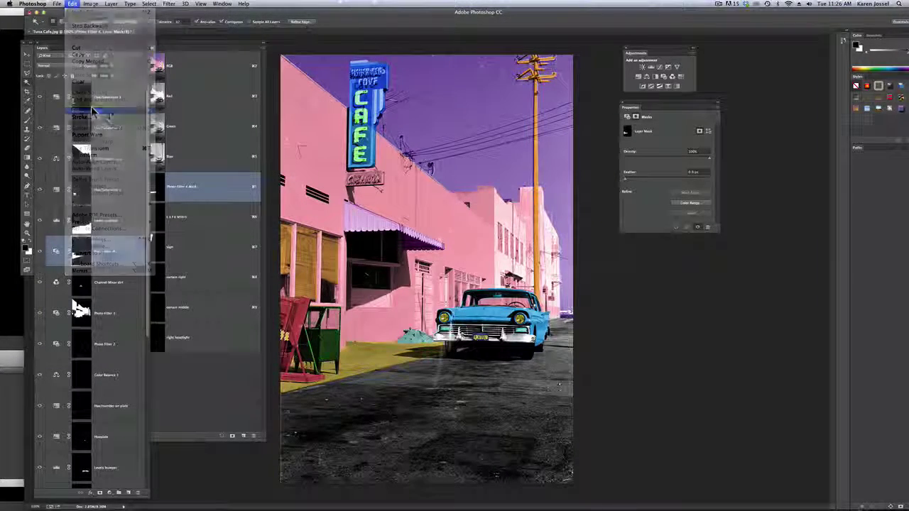
click(499, 207)
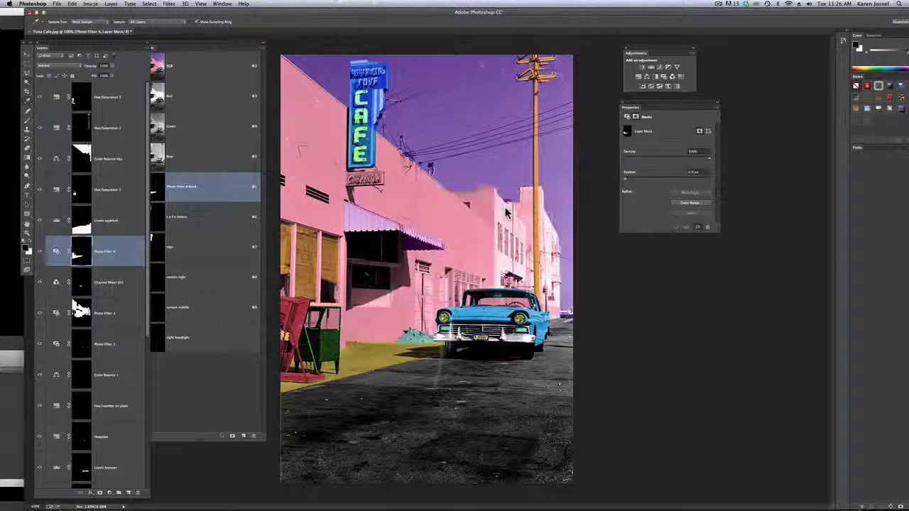
key(w)
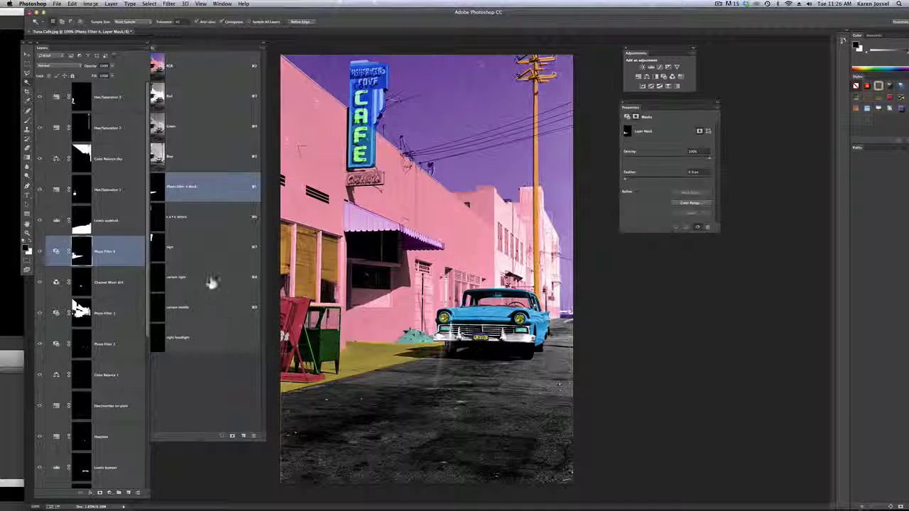
Refill the chair openings on the Photo Filter 3 mask with white and clear the selection.
click(119, 315)
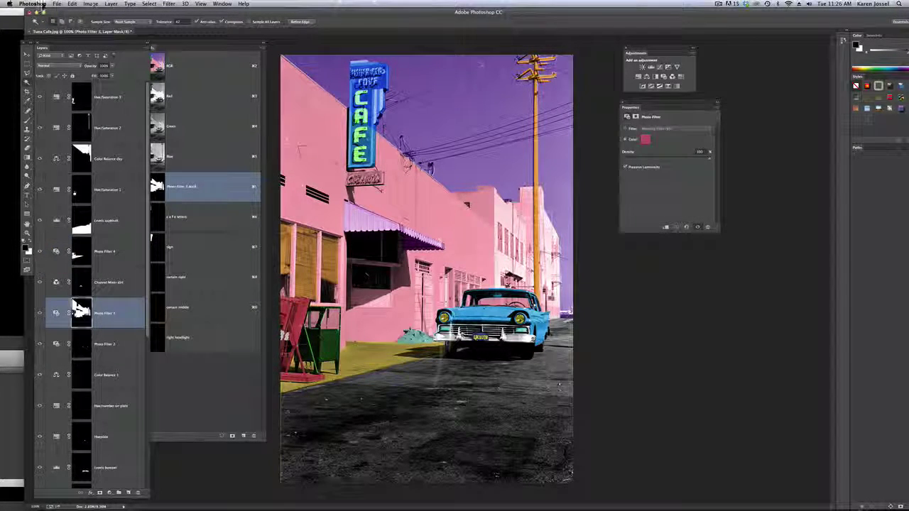
click(73, 3)
click(76, 110)
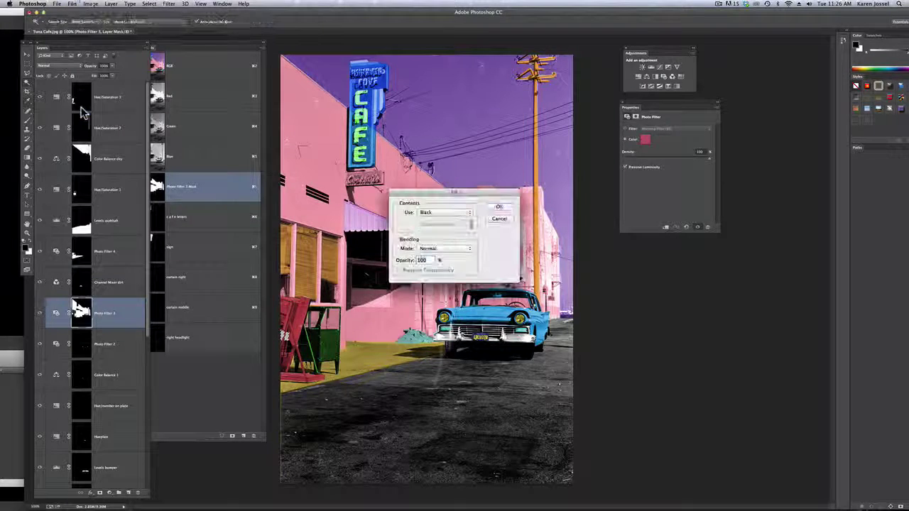
click(443, 212)
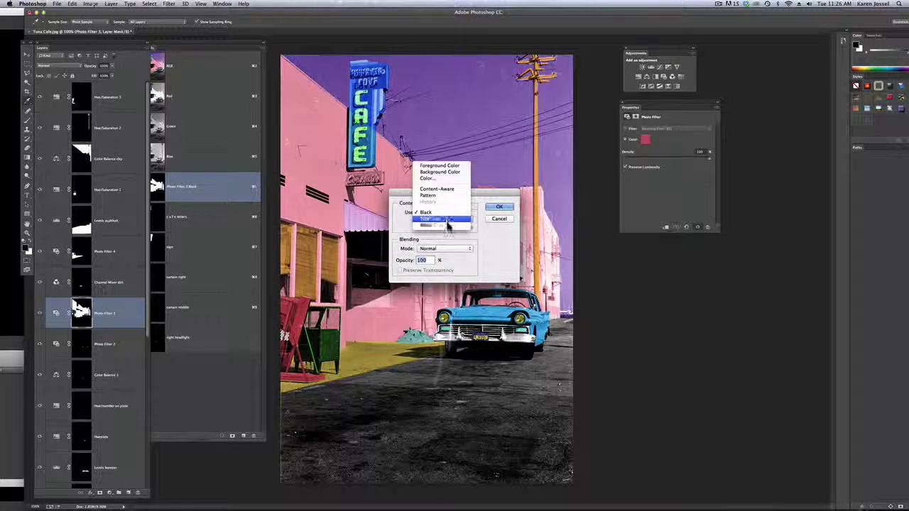
click(437, 226)
click(499, 207)
key(w)
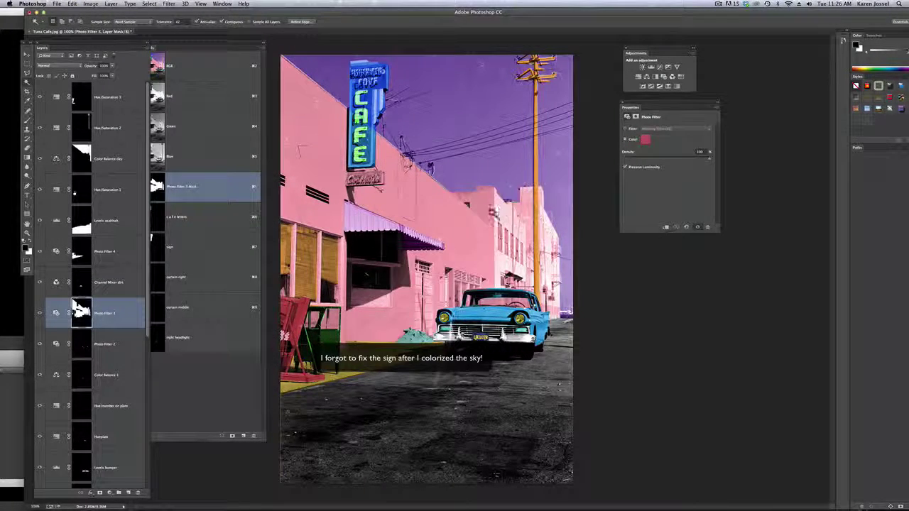
key(super+d)
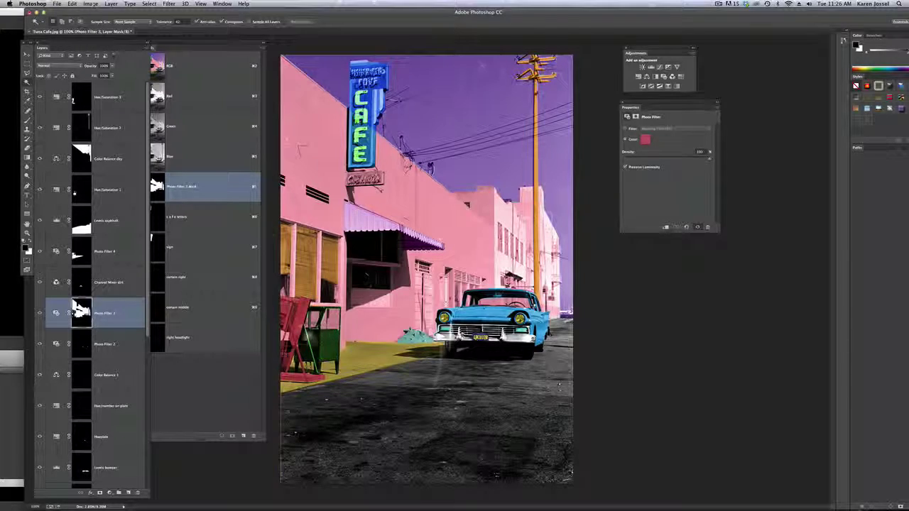
click(305, 302)
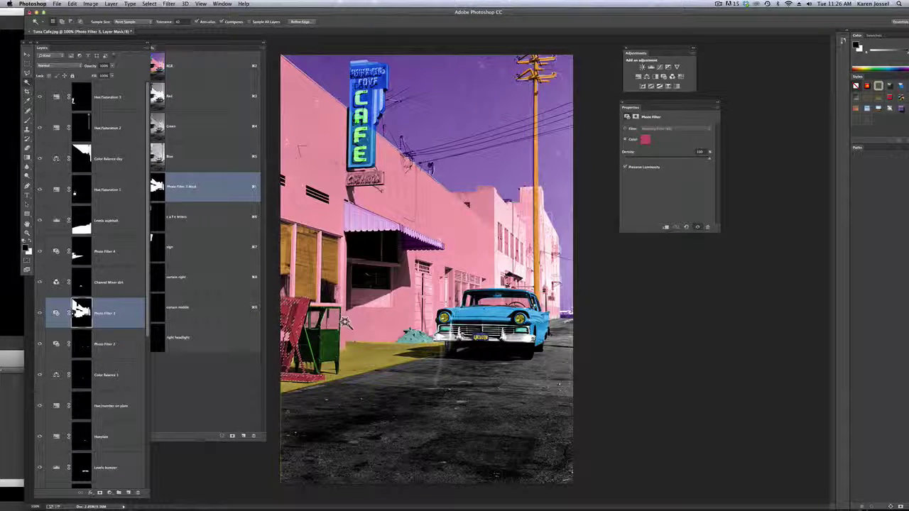
key(super+x)
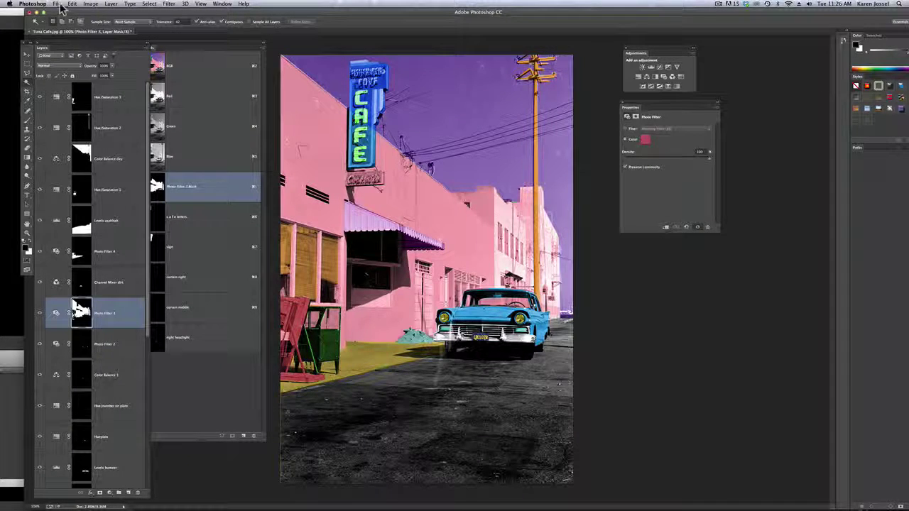
Rename the top Hue/Saturation 3 layer as "Hue/paper box".
double_click(107, 97)
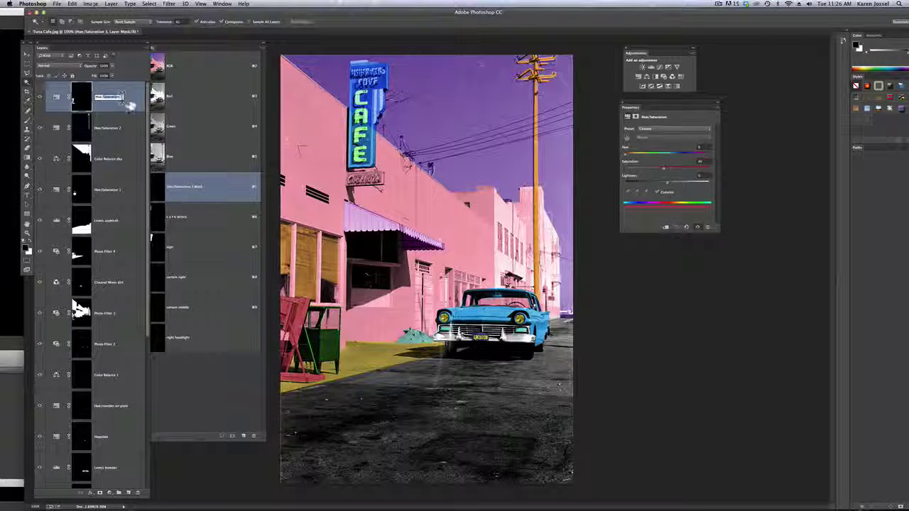
text(pink chair)
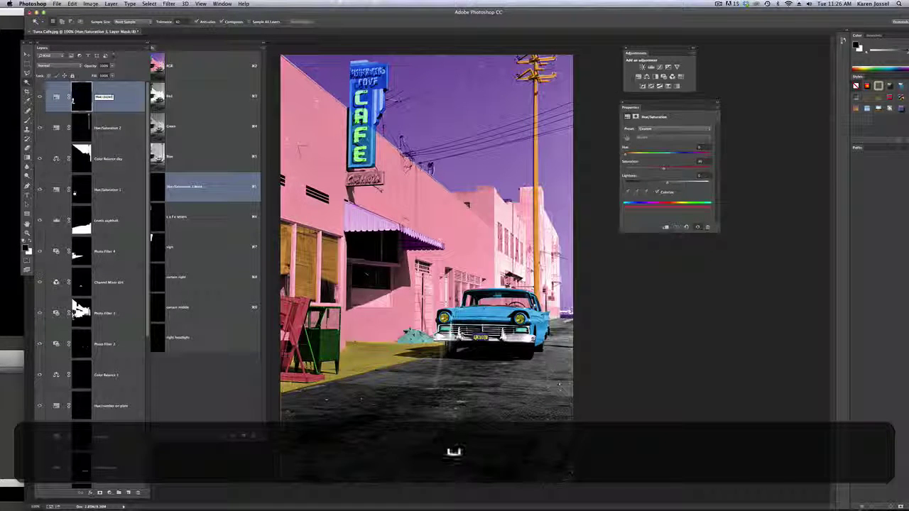
text(x)
key(Return)
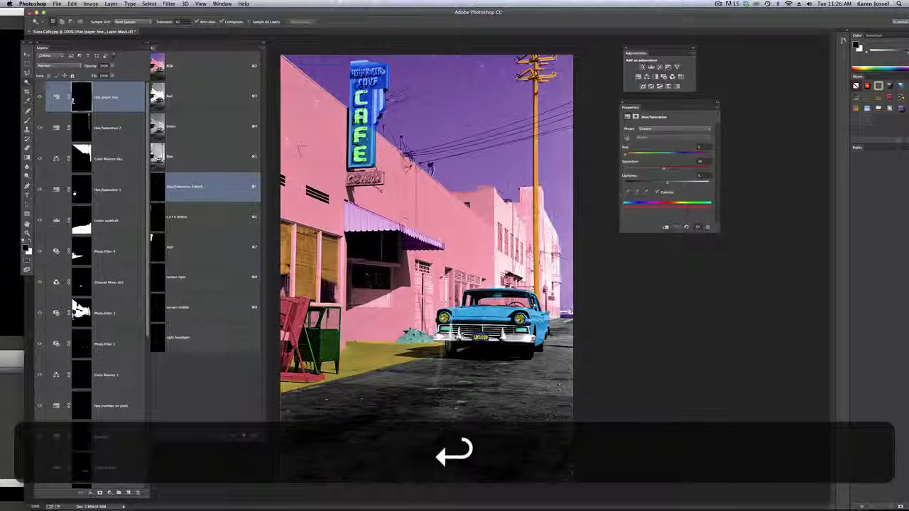
Touch up the Hue/paper box and Hue/Saturation 1 masks with the Brush, set white as foreground, and move the channel list away from the layers.
click(27, 120)
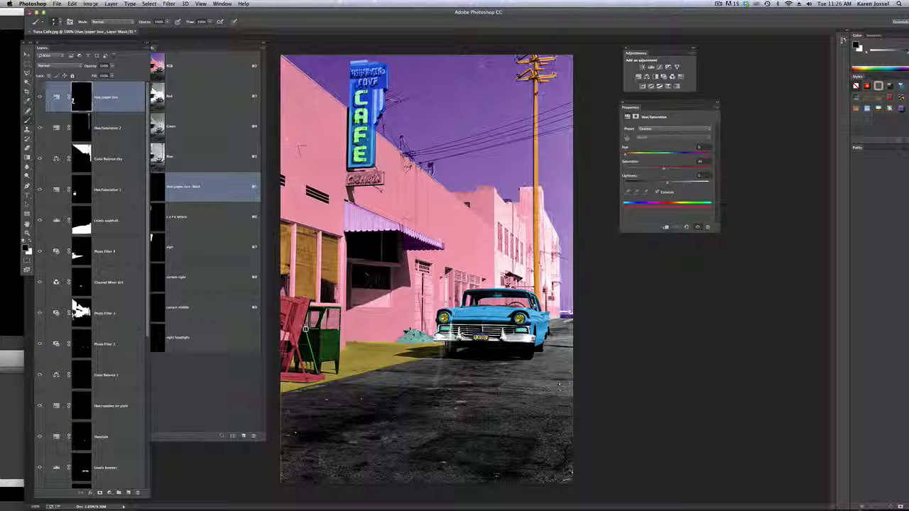
click(122, 193)
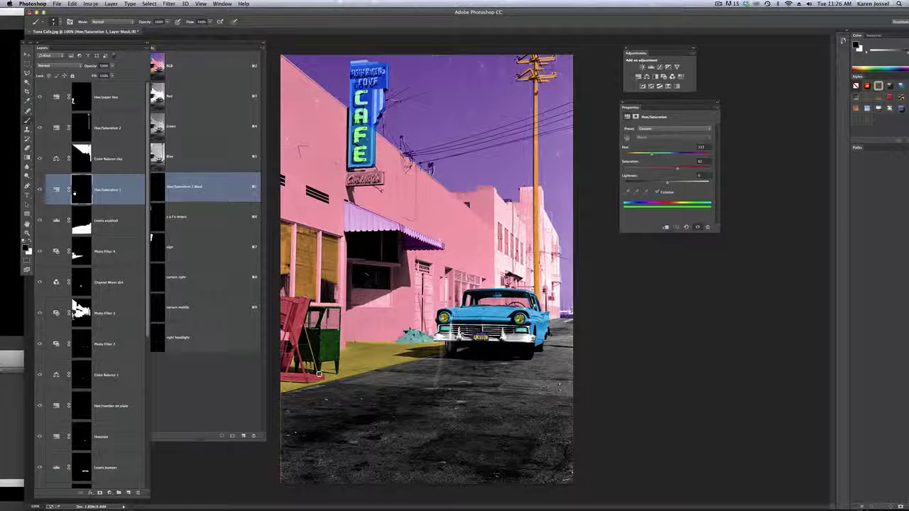
click(117, 97)
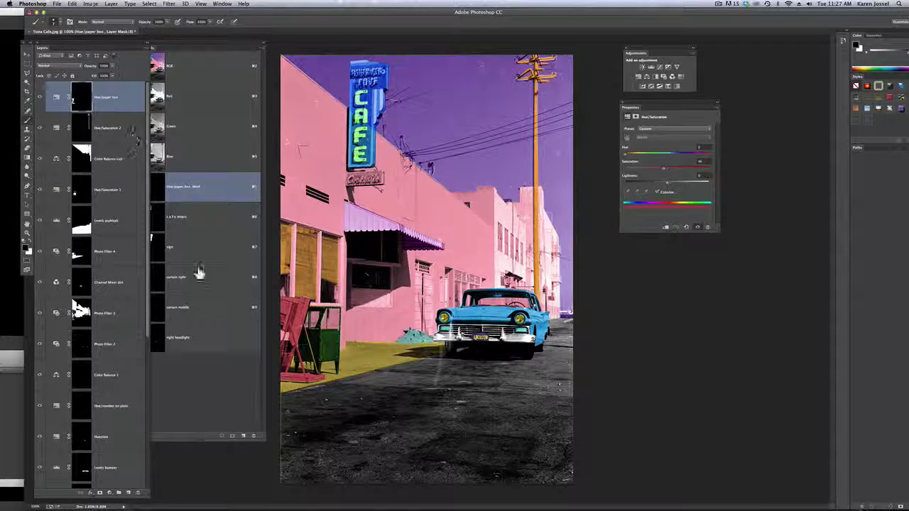
key(x)
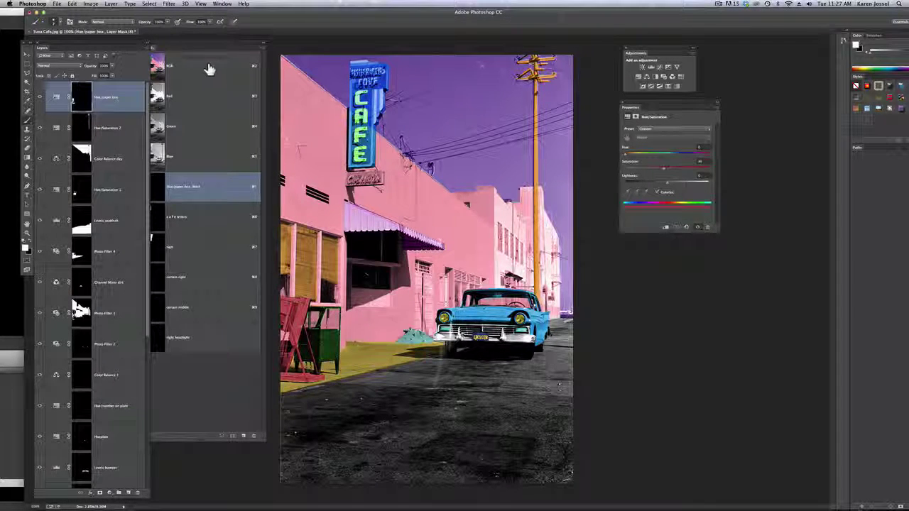
drag(202, 46, 220, 57)
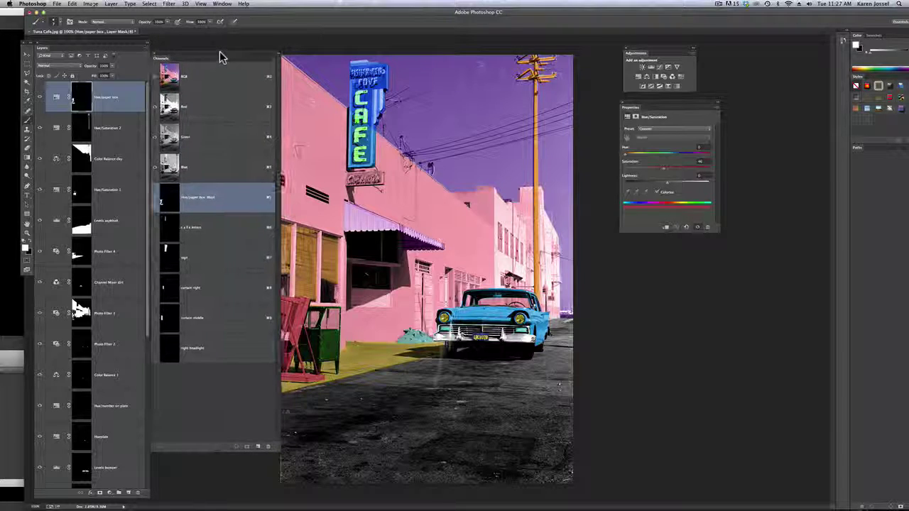